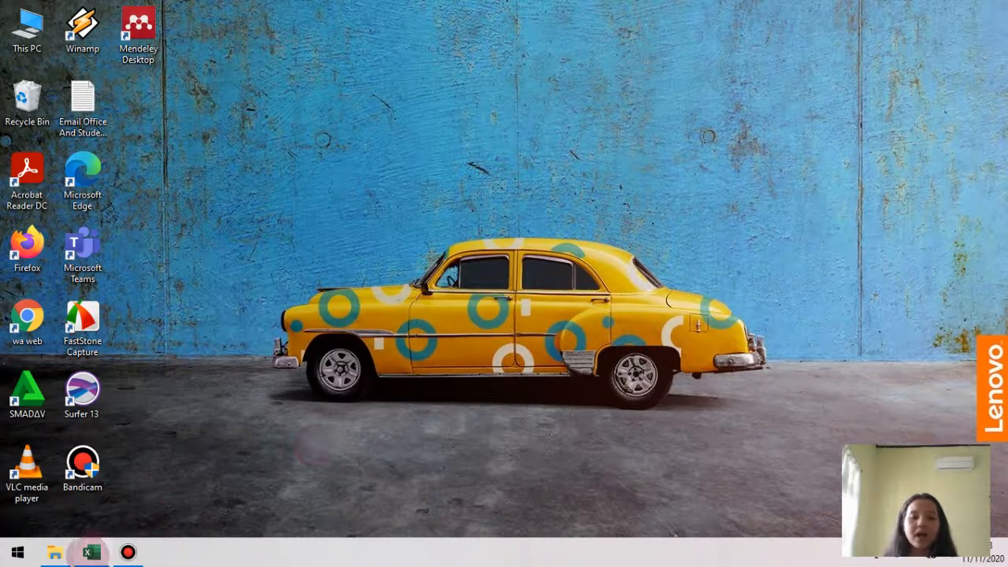
# Step: Switch to the Excel workbook DATA PASANG SURUT PERAIRAN JEPARA - Copy and look through the tide readings of both stations
pyautogui.moveTo(92, 552)
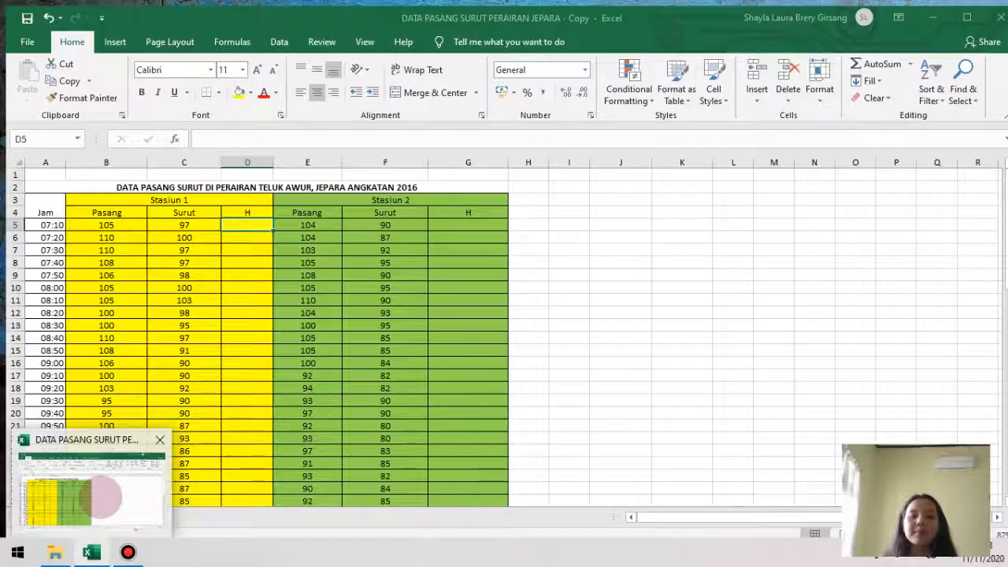
pyautogui.click(101, 487)
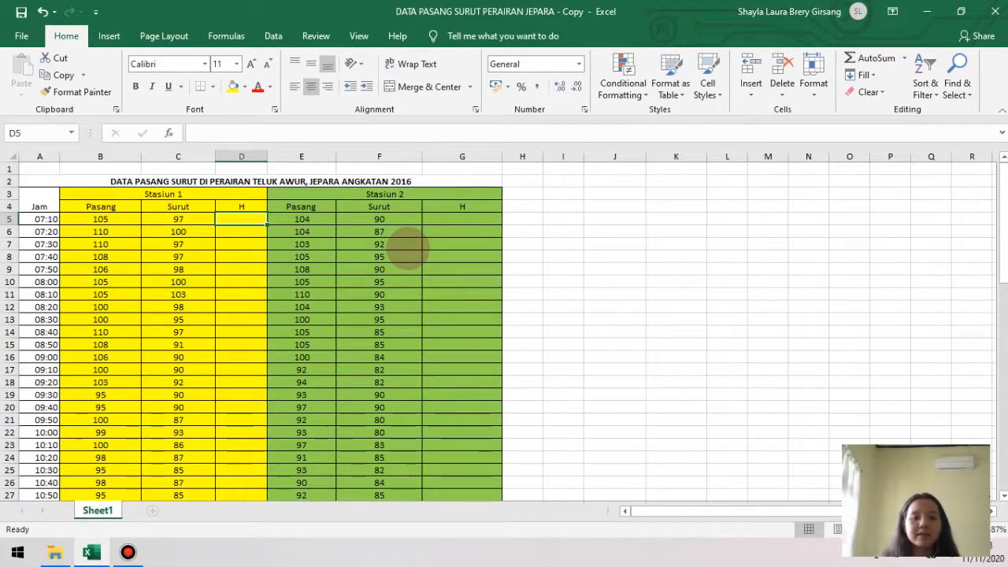
pyautogui.write('\\\\')
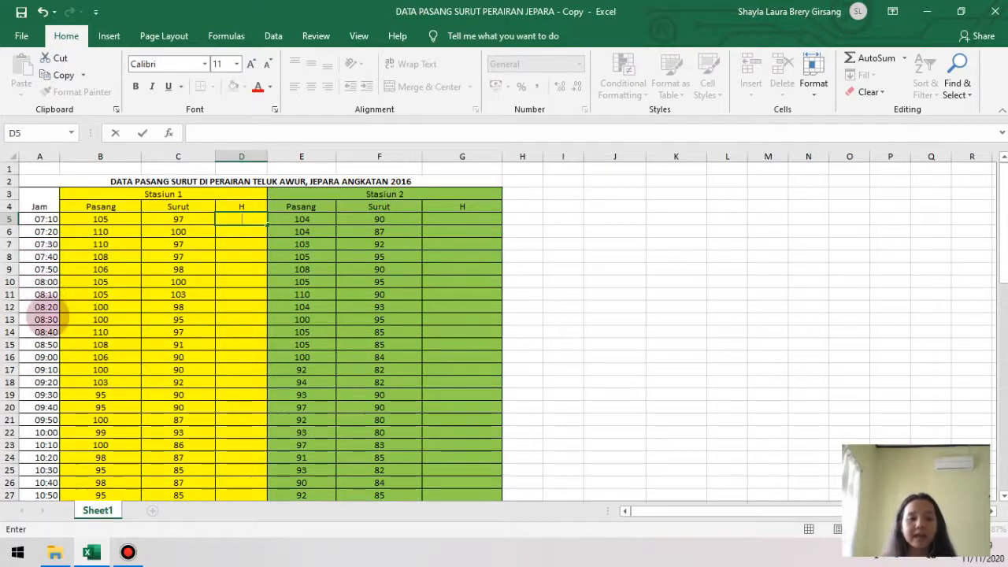
pyautogui.scroll(-16, 41, 317)
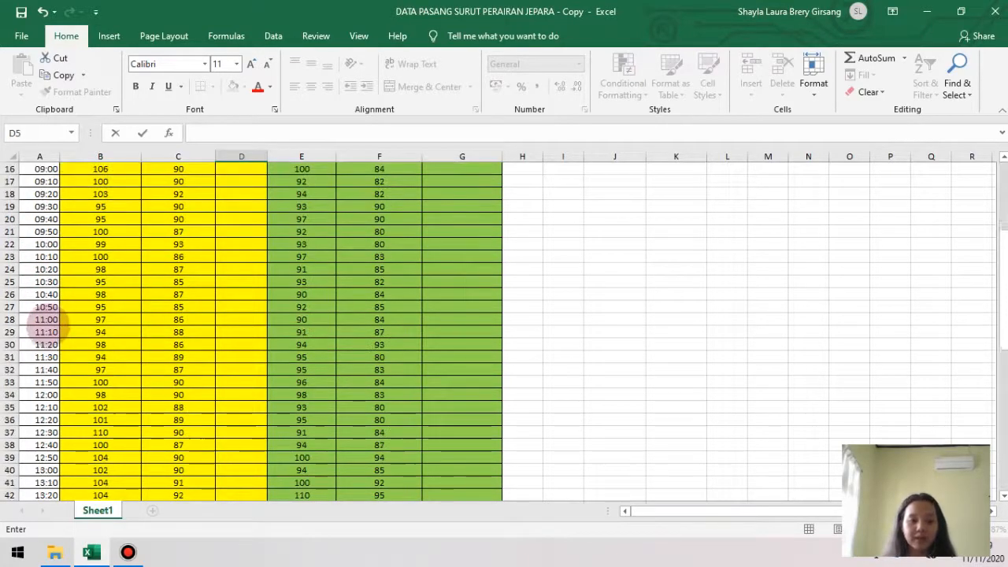
pyautogui.scroll(-5, 44, 332)
pyautogui.scroll(14, 79, 268)
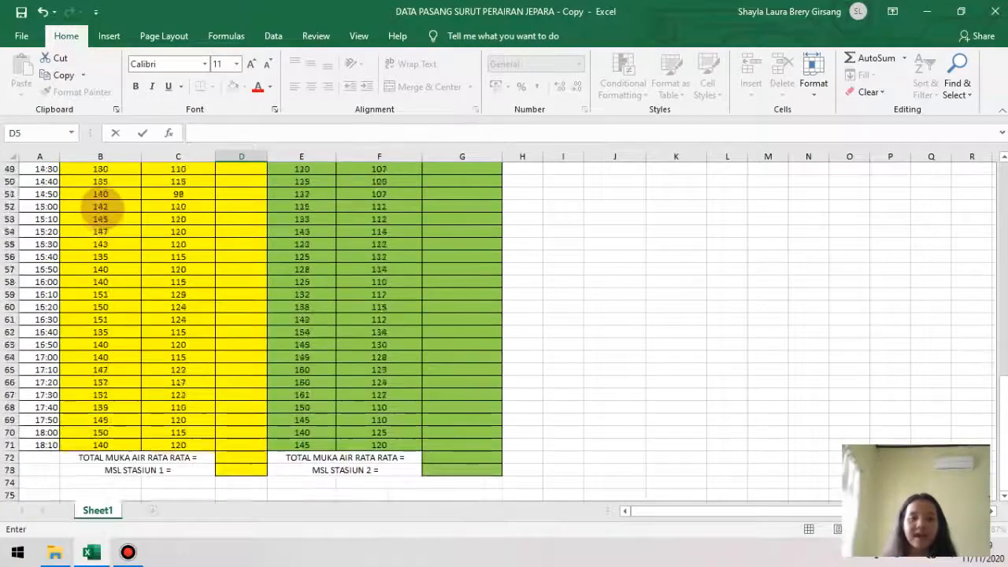
pyautogui.scroll(7, 24, 287)
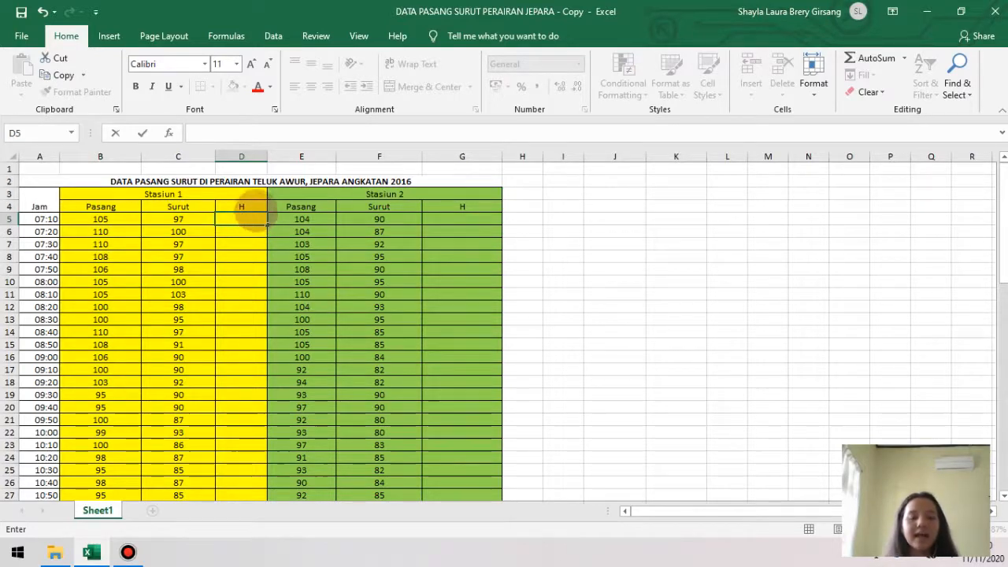
# Step: Rename the H column headers of Stasiun 1 (D4) and Stasiun 2 (G4) as H+NIM
pyautogui.click(249, 205)
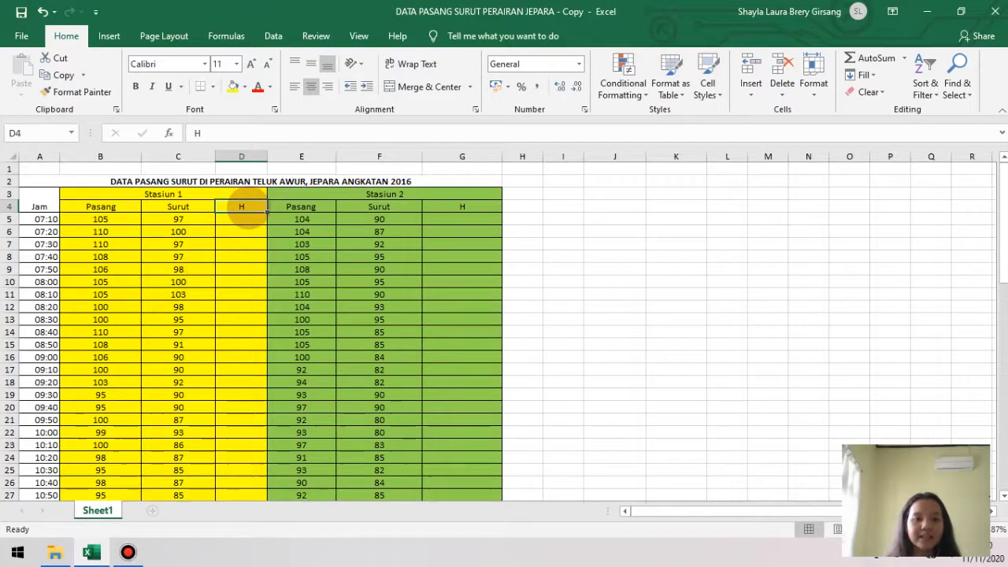
pyautogui.click(245, 136)
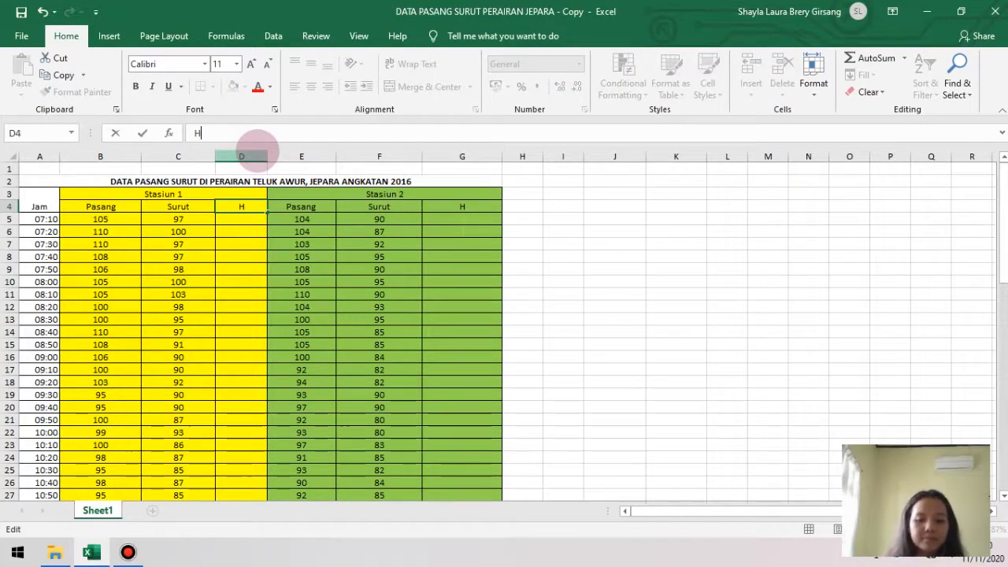
pyautogui.write('+')
pyautogui.press('capslock')
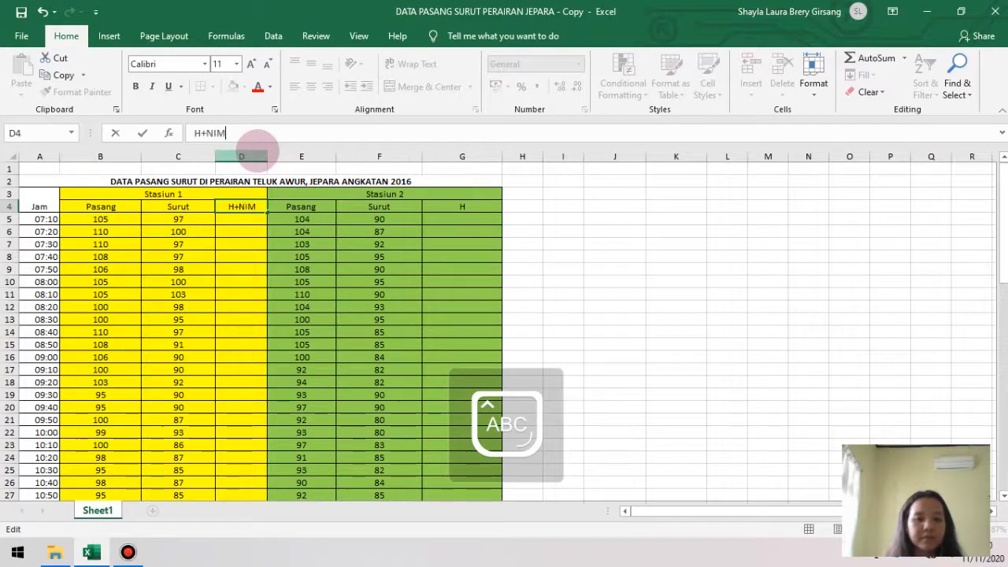
pyautogui.write('NIM')
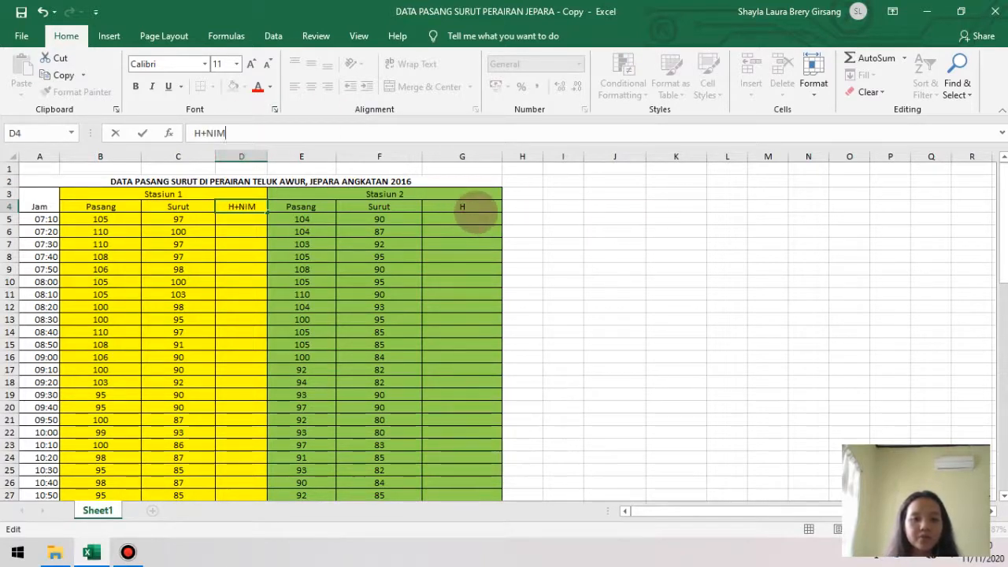
pyautogui.click(463, 207)
pyautogui.click(200, 133)
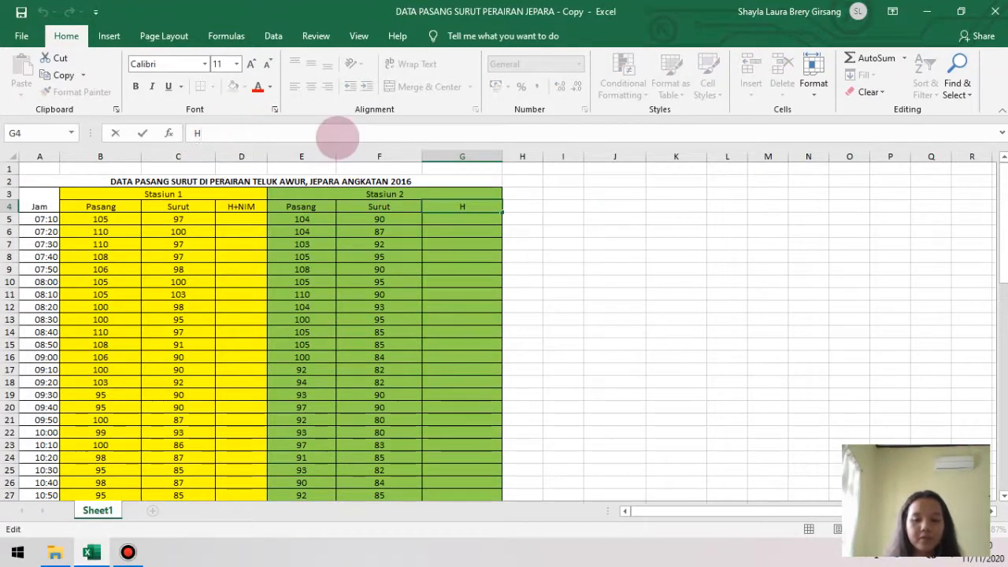
pyautogui.write('+NIM')
pyautogui.scroll(-6, 312, 319)
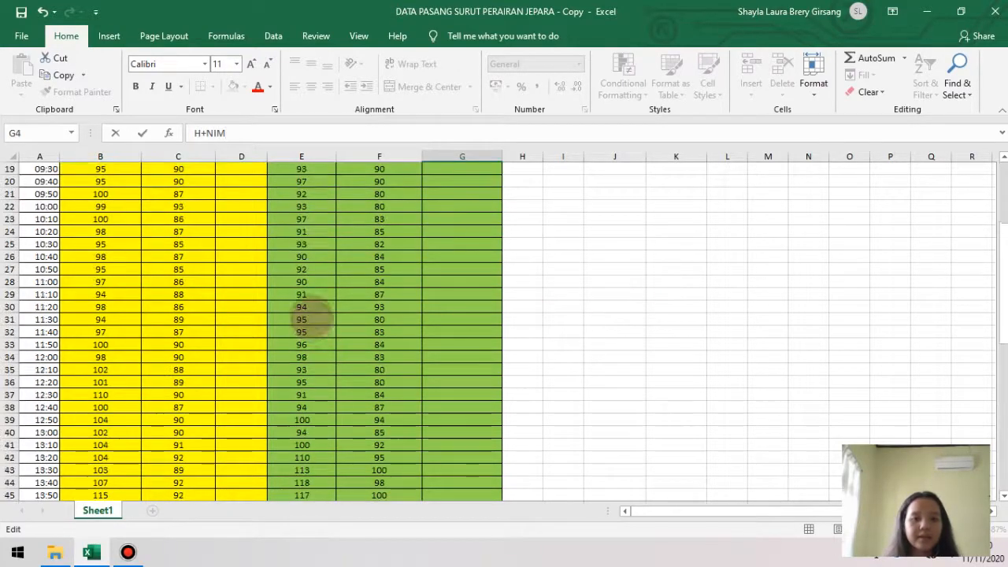
pyautogui.scroll(-15, 312, 319)
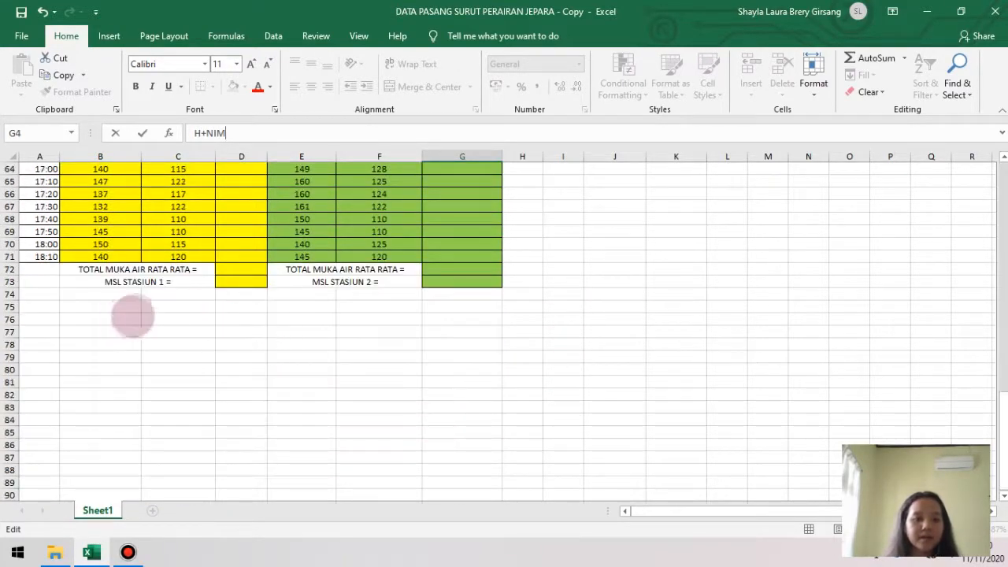
pyautogui.click(131, 318)
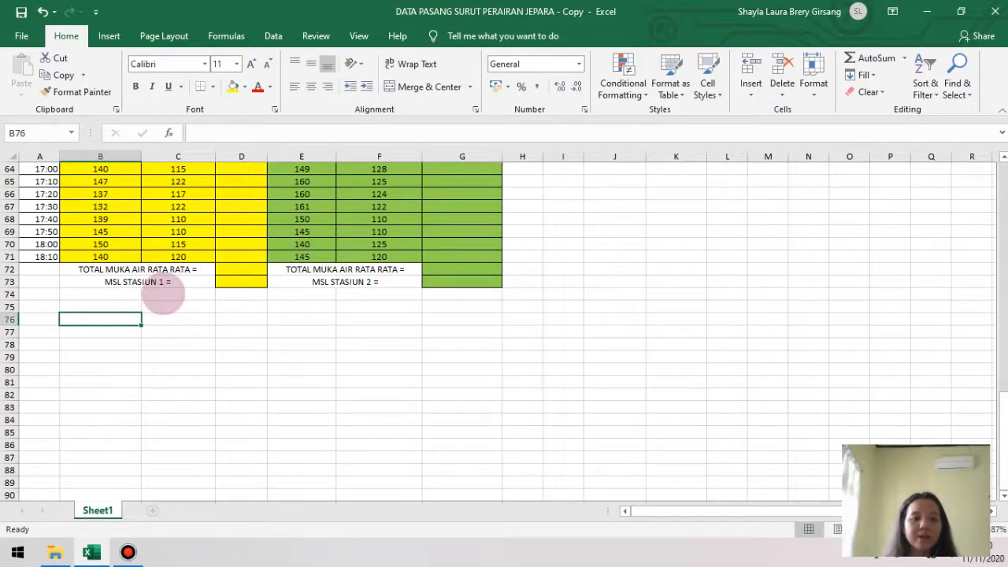
# Step: Enter the formula =((B5+C5)/2)+0,01 in D5, the first H+NIM cell of Stasiun 1
pyautogui.scroll(3, 266, 269)
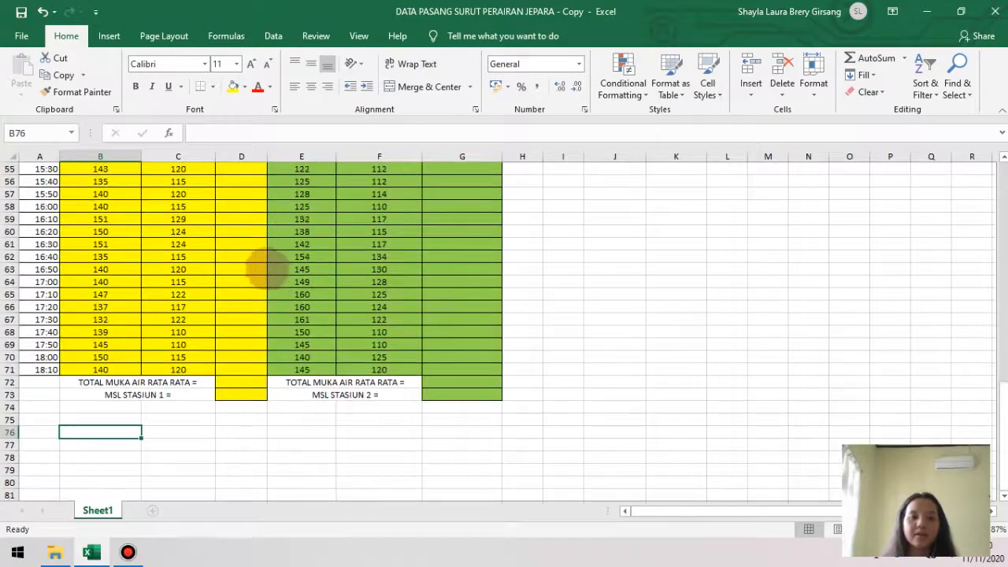
pyautogui.scroll(15, 266, 269)
pyautogui.scroll(3, 241, 278)
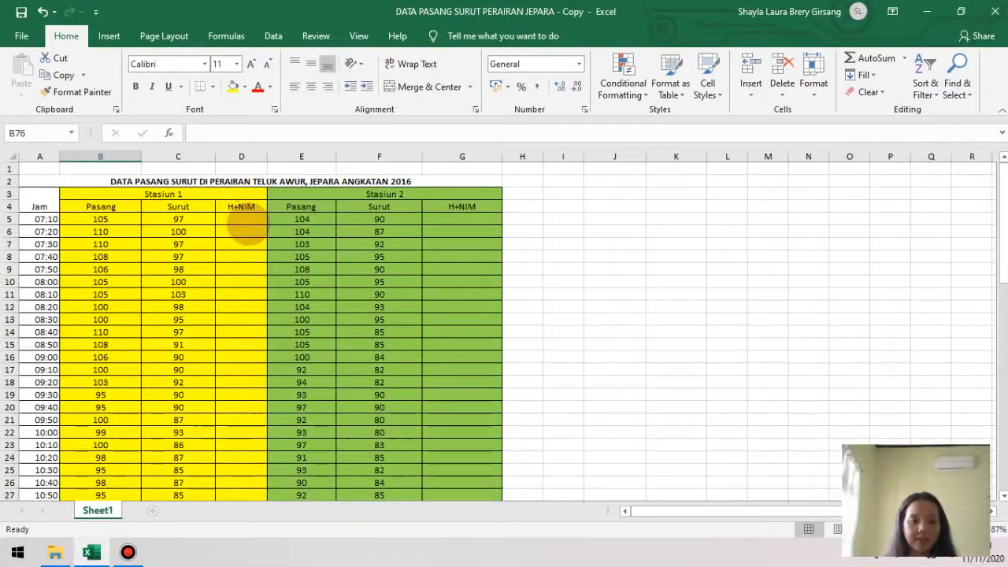
pyautogui.click(241, 219)
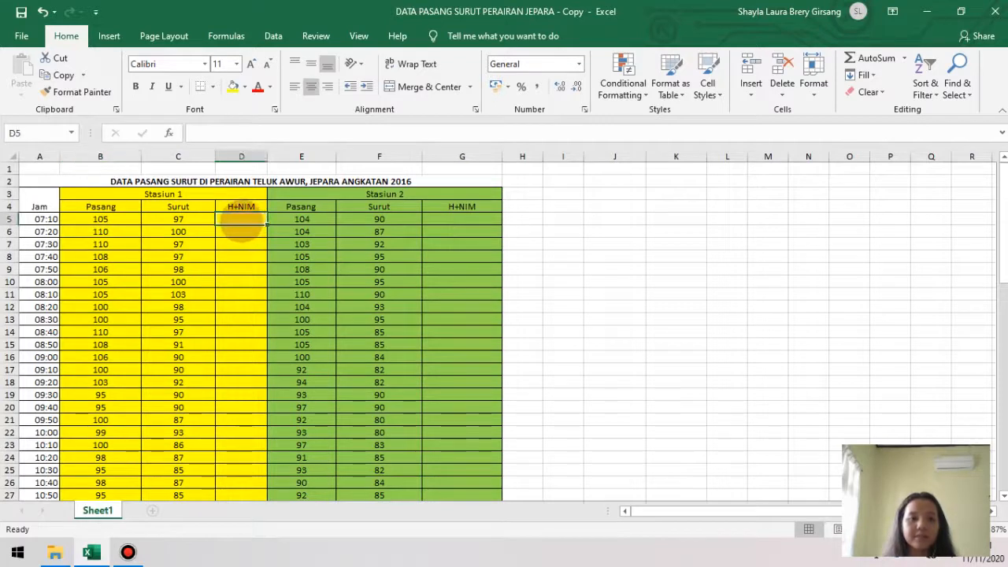
pyautogui.click(510, 128)
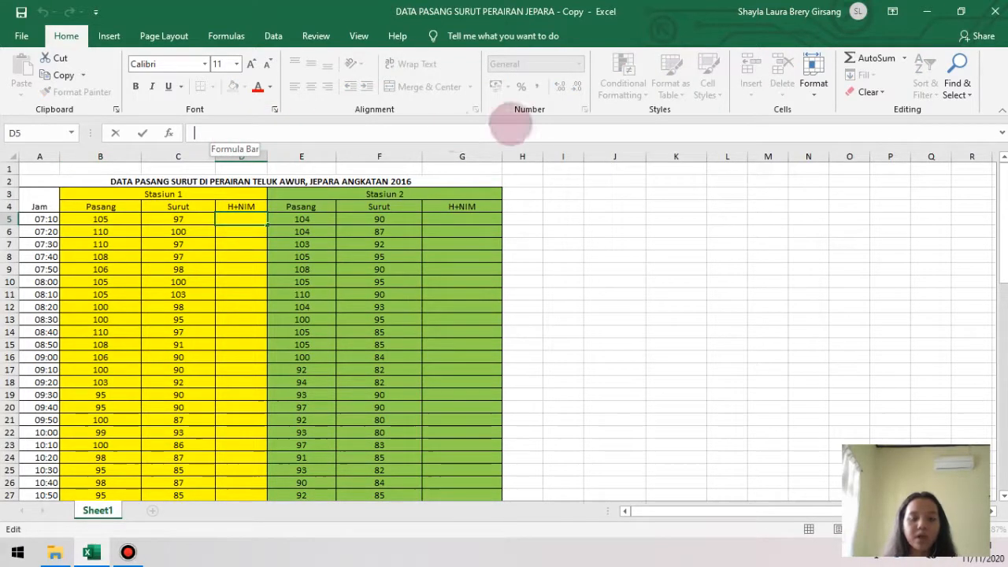
pyautogui.write('=')
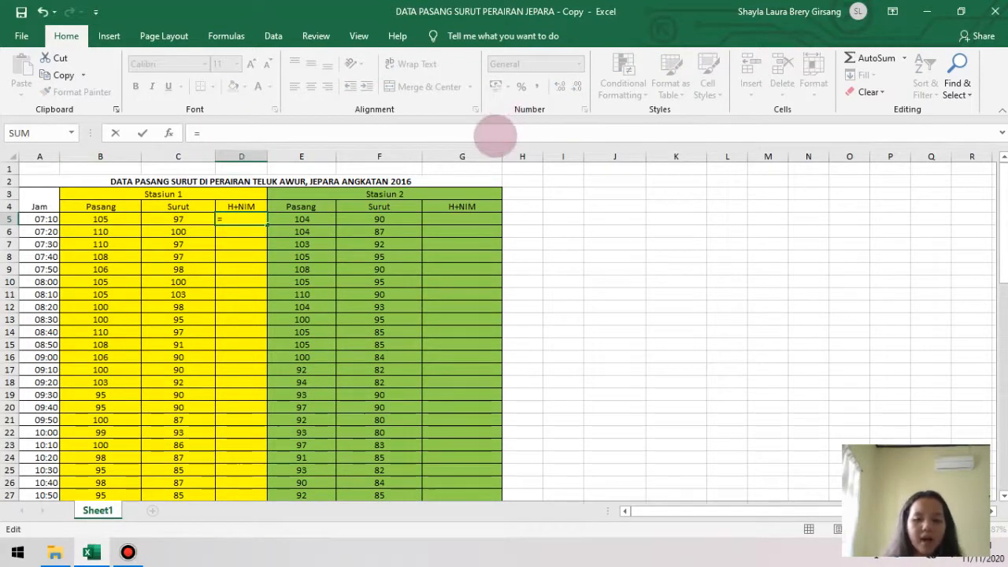
pyautogui.write('((')
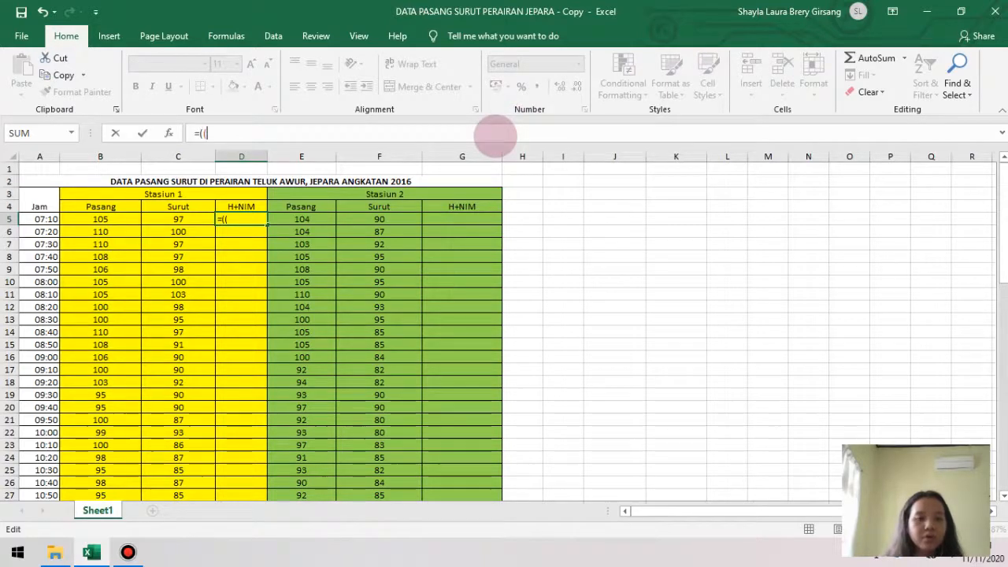
pyautogui.click(100, 219)
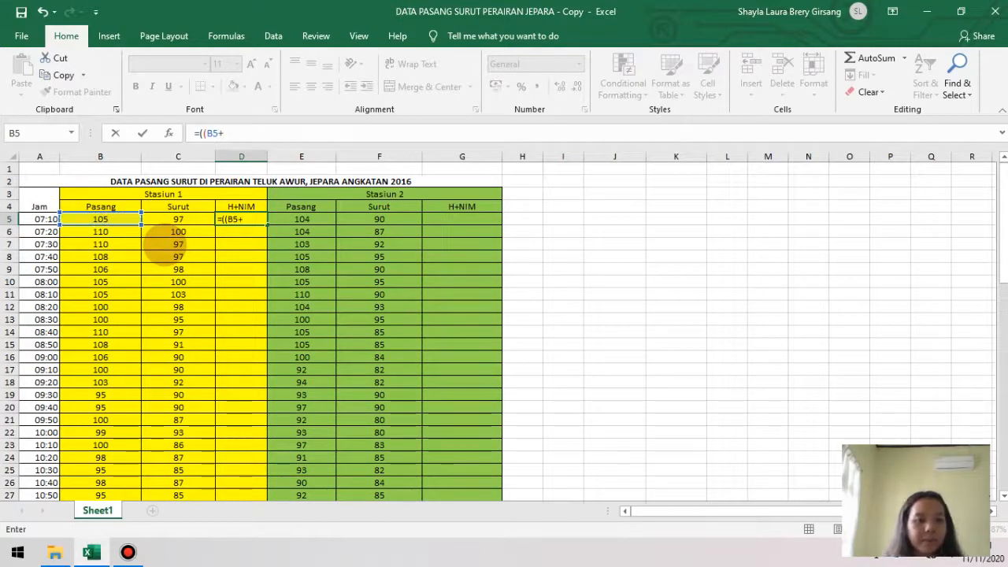
pyautogui.click(167, 220)
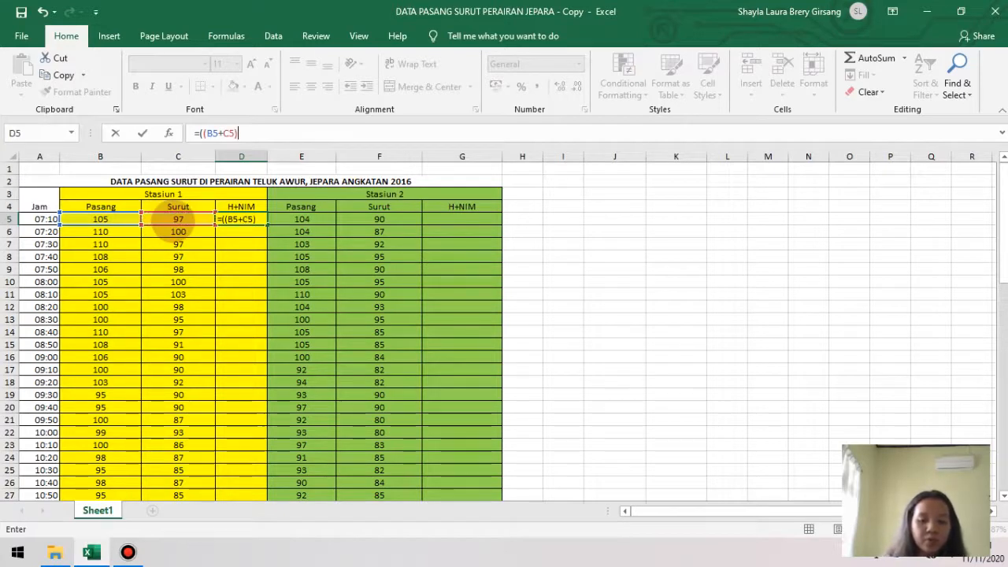
pyautogui.write(')/2)+0,01')
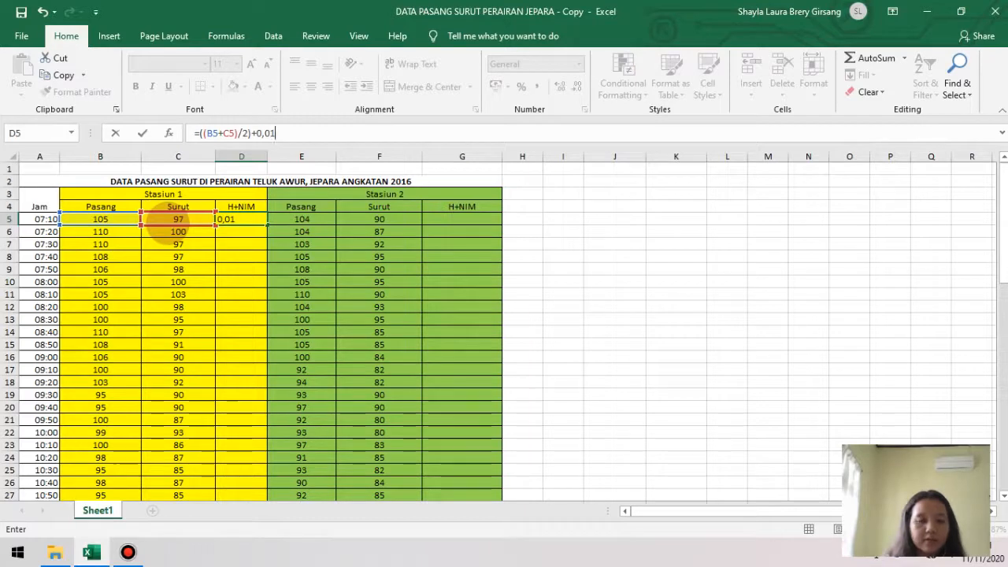
pyautogui.press('Return')
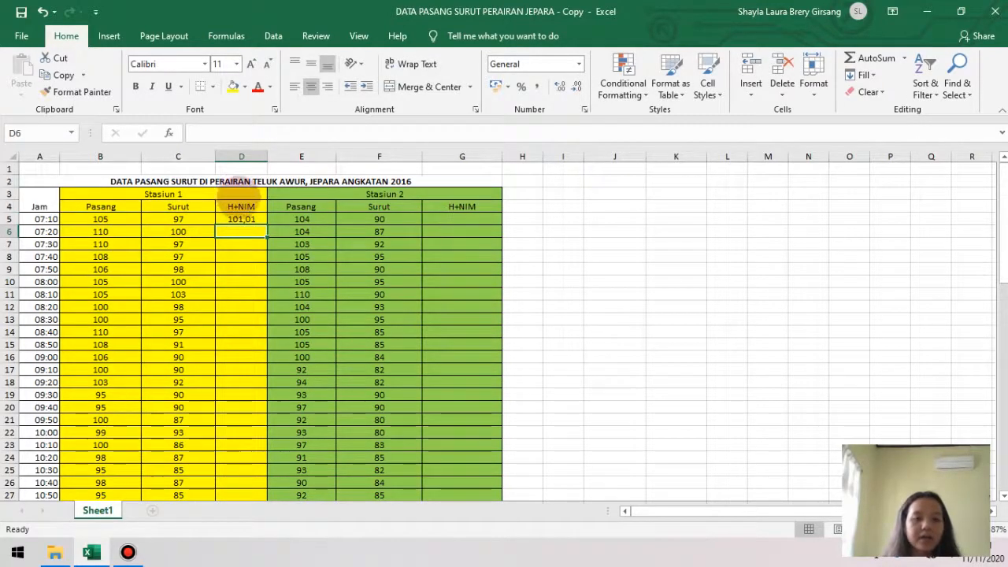
# Step: Fill the D5 formula down the Stasiun 1 H+NIM column to D71 and check the copied formula in D28
pyautogui.click(246, 221)
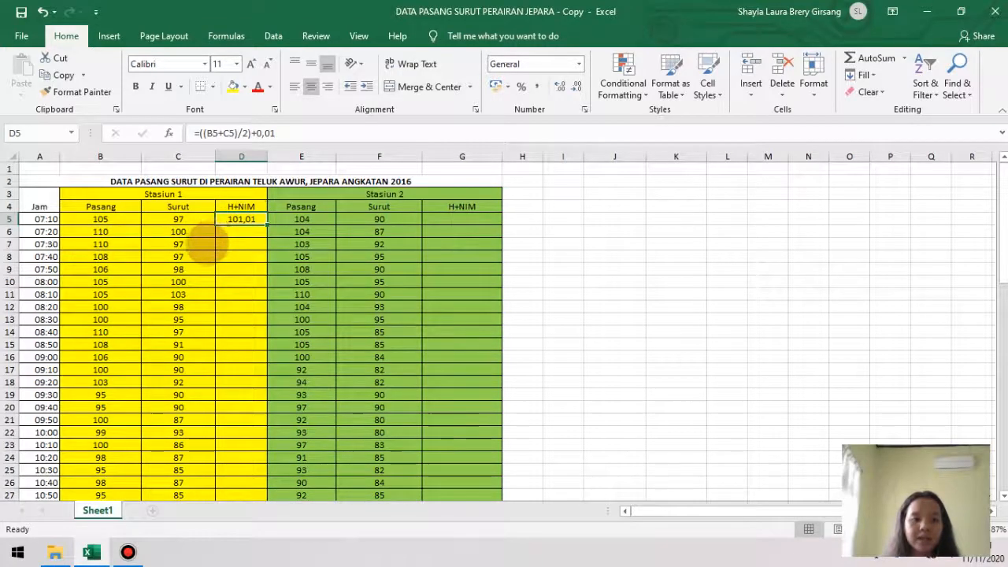
pyautogui.scroll(-20, 206, 244)
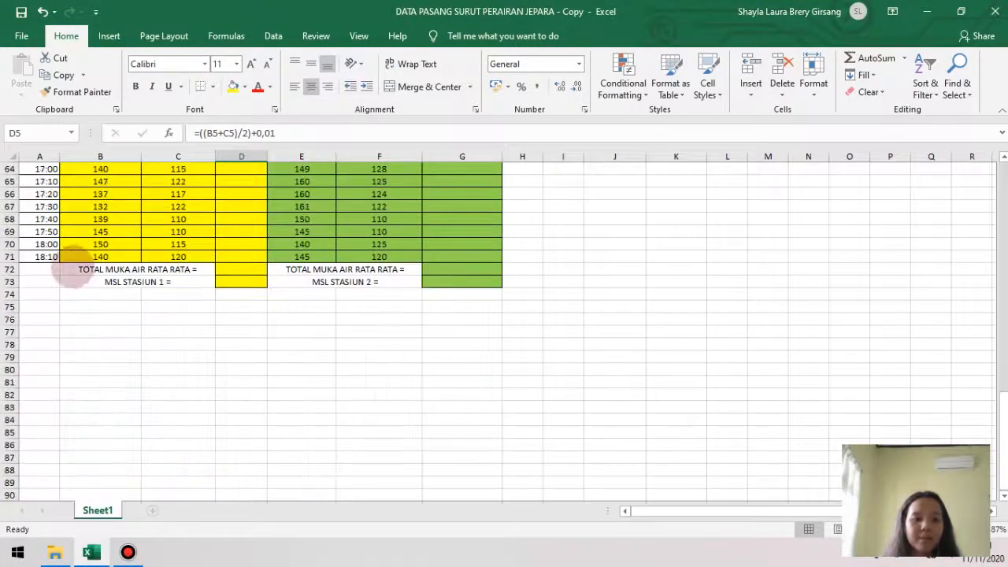
pyautogui.scroll(20, 230, 240)
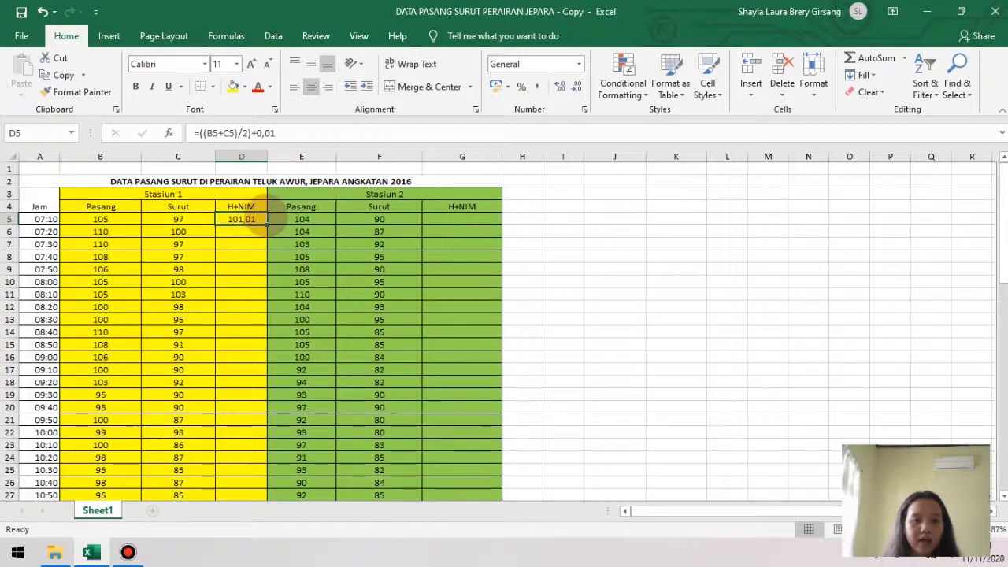
pyautogui.moveTo(267, 226); pyautogui.dragTo(280, 455)
pyautogui.moveTo(281, 456); pyautogui.dragTo(281, 456)
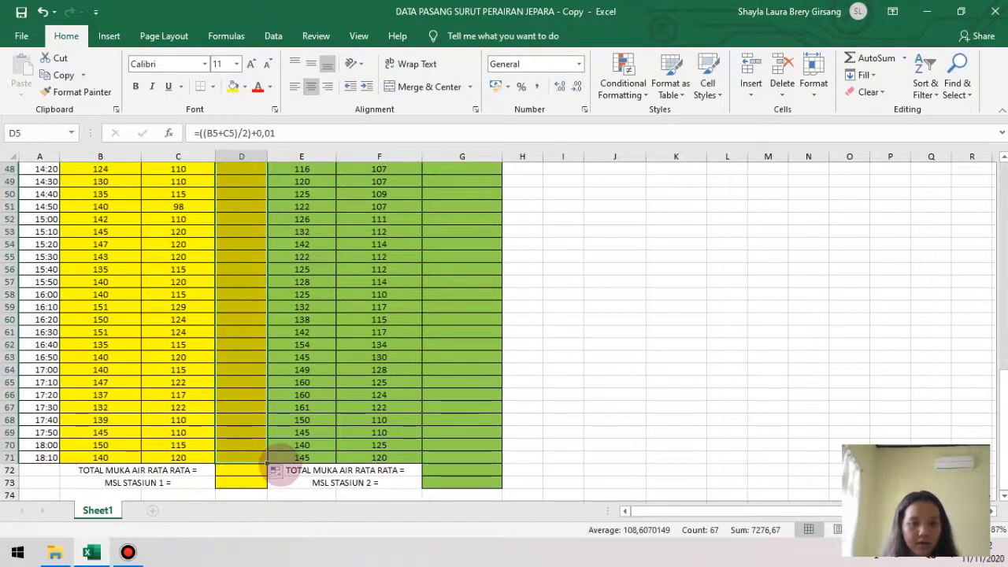
pyautogui.click(728, 293)
pyautogui.scroll(9, 267, 359)
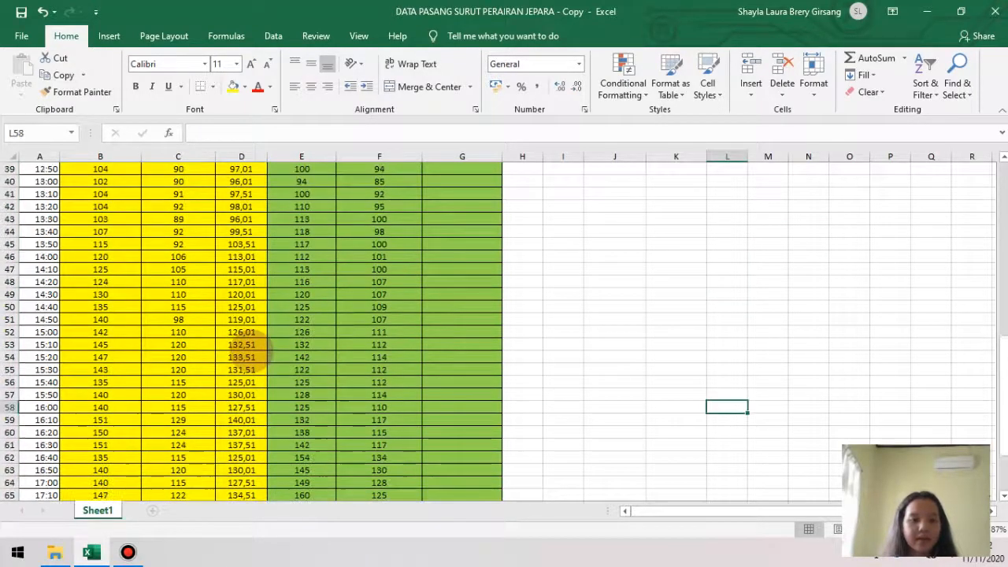
pyautogui.scroll(2, 242, 352)
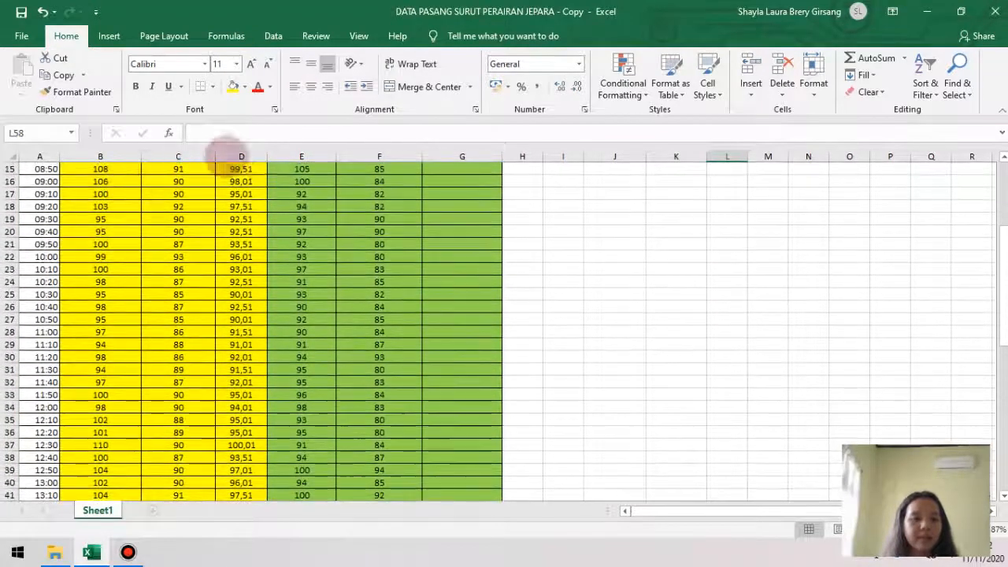
pyautogui.click(241, 331)
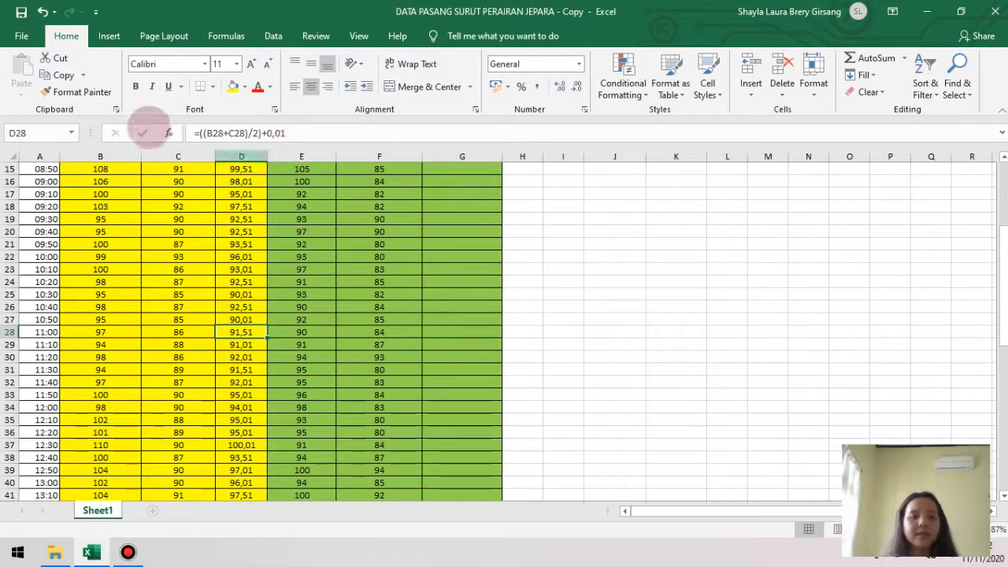
# Step: Enter the formula =((E5+F5)/2)+0,01 in G5, the first H+NIM cell of Stasiun 2
pyautogui.scroll(5, 410, 307)
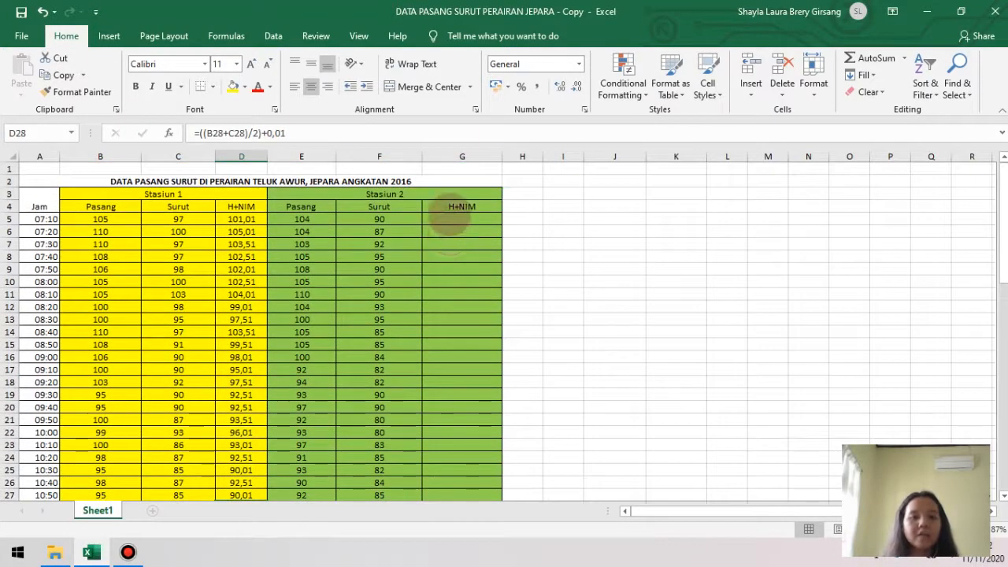
pyautogui.click(455, 218)
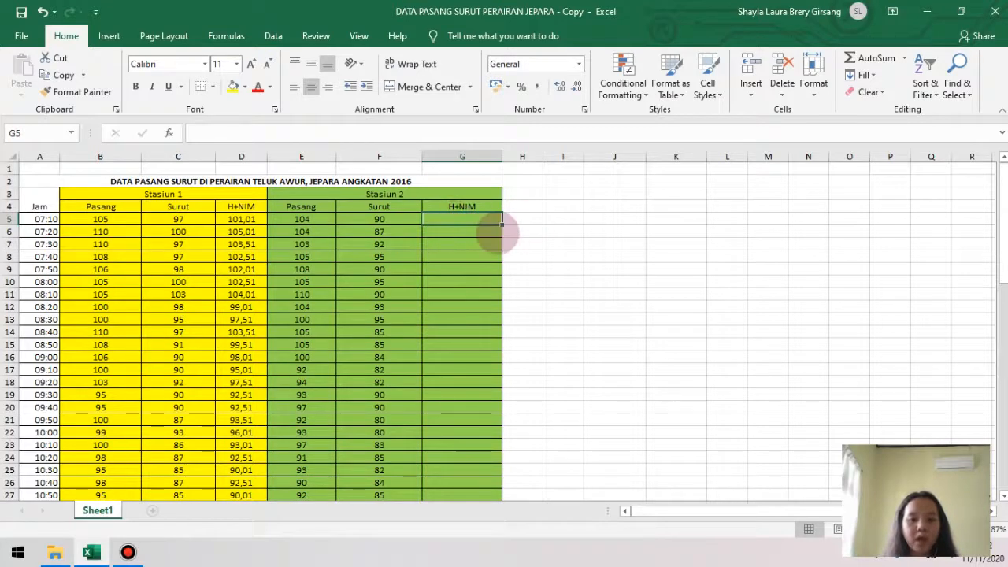
pyautogui.write('=((')
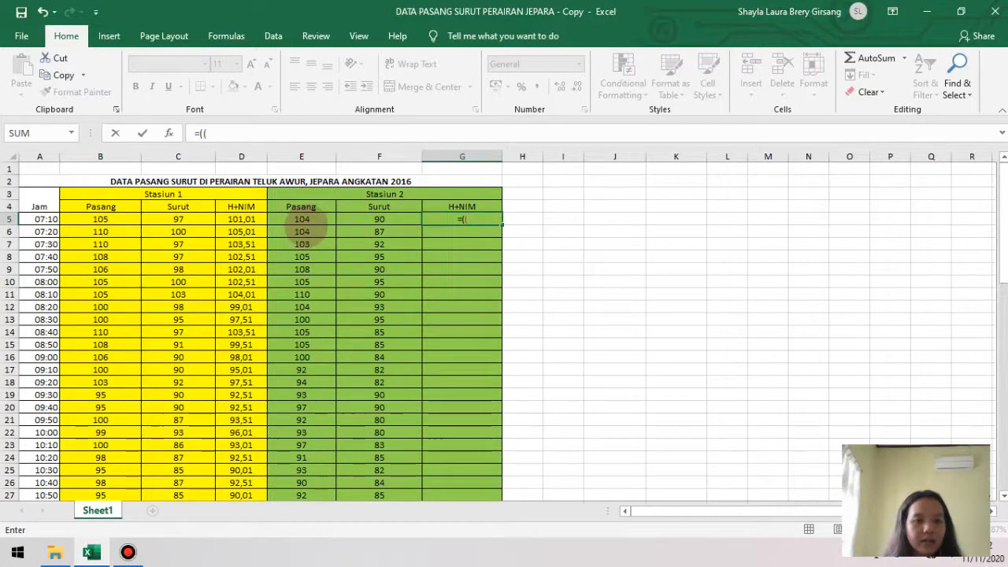
pyautogui.click(302, 220)
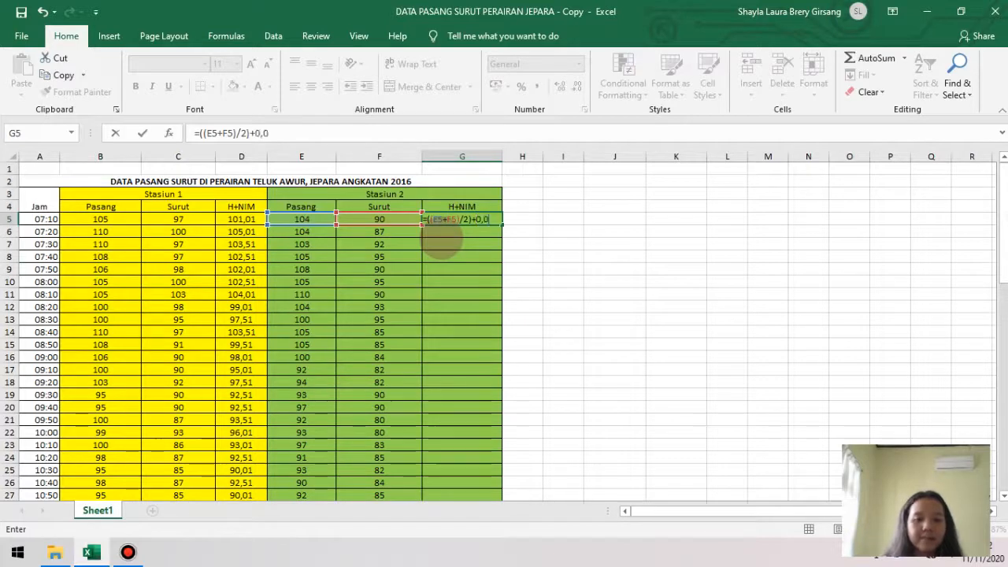
pyautogui.press('Return')
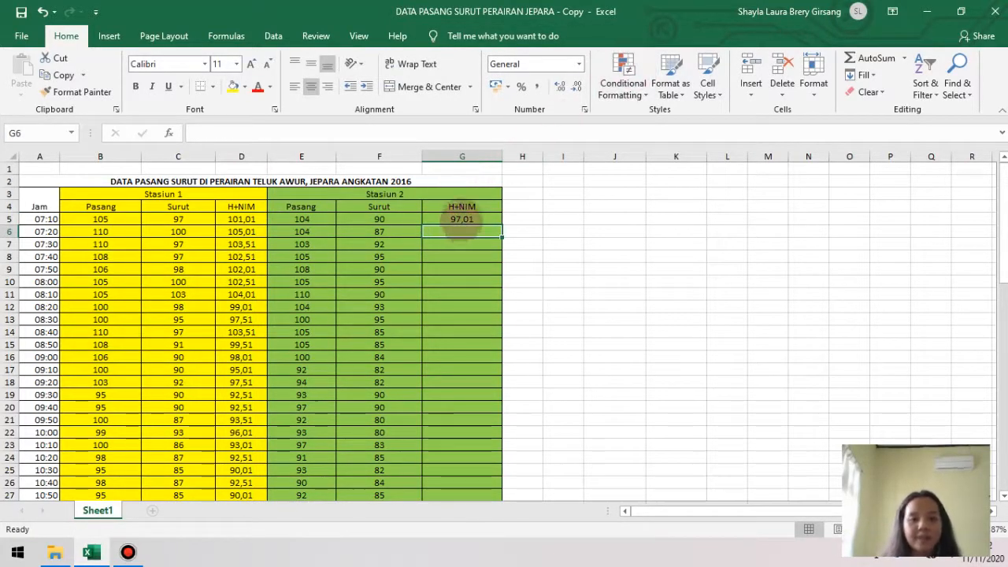
# Step: Fill the G5 formula down the Stasiun 2 H+NIM column to G71 and check the copied formula in G9
pyautogui.click(466, 219)
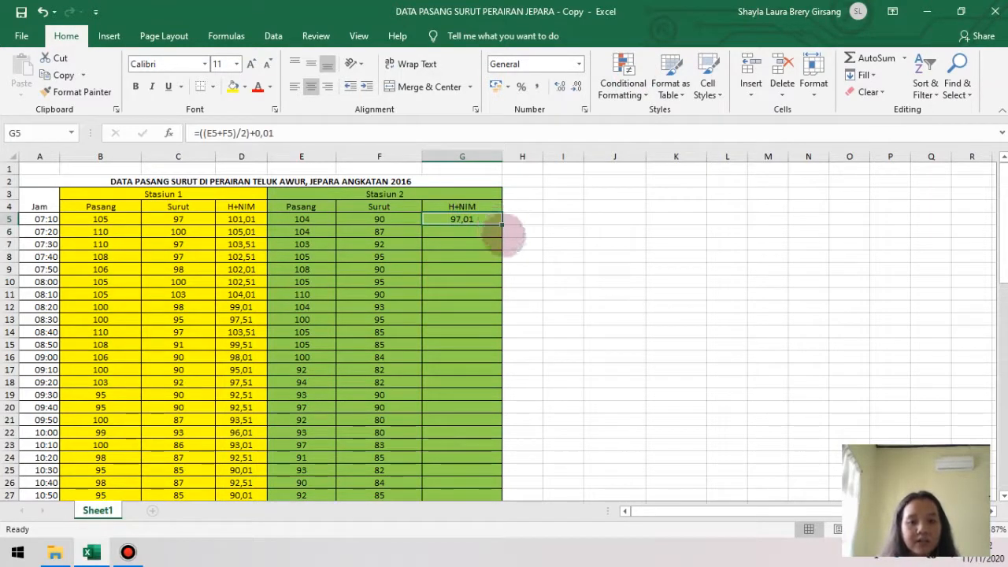
pyautogui.moveTo(501, 224); pyautogui.dragTo(513, 449)
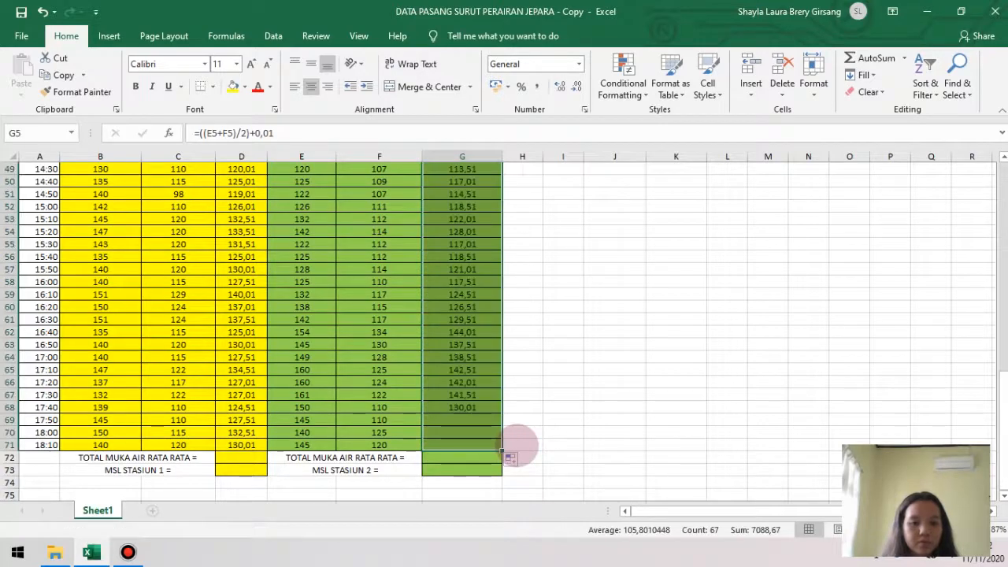
pyautogui.click(575, 322)
pyautogui.scroll(16, 432, 364)
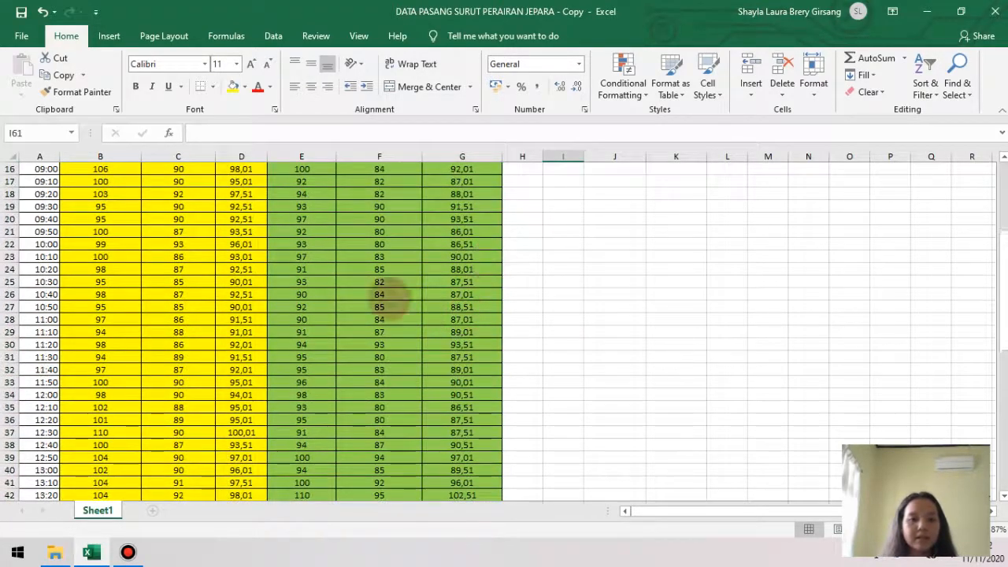
pyautogui.click(470, 270)
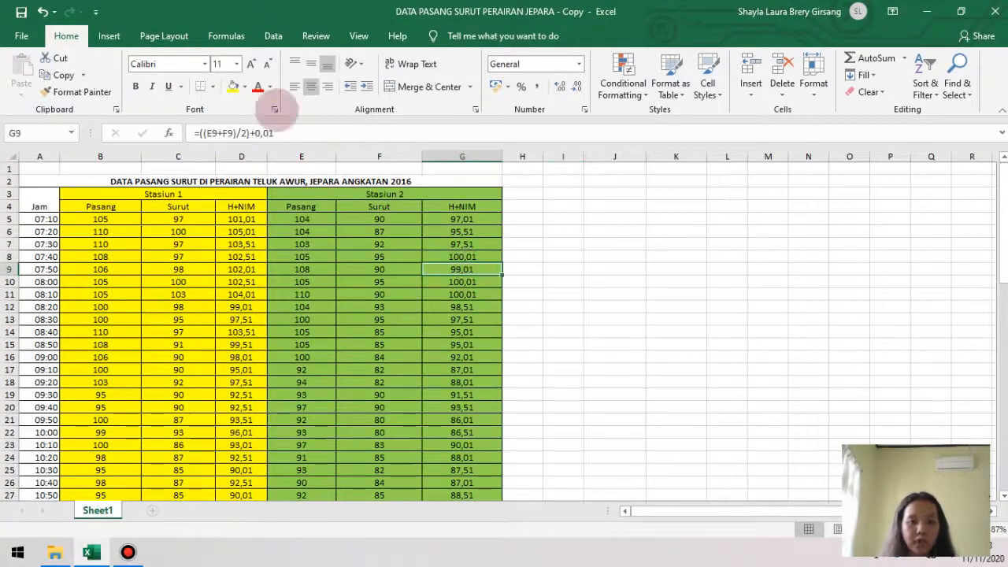
# Step: Enter =SUM(D5:D71) in D72 as the TOTAL MUKA AIR RATA RATA of Stasiun 1
pyautogui.scroll(-12, 347, 299)
pyautogui.scroll(-9, 370, 355)
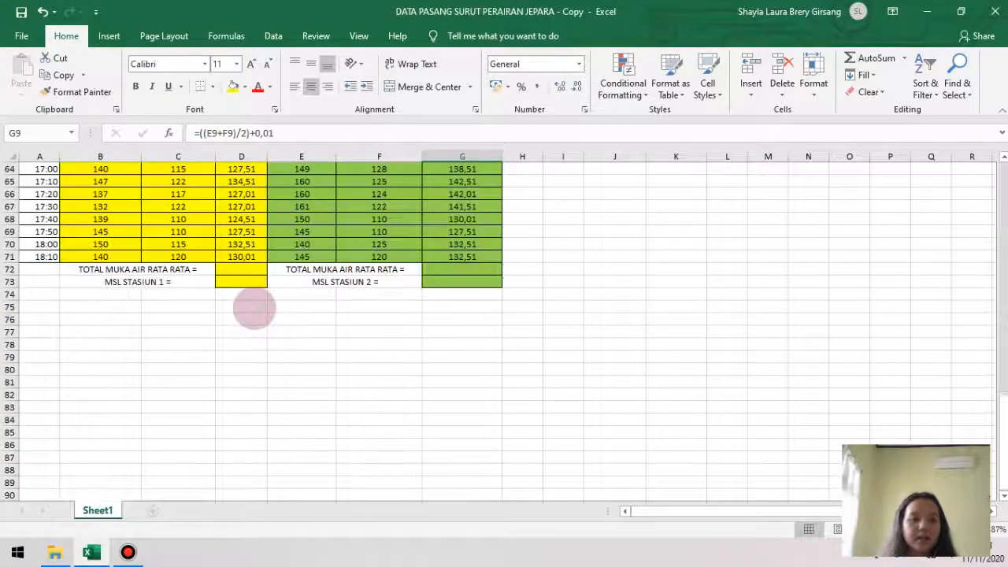
pyautogui.scroll(1, 241, 272)
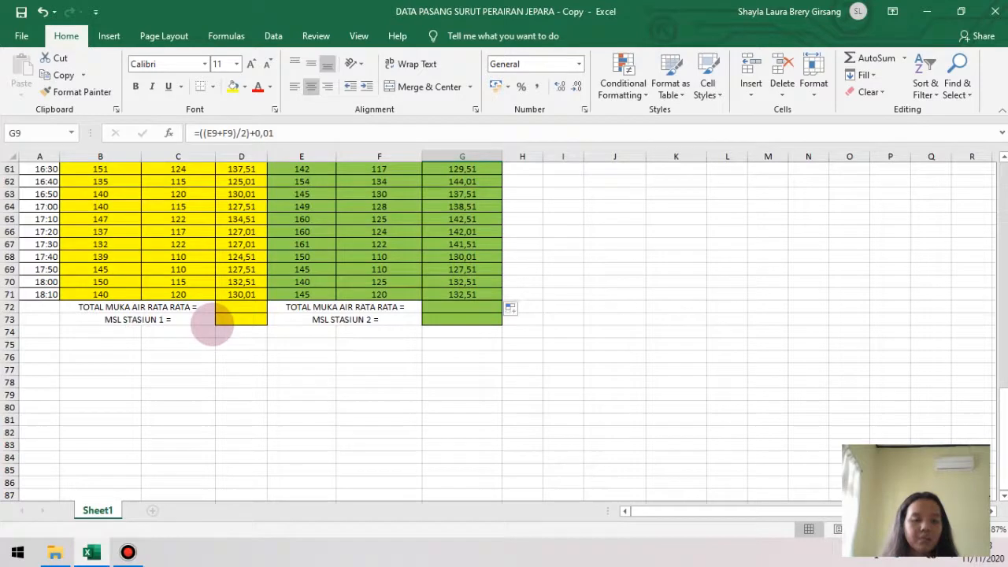
pyautogui.click(241, 309)
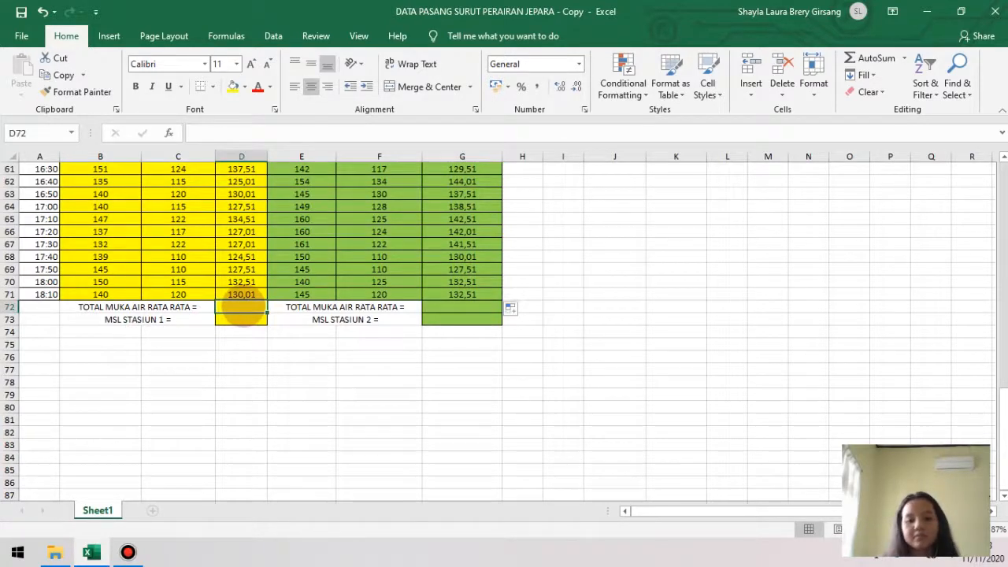
pyautogui.write('\\')
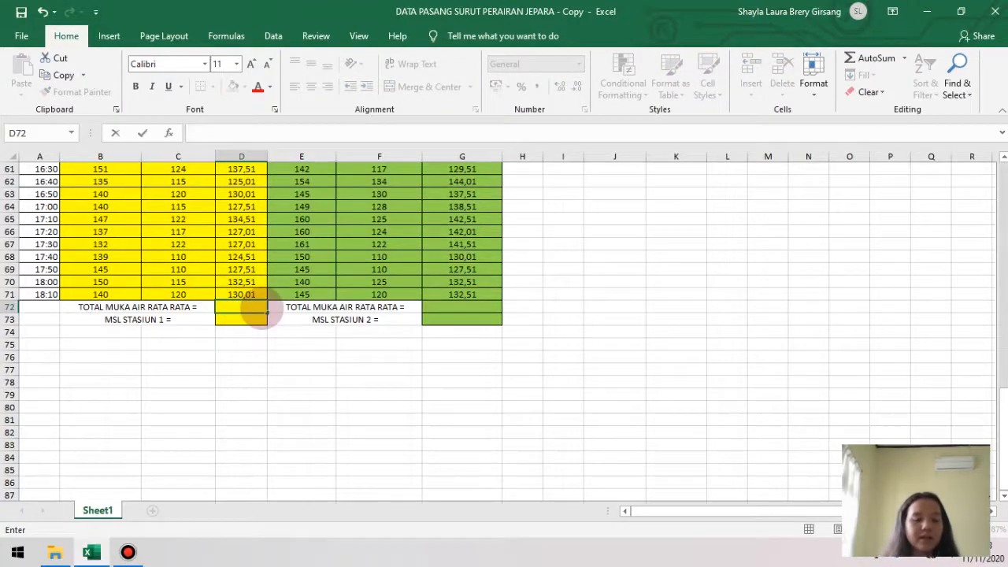
pyautogui.scroll(5, 232, 304)
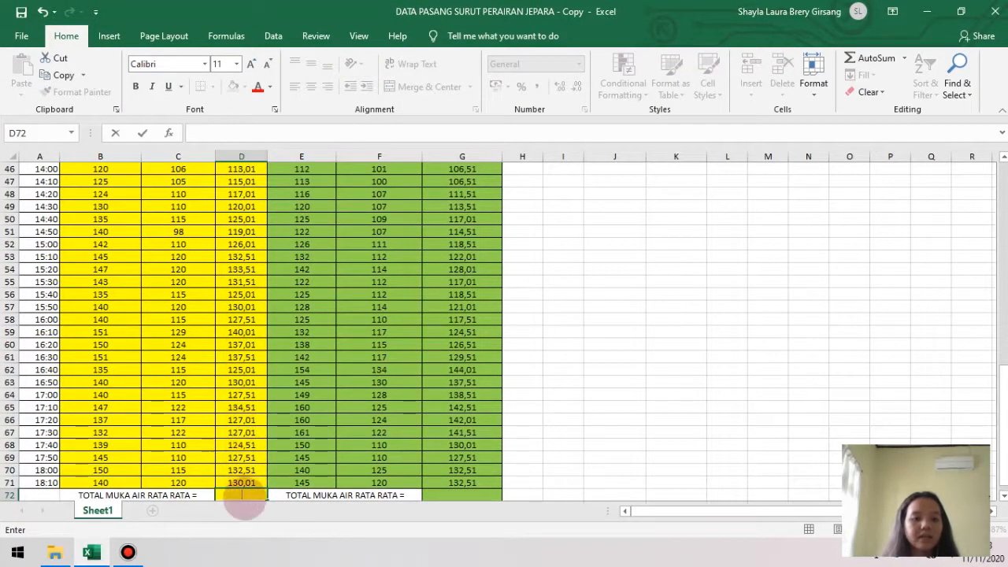
pyautogui.scroll(-1, 242, 471)
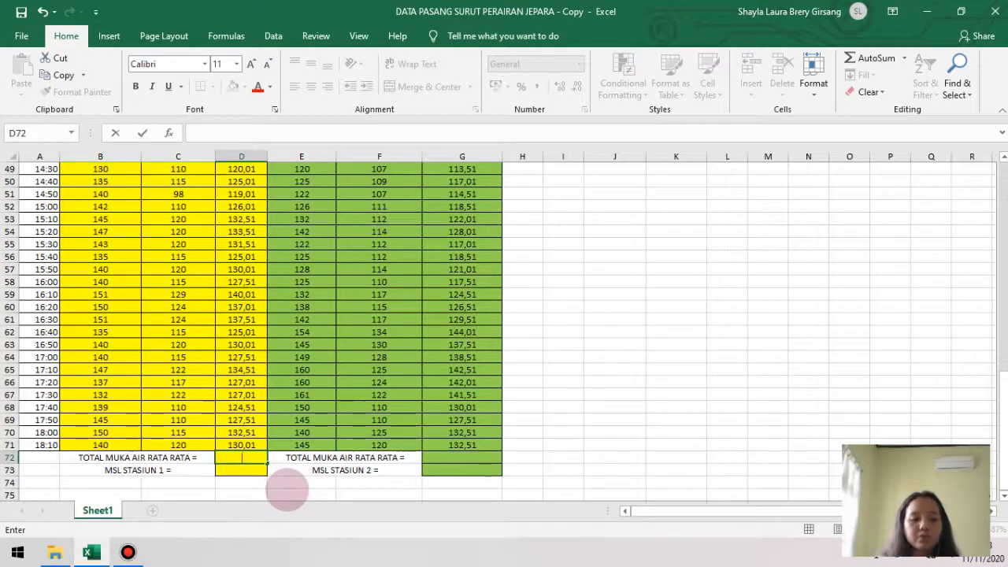
pyautogui.write('=')
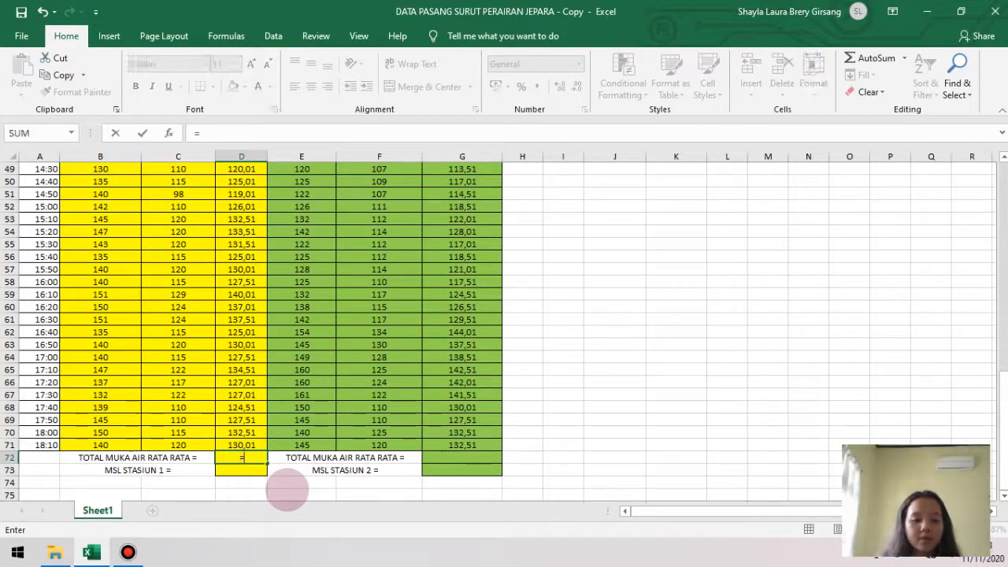
pyautogui.write('SUM')
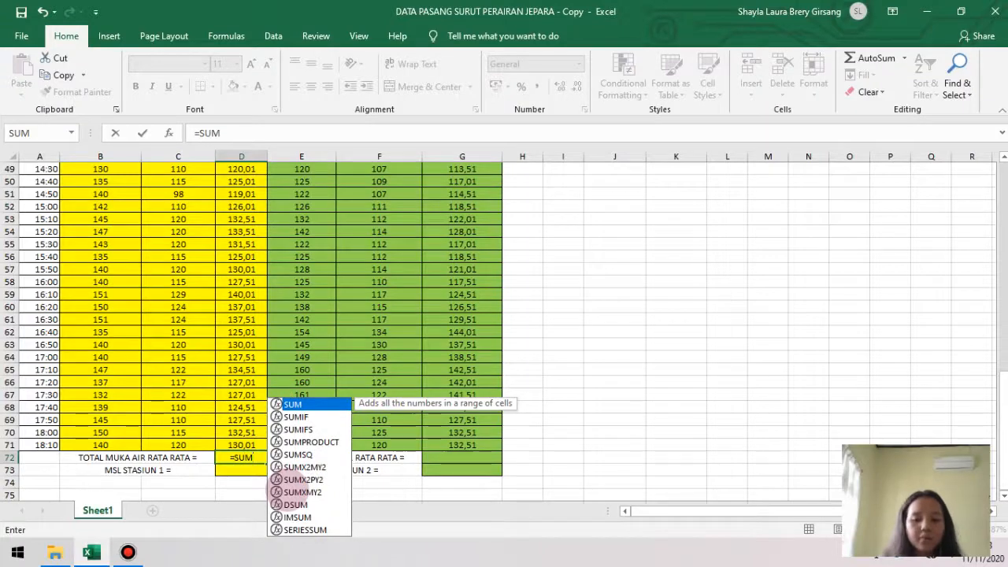
pyautogui.write('(')
pyautogui.scroll(8, 323, 284)
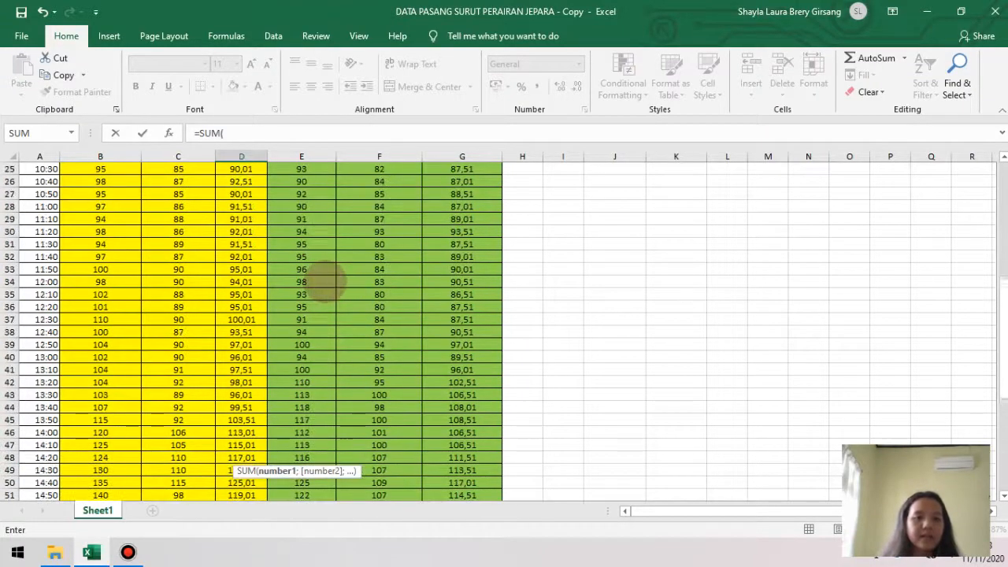
pyautogui.scroll(8, 322, 282)
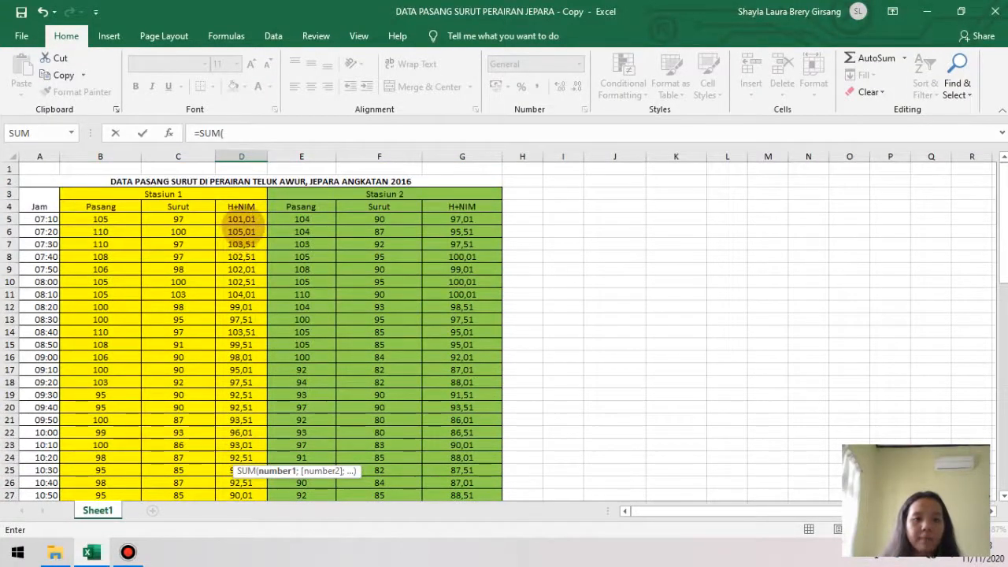
pyautogui.moveTo(241, 223); pyautogui.dragTo(241, 458)
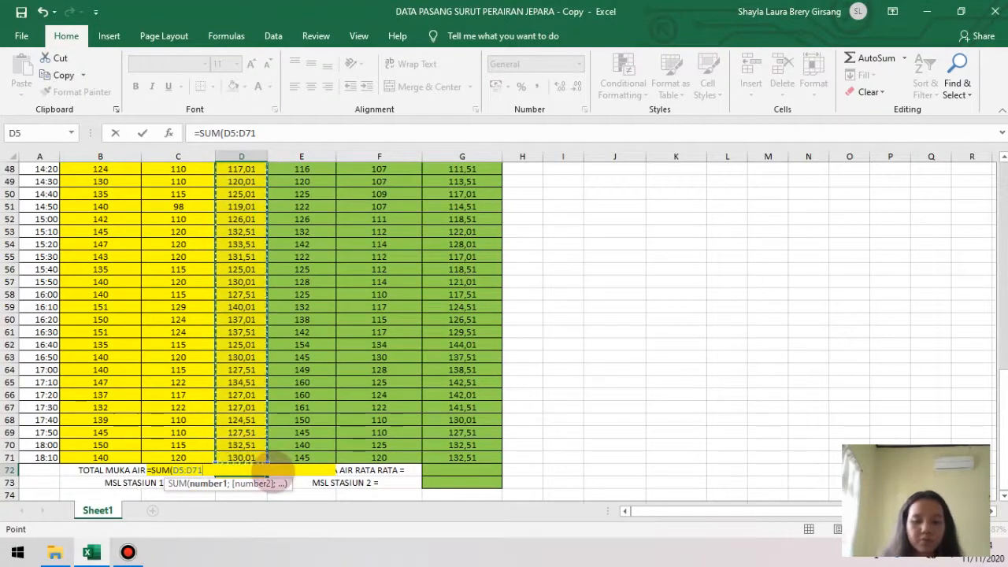
pyautogui.write(')')
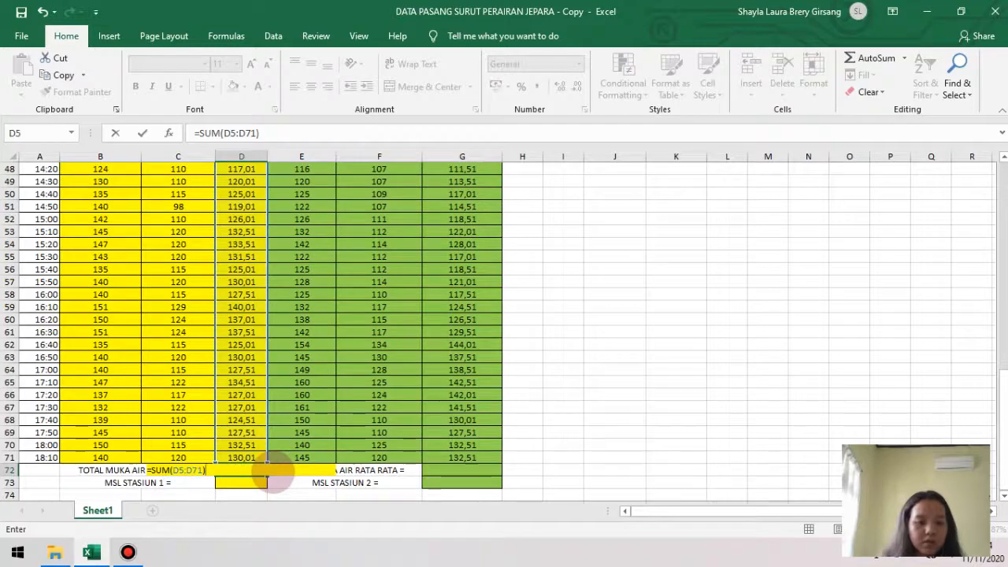
pyautogui.press('Return')
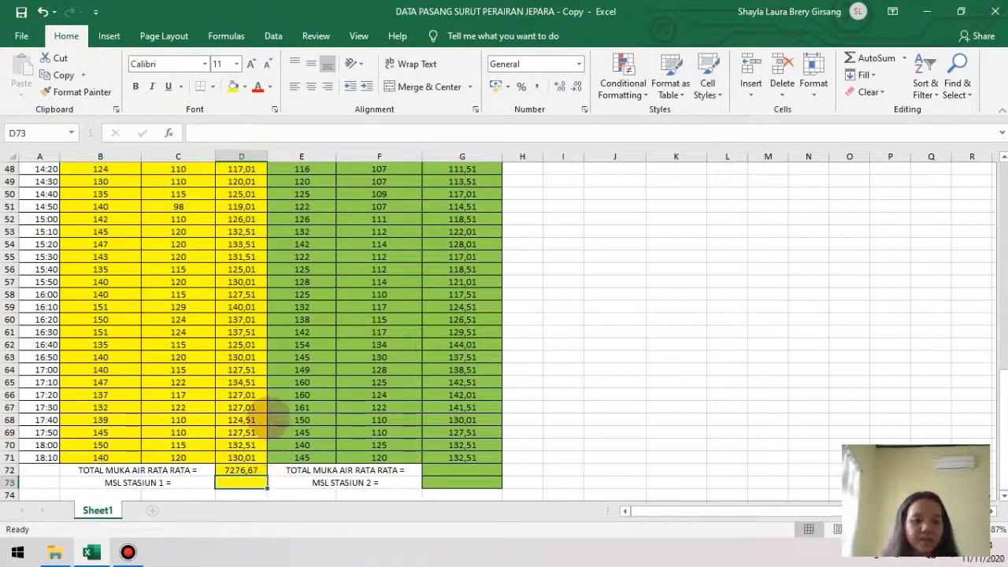
# Step: Review the H+NIM values of both stations from the first reading down to the total rows
pyautogui.scroll(10, 240, 276)
pyautogui.scroll(6, 240, 271)
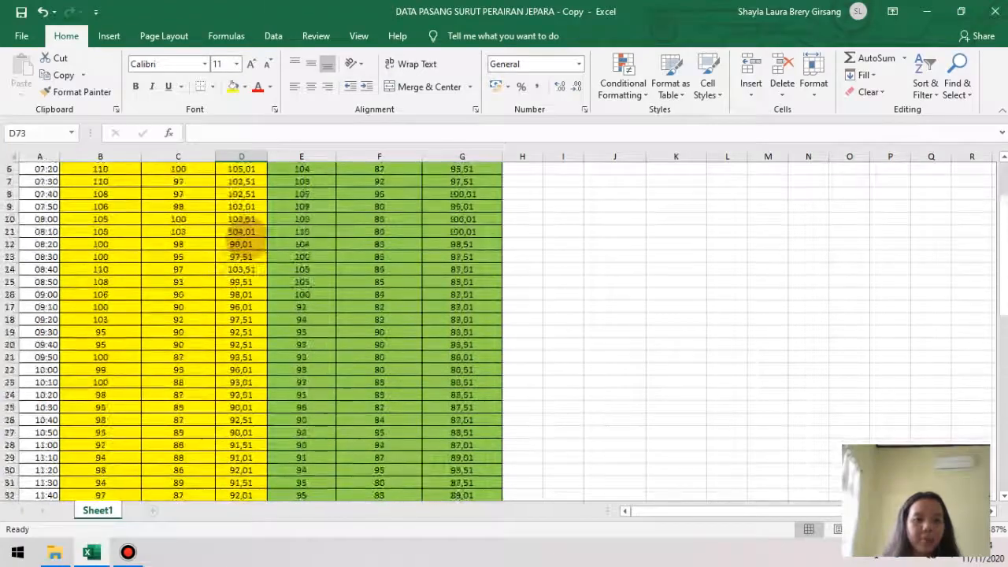
pyautogui.scroll(-3, 250, 249)
pyautogui.scroll(-5, 251, 249)
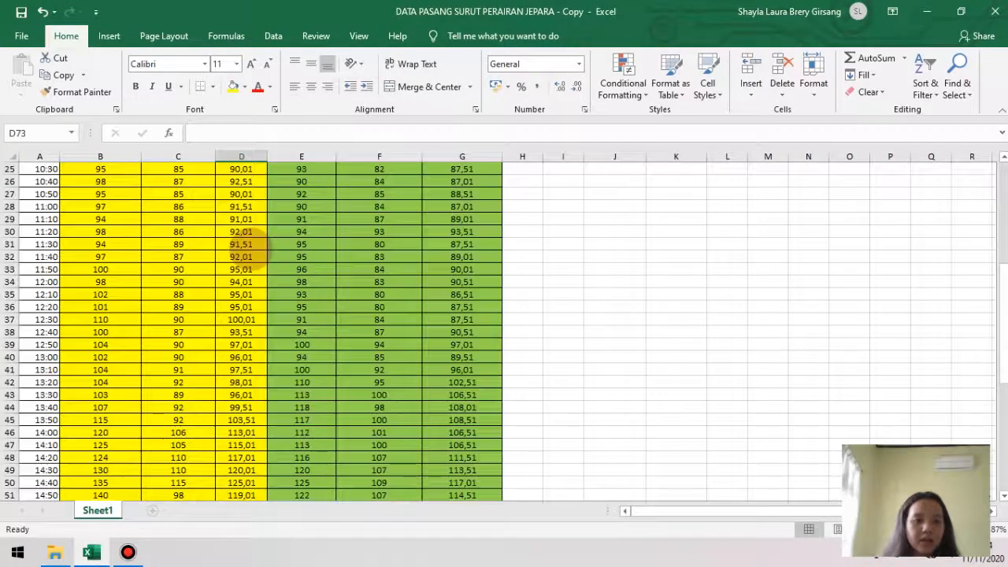
pyautogui.scroll(8, 236, 244)
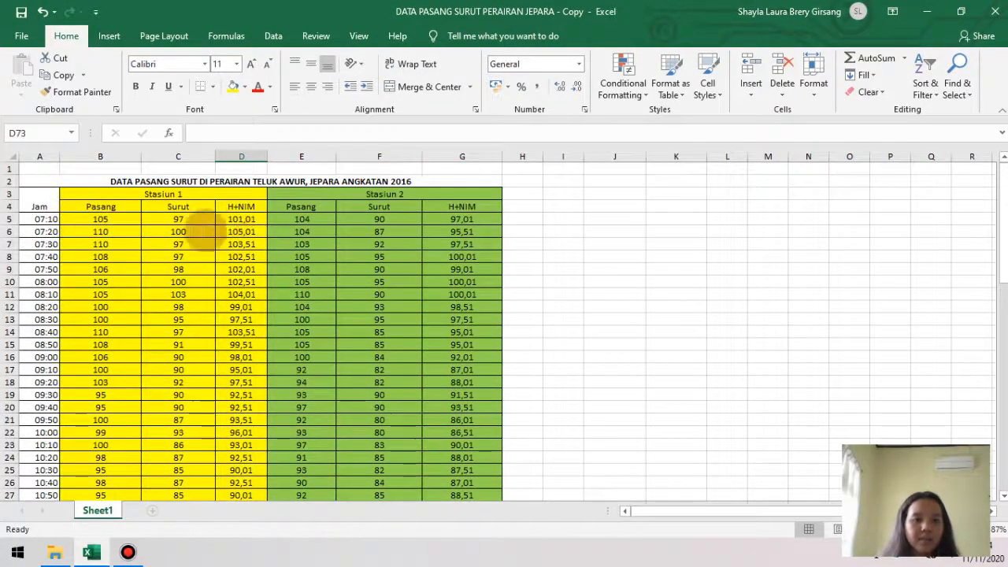
pyautogui.scroll(-11, 241, 252)
pyautogui.scroll(-10, 260, 274)
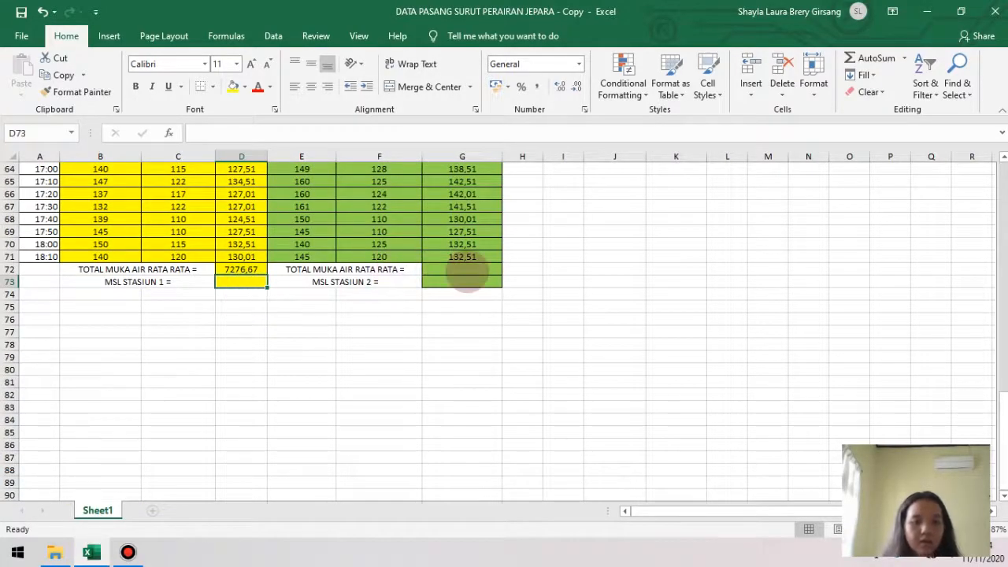
pyautogui.scroll(4, 461, 272)
pyautogui.scroll(4, 462, 271)
pyautogui.scroll(-9, 470, 266)
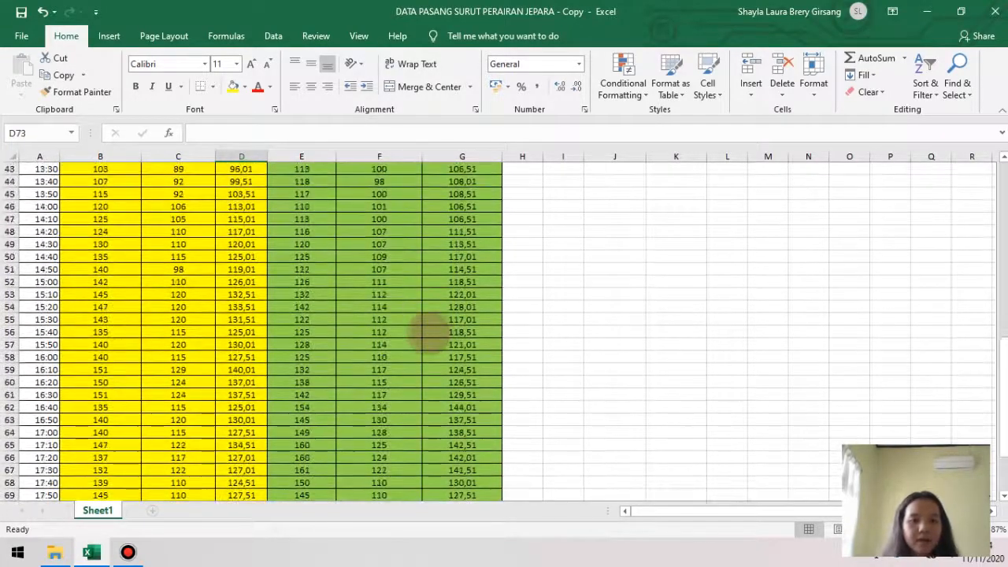
# Step: Enter =SUM(G5:G71) in G72 as the TOTAL MUKA AIR RATA RATA of Stasiun 2
pyautogui.click(461, 231)
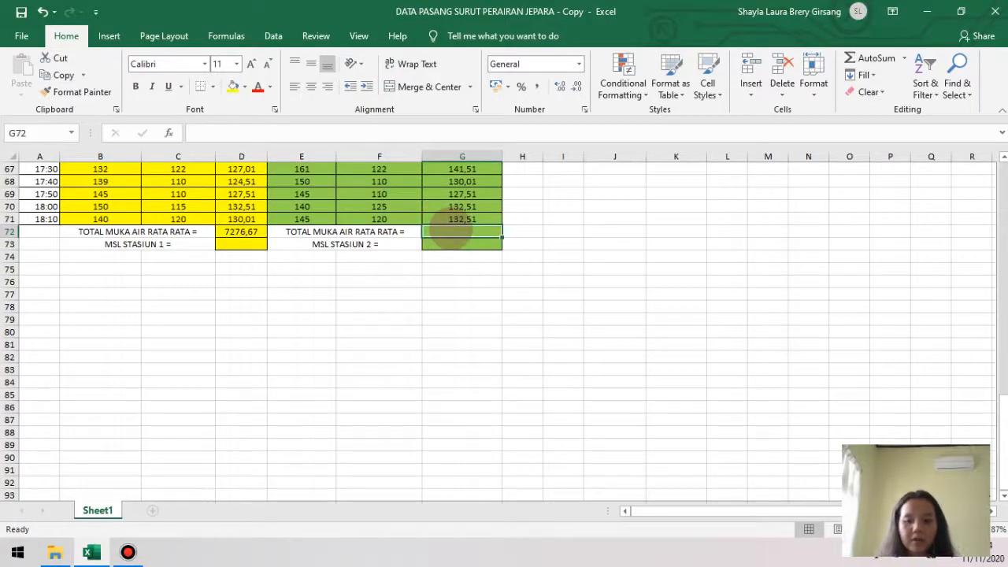
pyautogui.write('+')
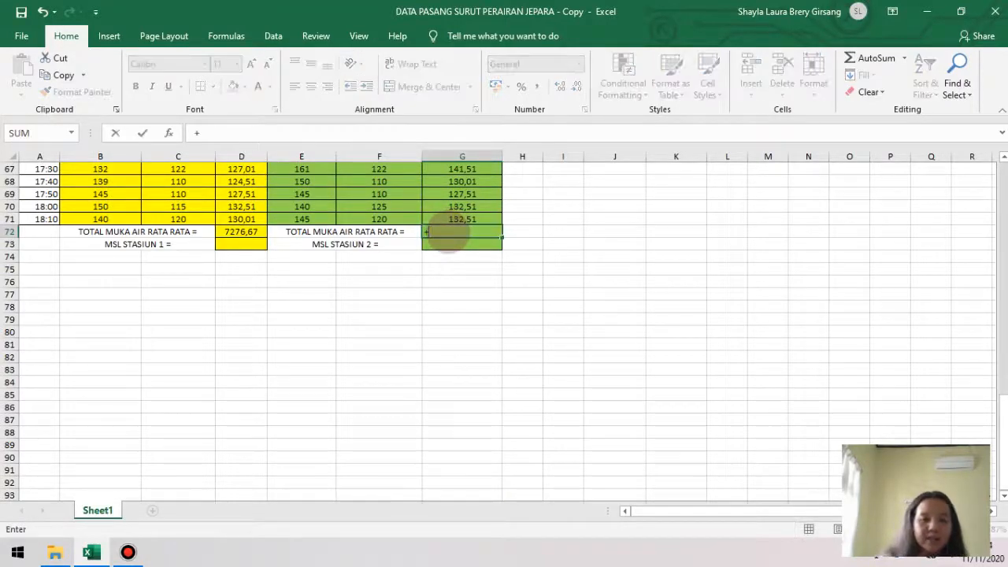
pyautogui.press('BackSpace')
pyautogui.write('=')
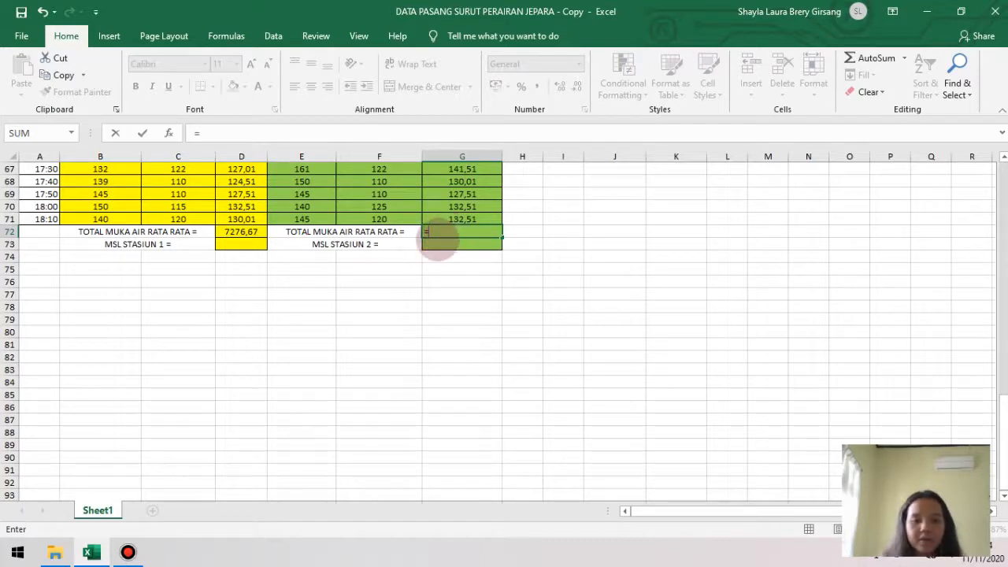
pyautogui.write('SUM')
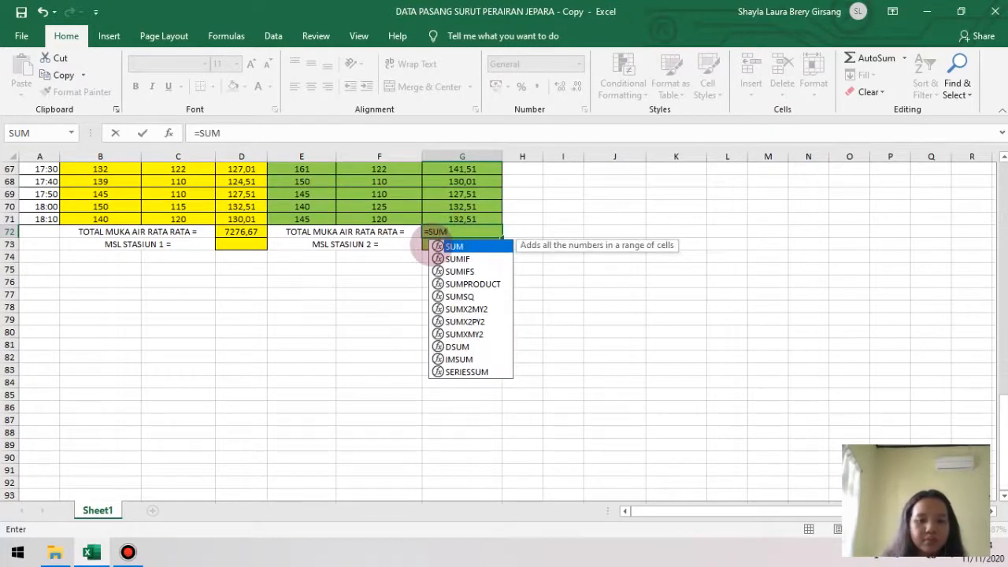
pyautogui.write('(')
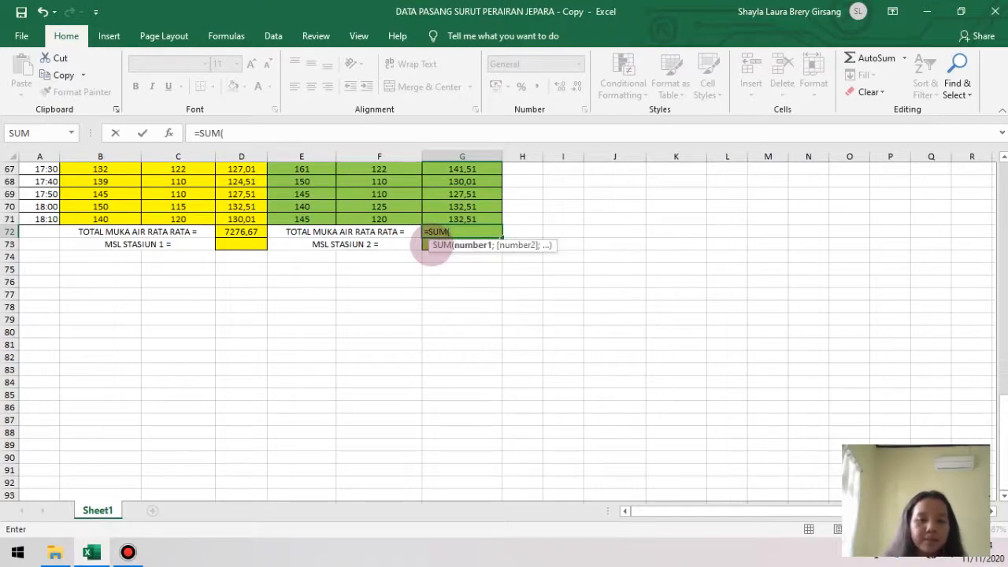
pyautogui.scroll(18, 473, 268)
pyautogui.scroll(5, 441, 272)
pyautogui.moveTo(462, 218); pyautogui.dragTo(487, 477)
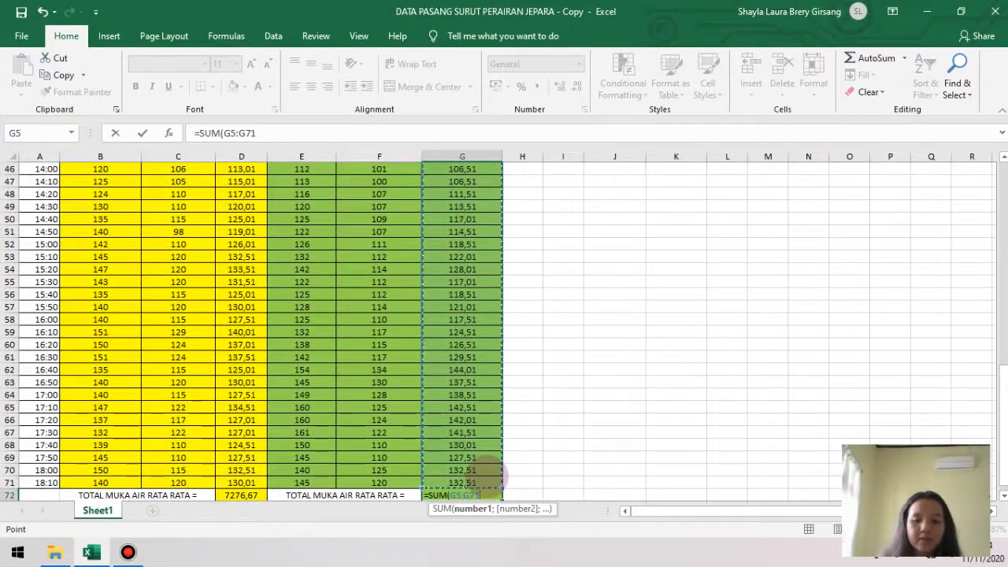
pyautogui.write(')')
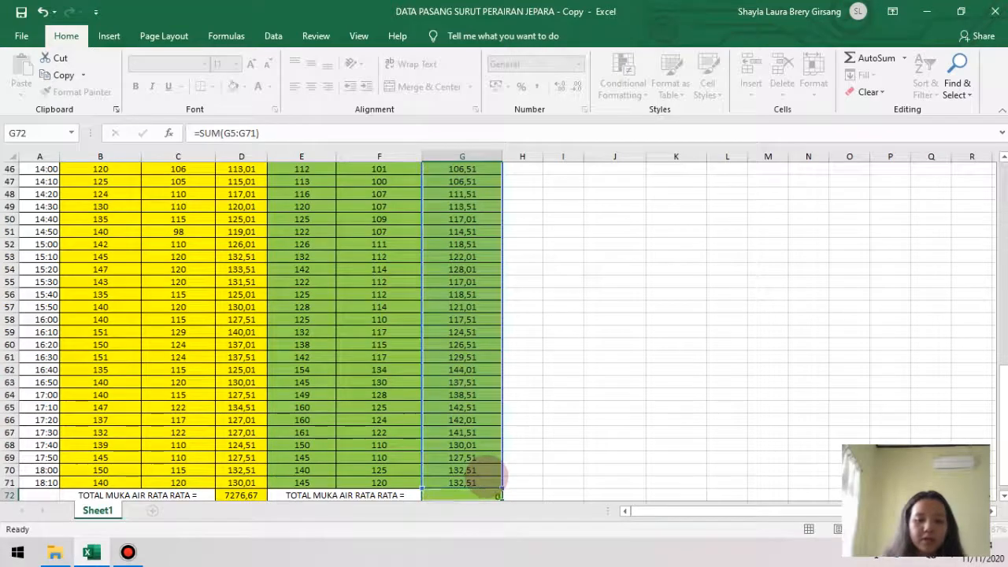
pyautogui.press('Return')
pyautogui.scroll(-4, 167, 444)
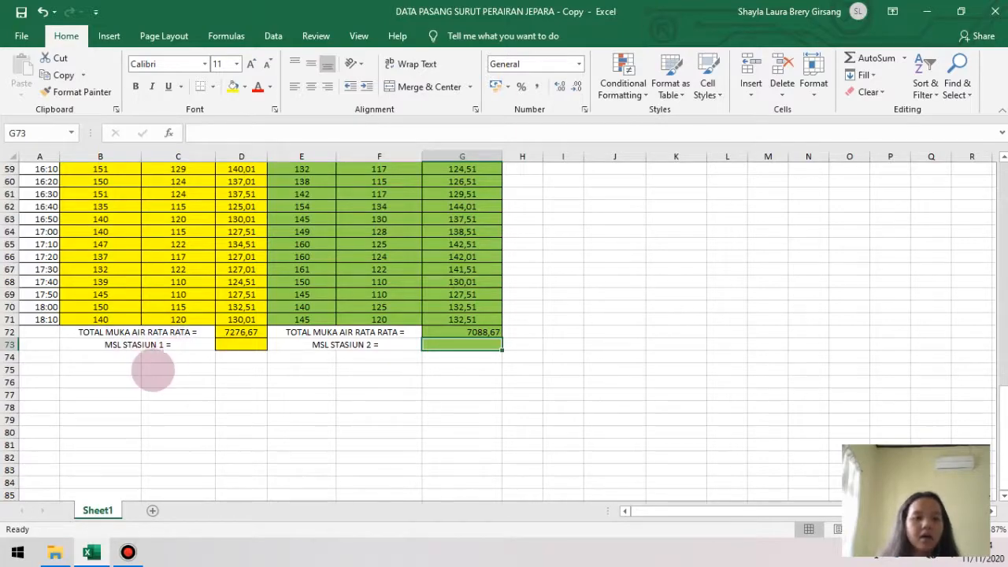
# Step: Enter =AVERAGE(D5:D71) in D73 as the MSL of Stasiun 1
pyautogui.scroll(6, 225, 311)
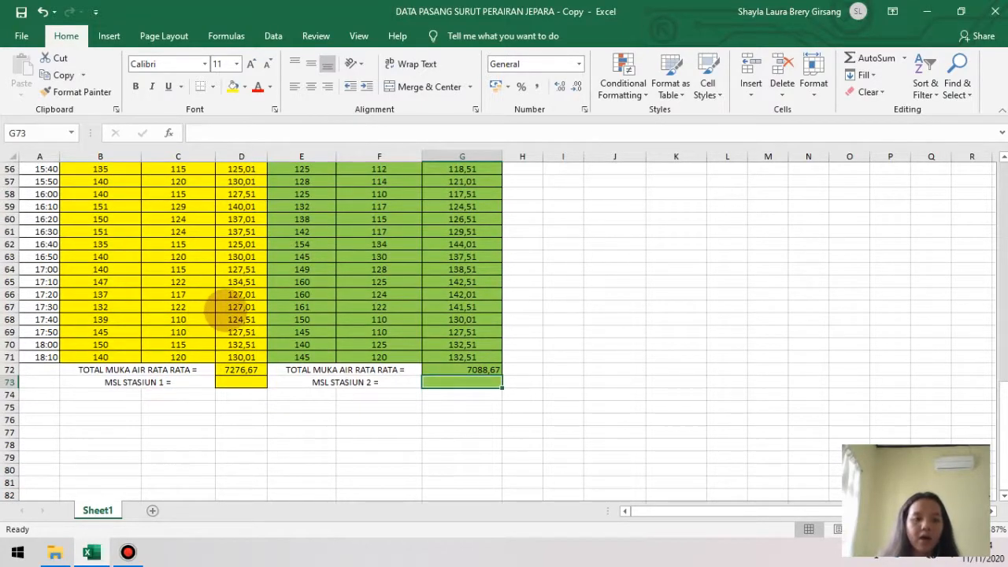
pyautogui.scroll(13, 228, 311)
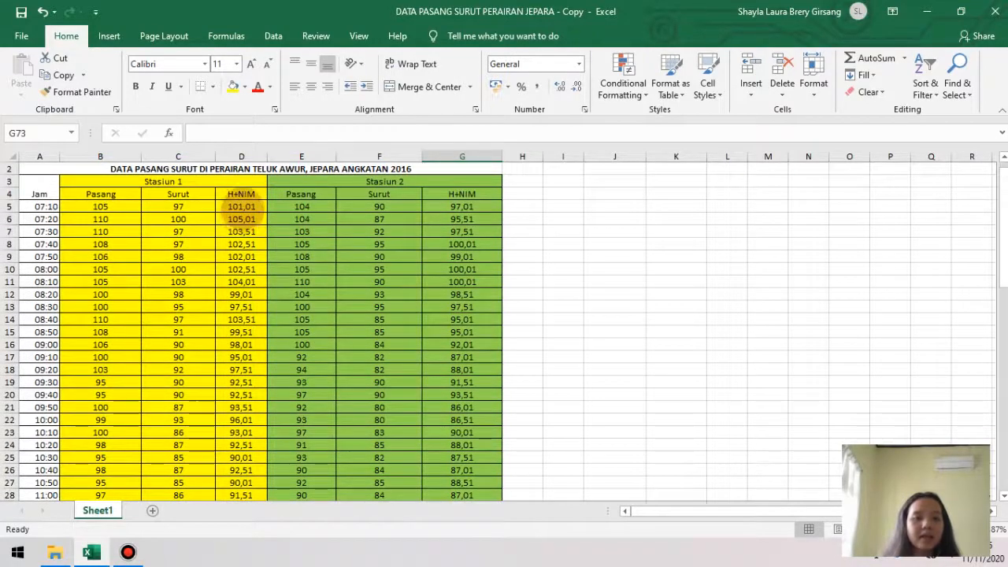
pyautogui.scroll(-20, 249, 378)
pyautogui.scroll(5, 252, 315)
pyautogui.click(241, 345)
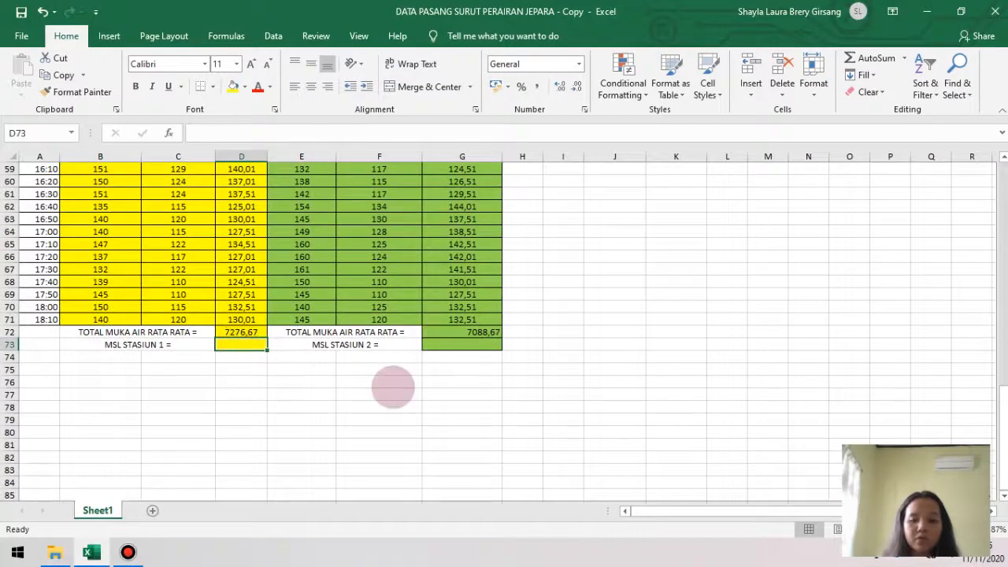
pyautogui.write('=')
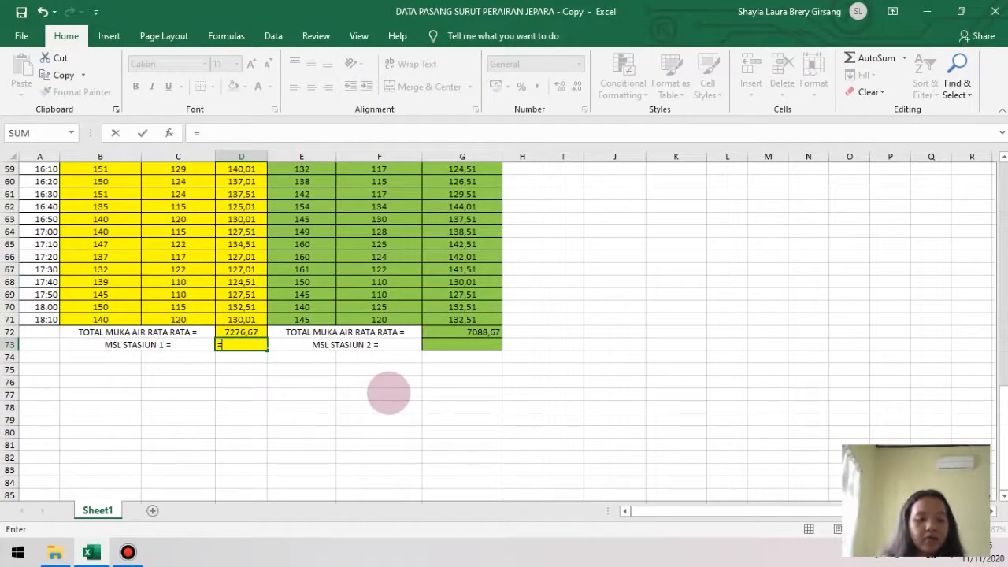
pyautogui.write('AVERAGE')
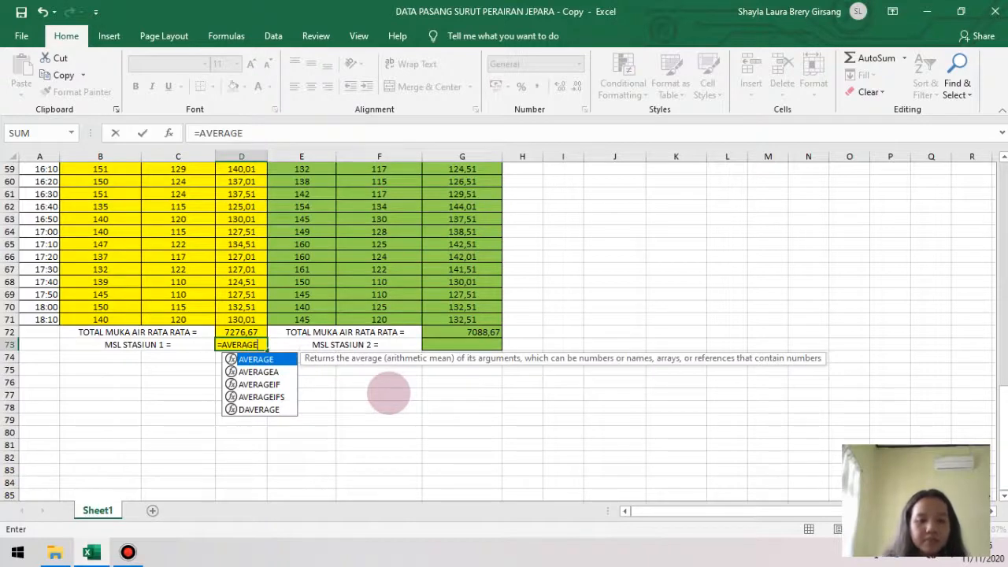
pyautogui.write('(')
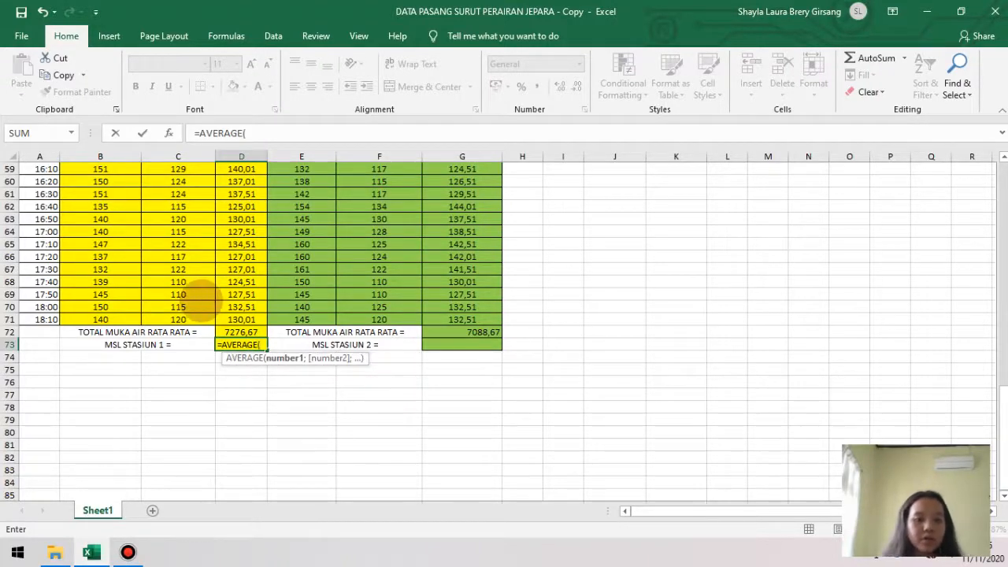
pyautogui.scroll(19, 241, 269)
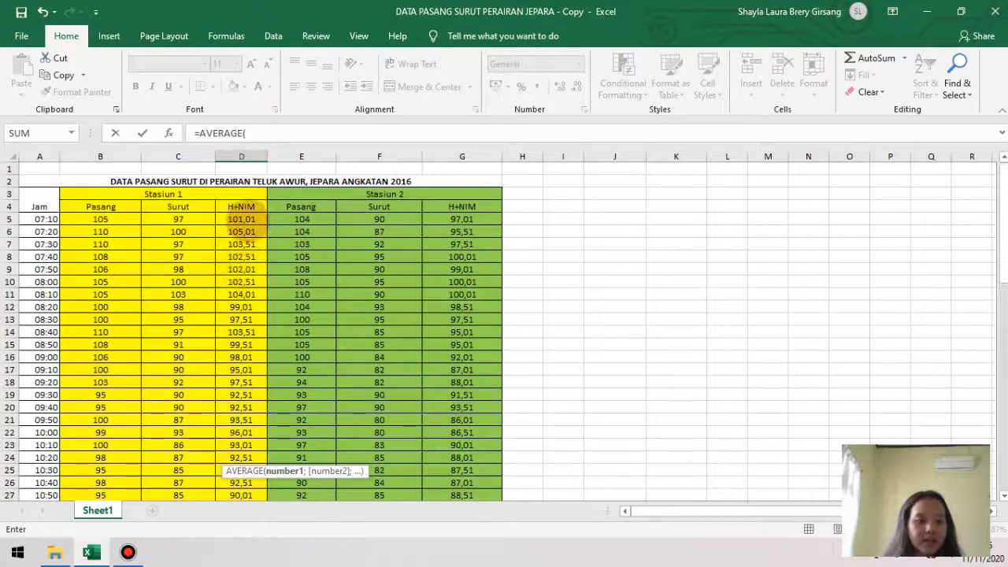
pyautogui.moveTo(241, 219); pyautogui.dragTo(240, 452)
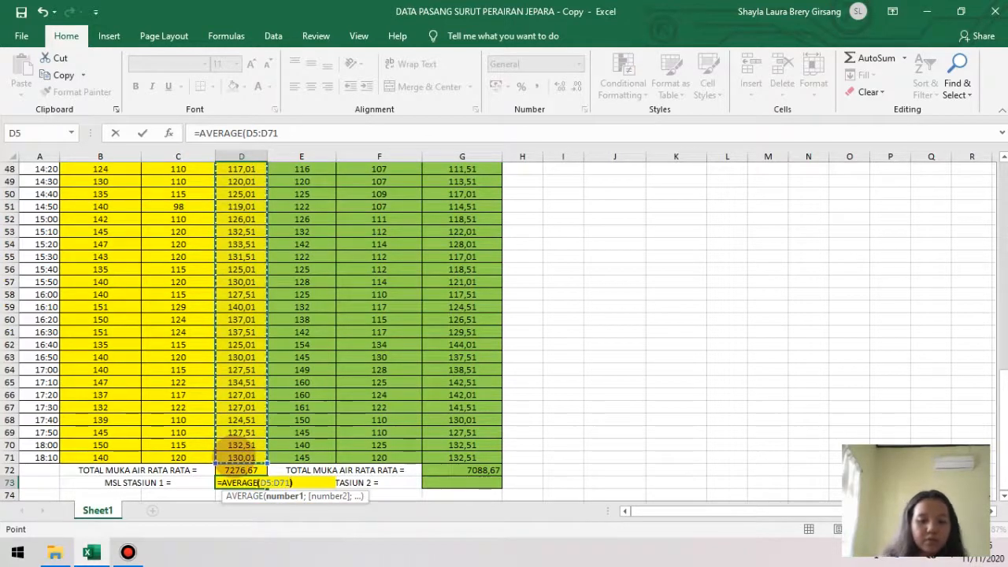
pyautogui.write(')')
pyautogui.press('Return')
pyautogui.write('\\')
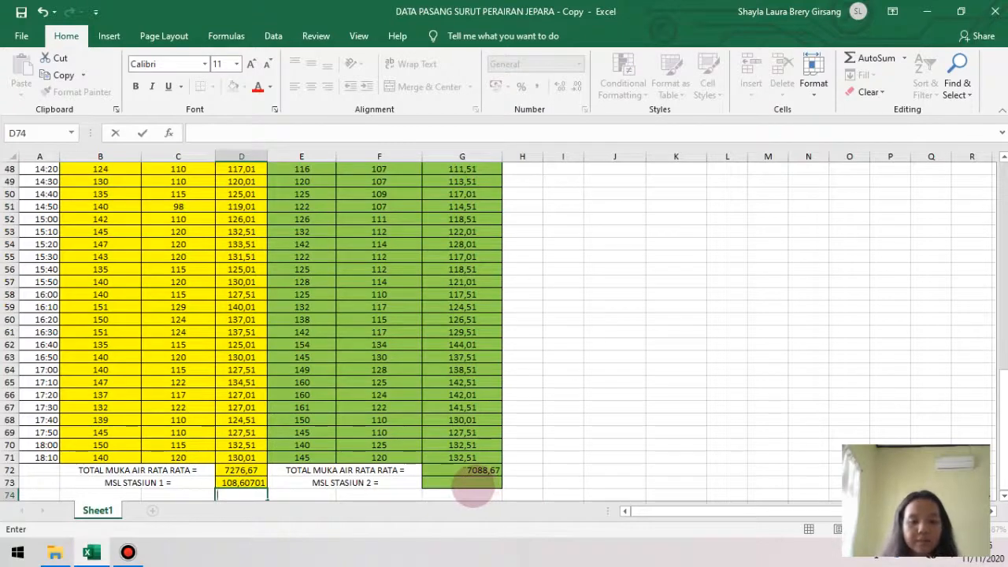
# Step: Enter =AVERAGE(G5:G71) in G73 as the MSL of Stasiun 2
pyautogui.click(472, 483)
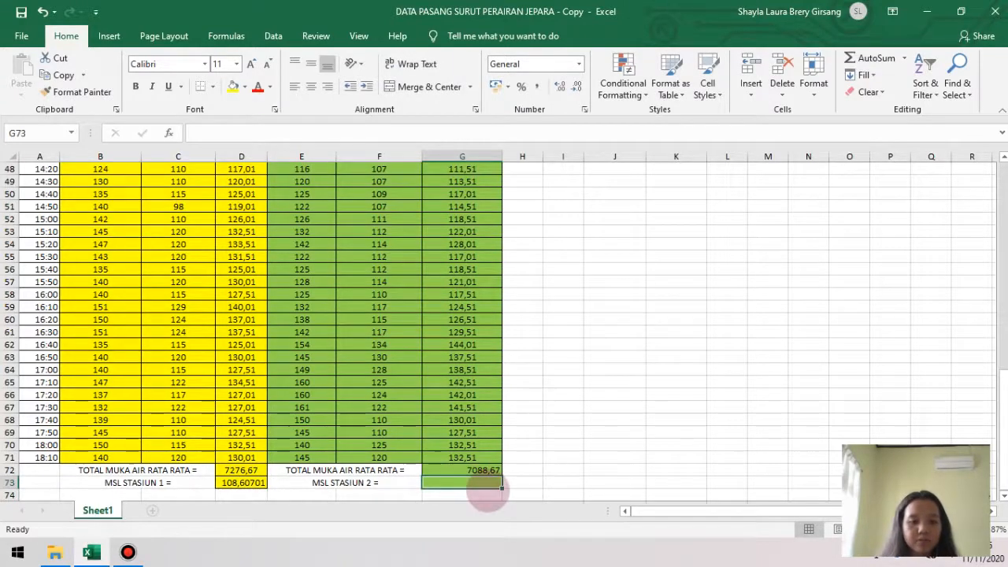
pyautogui.scroll(-1, 543, 462)
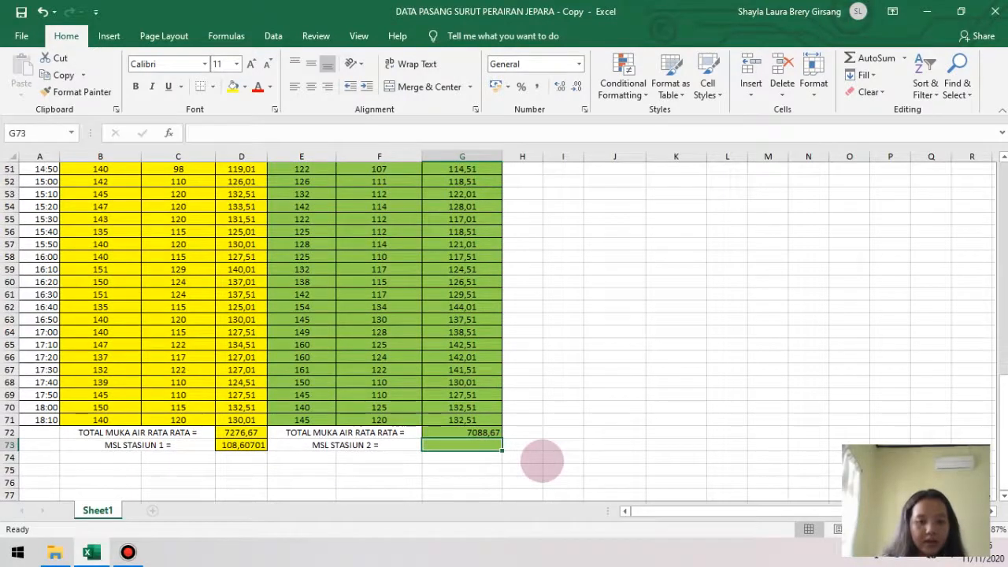
pyautogui.write('=')
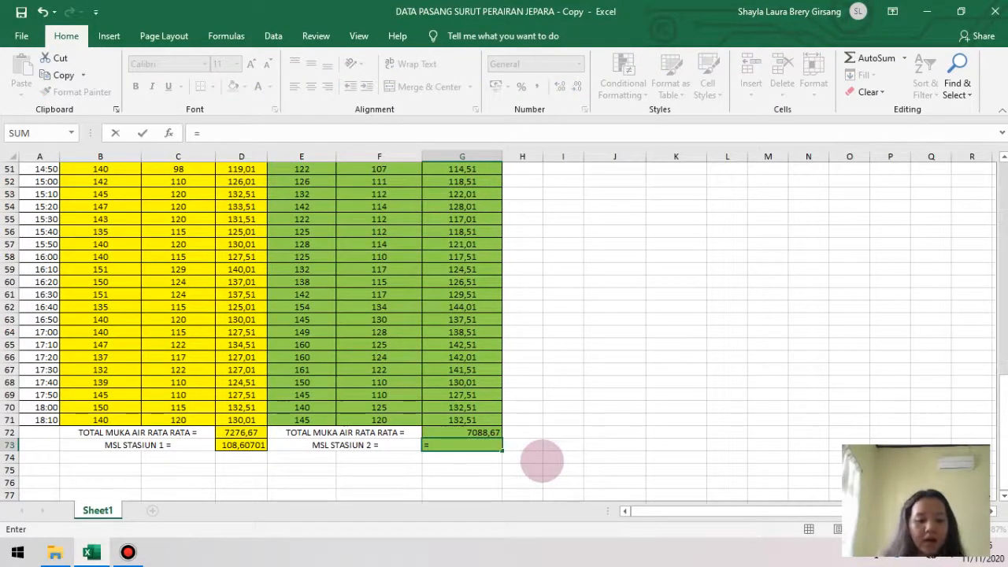
pyautogui.write('AV')
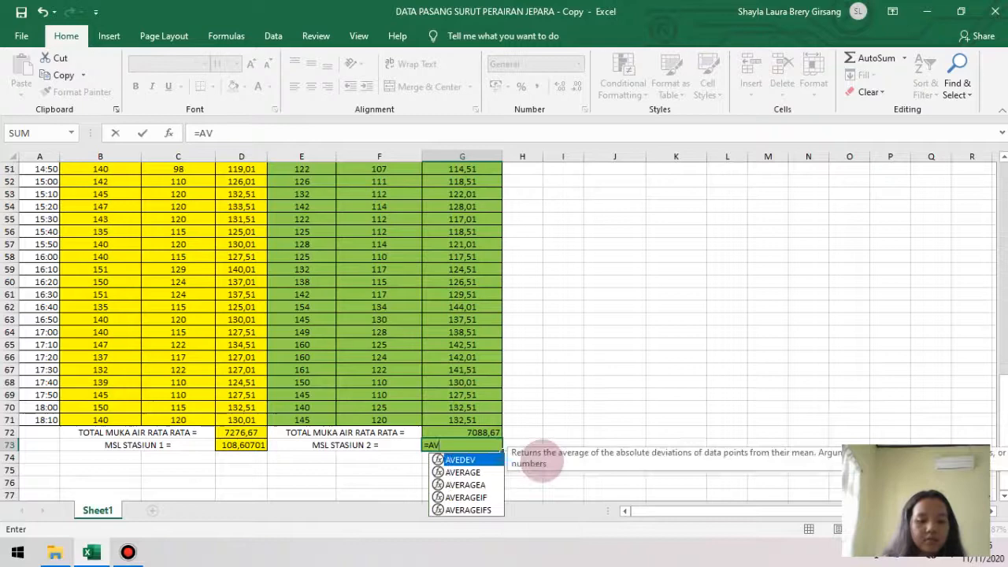
pyautogui.write('ERAGE(')
pyautogui.scroll(11, 541, 288)
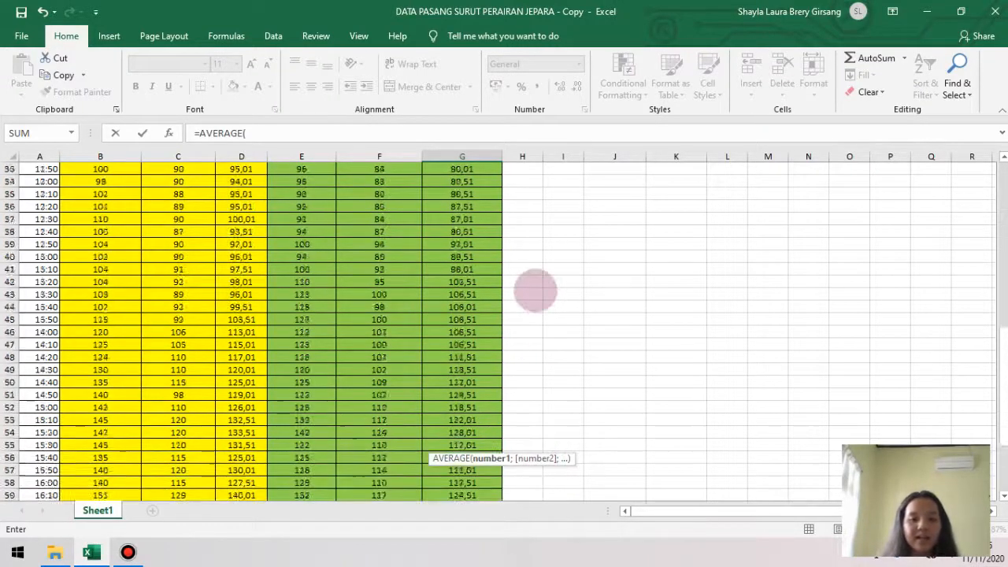
pyautogui.scroll(6, 451, 264)
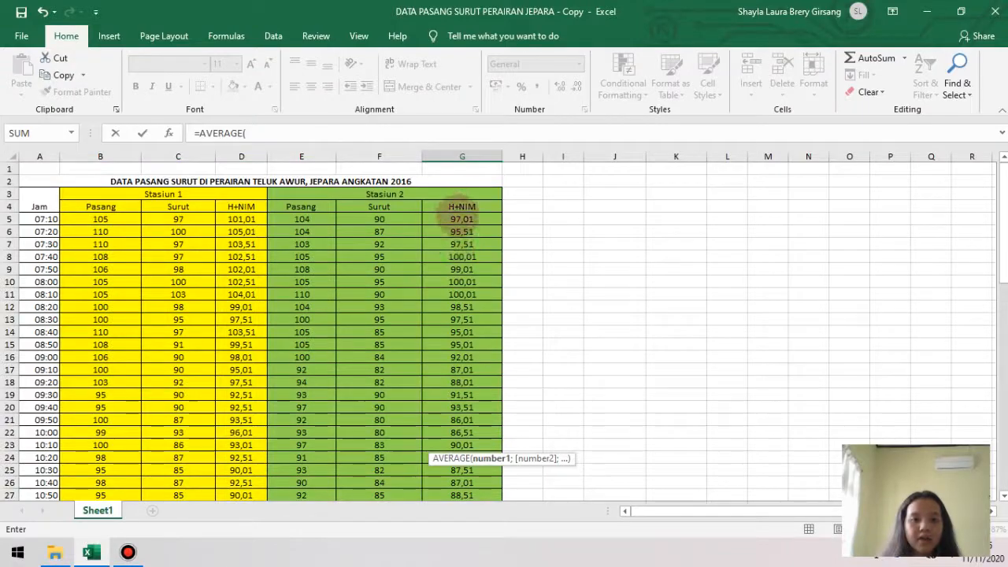
pyautogui.moveTo(462, 222); pyautogui.dragTo(462, 556)
pyautogui.moveTo(462, 406); pyautogui.dragTo(476, 440)
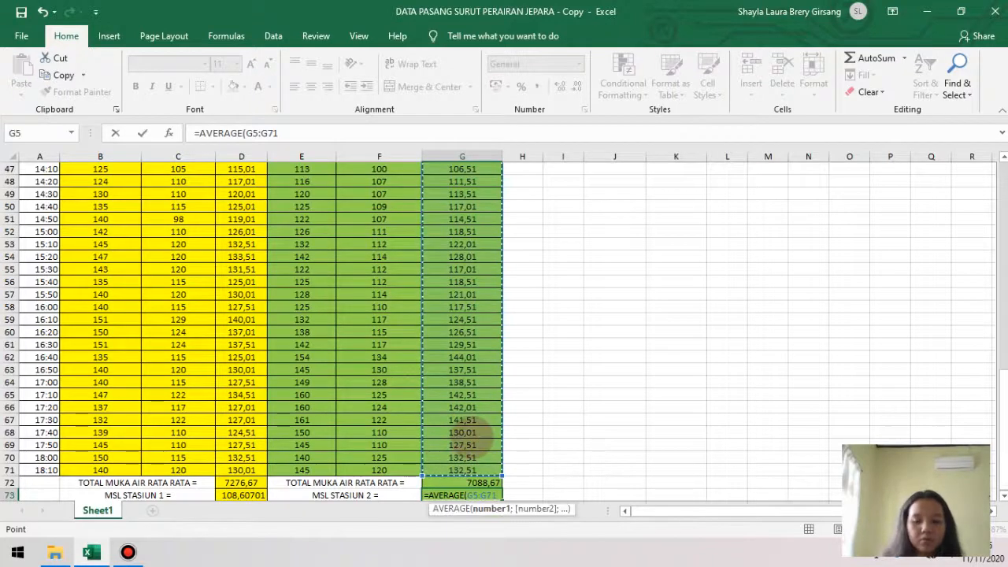
pyautogui.write(')')
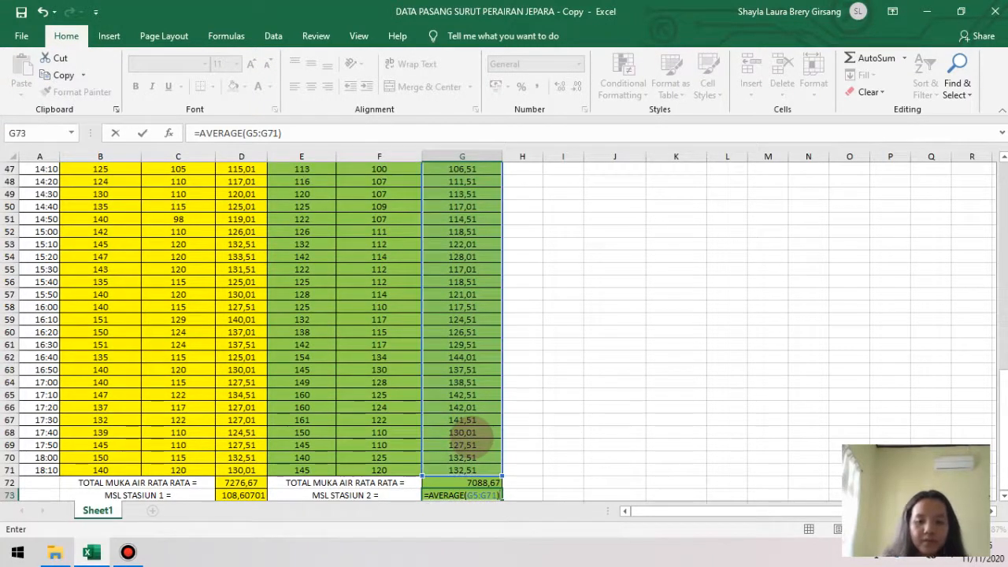
pyautogui.press('Return')
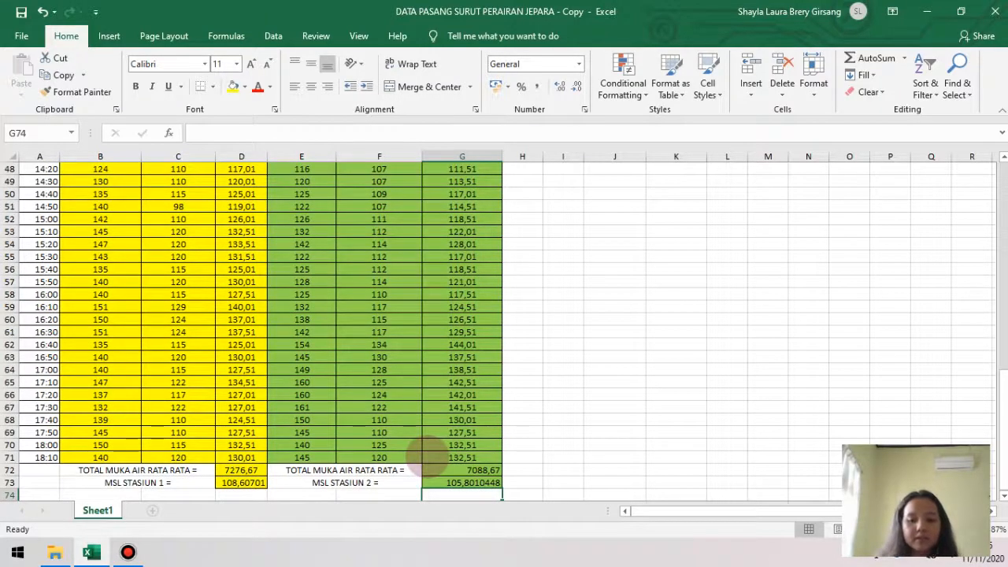
pyautogui.write('\\')
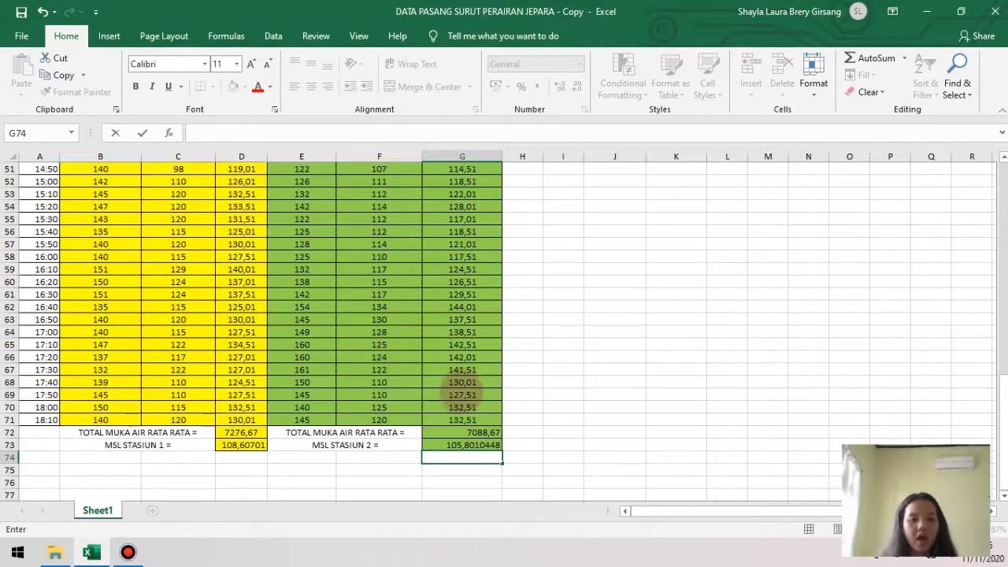
# Step: Apply all borders to the empty range J3:L5 beside the tide data to form a small table
pyautogui.scroll(2, 463, 388)
pyautogui.scroll(7, 464, 388)
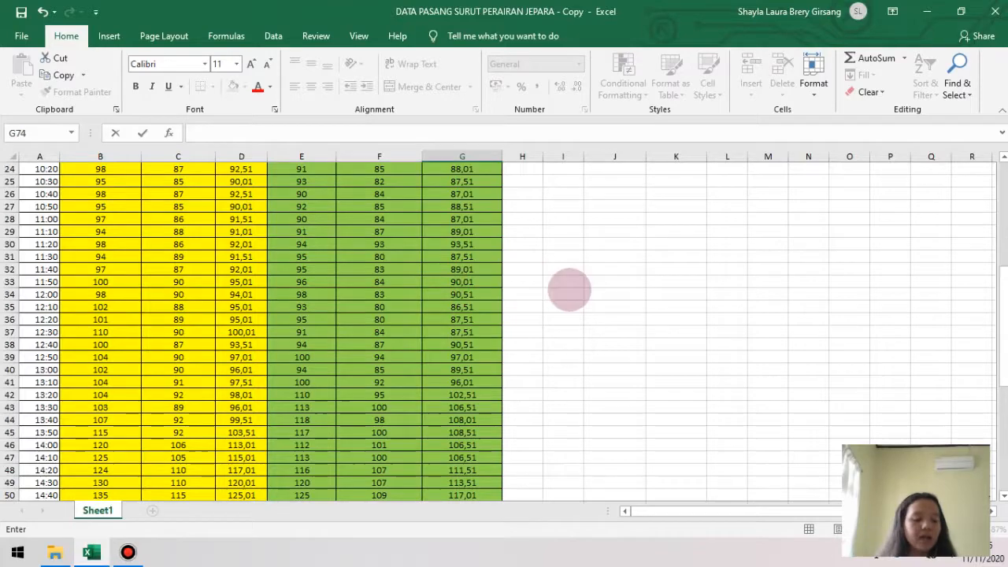
pyautogui.scroll(4, 556, 246)
pyautogui.scroll(4, 498, 255)
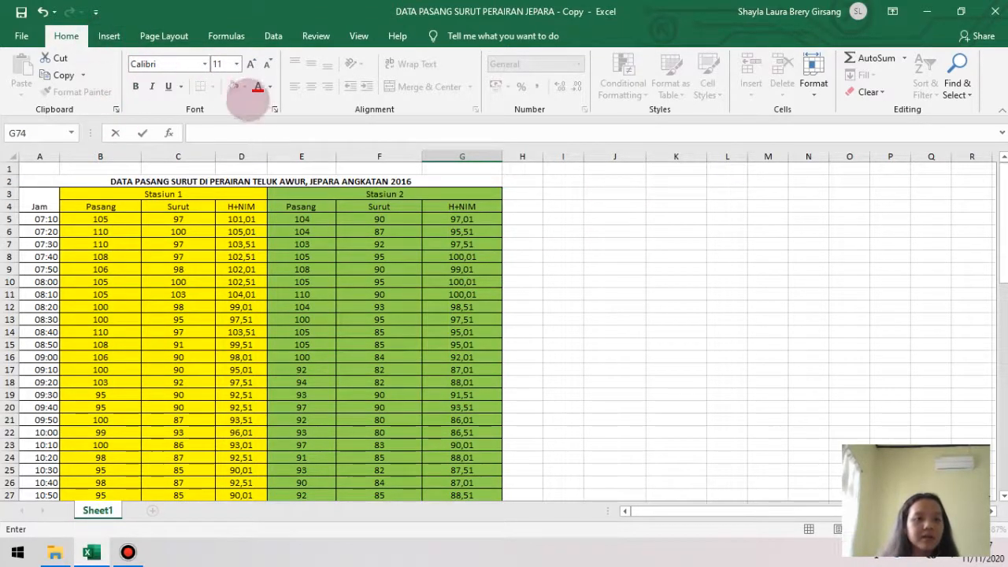
pyautogui.click(571, 218)
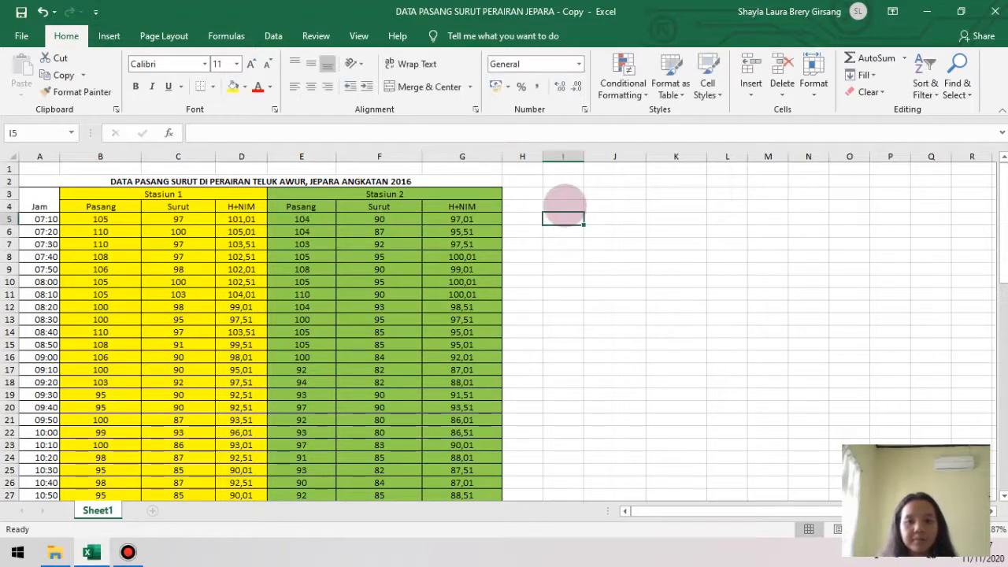
pyautogui.click(563, 207)
pyautogui.click(592, 194)
pyautogui.moveTo(642, 195); pyautogui.dragTo(724, 214)
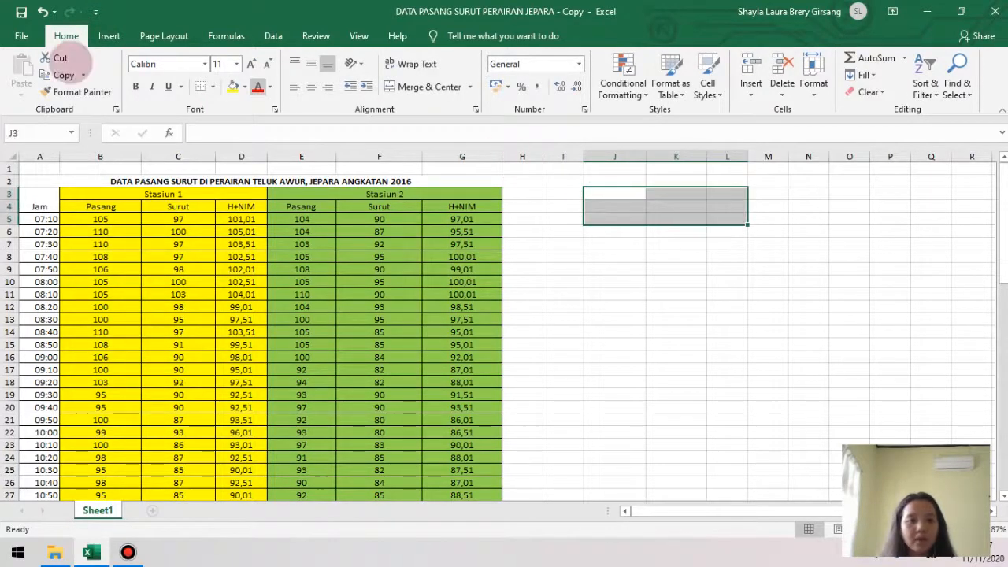
pyautogui.click(212, 86)
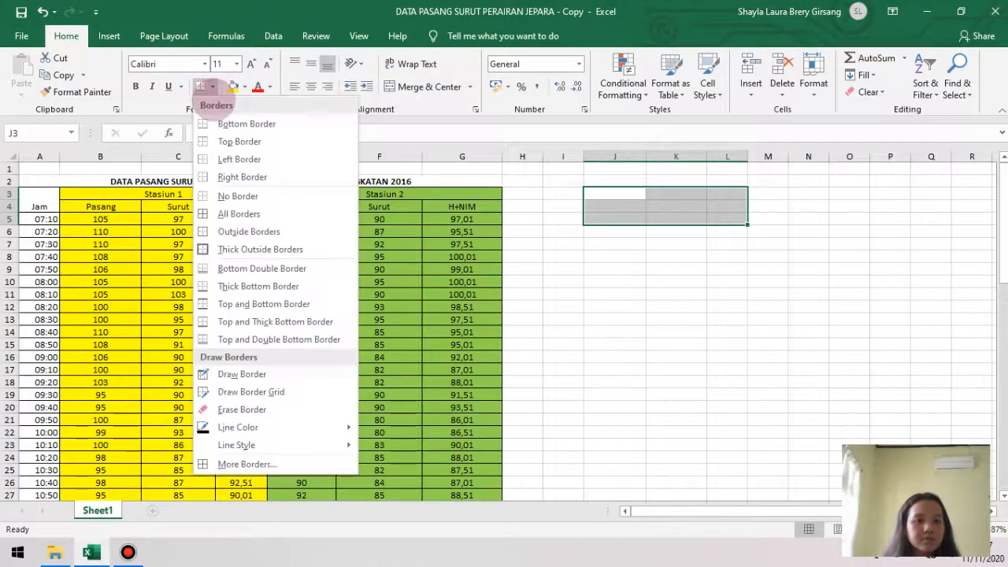
pyautogui.click(236, 213)
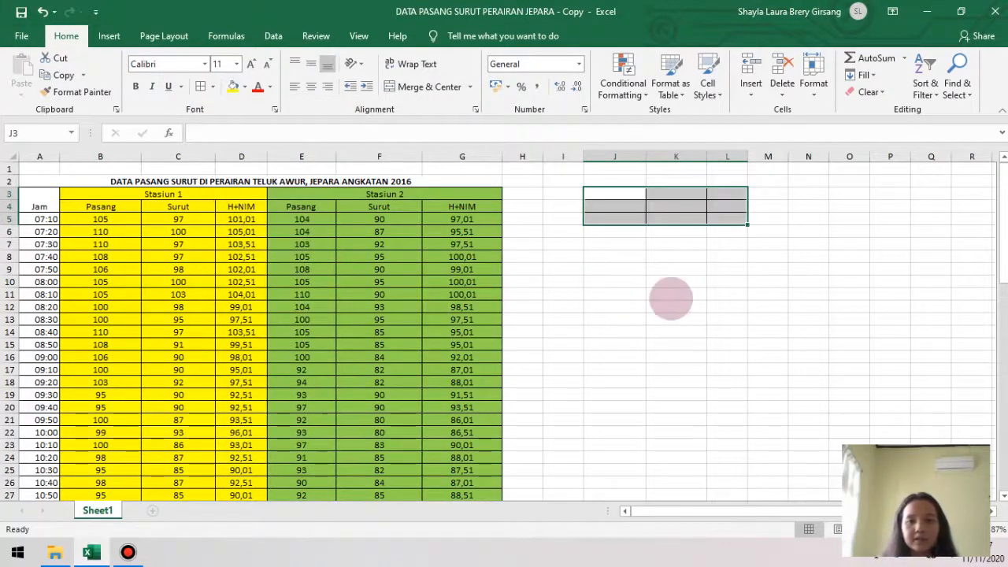
pyautogui.click(652, 268)
# Step: Enter the heading "Sasiun 1" in K3 of the bordered table and widen column L
pyautogui.click(652, 196)
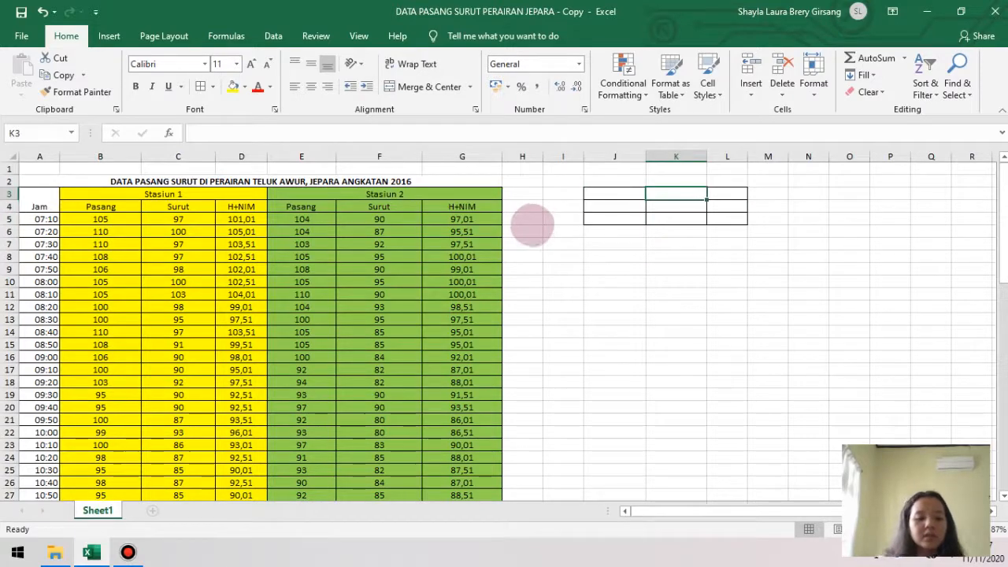
pyautogui.write('ST')
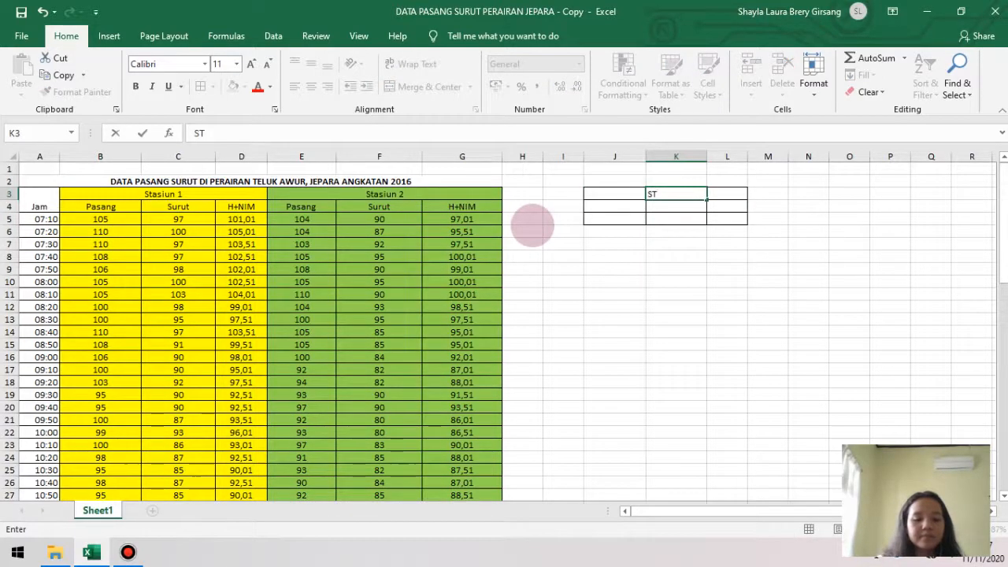
pyautogui.press('BackSpace')
pyautogui.press('capslock')
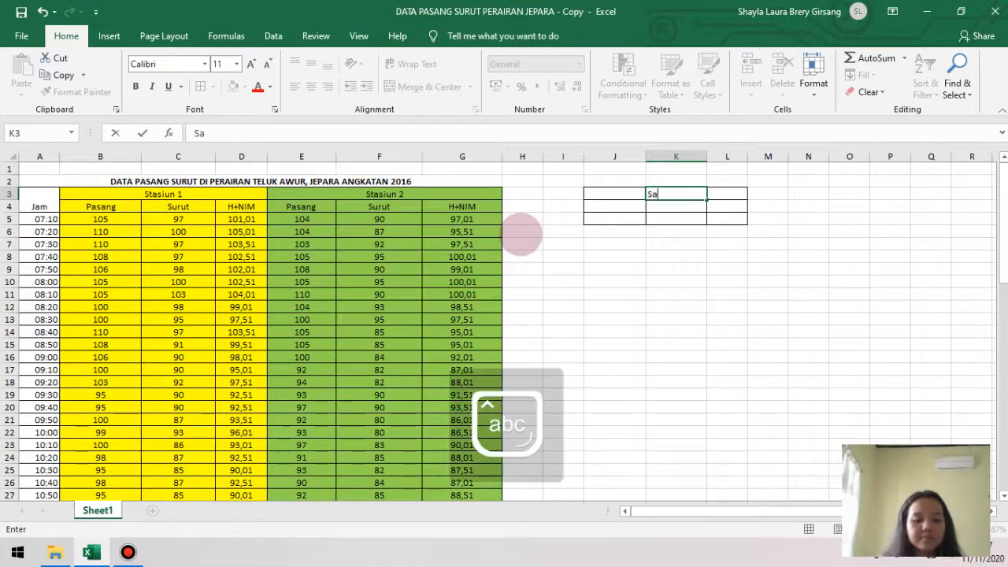
pyautogui.write('asiun 1')
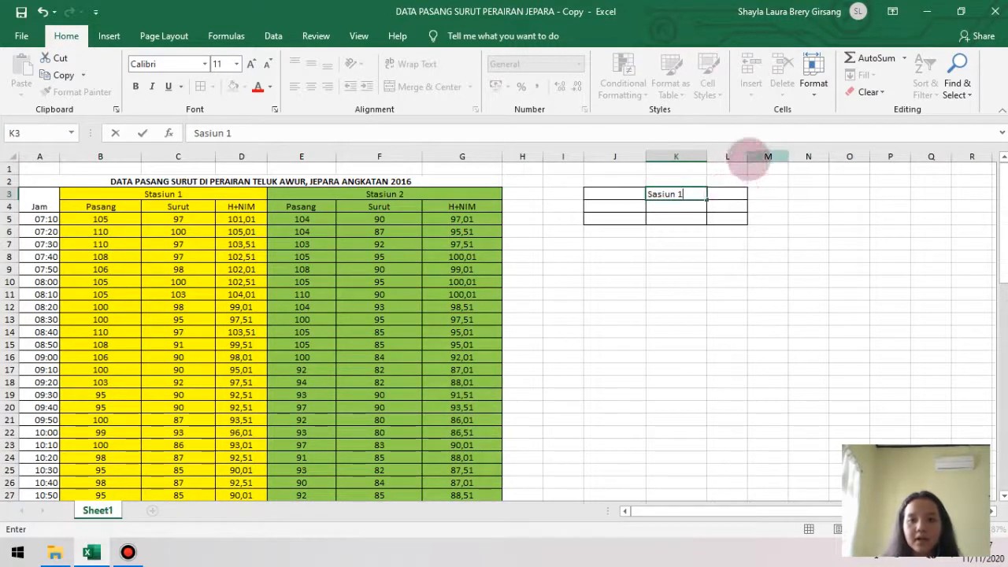
pyautogui.click(761, 191)
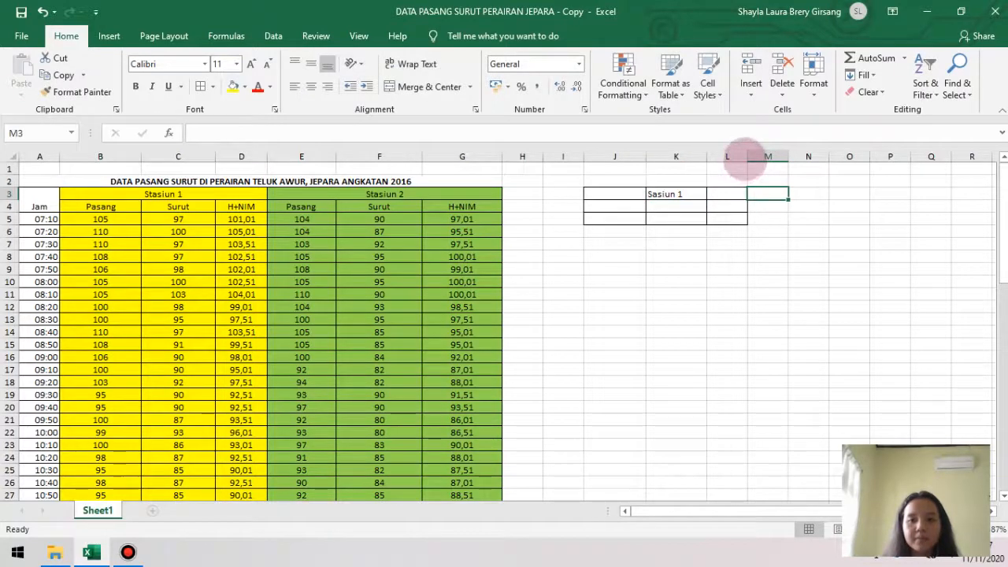
pyautogui.moveTo(748, 151); pyautogui.dragTo(771, 154)
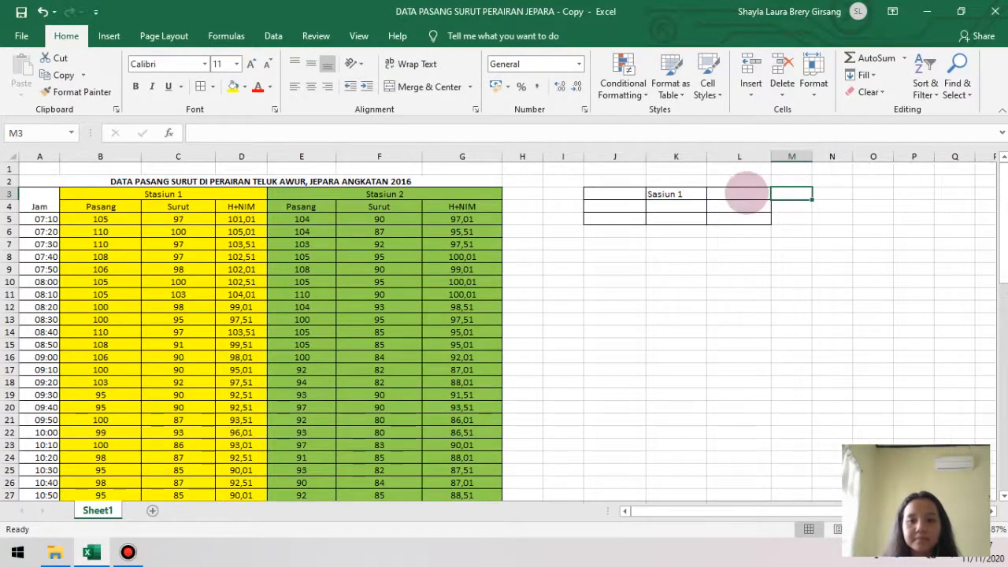
pyautogui.press('capslock')
pyautogui.write('S')
pyautogui.press('capslock')
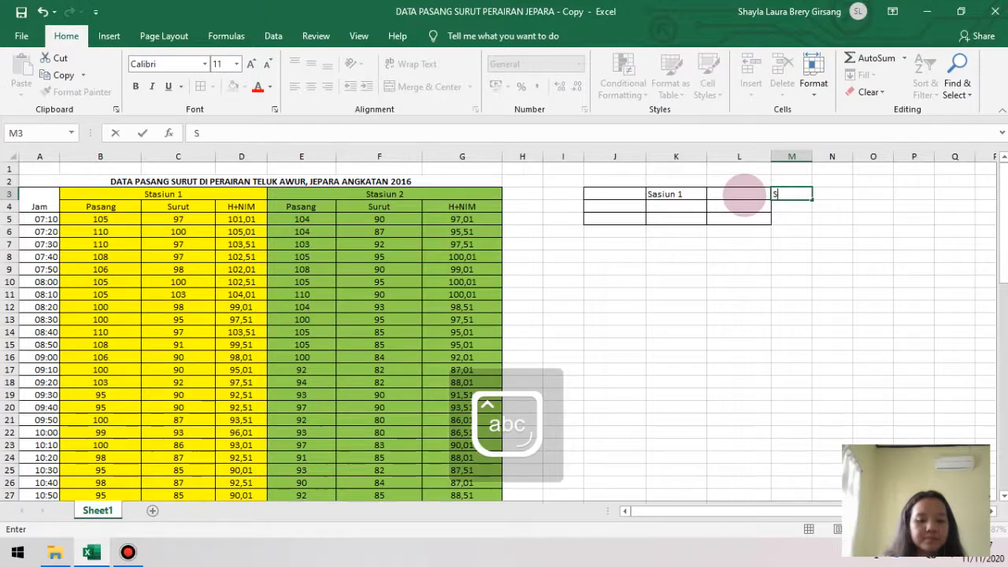
pyautogui.write('tasiun 2')
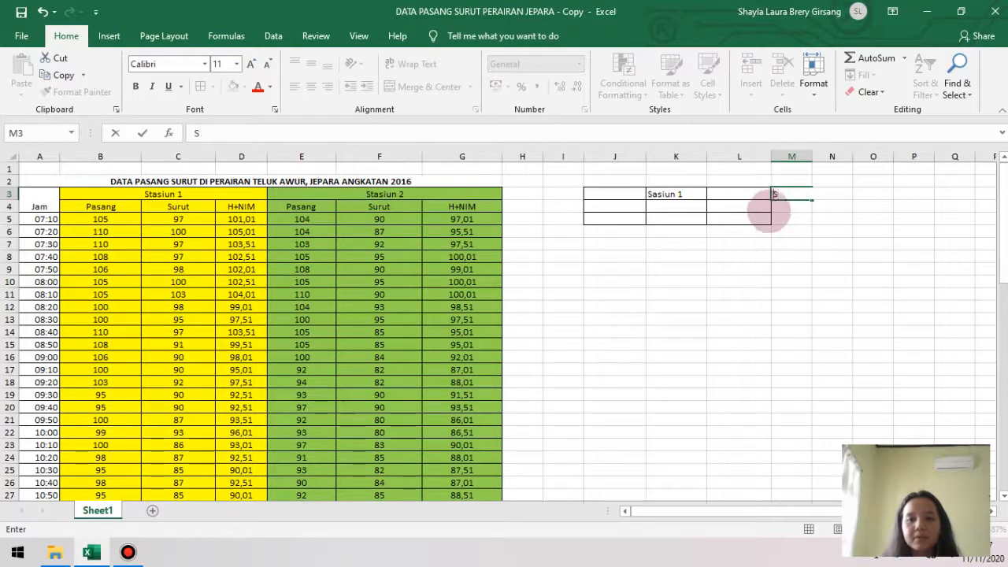
pyautogui.press('BackSpace')
# Step: Enter the heading "Stasiun 2" in L3 of the bordered table
pyautogui.click(736, 200)
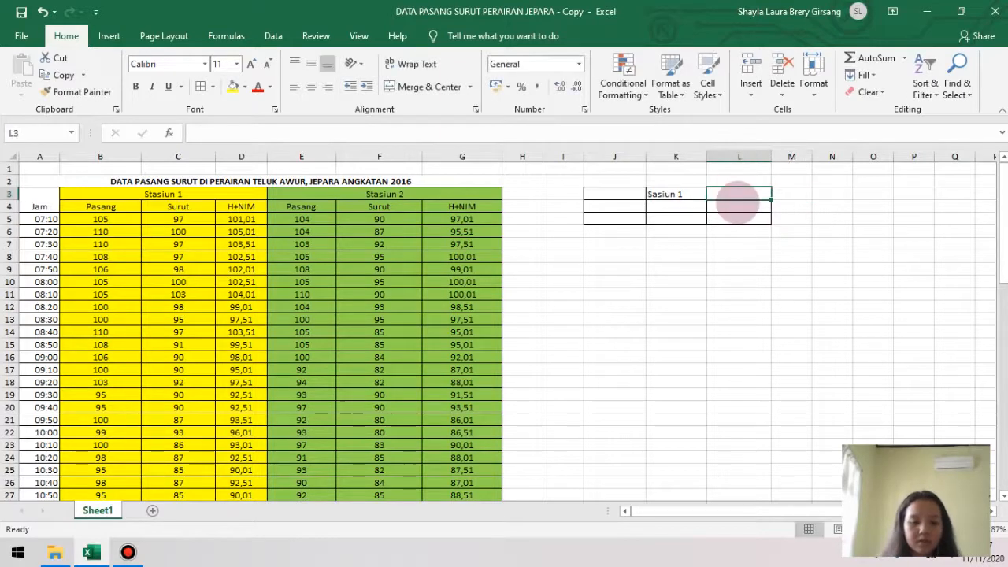
pyautogui.press('capslock')
pyautogui.write('Stasiun 2')
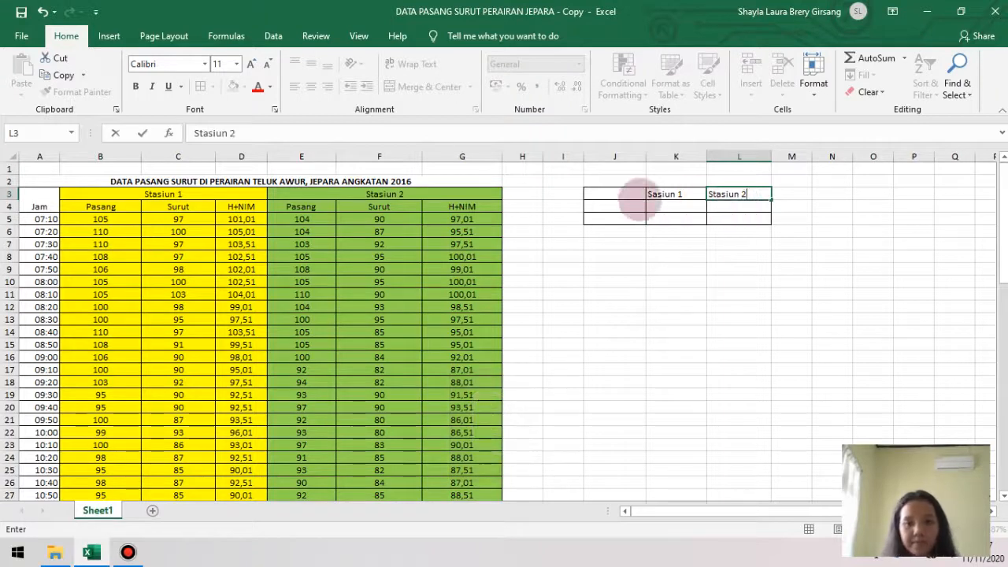
# Step: Enter the row labels "HHWL" in J4 and "LLWL" in J5 of the bordered table
pyautogui.click(637, 207)
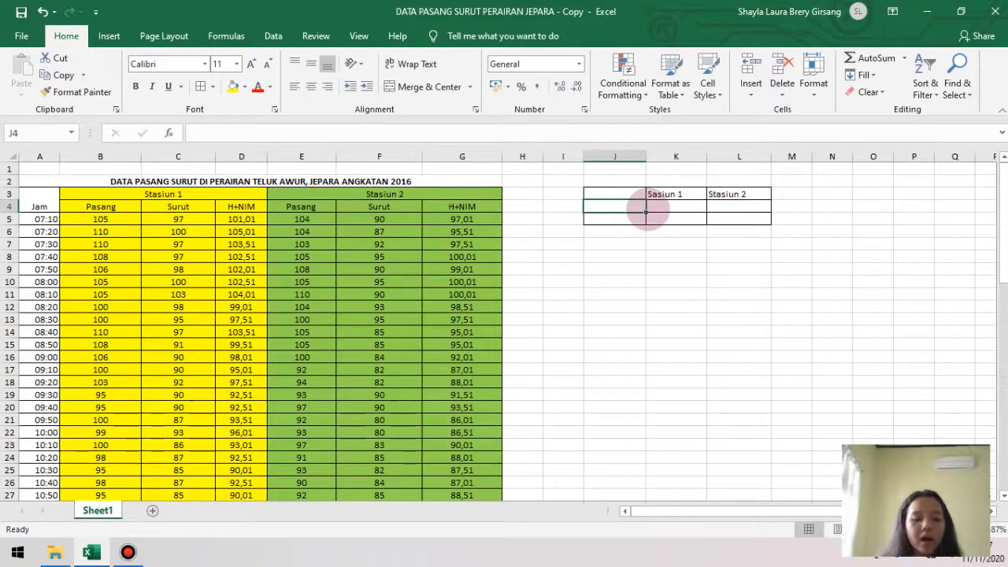
pyautogui.press('capslock')
pyautogui.write('HHWL')
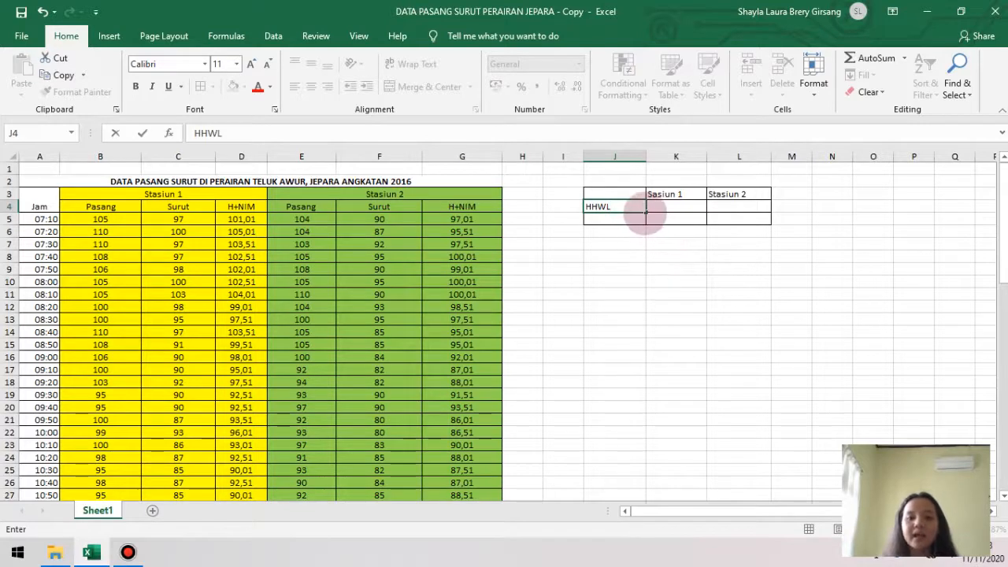
pyautogui.click(624, 221)
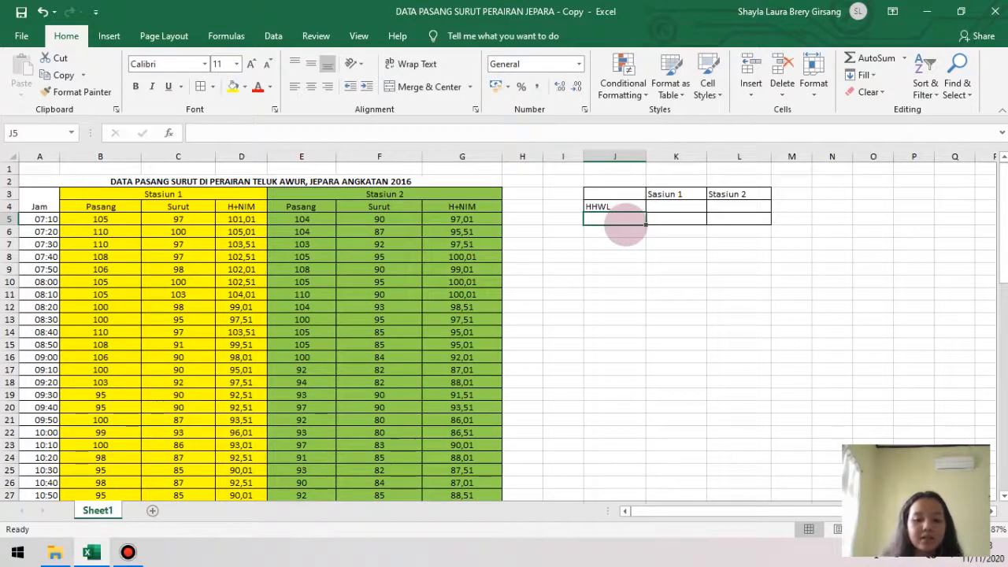
pyautogui.write('LLWL')
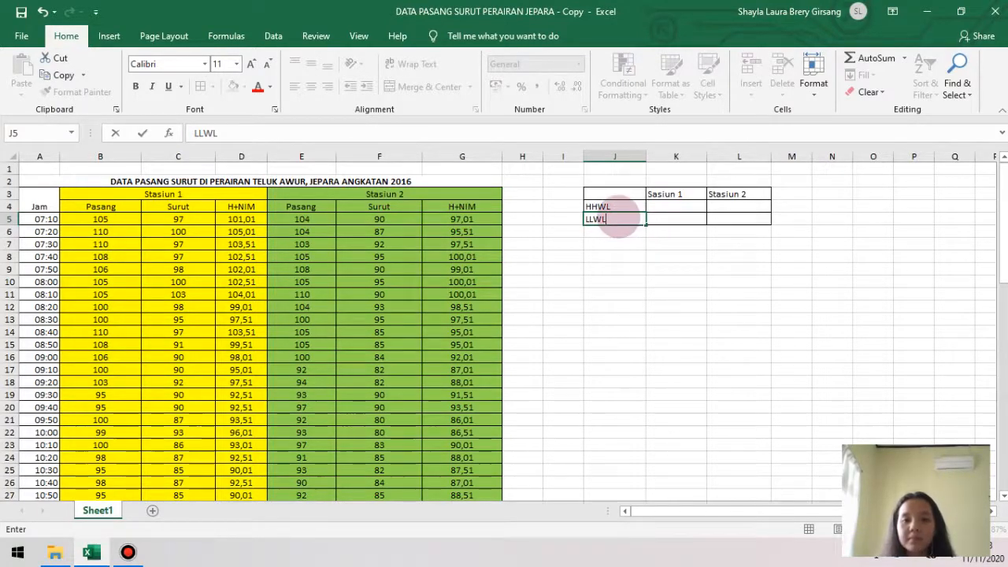
pyautogui.click(675, 253)
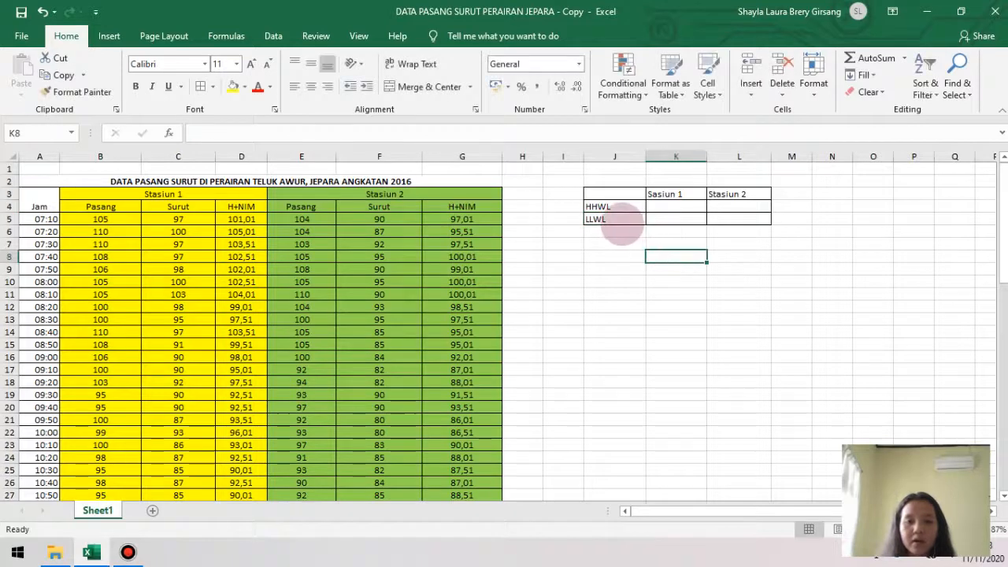
# Step: Enter =MAX(D5:D71) in K4 as the HHWL of Stasiun 1
pyautogui.click(621, 221)
pyautogui.click(613, 207)
pyautogui.click(670, 207)
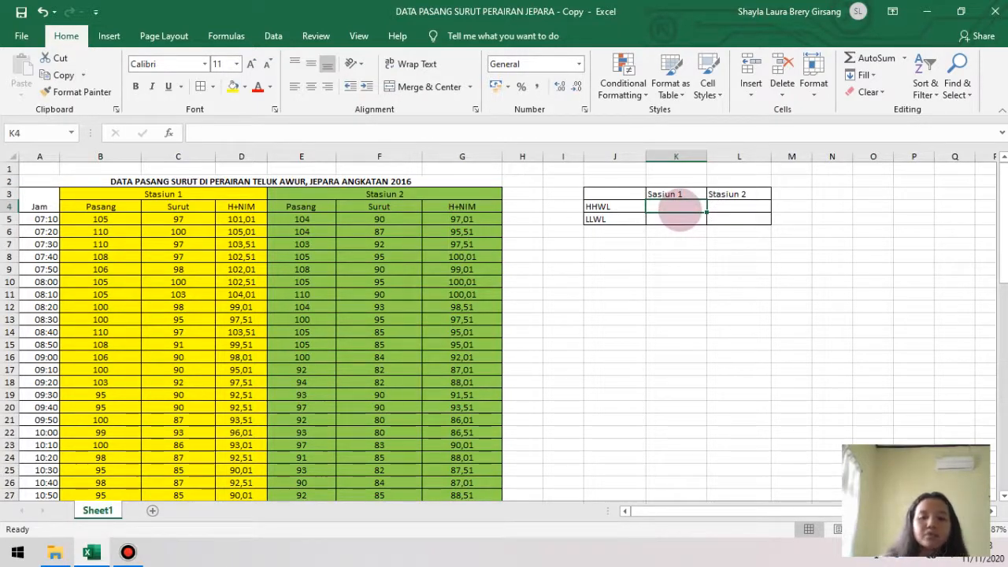
pyautogui.write('=')
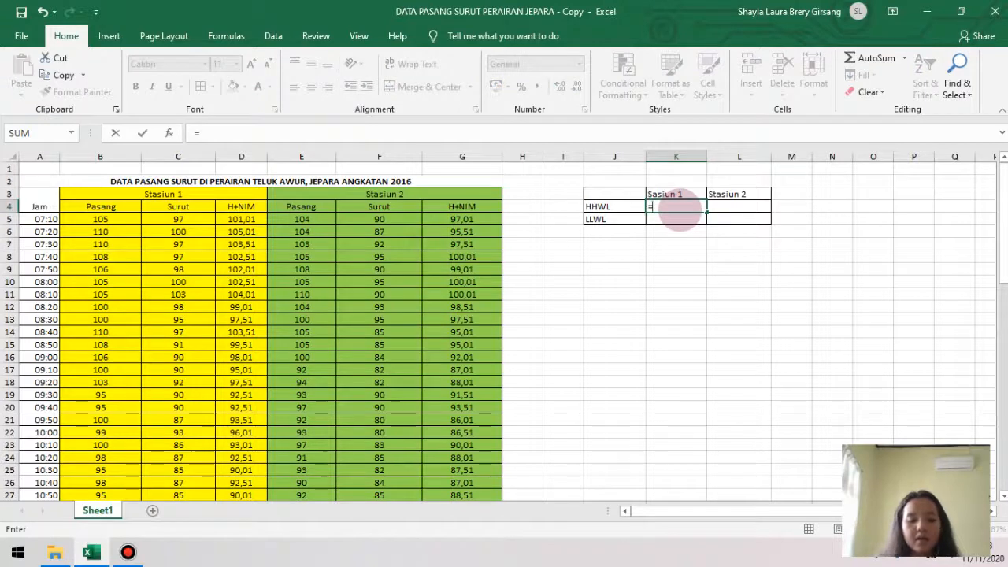
pyautogui.write('MAX')
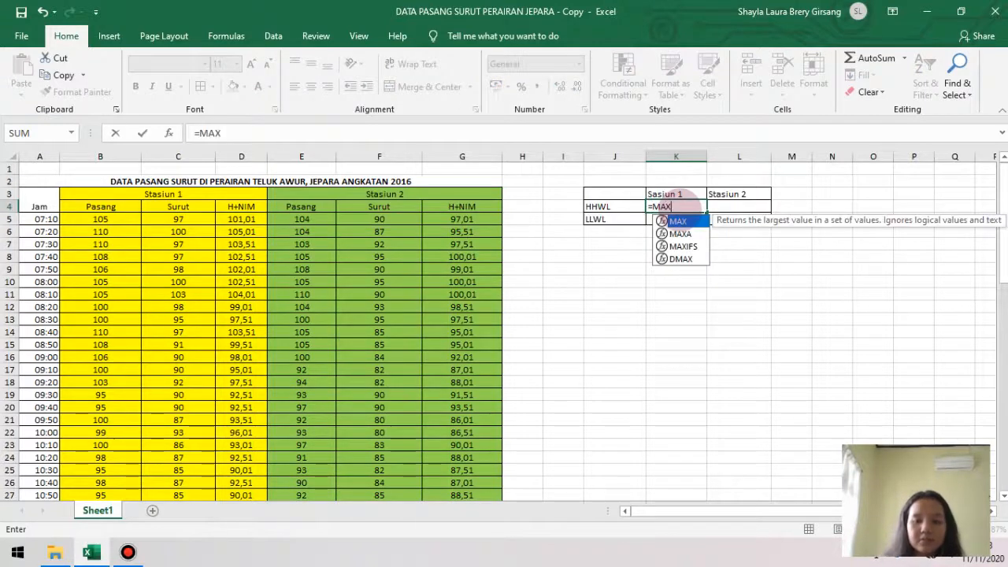
pyautogui.write('(')
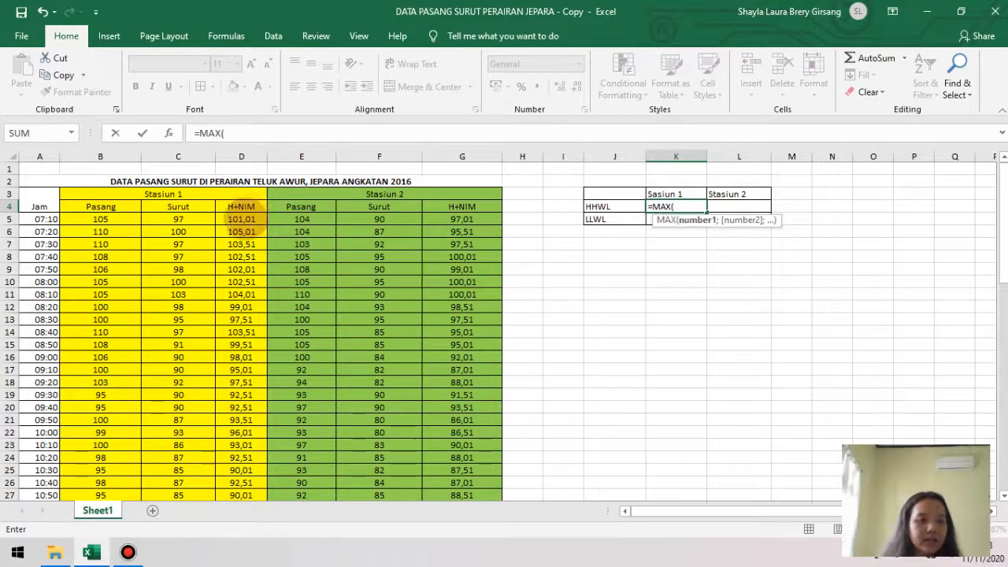
pyautogui.moveTo(241, 221); pyautogui.dragTo(241, 460)
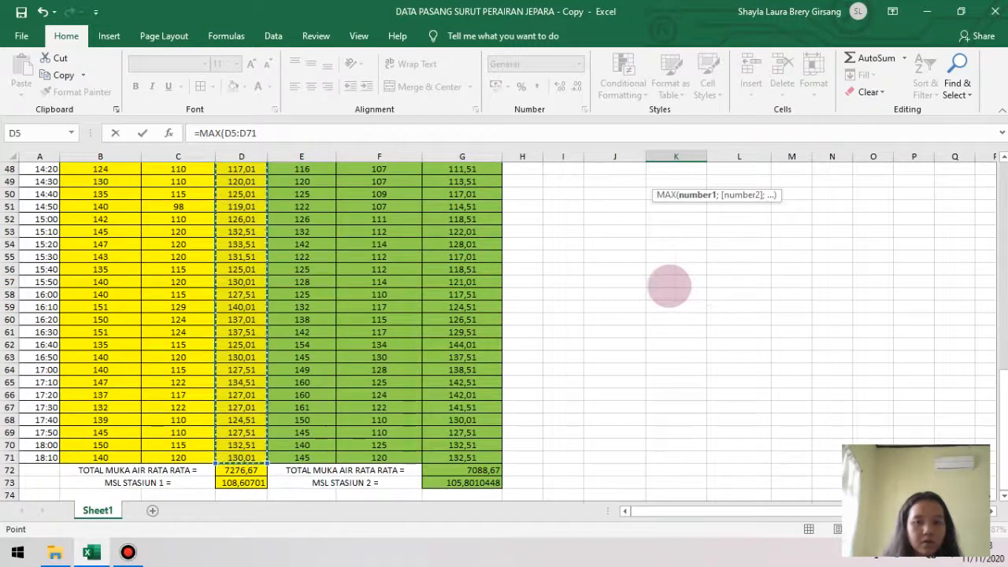
pyautogui.scroll(7, 653, 277)
pyautogui.scroll(9, 654, 278)
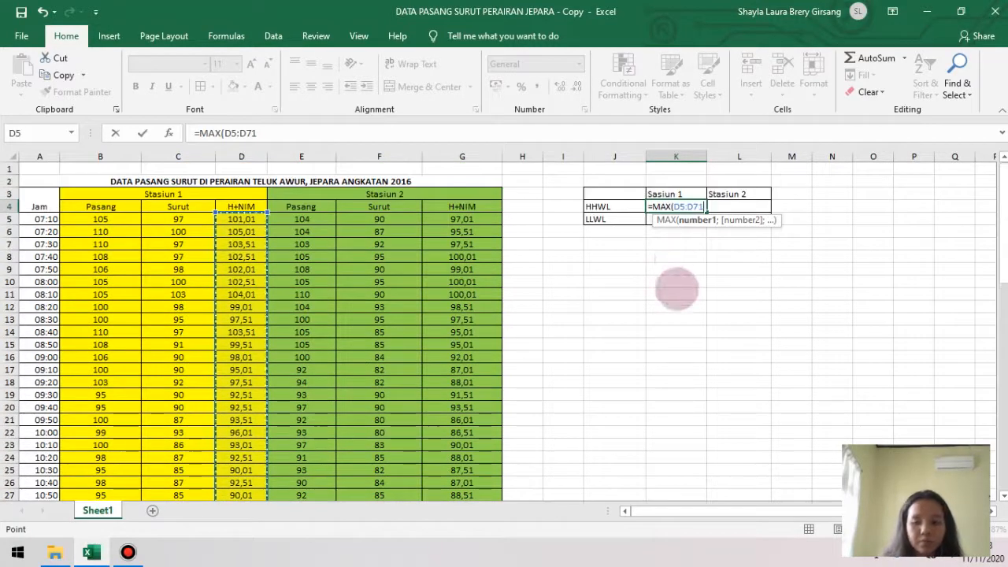
pyautogui.write(')')
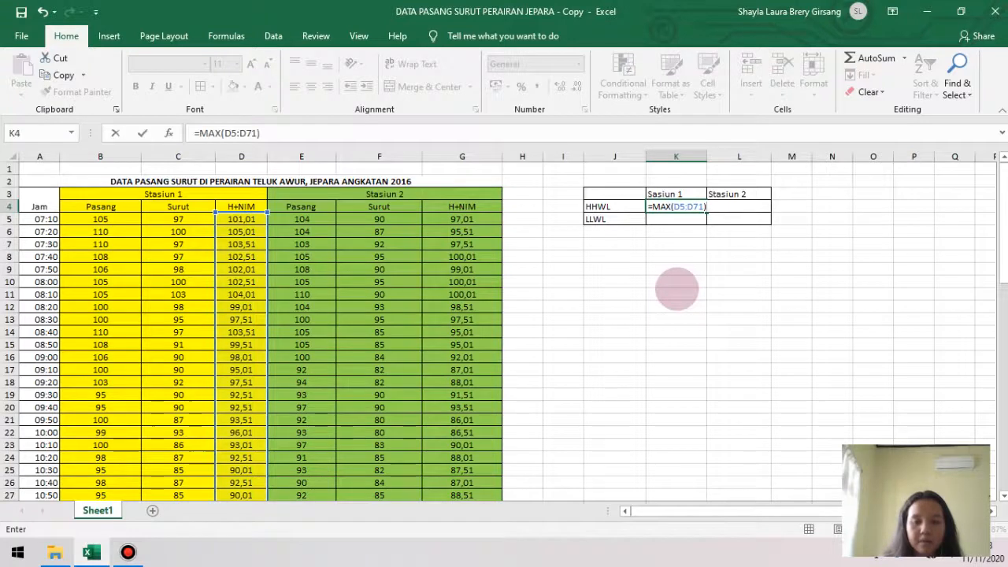
pyautogui.press('Return')
# Step: Enter =MAX(G5:G71) in L4 as the HHWL of Stasiun 2
pyautogui.click(739, 208)
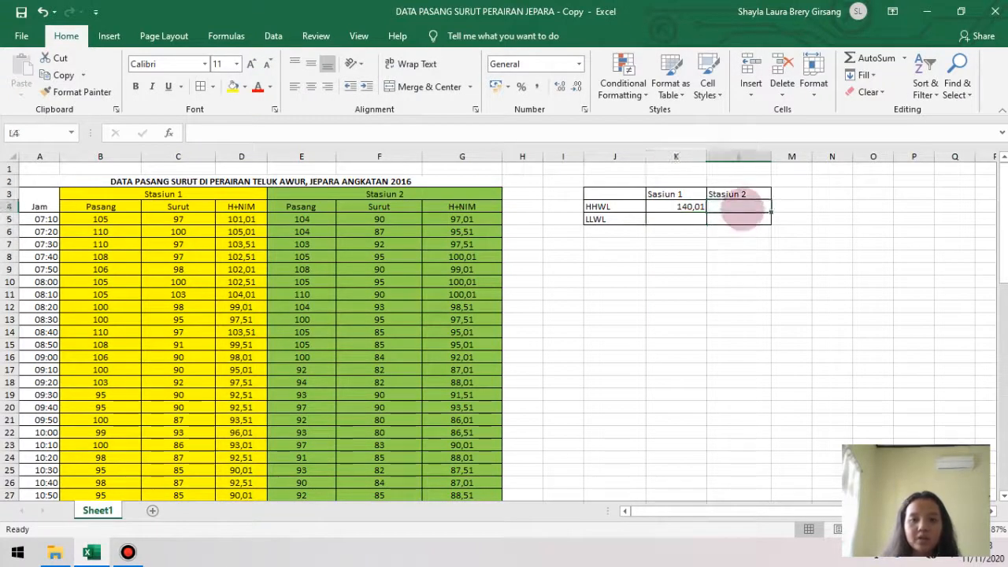
pyautogui.write('M')
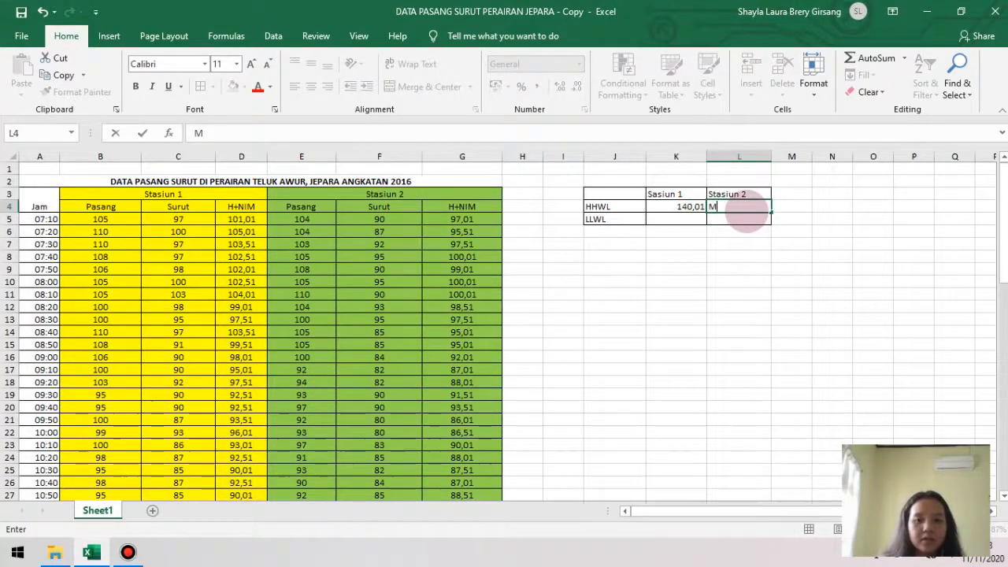
pyautogui.write('=')
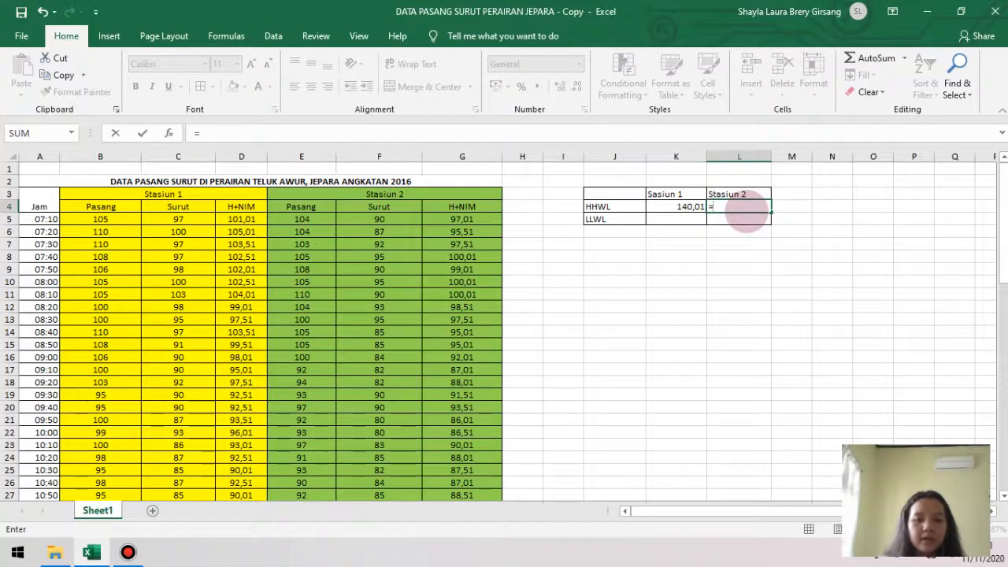
pyautogui.write('MA')
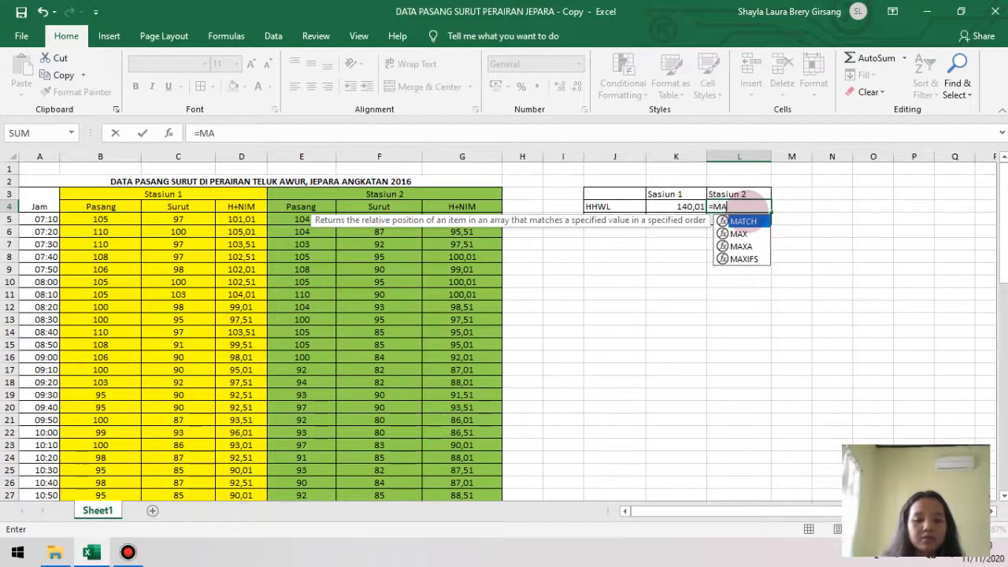
pyautogui.write('X(')
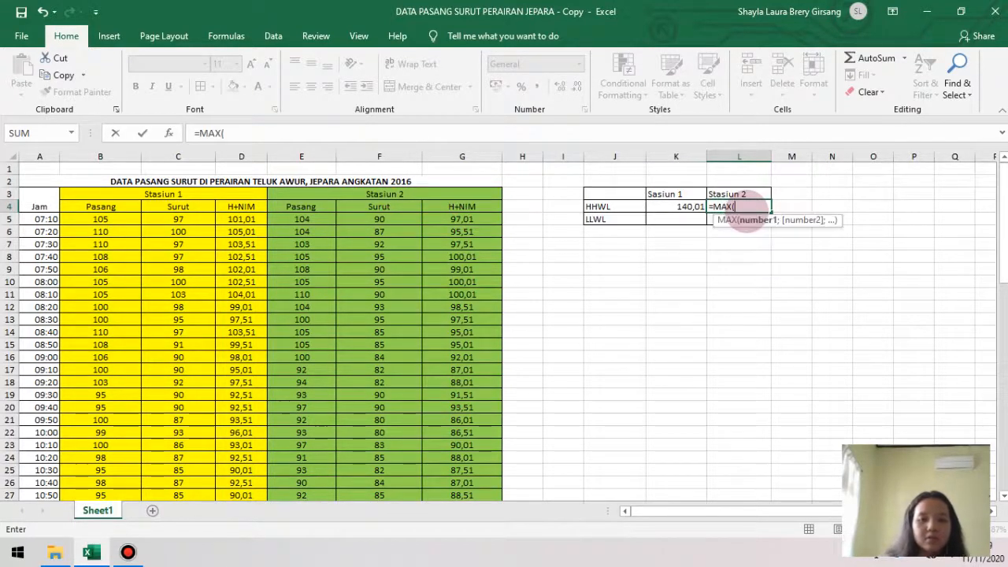
pyautogui.moveTo(462, 219); pyautogui.dragTo(461, 456)
pyautogui.scroll(16, 673, 335)
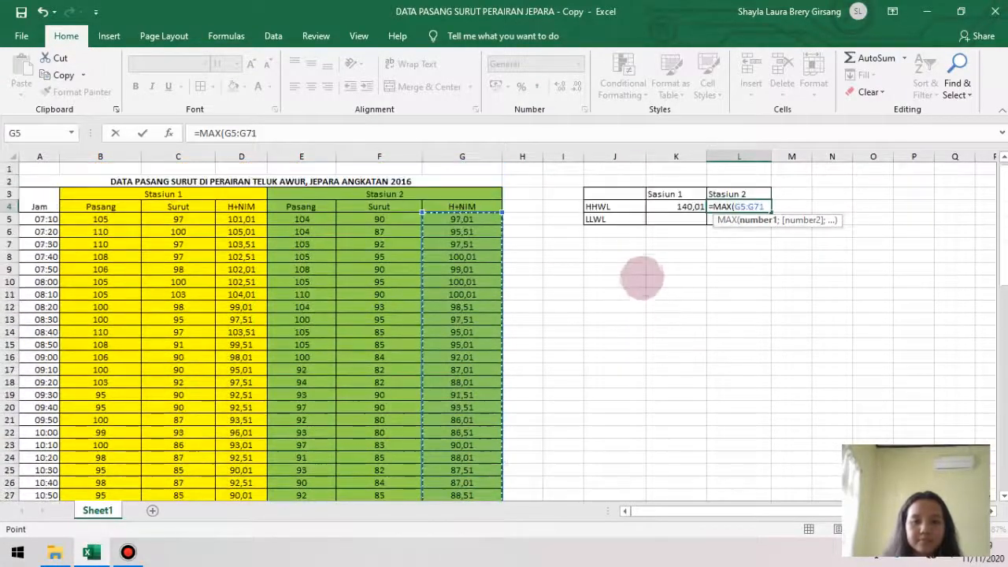
pyautogui.write('(')
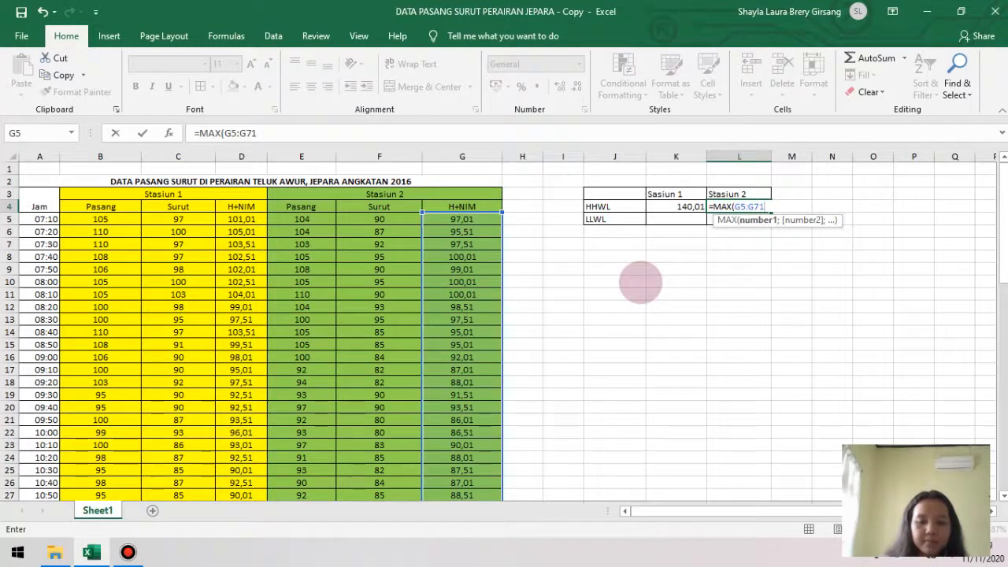
pyautogui.write(')')
pyautogui.press('Return')
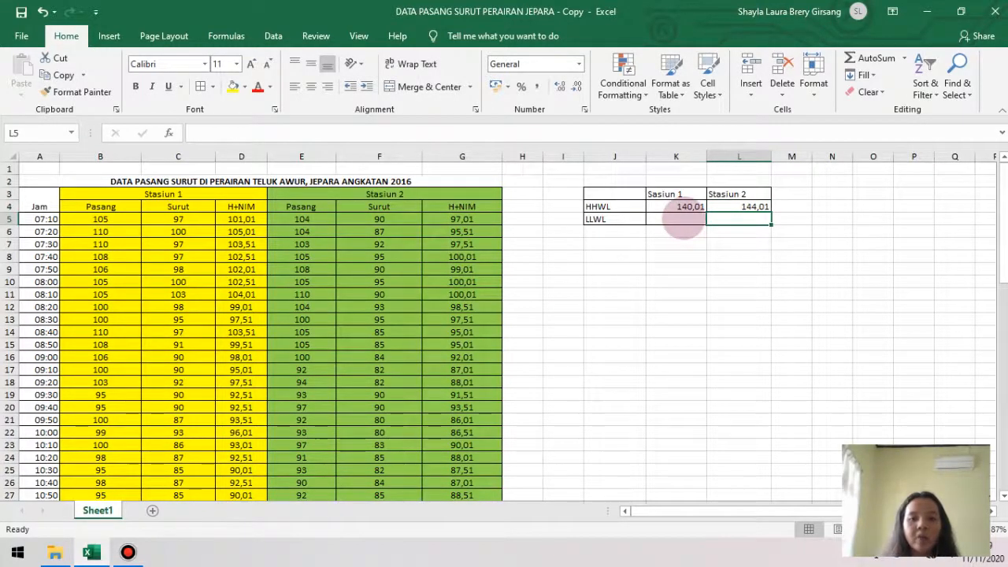
# Step: Enter =MIN(D5:D71) in K5 as the LLWL of Stasiun 1
pyautogui.click(683, 221)
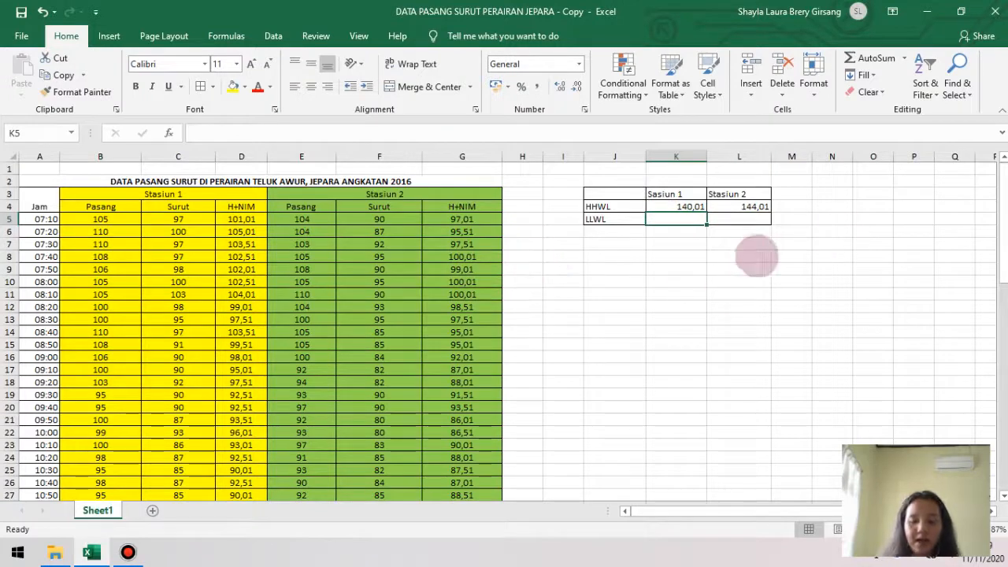
pyautogui.write('=M')
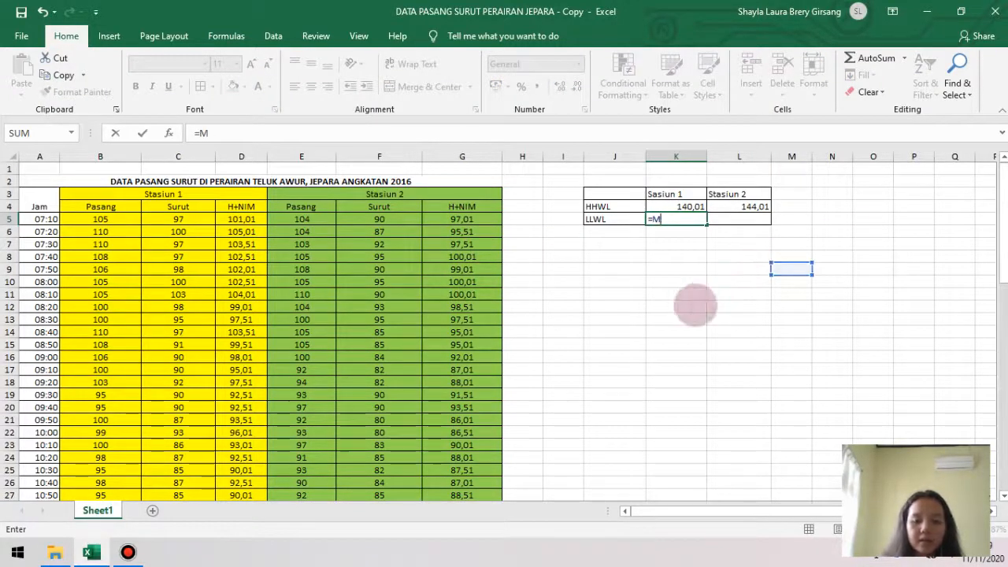
pyautogui.write('9IN')
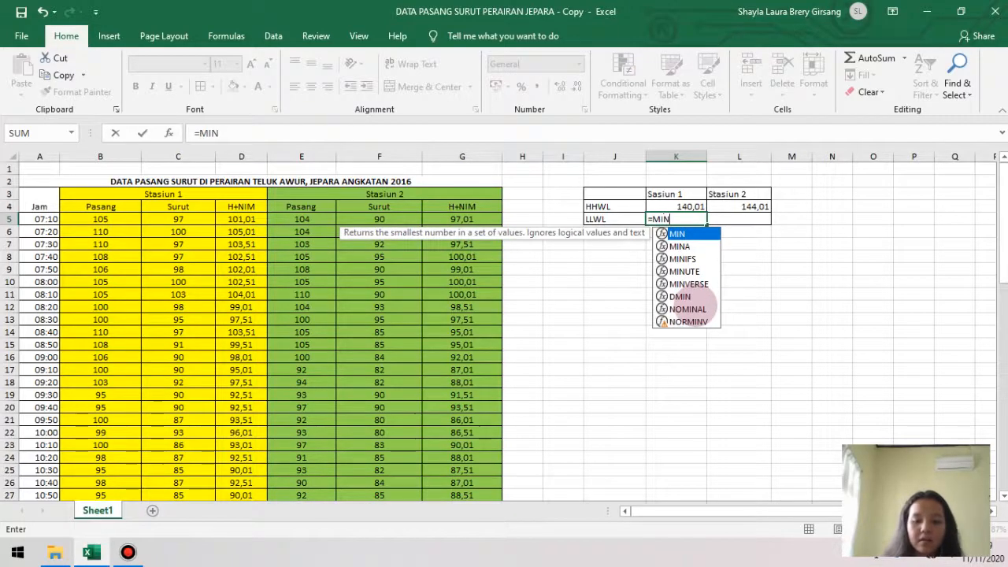
pyautogui.write('(')
pyautogui.moveTo(241, 219); pyautogui.dragTo(241, 458)
pyautogui.scroll(15, 733, 291)
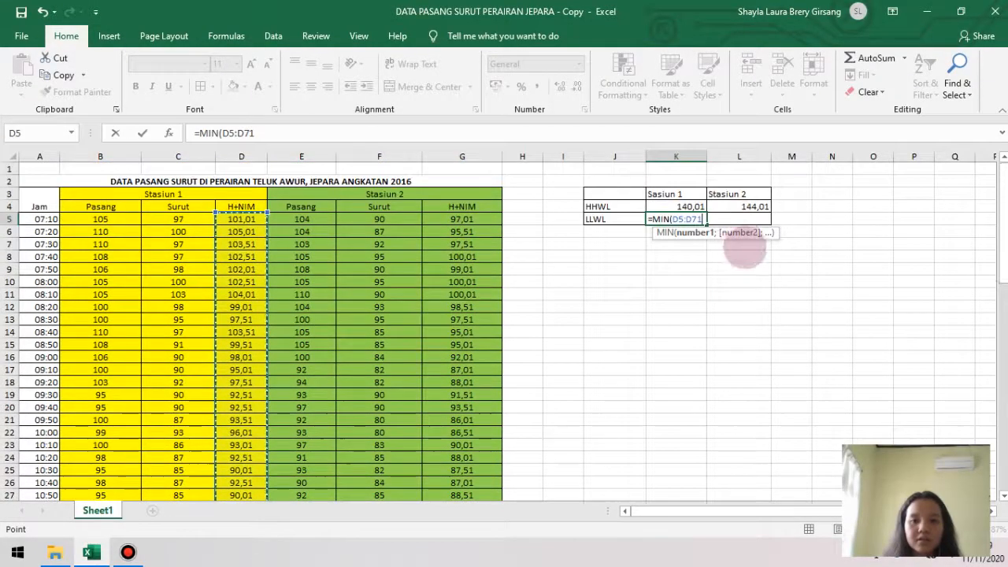
pyautogui.write(')')
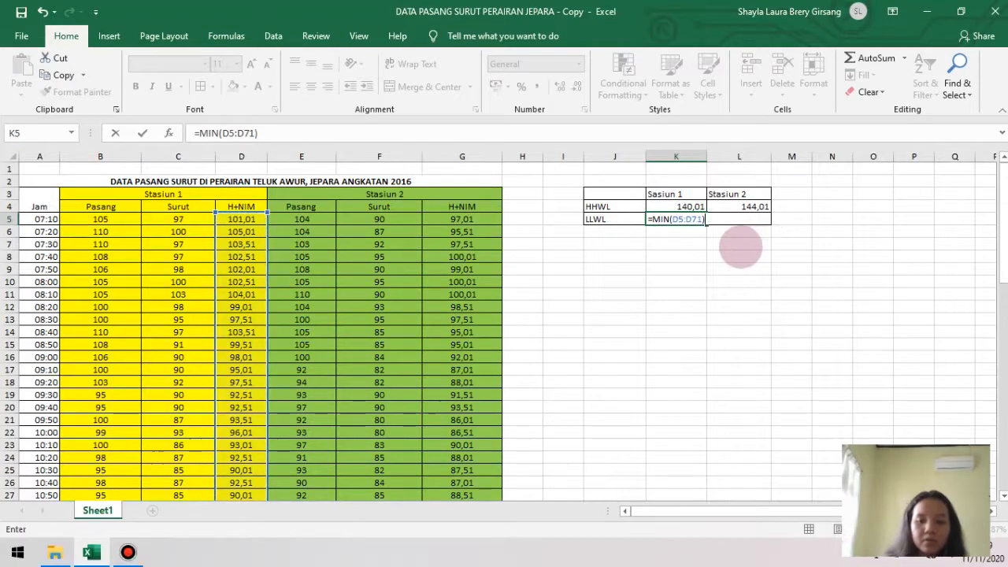
pyautogui.press('Return')
# Step: Try to enter the LLWL of Stasiun 2 in L5 with the formula =MIN(G5)
pyautogui.scroll(-20, 306, 334)
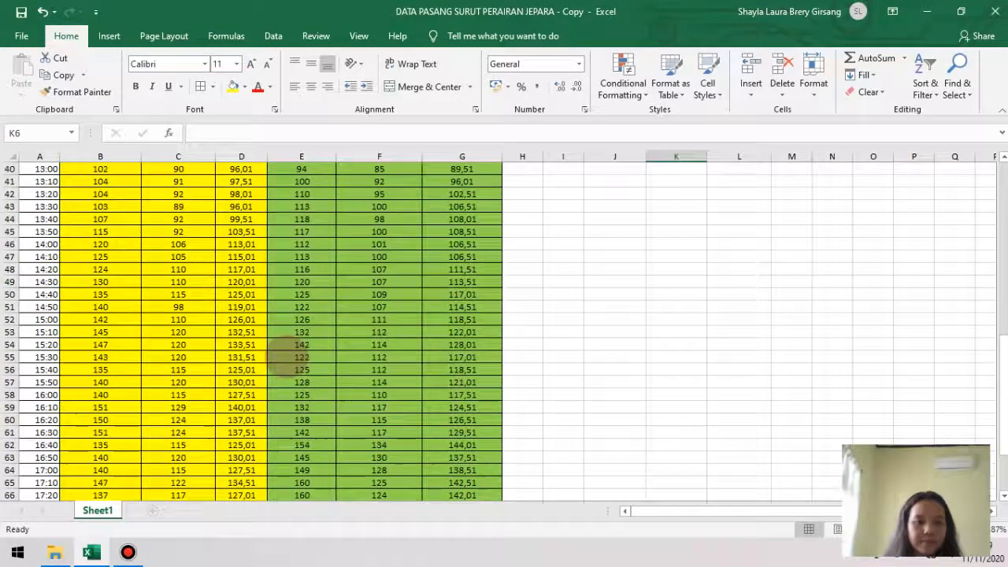
pyautogui.scroll(20, 286, 306)
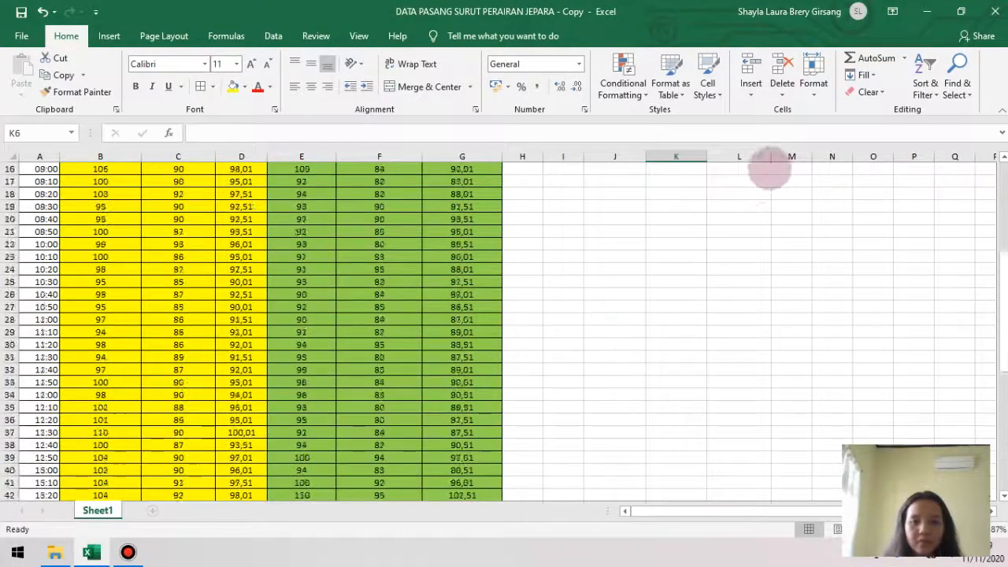
pyautogui.click(731, 221)
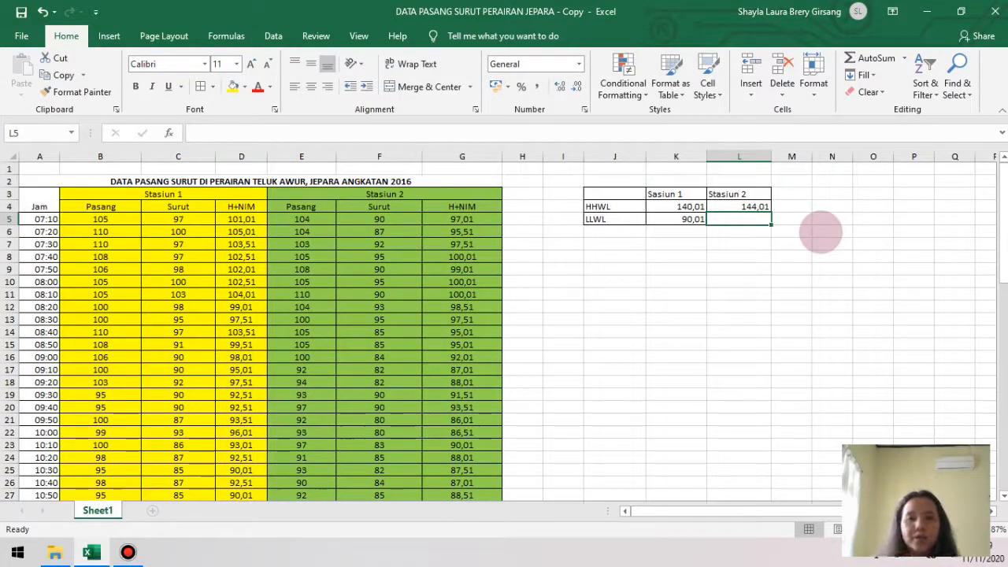
pyautogui.write('=')
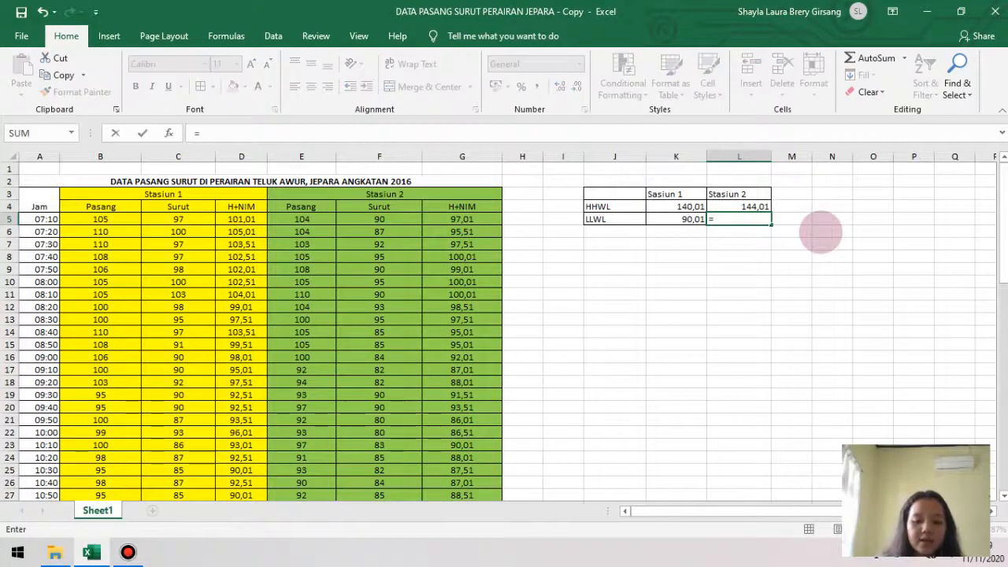
pyautogui.write('MIN(G5')
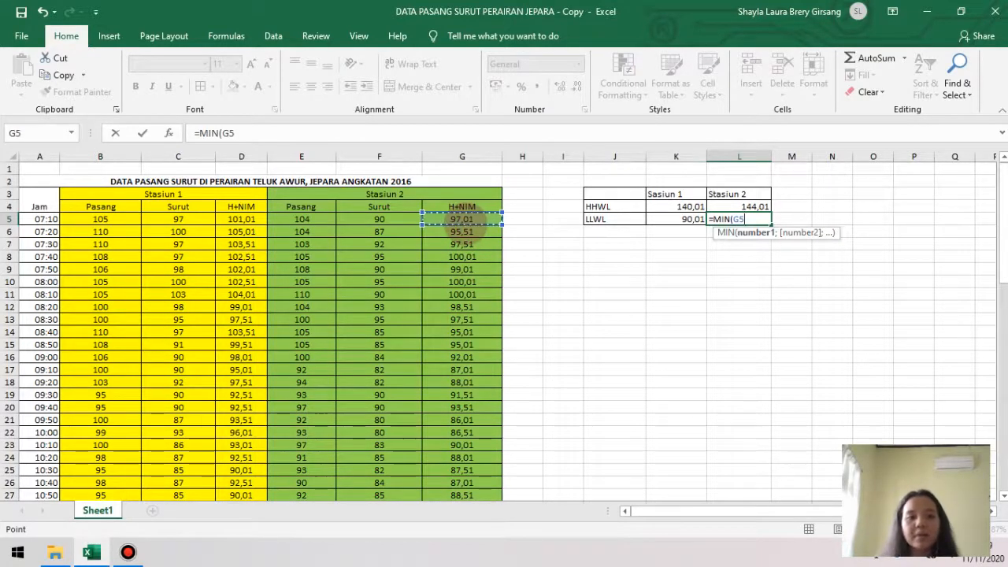
pyautogui.click(754, 218)
pyautogui.click(740, 295)
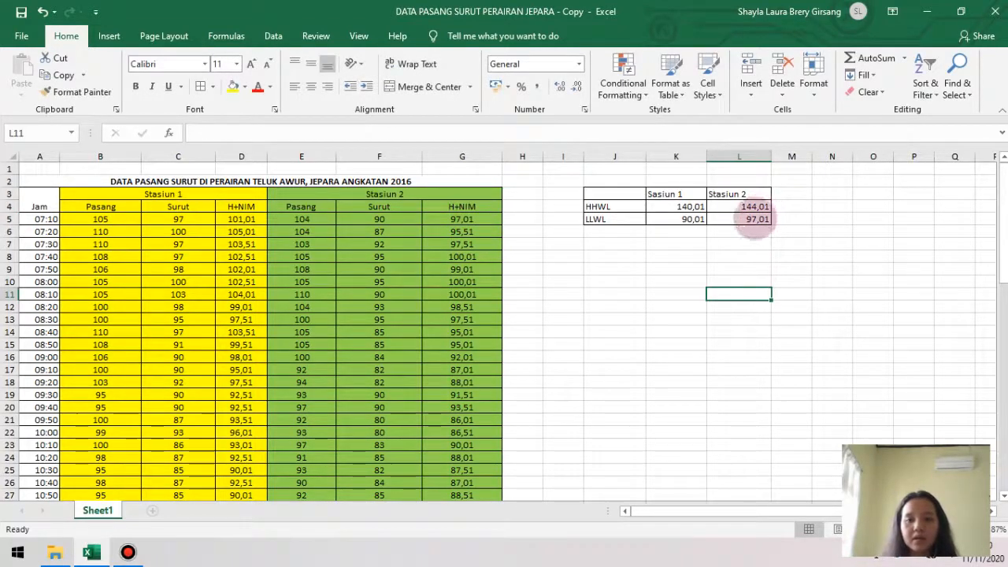
# Step: Enter =MIN(G5:G71) in L5 as the LLWL of Stasiun 2
pyautogui.click(754, 220)
pyautogui.doubleClick(755, 220)
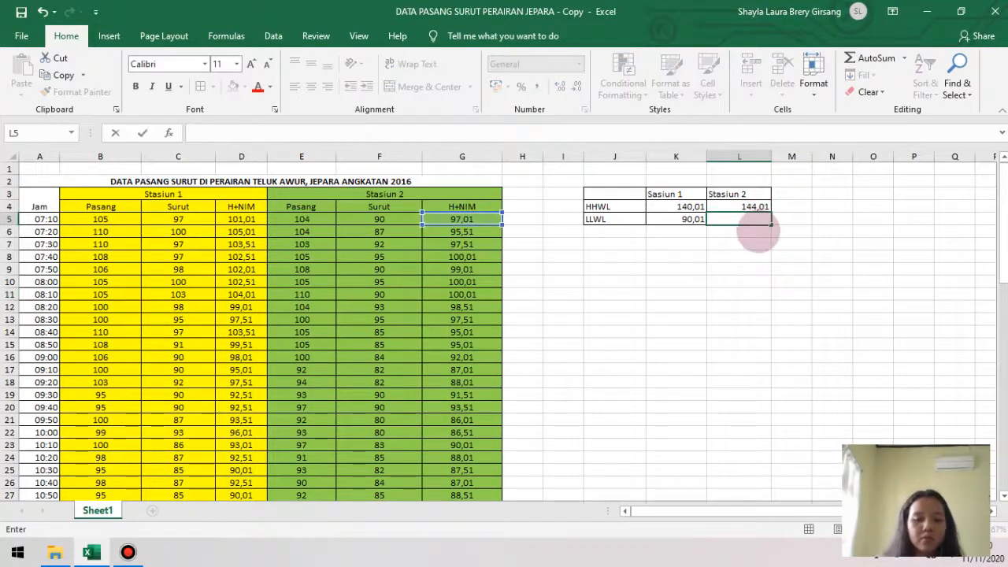
pyautogui.write('=MIN')
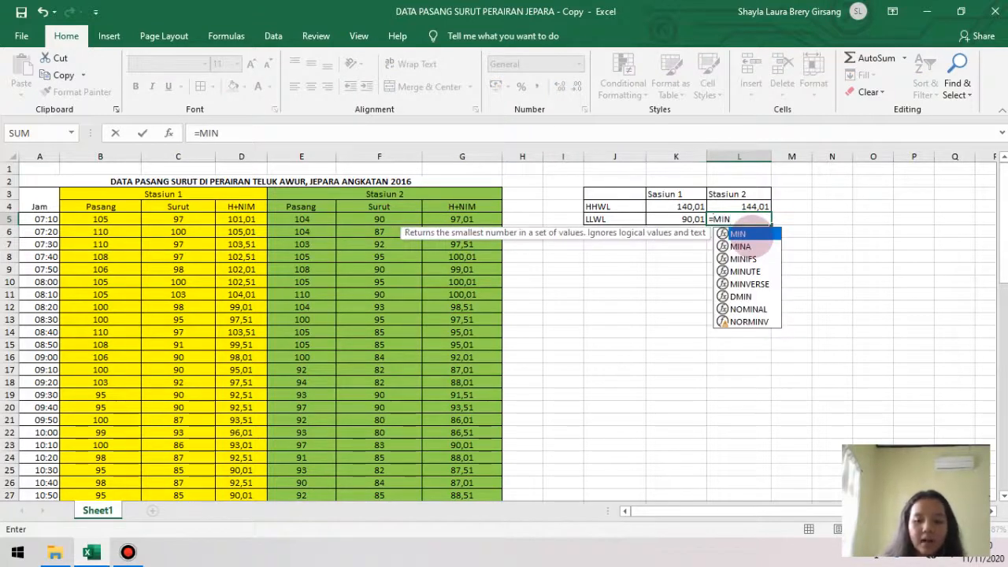
pyautogui.doubleClick(752, 235)
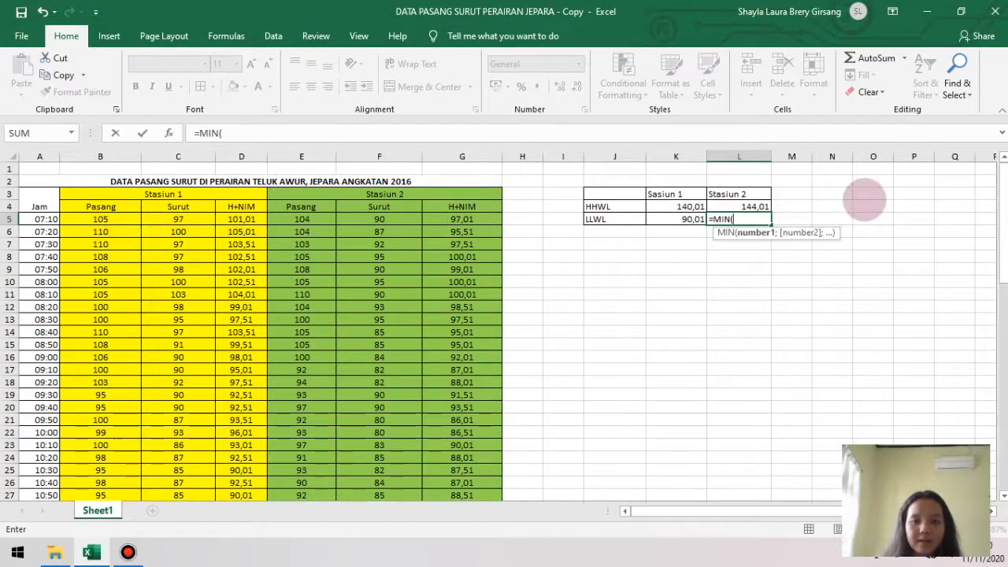
pyautogui.write('G')
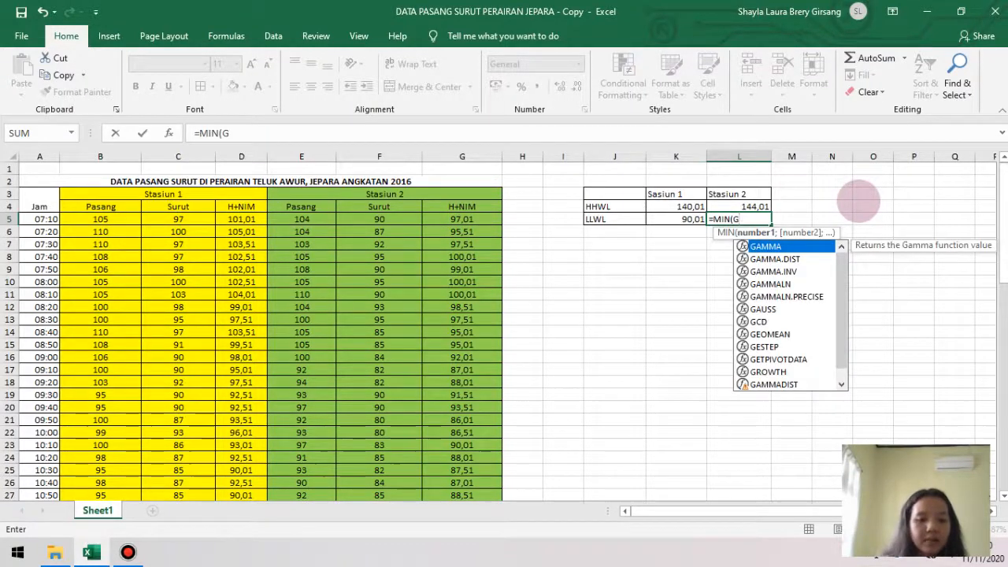
pyautogui.write('5:')
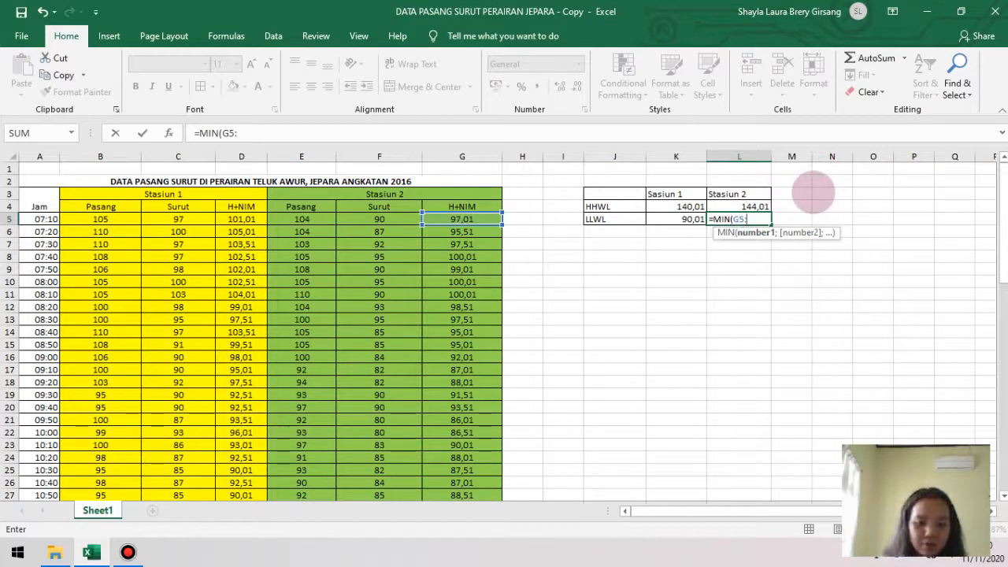
pyautogui.write('G')
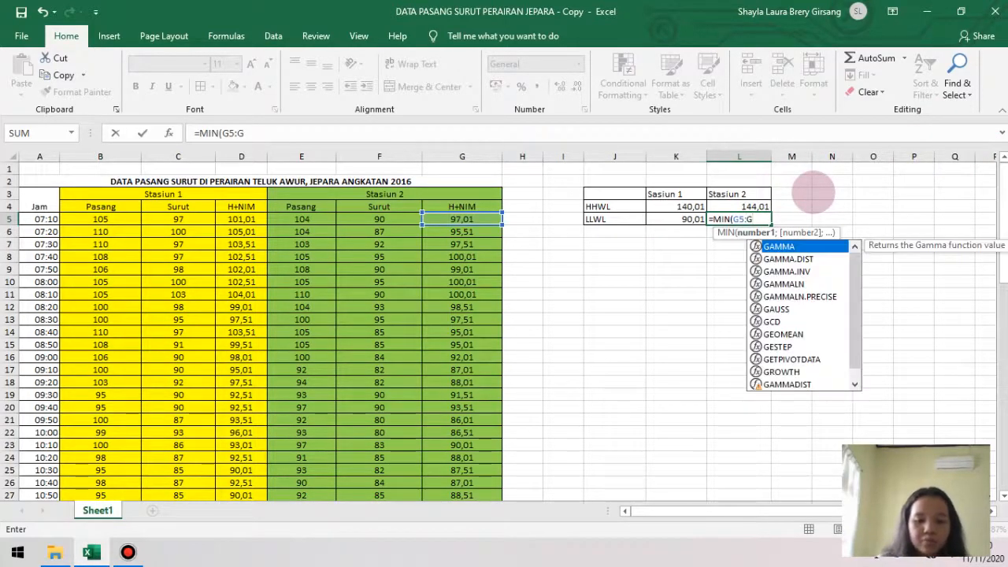
pyautogui.write('71')
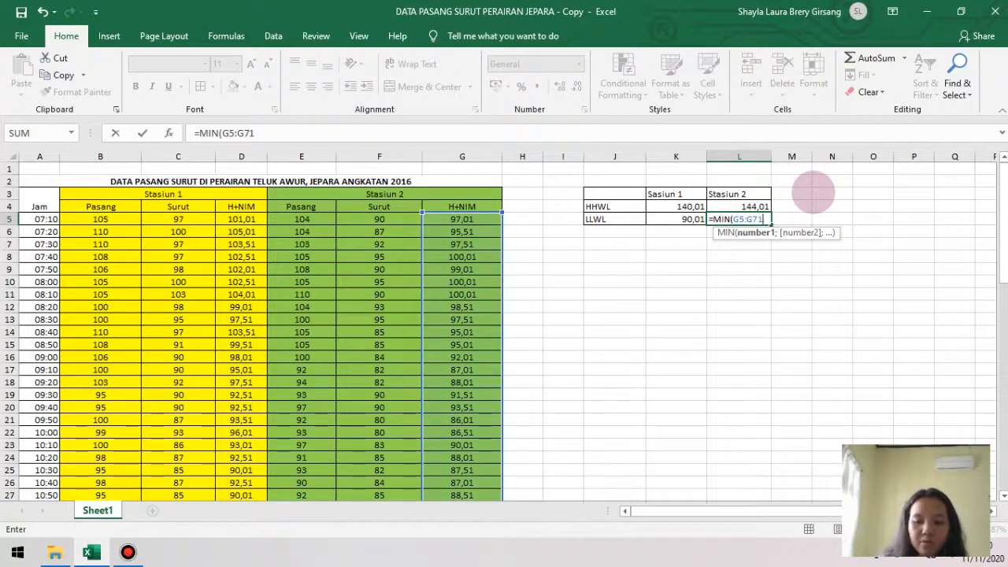
pyautogui.press('Return')
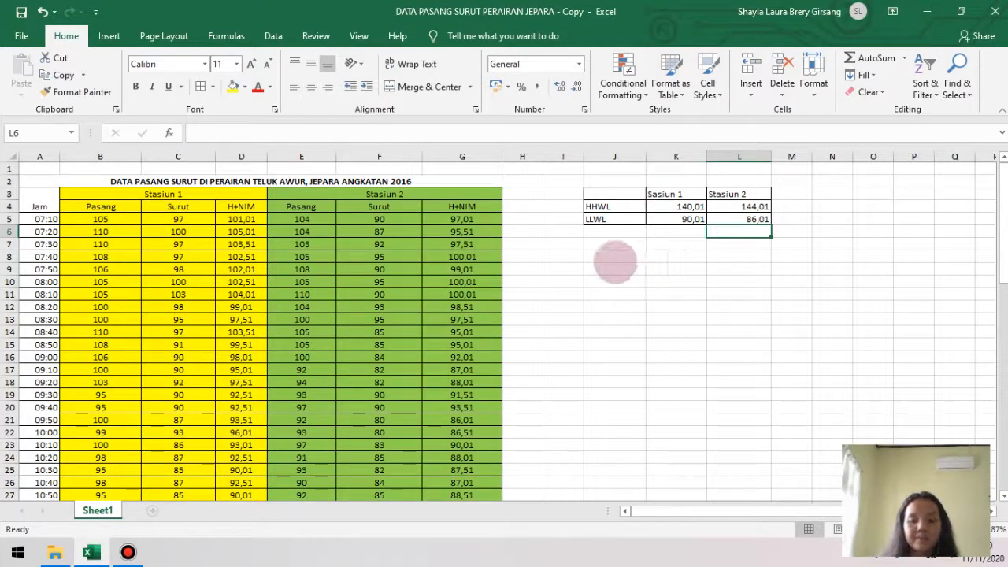
# Step: Insert an empty 2-D Line with Markers chart on the sheet
pyautogui.click(610, 256)
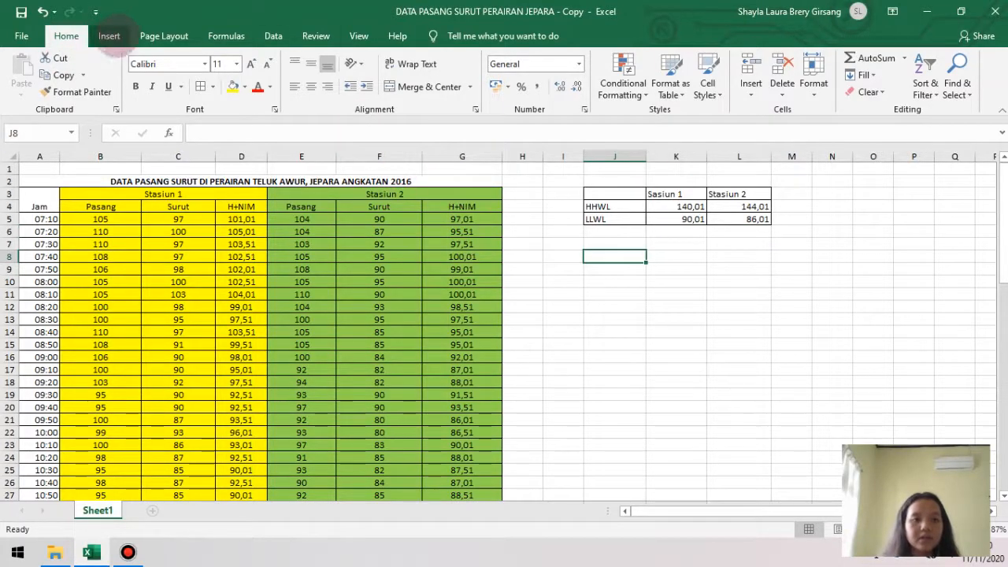
pyautogui.click(109, 36)
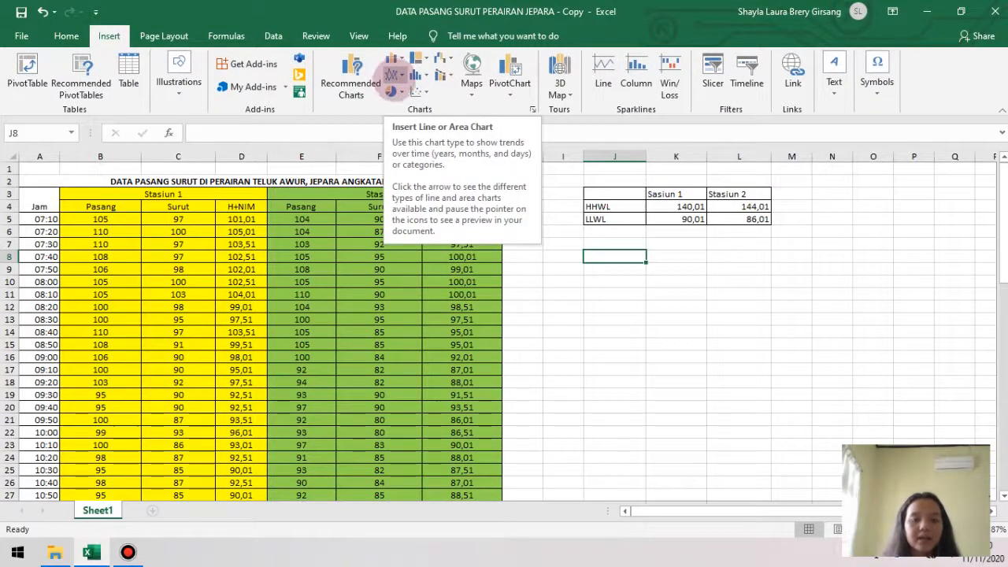
pyautogui.click(392, 76)
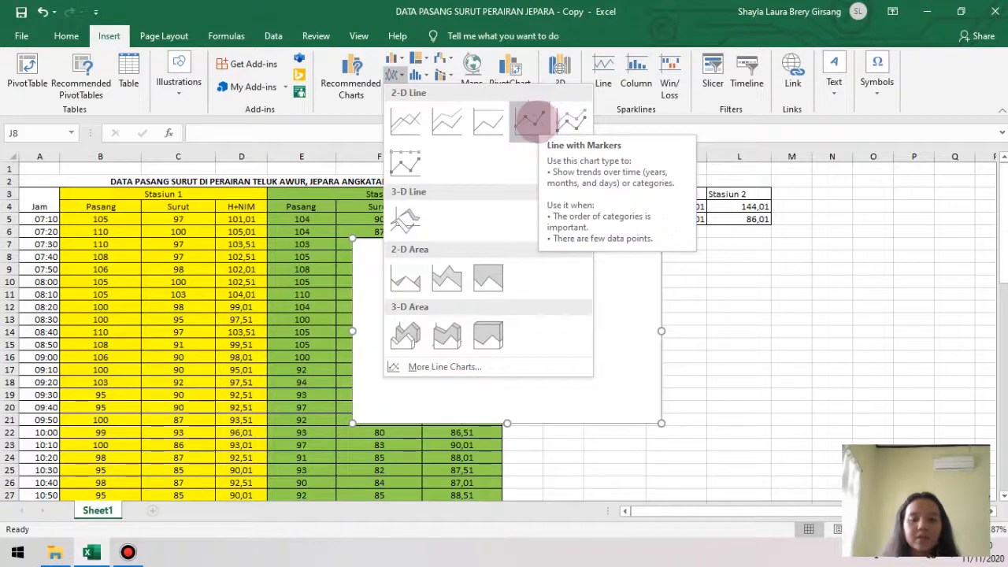
pyautogui.click(530, 119)
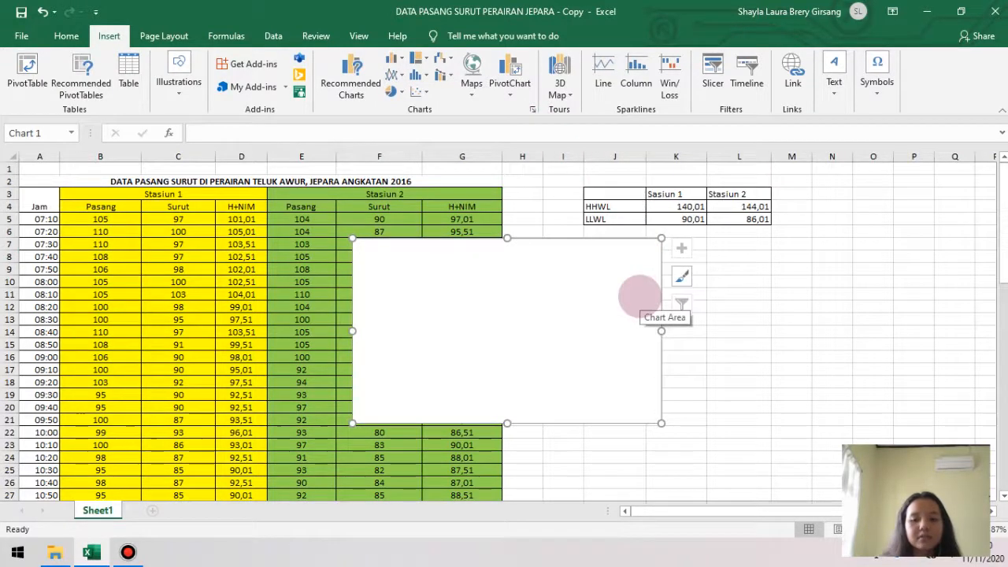
# Step: Move the empty chart below the HHWL/LLWL summary table and widen it to about 14,47 cm
pyautogui.moveTo(562, 295); pyautogui.dragTo(794, 308)
pyautogui.click(671, 470)
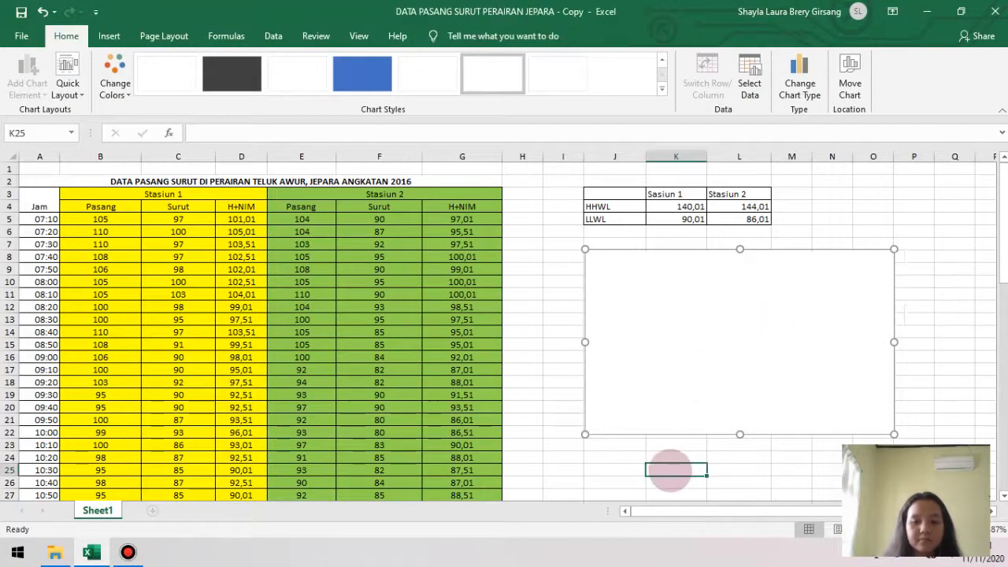
pyautogui.write('\\')
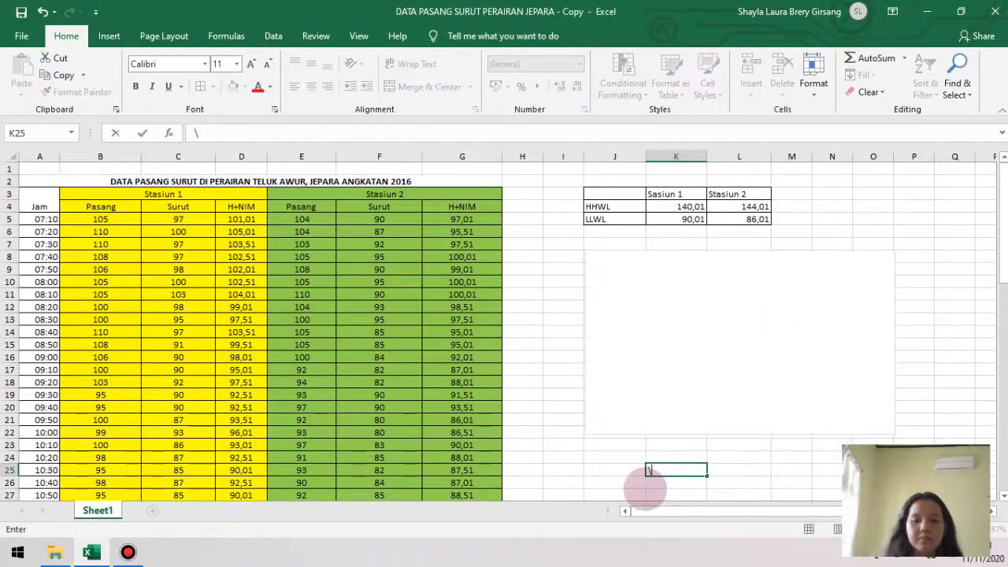
pyautogui.click(703, 340)
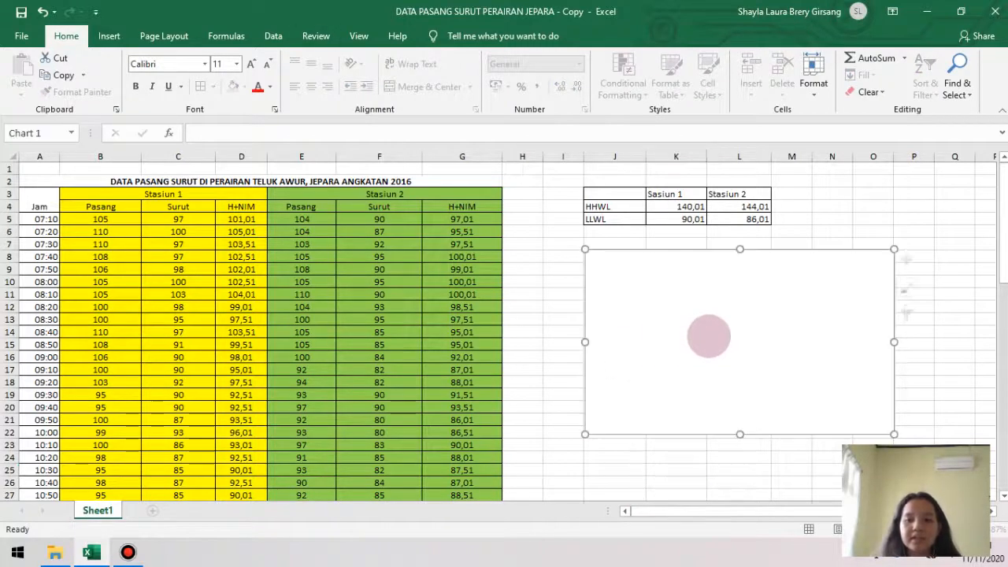
pyautogui.moveTo(894, 342); pyautogui.dragTo(937, 347)
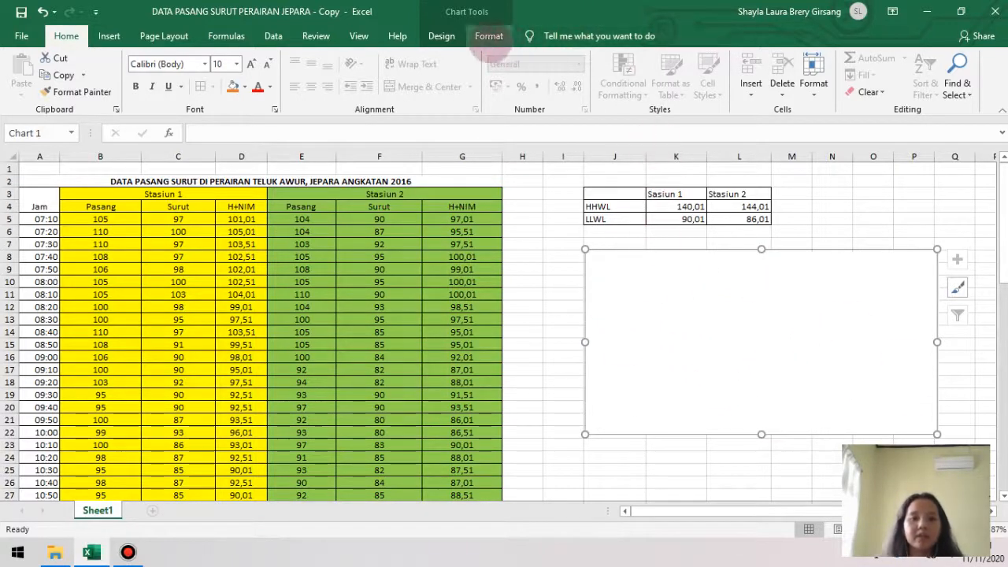
# Step: Set the chart's data range to the Stasiun 1 H+NIM values in D5:D71 and name the series H
pyautogui.click(489, 37)
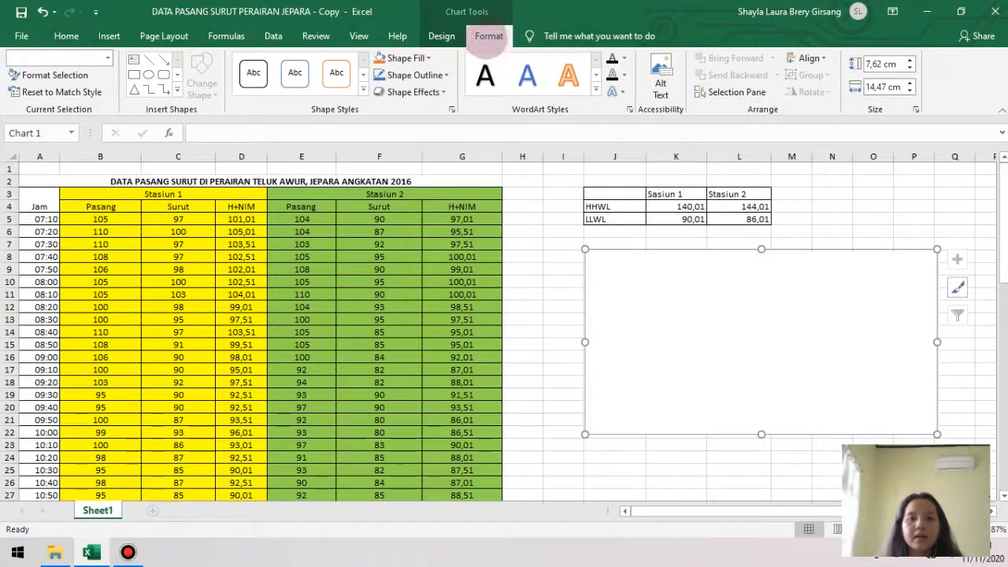
pyautogui.click(442, 37)
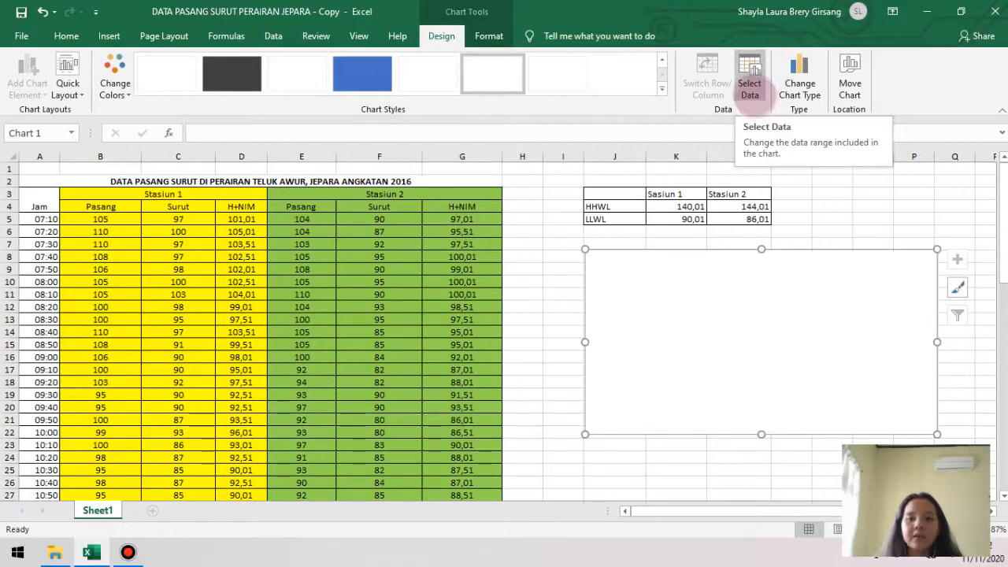
pyautogui.click(750, 88)
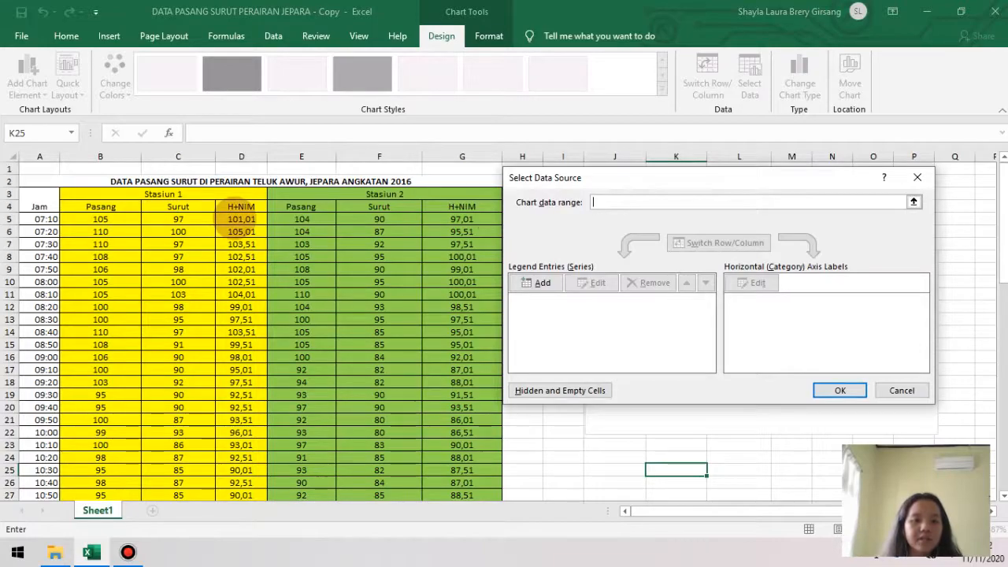
pyautogui.moveTo(241, 220); pyautogui.dragTo(237, 457)
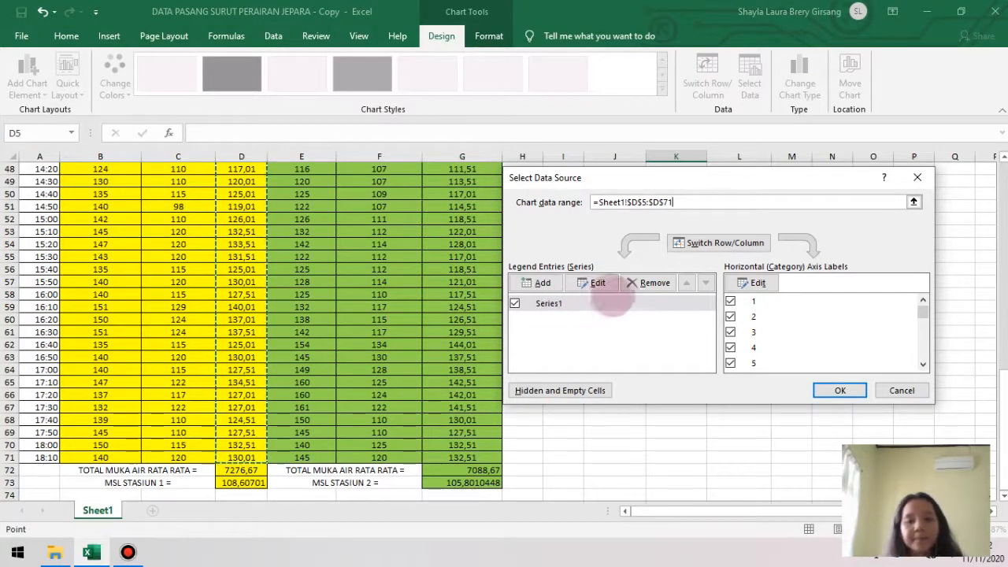
pyautogui.click(672, 441)
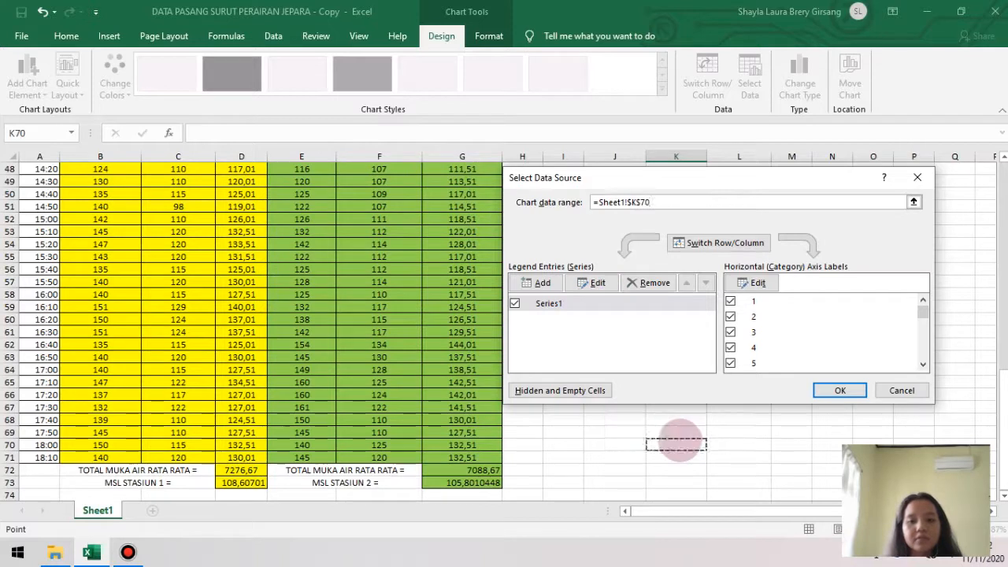
pyautogui.write('\\')
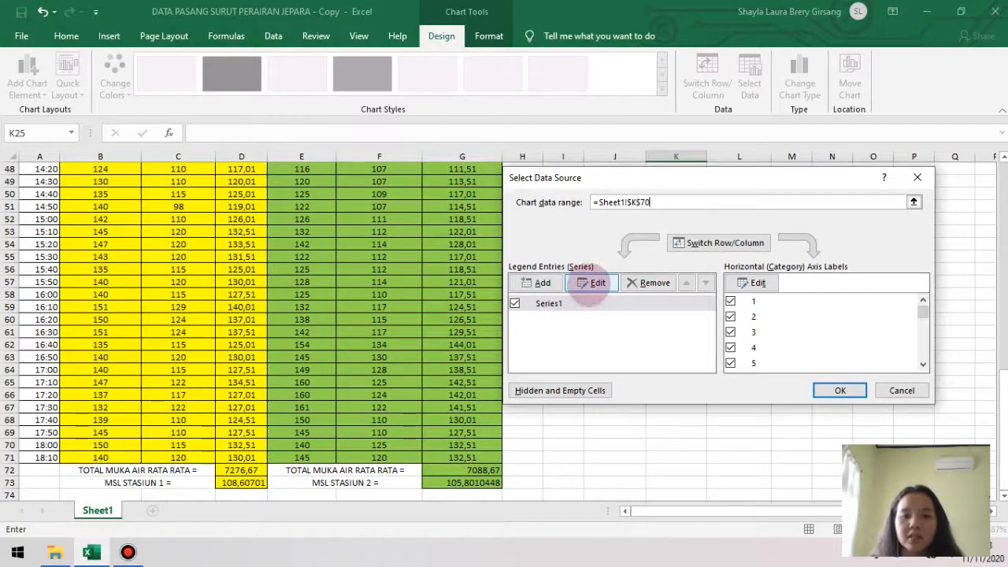
pyautogui.click(593, 283)
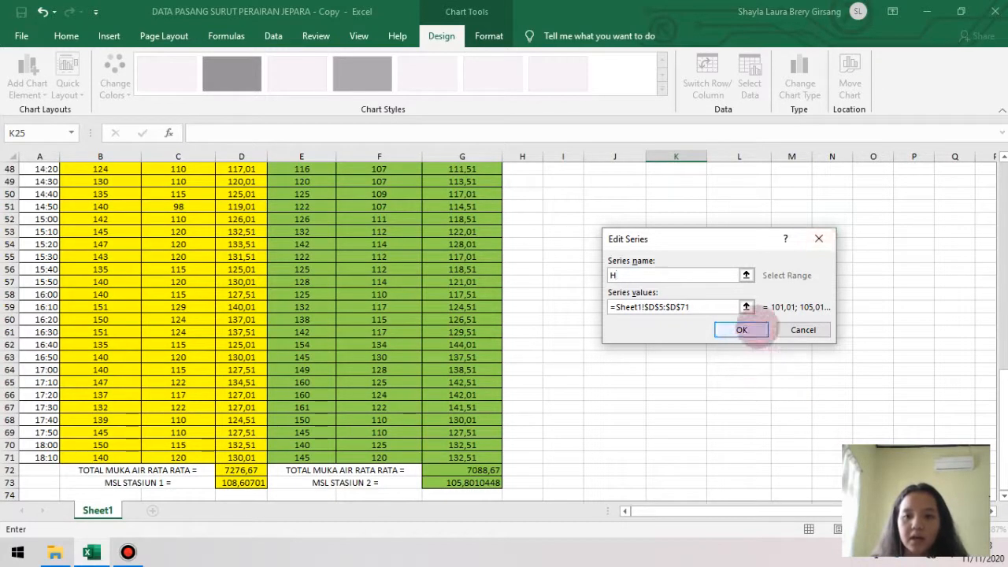
pyautogui.click(748, 330)
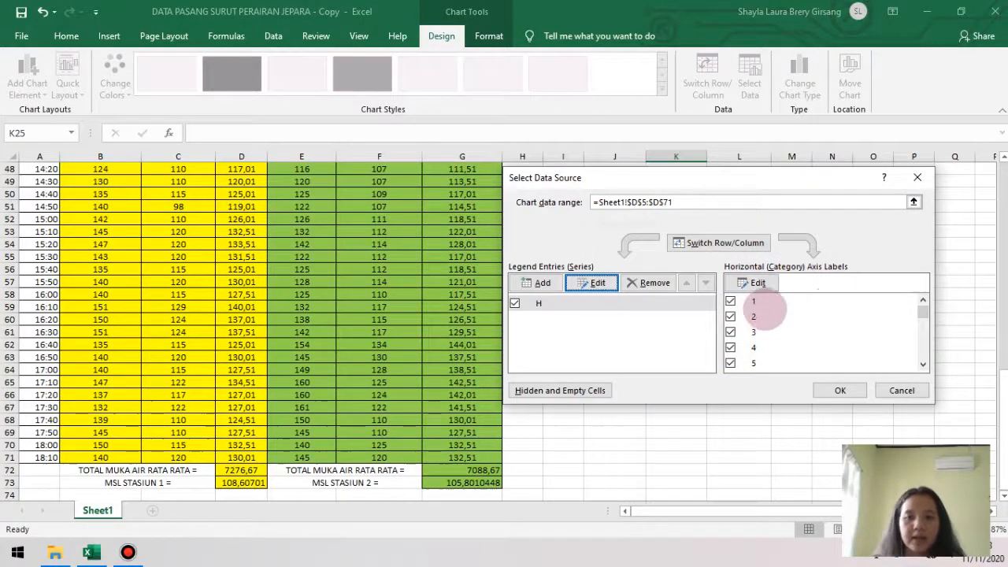
# Step: Use the Jam times in A5:A71 as the chart's horizontal axis labels and apply the data source
pyautogui.click(756, 283)
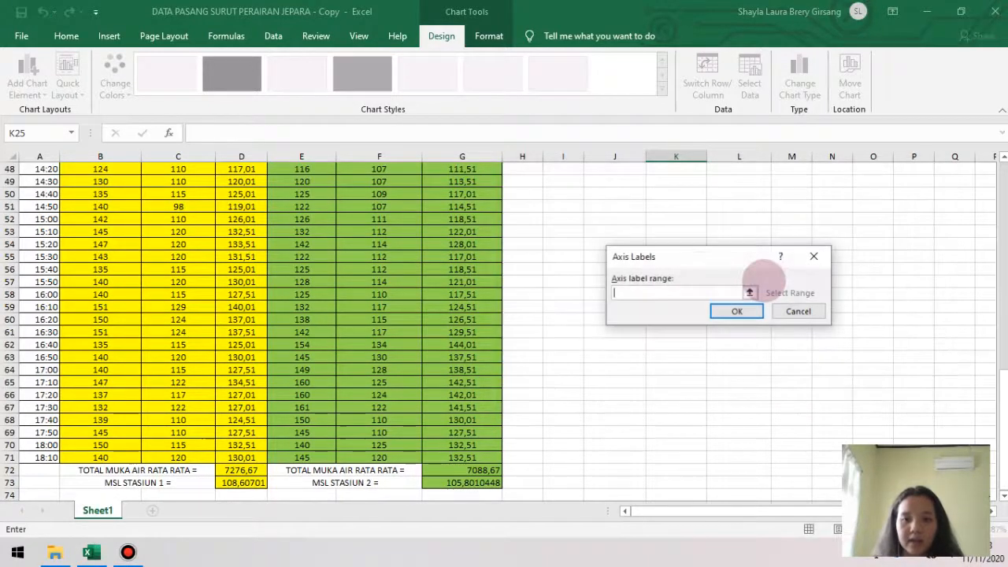
pyautogui.scroll(14, 237, 307)
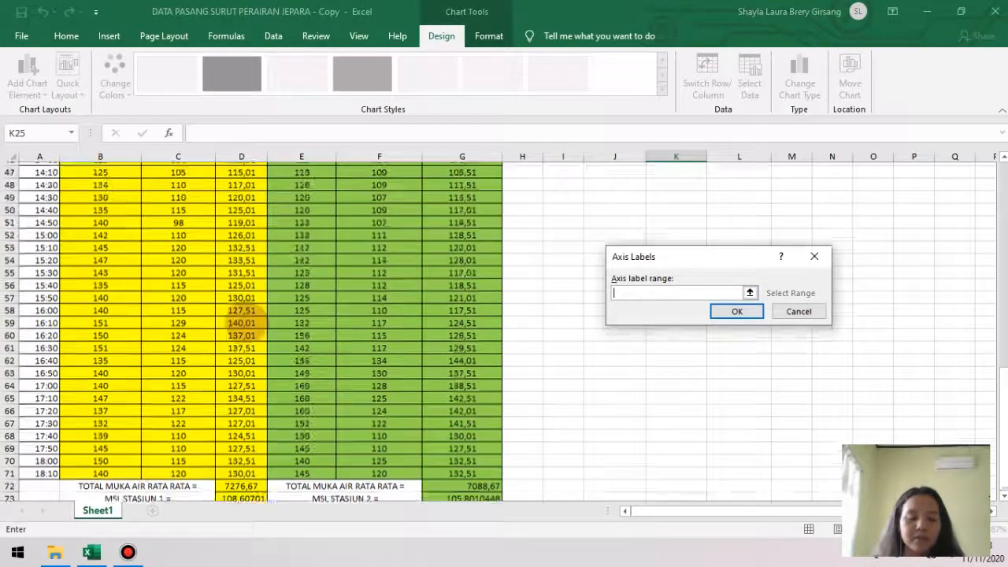
pyautogui.scroll(2, 99, 237)
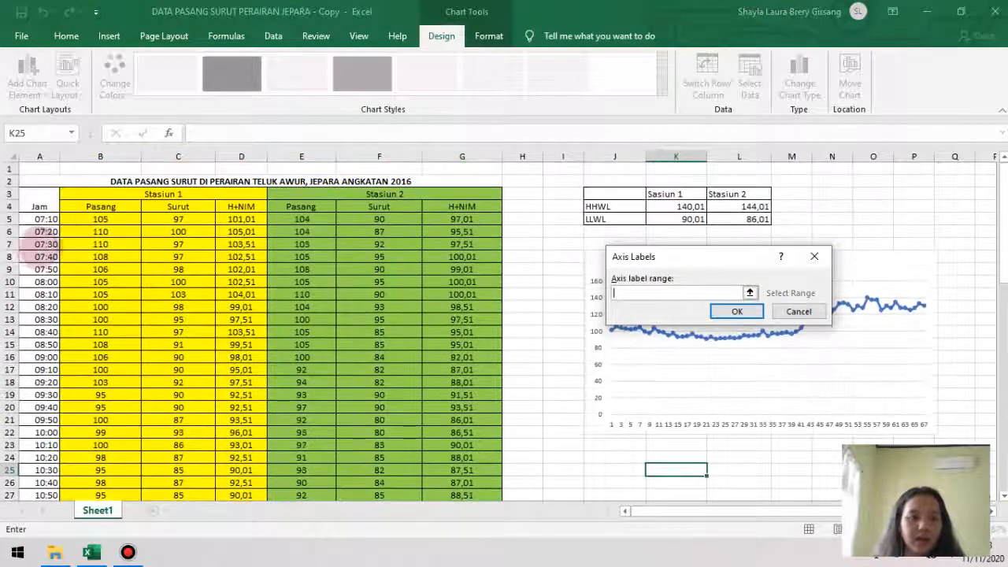
pyautogui.moveTo(35, 219); pyautogui.dragTo(40, 458)
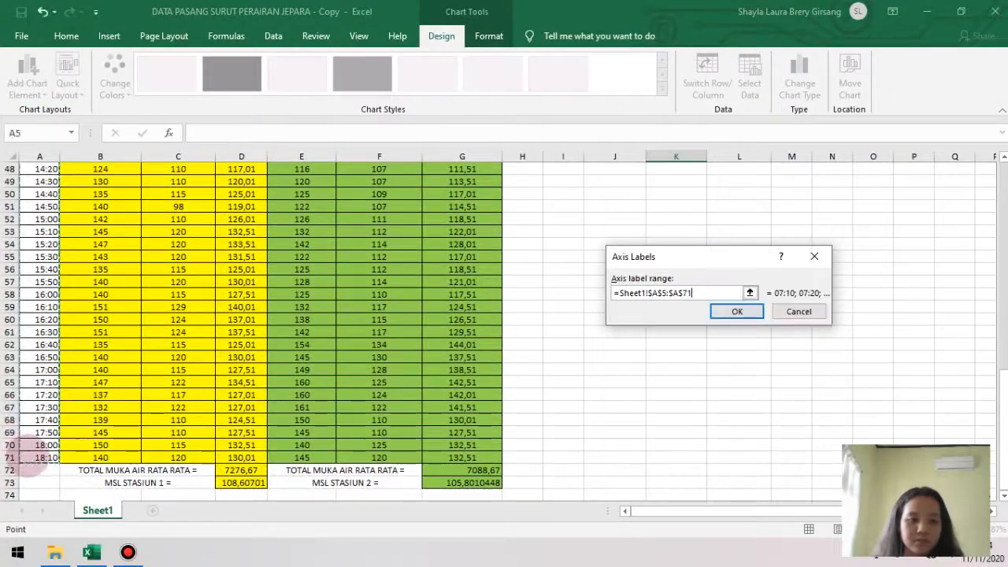
pyautogui.click(737, 312)
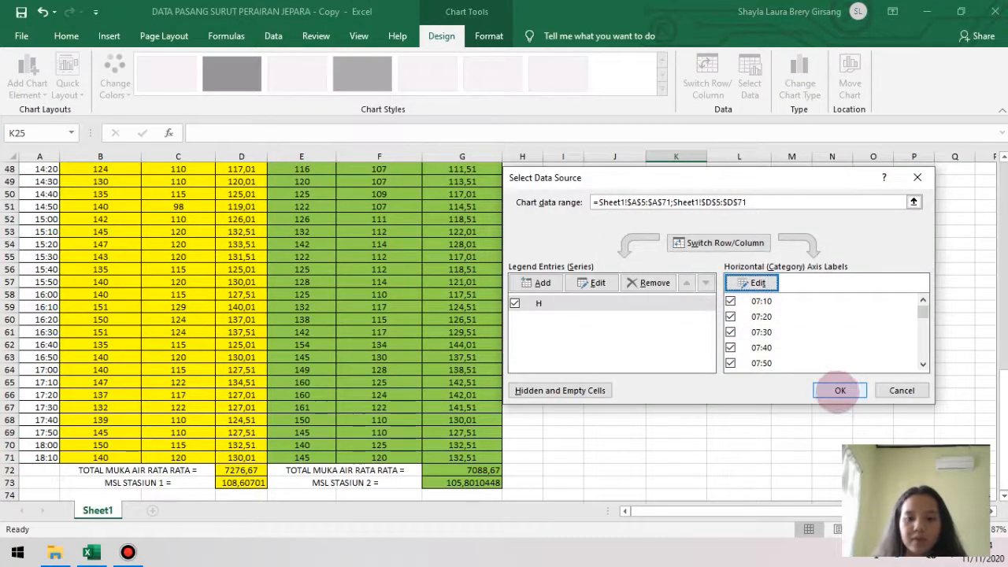
pyautogui.click(840, 390)
pyautogui.scroll(13, 754, 354)
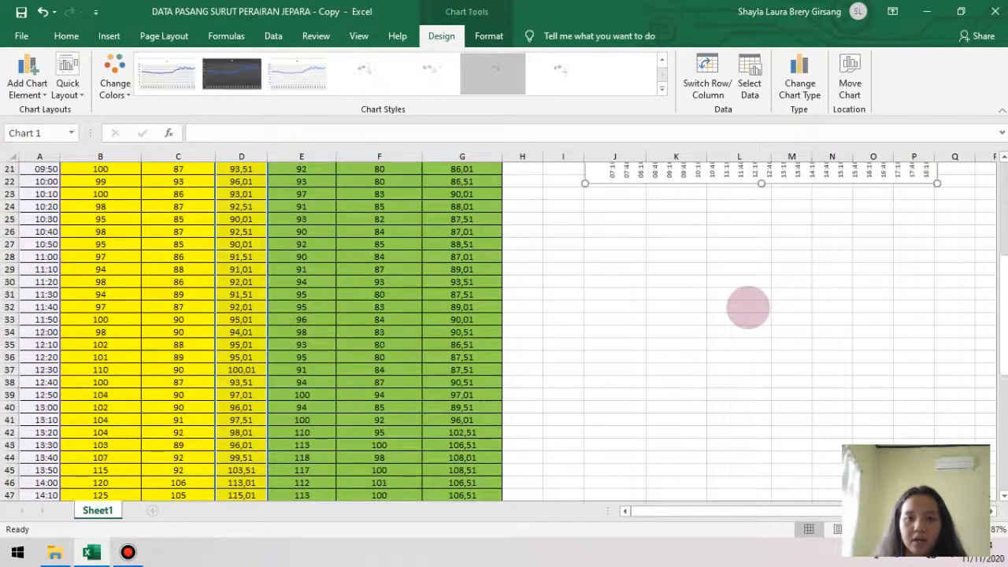
pyautogui.scroll(1, 772, 306)
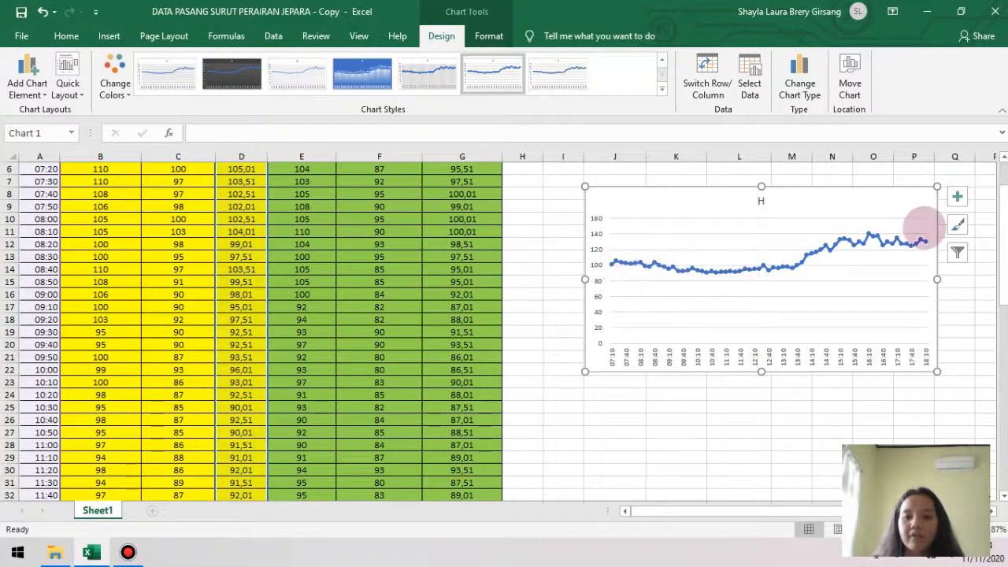
pyautogui.scroll(2, 290, 382)
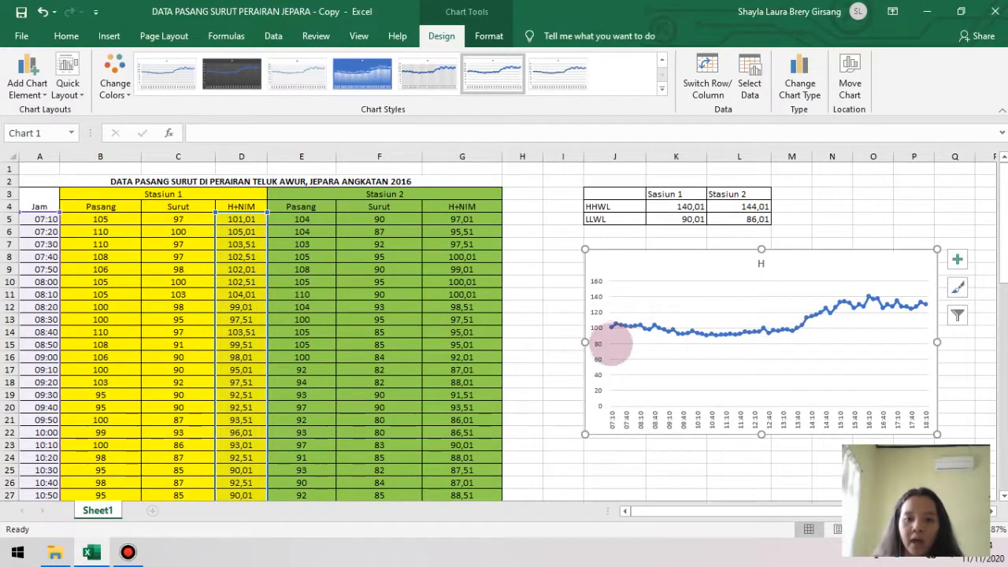
# Step: Add a series named HHWL to the chart's data, using the Stasiun 1 HHWL value in K4
pyautogui.scroll(-19, 611, 378)
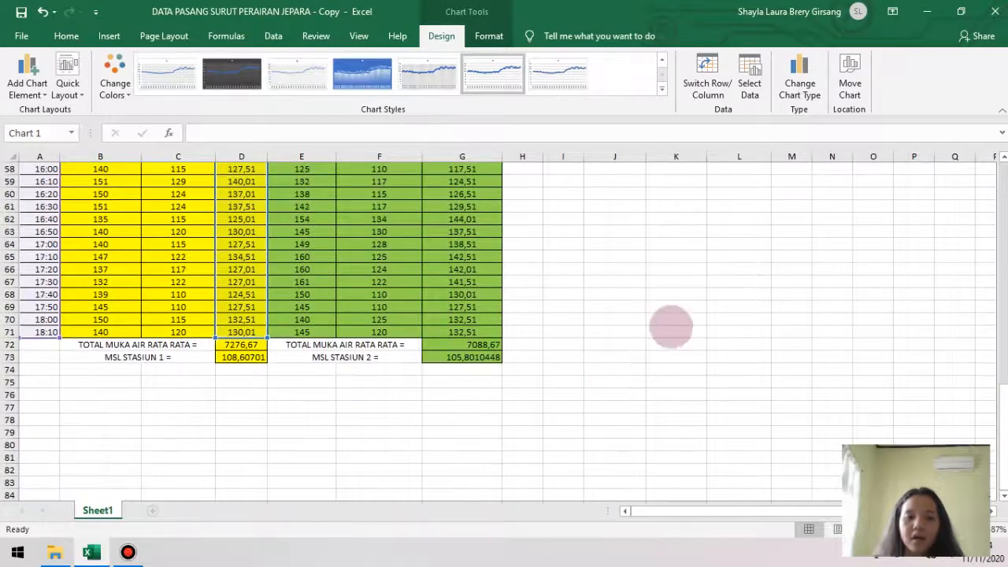
pyautogui.scroll(11, 713, 308)
pyautogui.scroll(8, 714, 315)
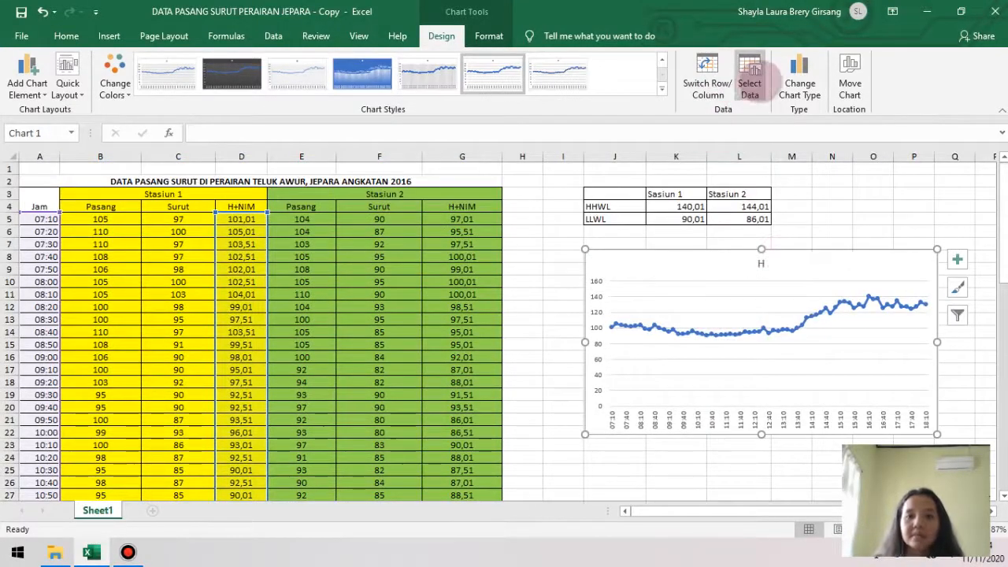
pyautogui.click(750, 79)
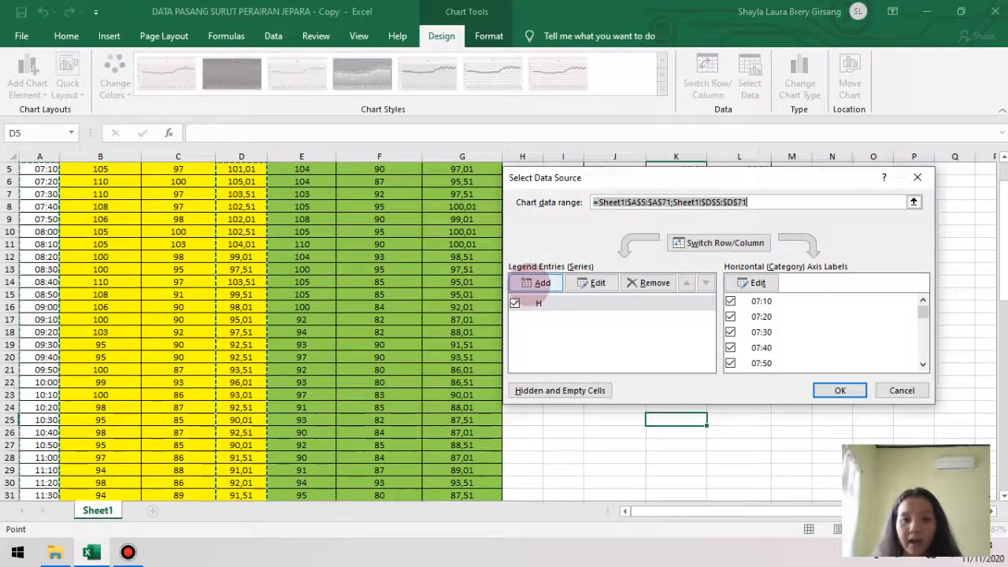
pyautogui.click(538, 283)
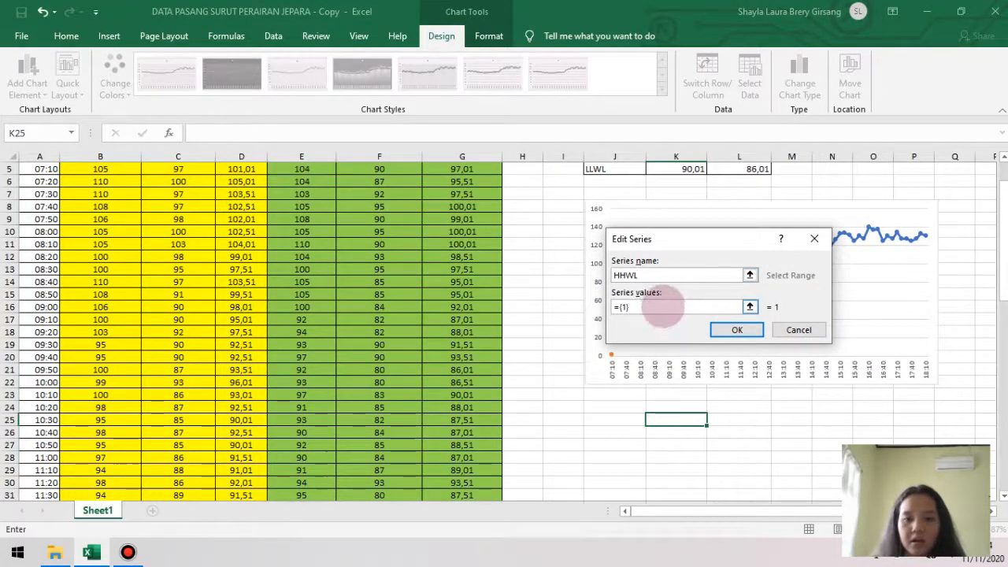
pyautogui.click(662, 308)
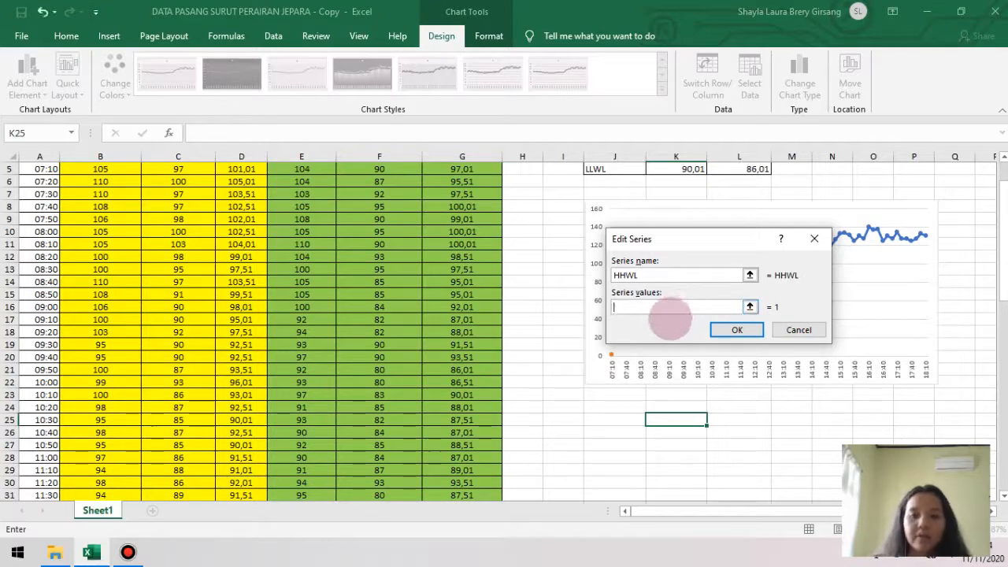
pyautogui.scroll(2, 823, 264)
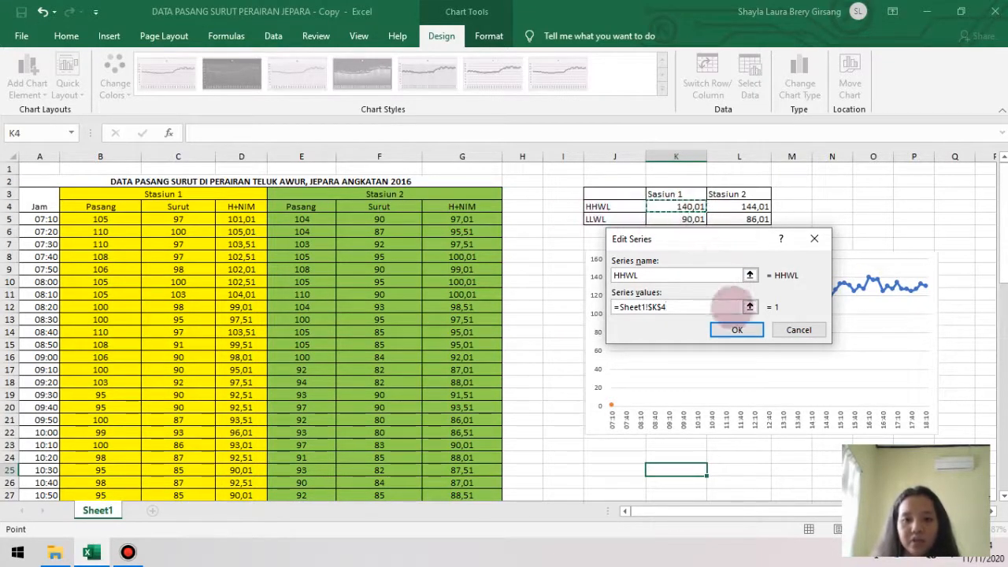
pyautogui.click(737, 329)
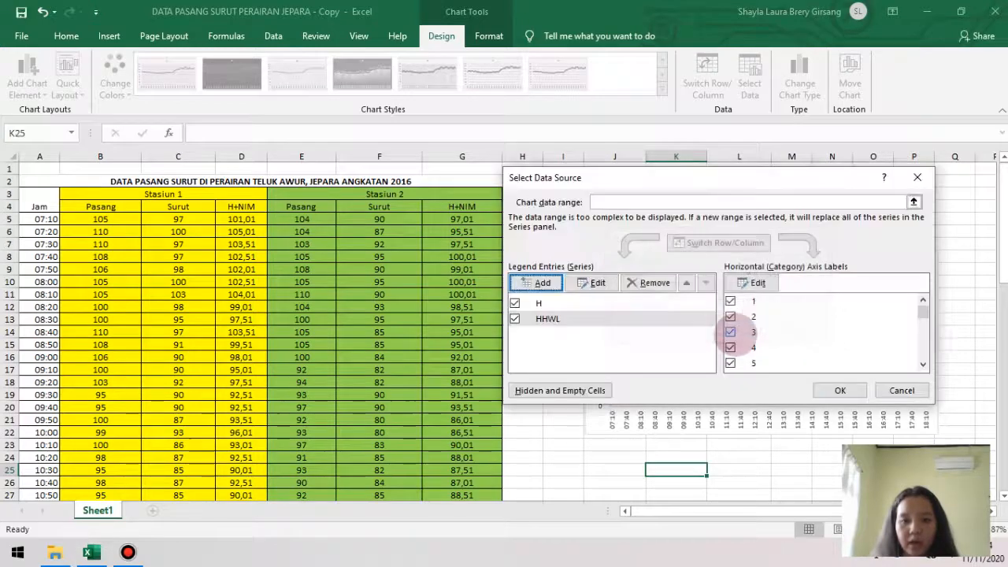
# Step: Add a series named MSL to the chart's data, using the Stasiun 1 MSL value in D73
pyautogui.click(543, 282)
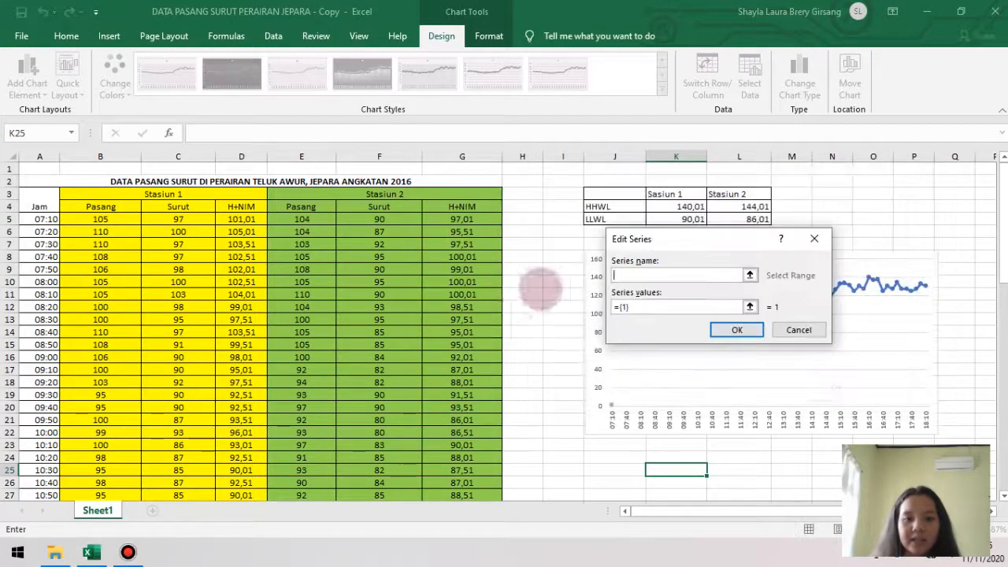
pyautogui.scroll(-20, 513, 330)
pyautogui.scroll(4, 506, 335)
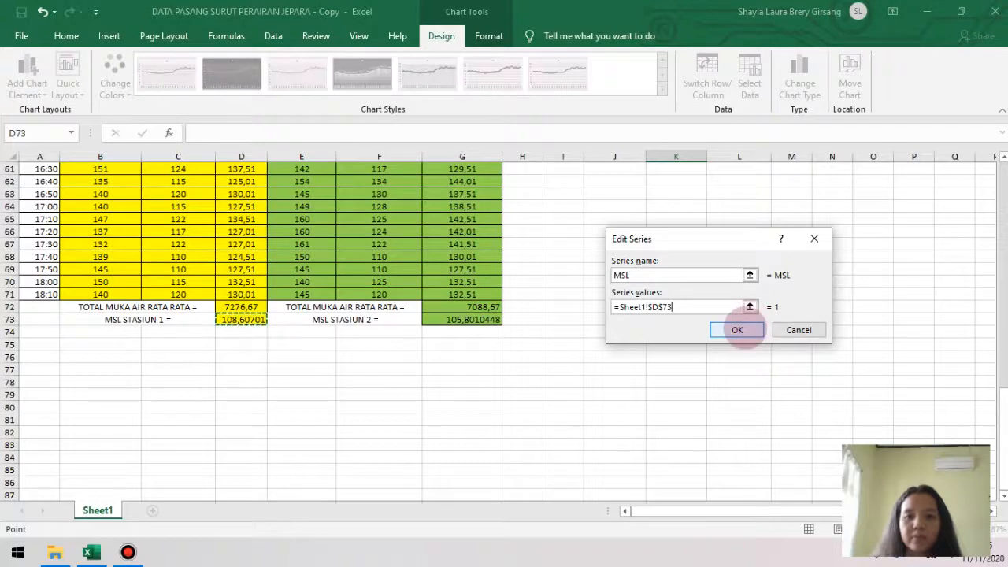
pyautogui.click(737, 329)
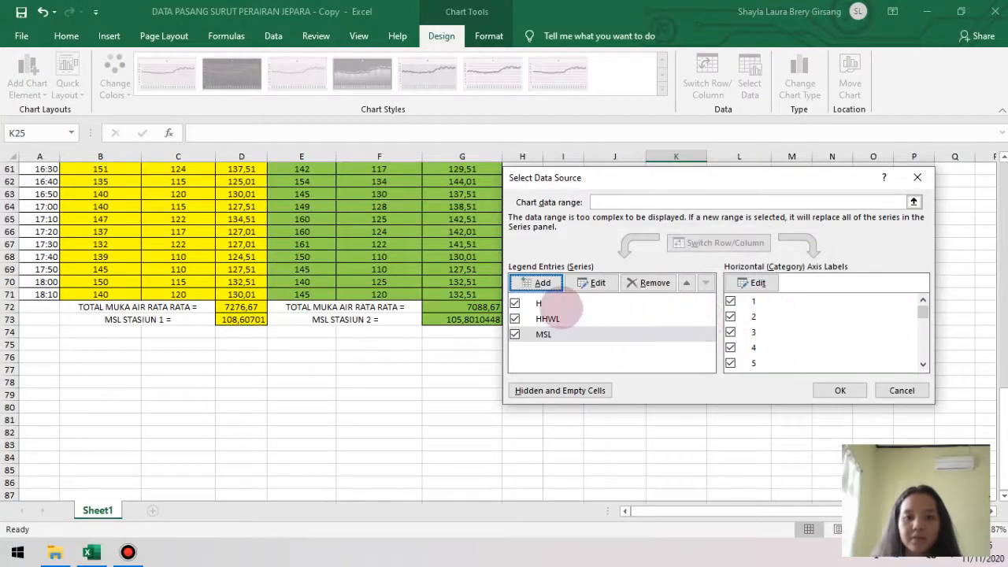
# Step: Add a series named LLWL from the Stasiun 1 LLWL value in K5 and apply the data source changes
pyautogui.click(538, 283)
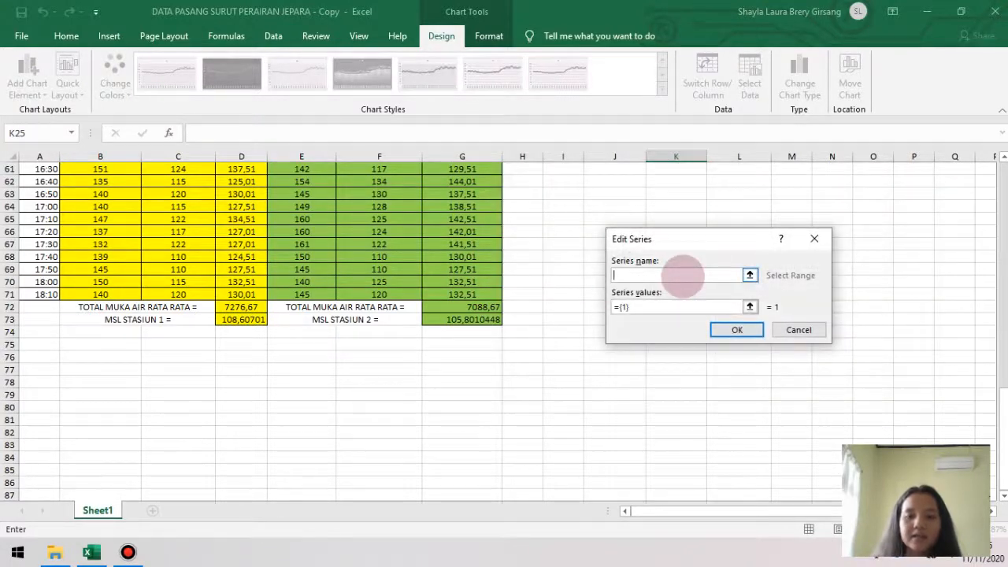
pyautogui.scroll(13, 682, 276)
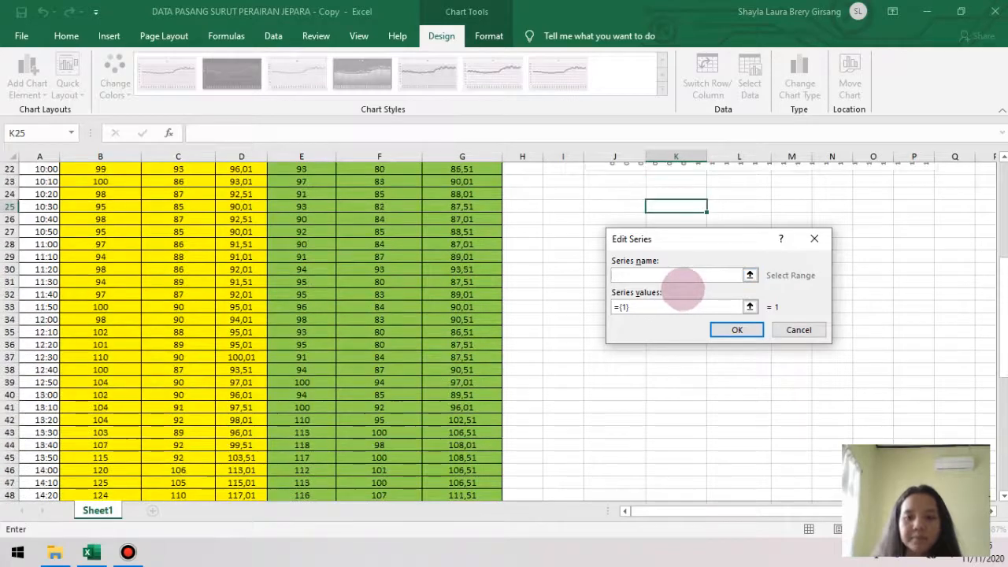
pyautogui.scroll(5, 682, 290)
pyautogui.scroll(2, 682, 290)
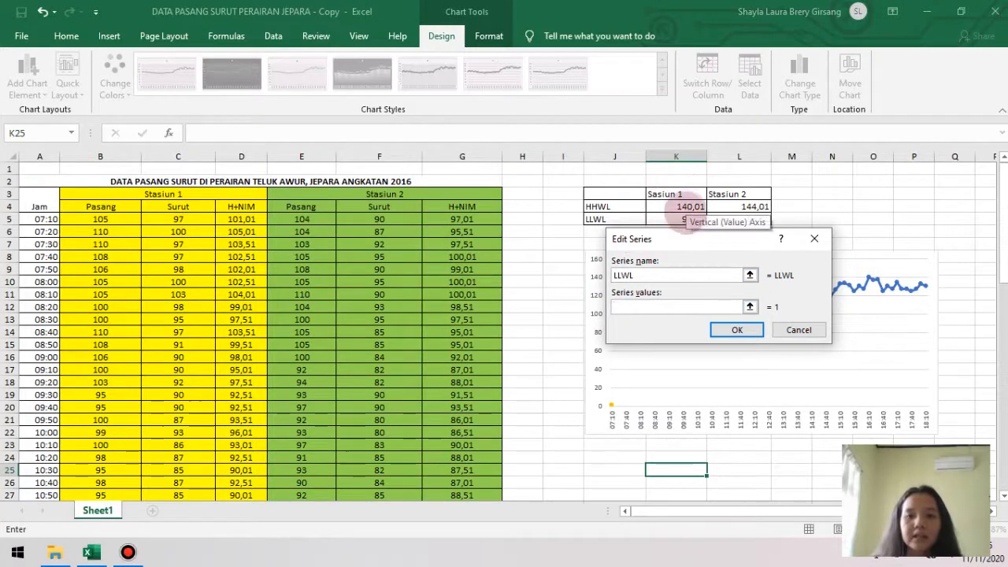
pyautogui.click(684, 219)
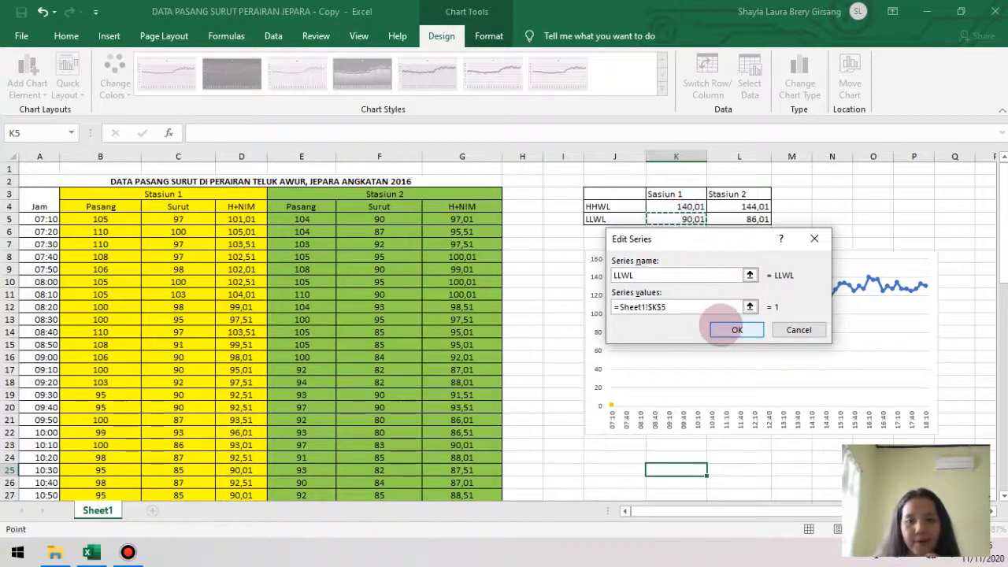
pyautogui.click(724, 330)
pyautogui.click(836, 389)
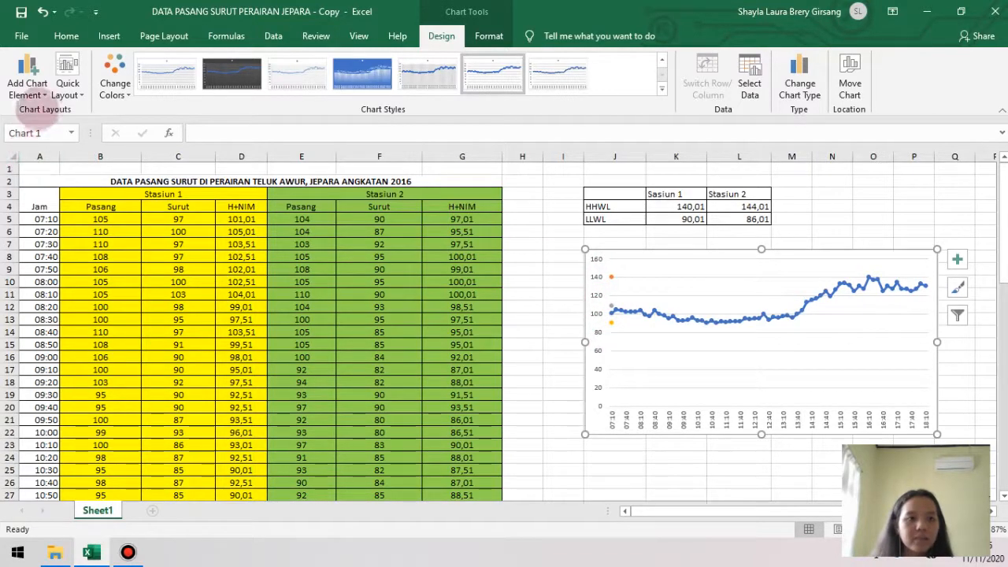
# Step: Add a primary horizontal axis title to the chart with the text Waktu
pyautogui.click(28, 80)
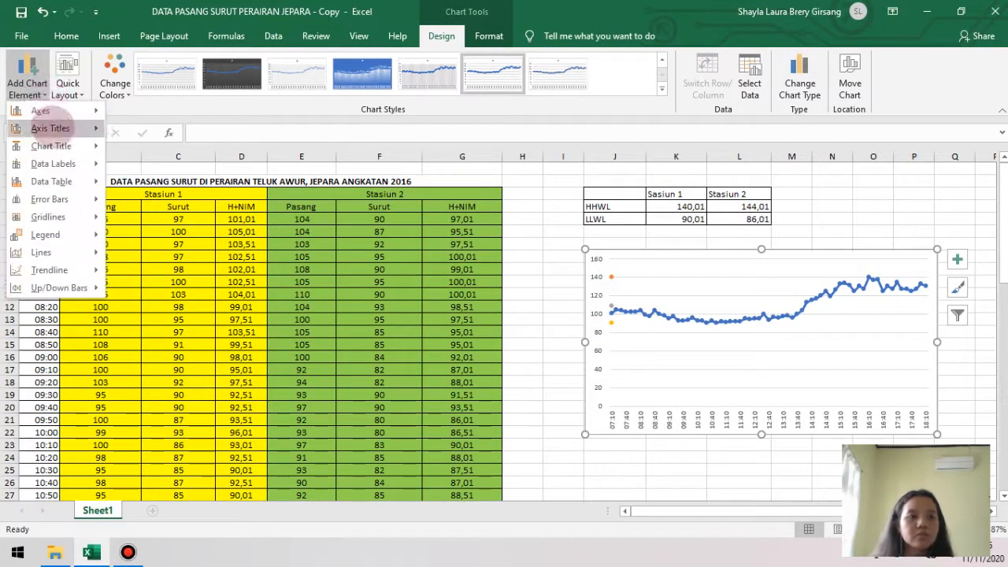
pyautogui.moveTo(51, 129)
pyautogui.click(153, 137)
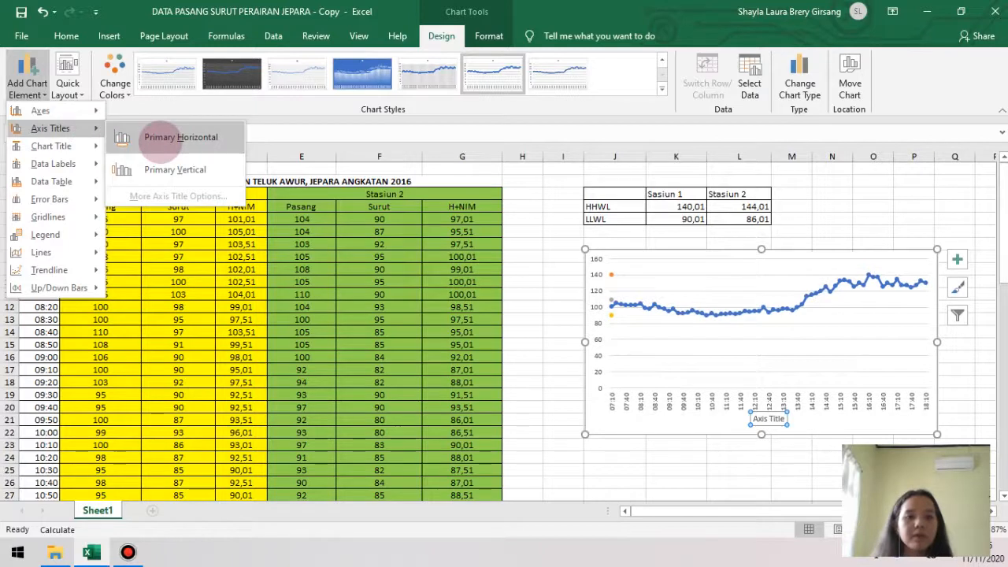
pyautogui.click(160, 137)
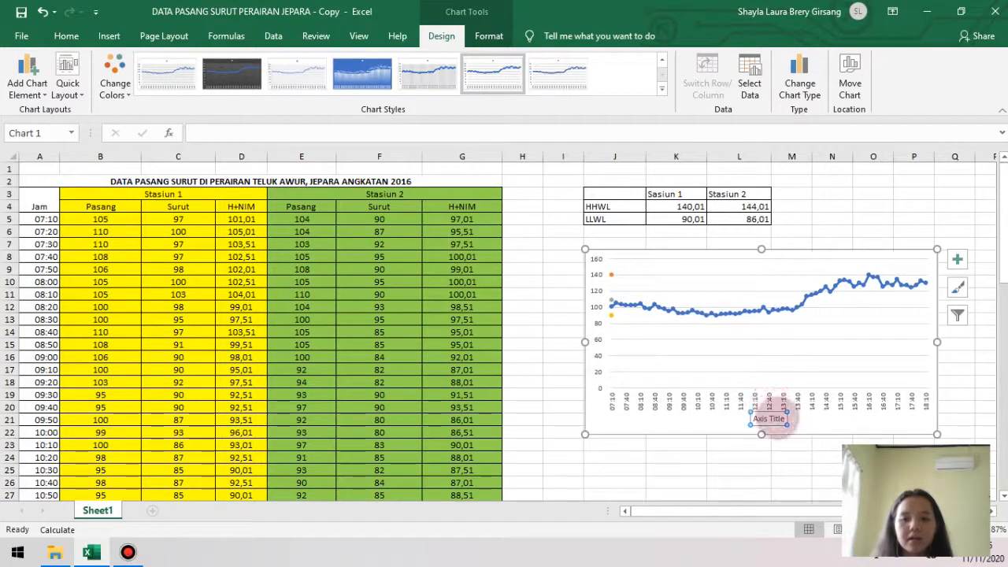
pyautogui.moveTo(784, 420); pyautogui.dragTo(744, 426)
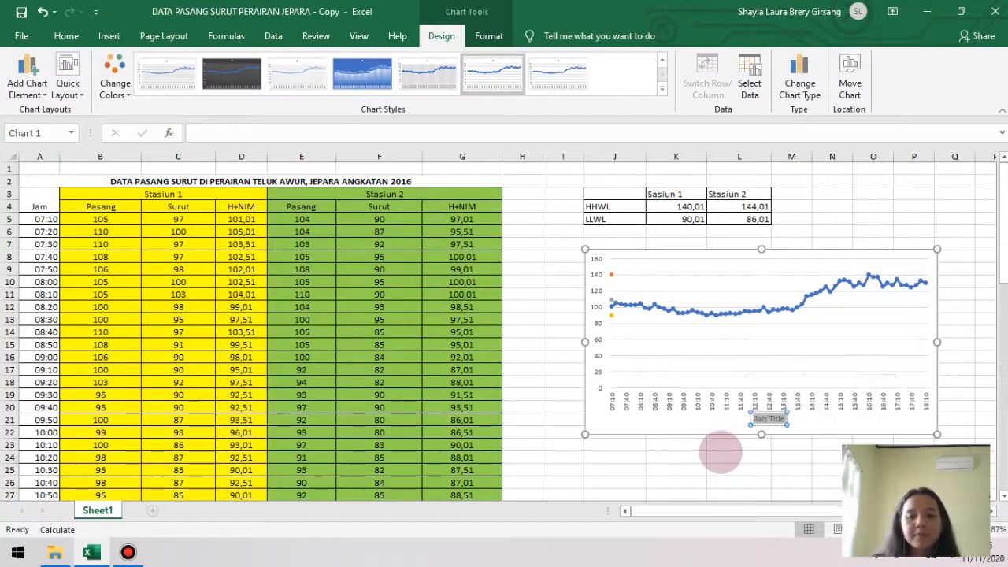
pyautogui.press('BackSpace')
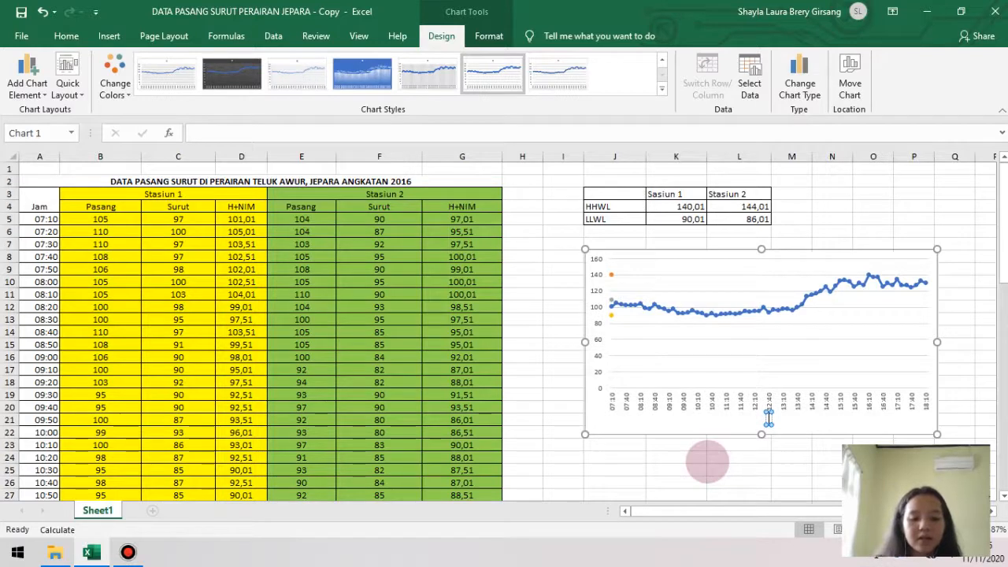
pyautogui.write('aktu')
# Step: Add a primary vertical axis title to the chart with the text H
pyautogui.click(27, 81)
pyautogui.moveTo(52, 128)
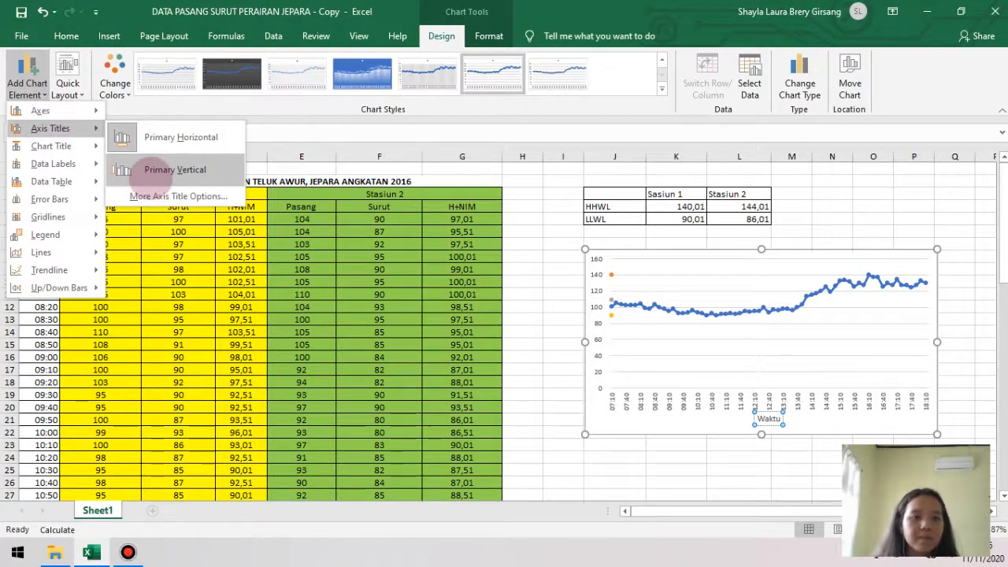
pyautogui.click(158, 170)
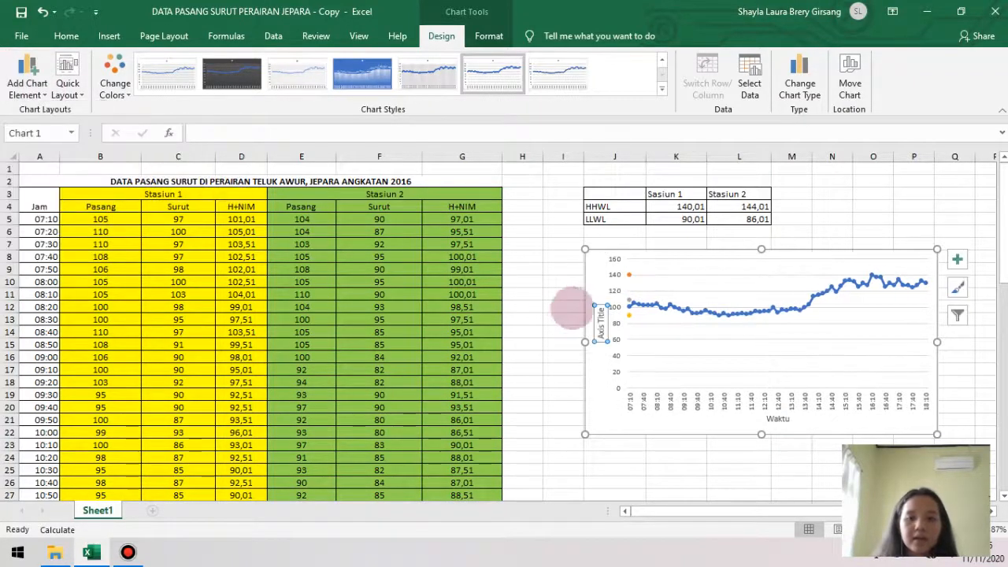
pyautogui.moveTo(601, 308); pyautogui.dragTo(601, 341)
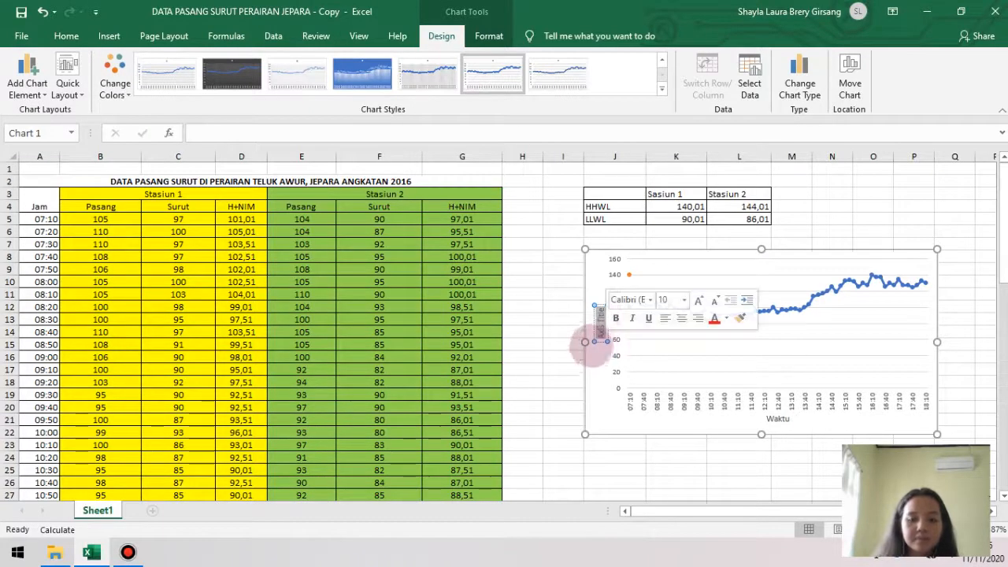
pyautogui.press('BackSpace')
pyautogui.press('capslock')
pyautogui.write('H')
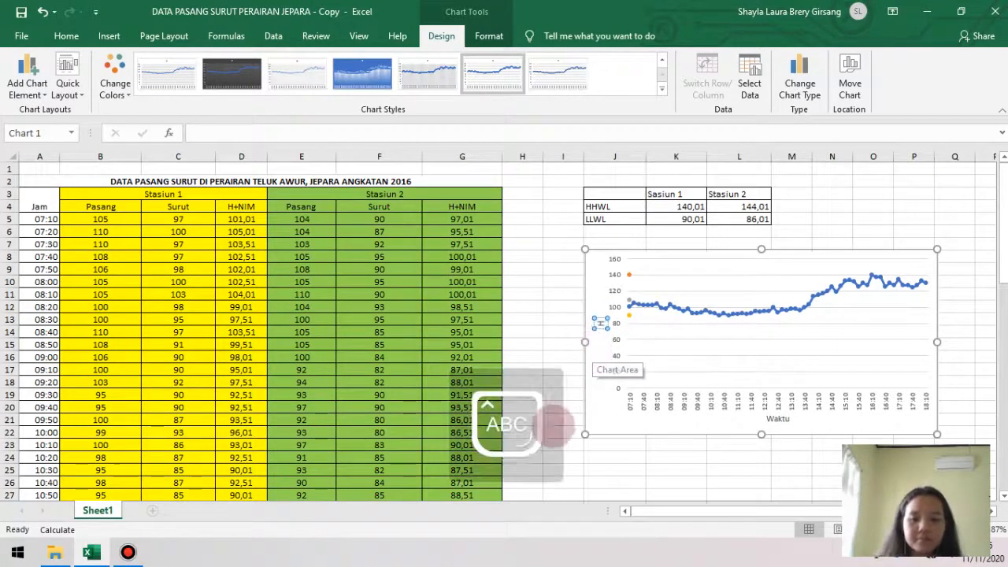
pyautogui.click(648, 482)
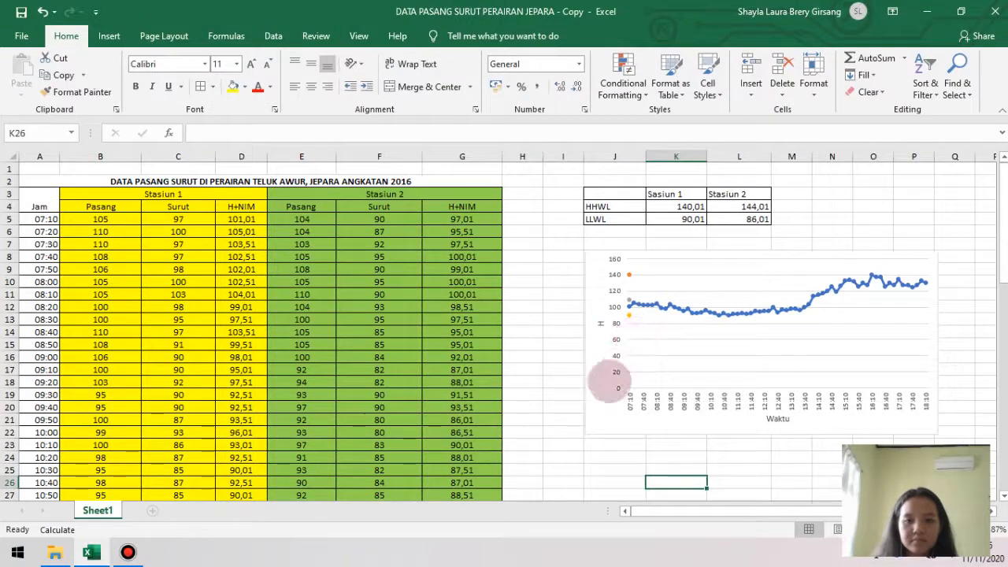
pyautogui.write('\\')
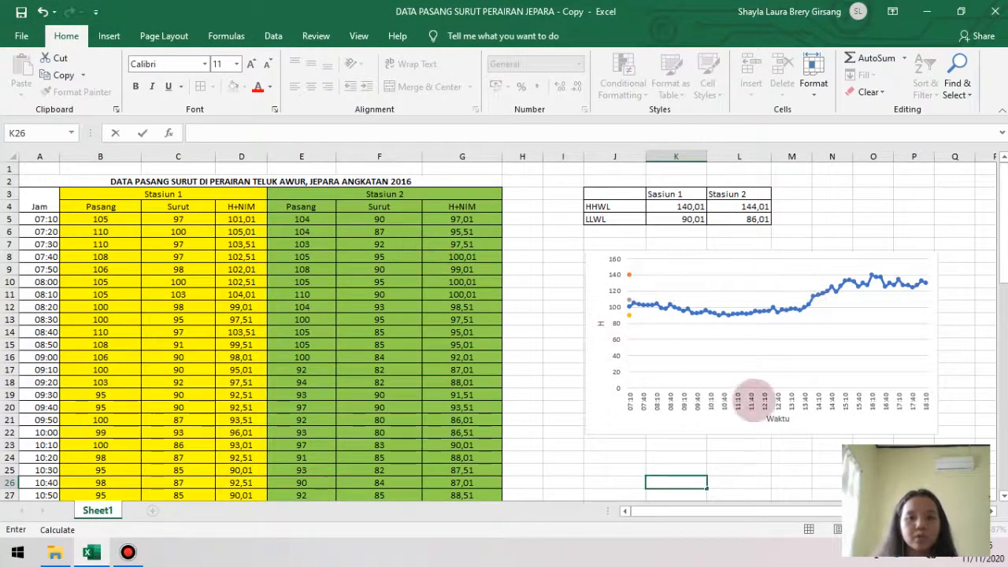
# Step: Add a title above the chart reading "Grafik Pasang Surut Stasiun 1"
pyautogui.click(608, 417)
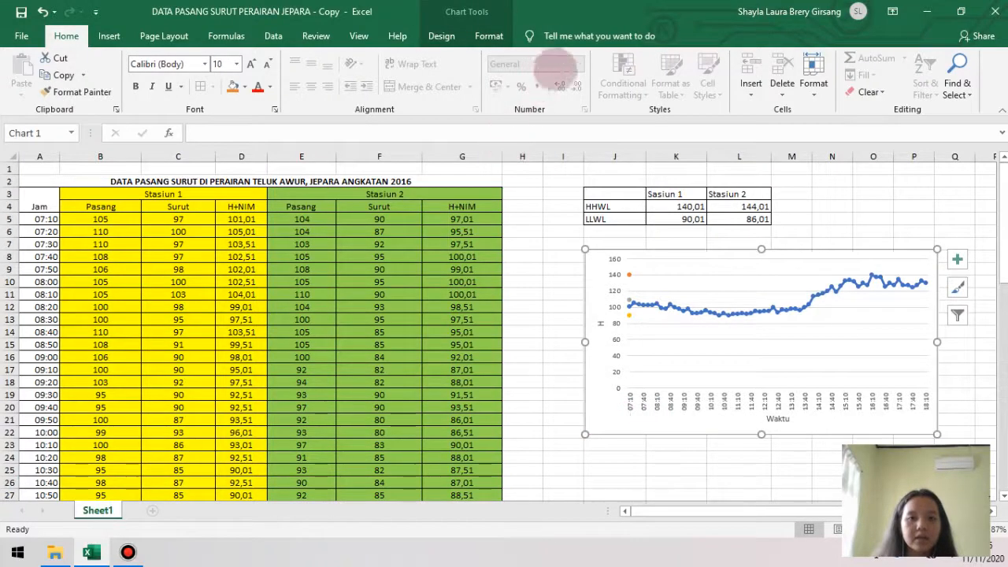
pyautogui.click(441, 35)
pyautogui.click(31, 83)
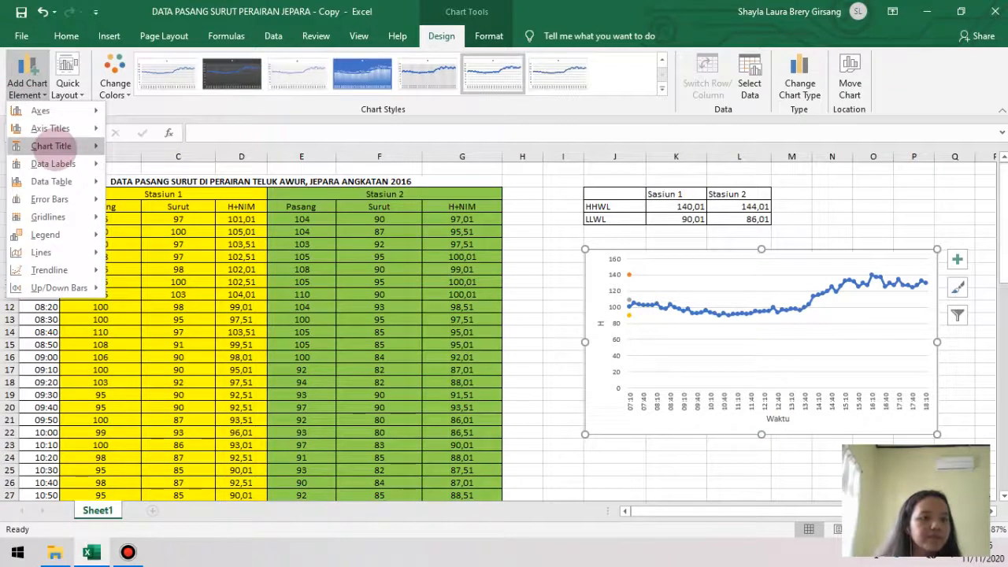
pyautogui.moveTo(52, 146)
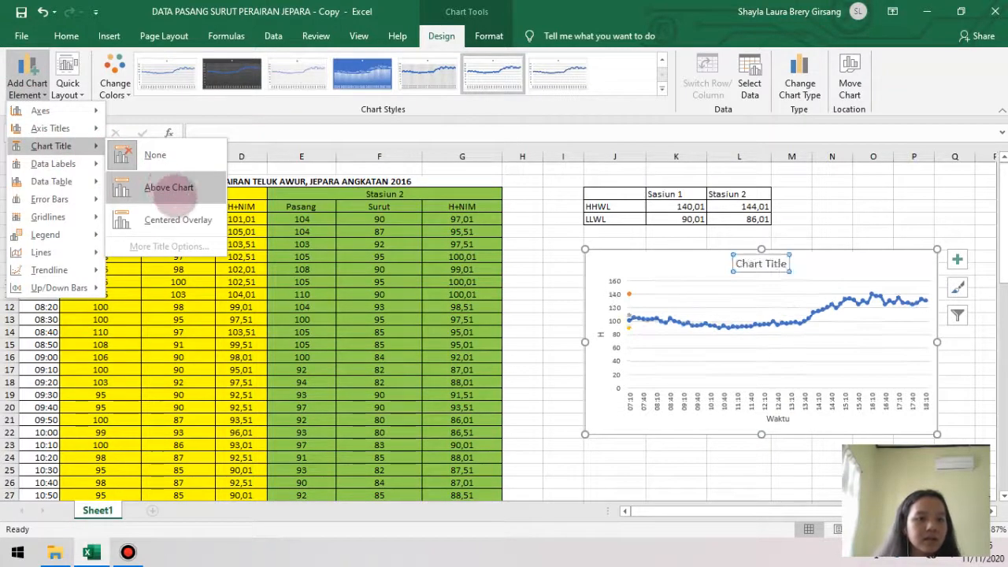
pyautogui.click(169, 189)
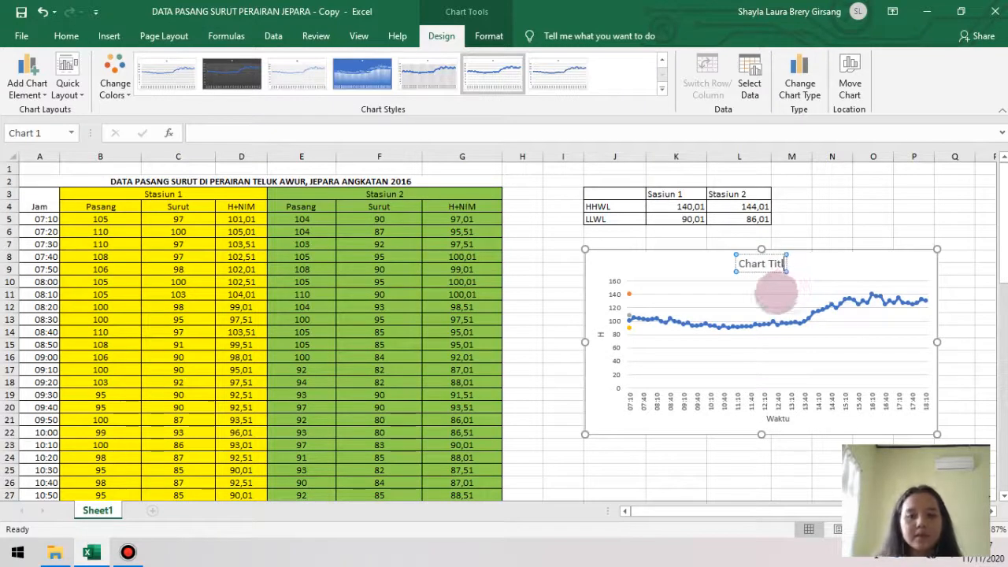
pyautogui.press('BackSpace')
pyautogui.press('BackSpace')
pyautogui.press('BackSpace')
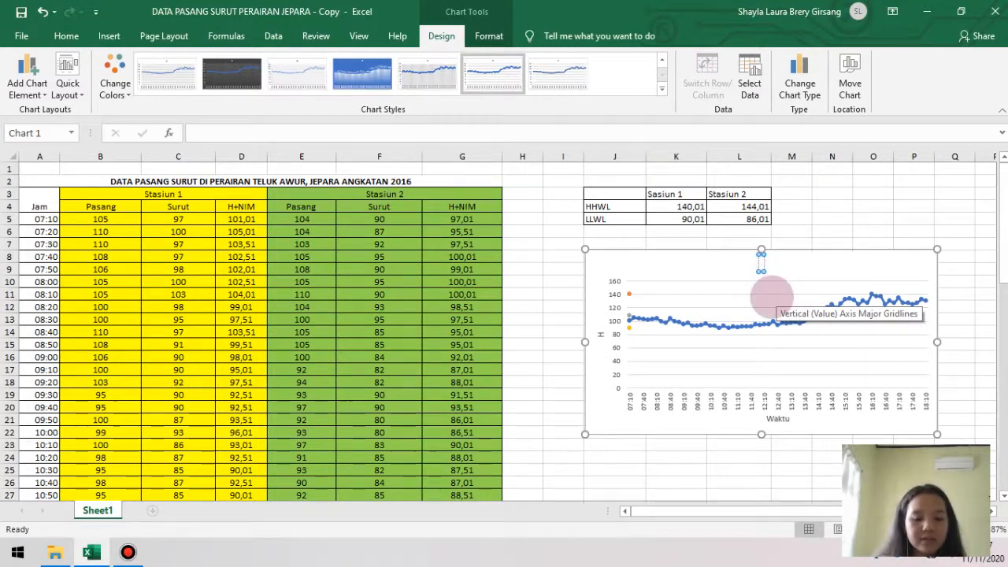
pyautogui.press('capslock')
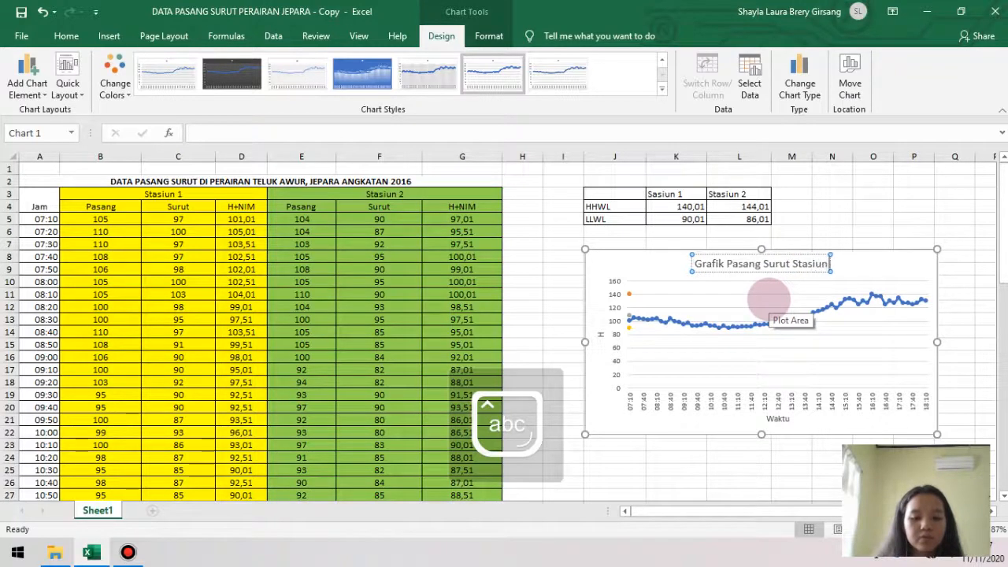
pyautogui.write('1')
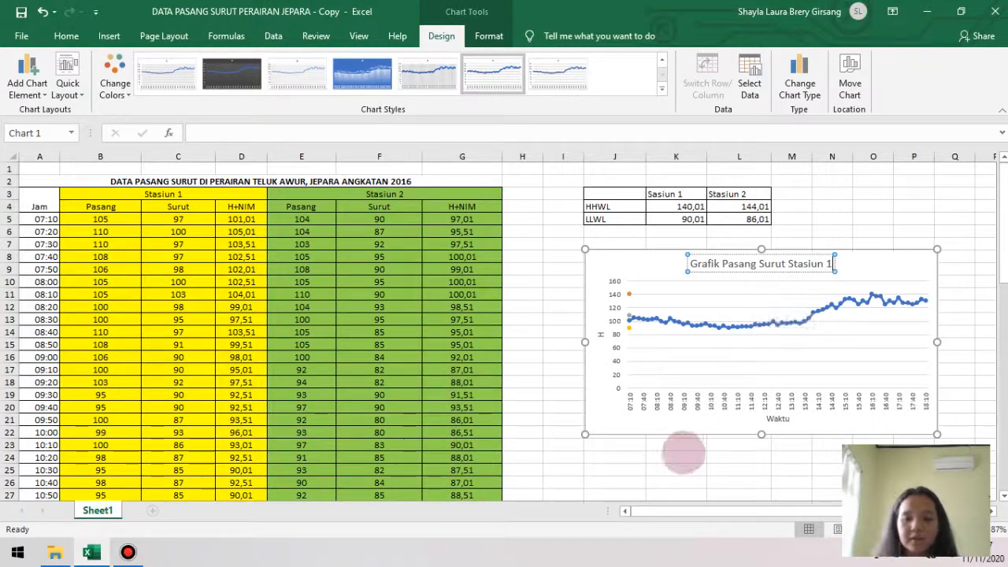
pyautogui.click(684, 453)
pyautogui.click(827, 367)
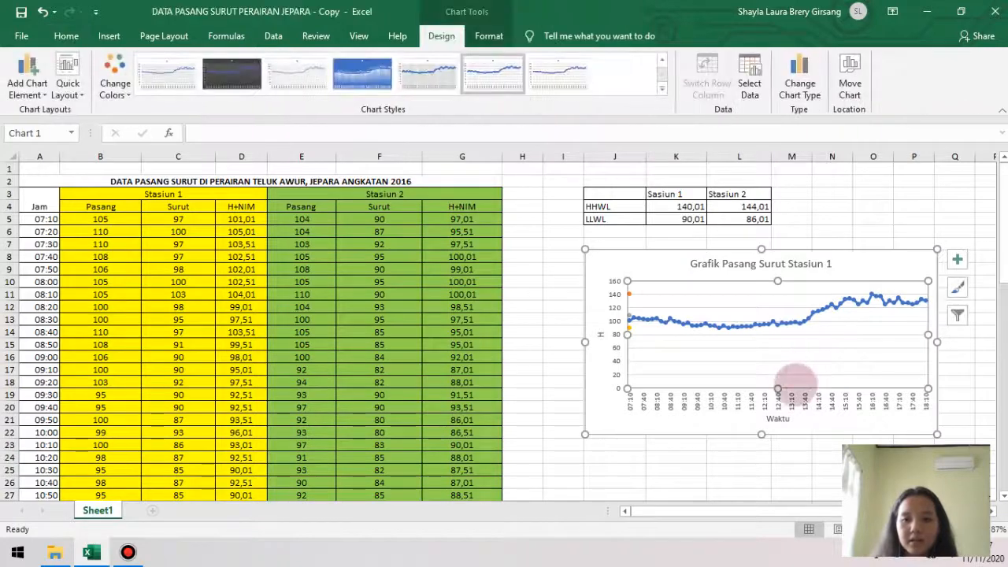
pyautogui.click(803, 430)
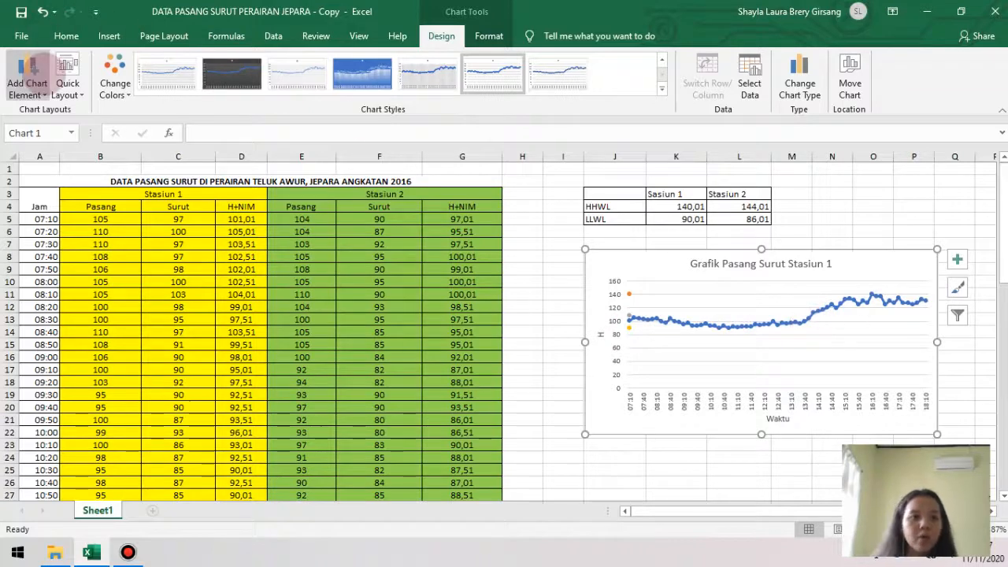
# Step: Add a legend on the right side of the Stasiun 1 chart
pyautogui.click(32, 78)
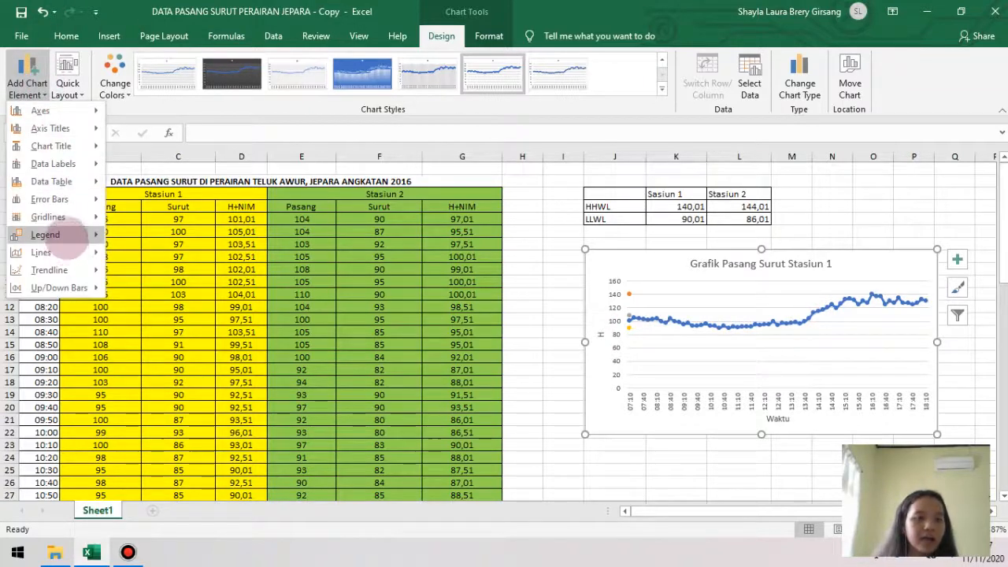
pyautogui.moveTo(66, 243)
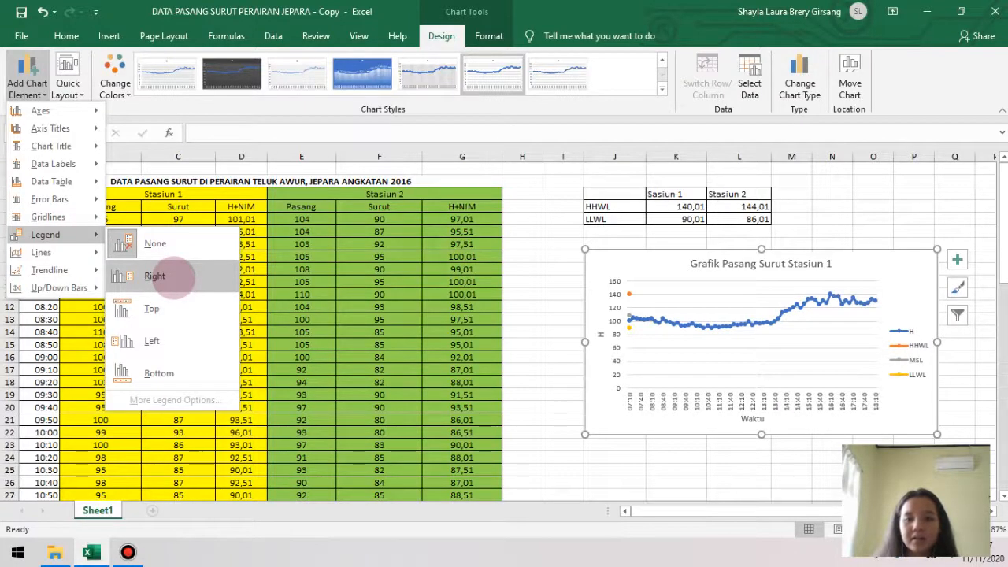
pyautogui.click(170, 276)
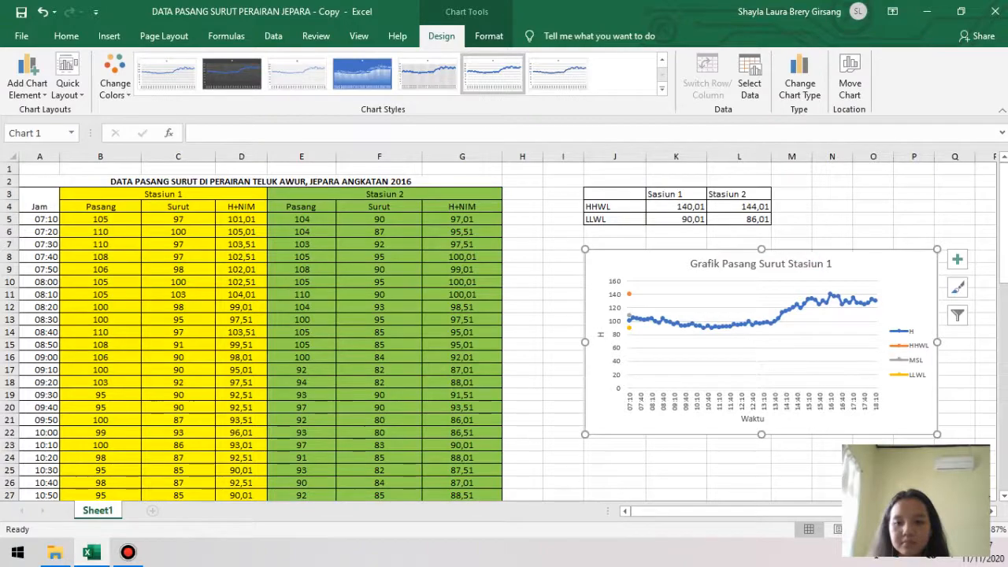
pyautogui.scroll(1, 753, 361)
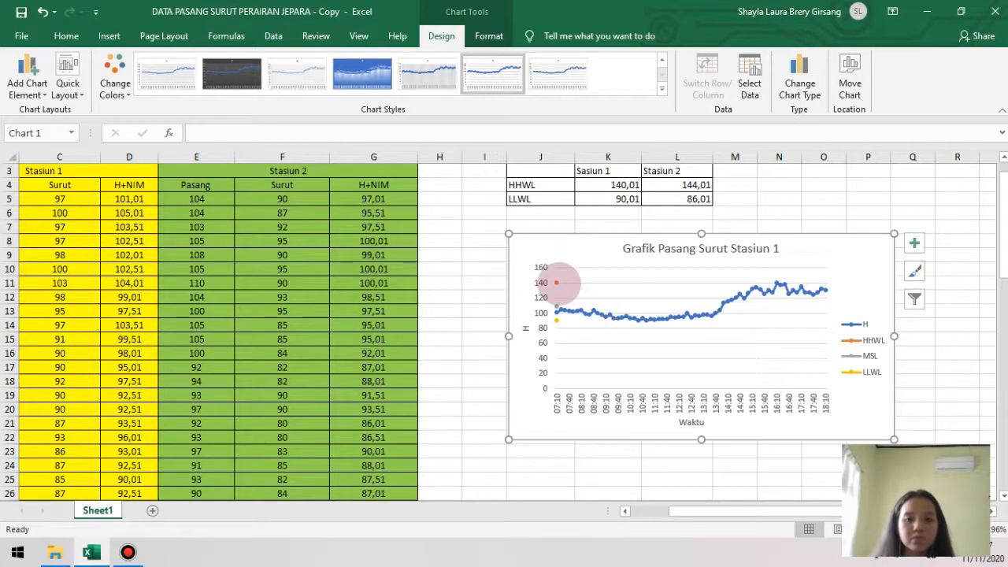
pyautogui.moveTo(557, 282)
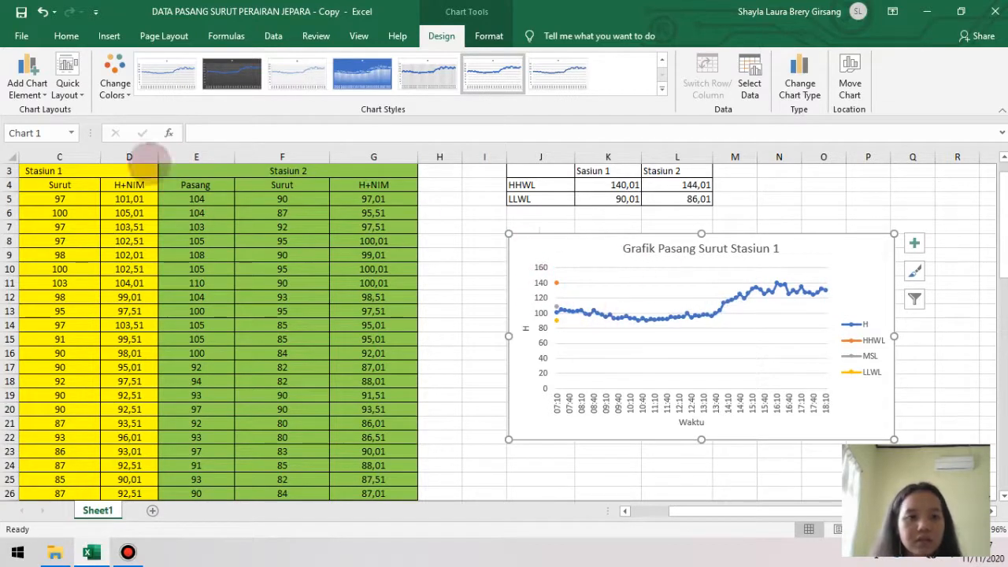
pyautogui.click(108, 36)
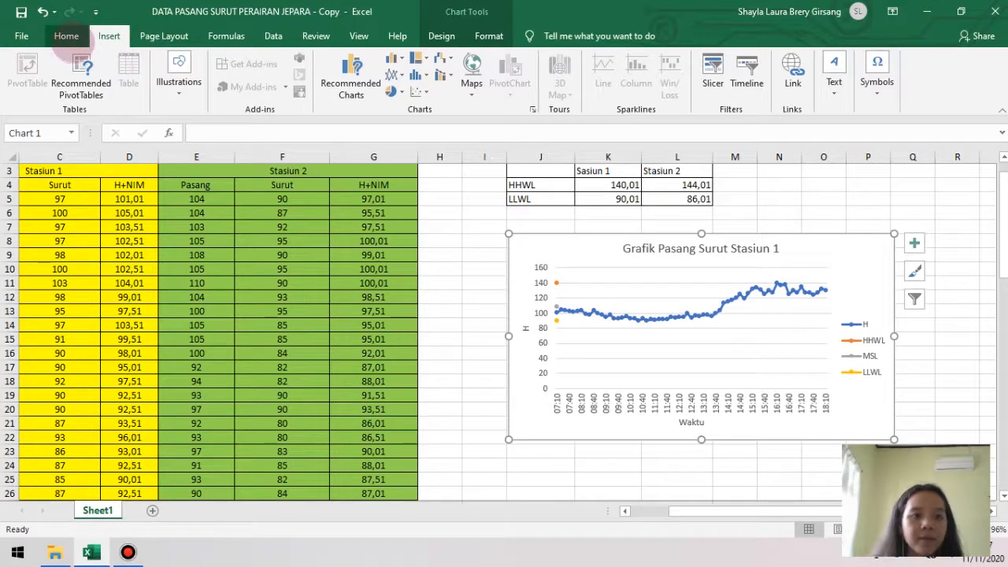
pyautogui.click(66, 36)
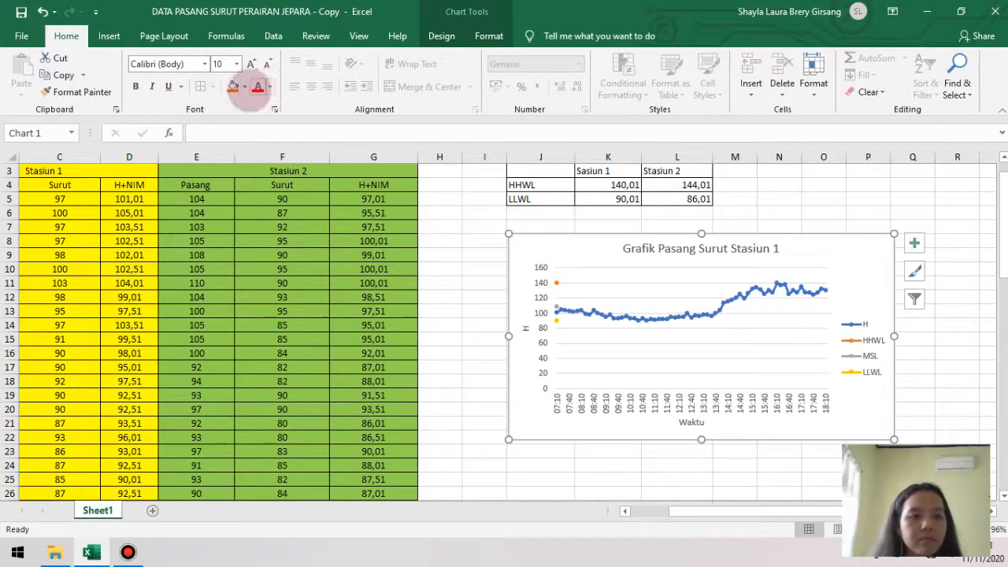
pyautogui.click(109, 36)
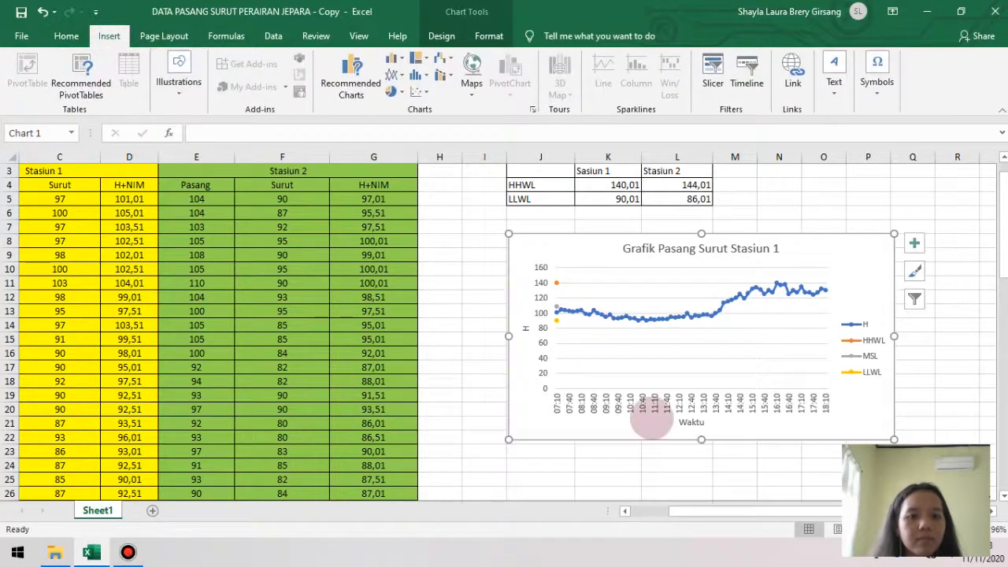
pyautogui.click(669, 466)
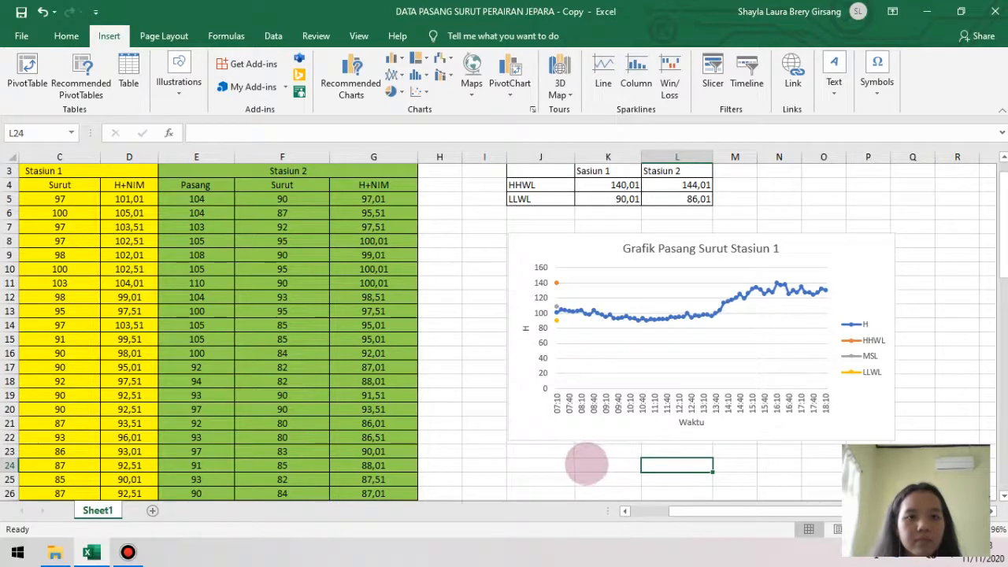
pyautogui.click(586, 463)
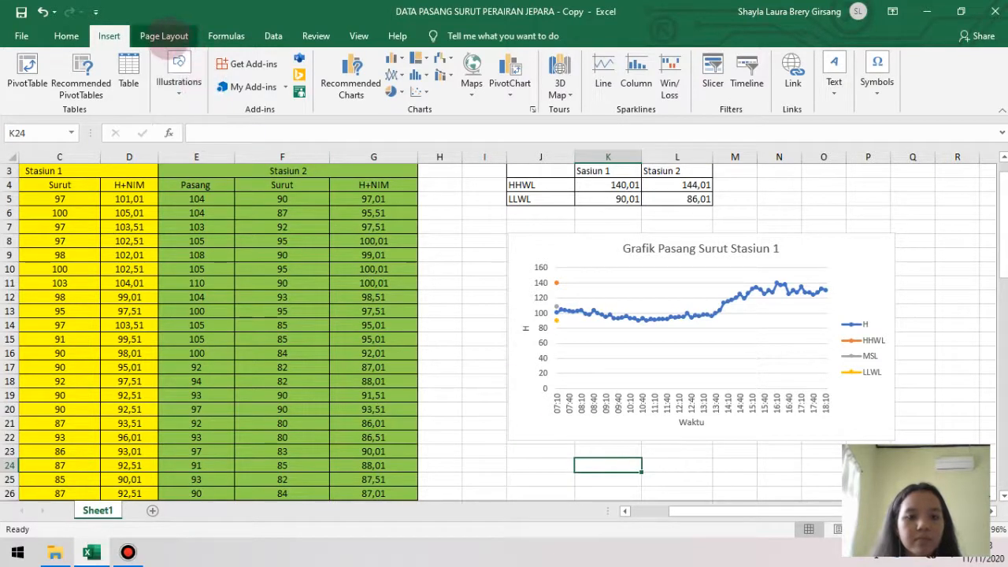
pyautogui.write('\\')
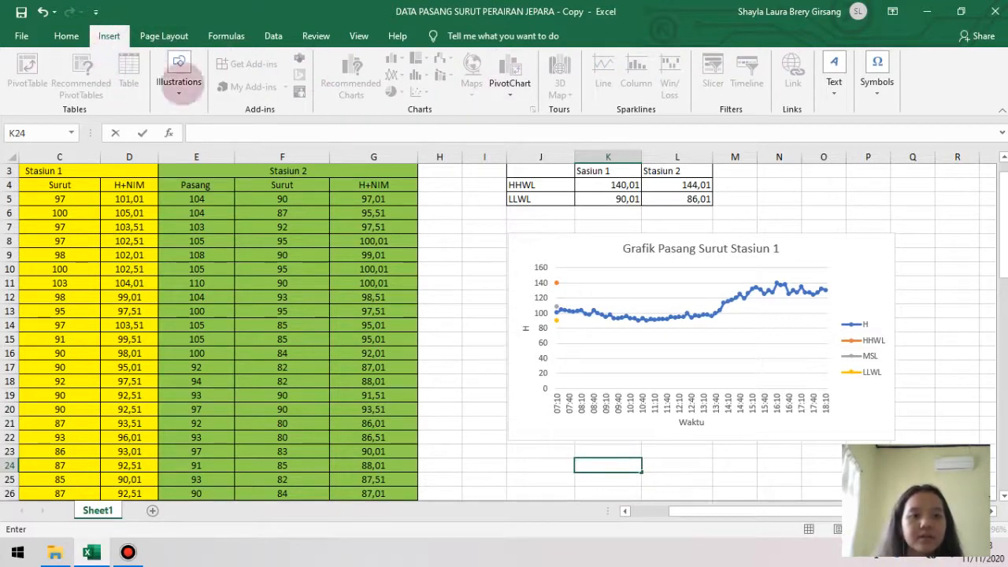
pyautogui.click(181, 87)
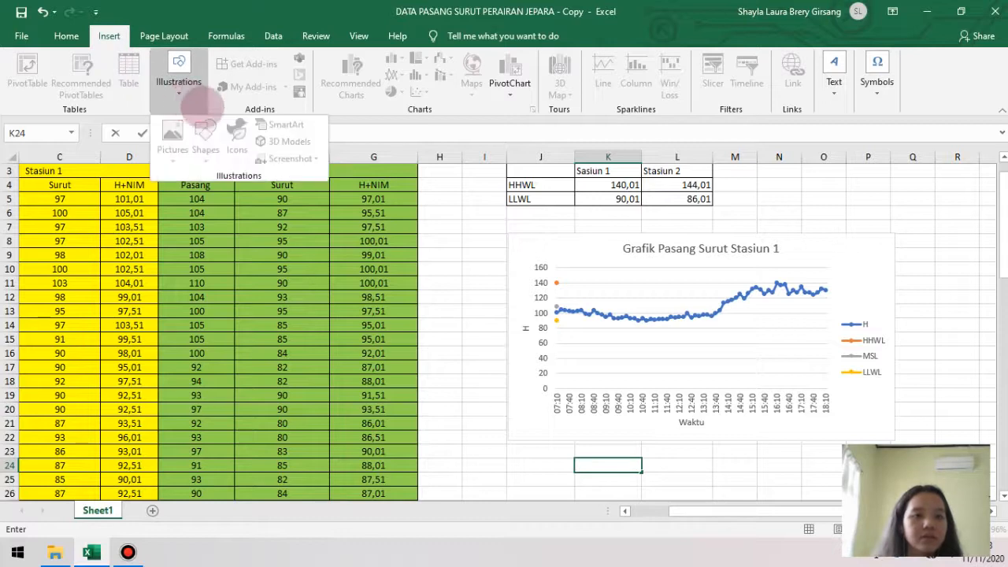
pyautogui.click(659, 406)
# Step: Draw a straight horizontal line about 10.1 cm long inside the chart, from the HHWL point across to the end of the plot
pyautogui.click(646, 374)
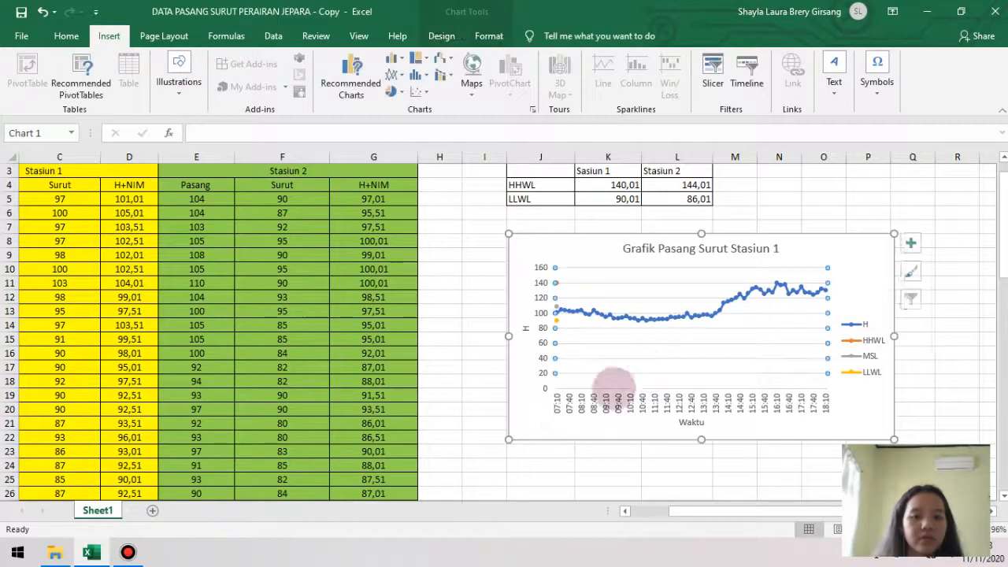
pyautogui.click(179, 87)
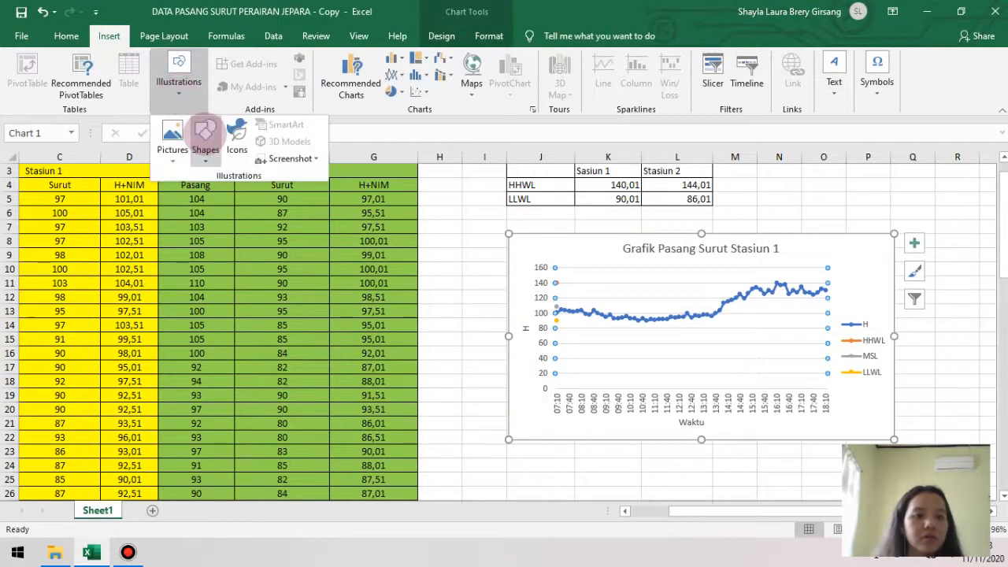
pyautogui.click(205, 136)
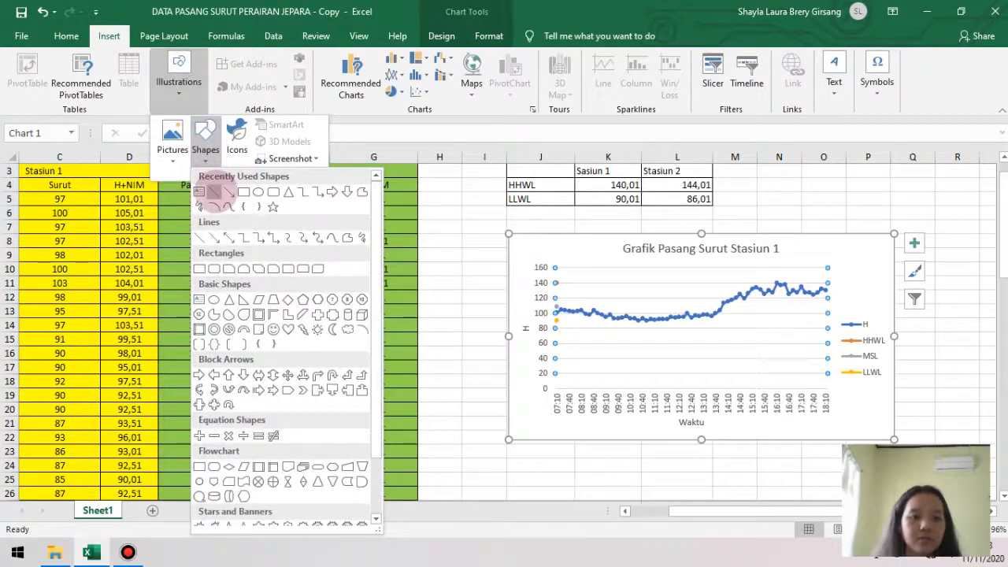
pyautogui.click(214, 191)
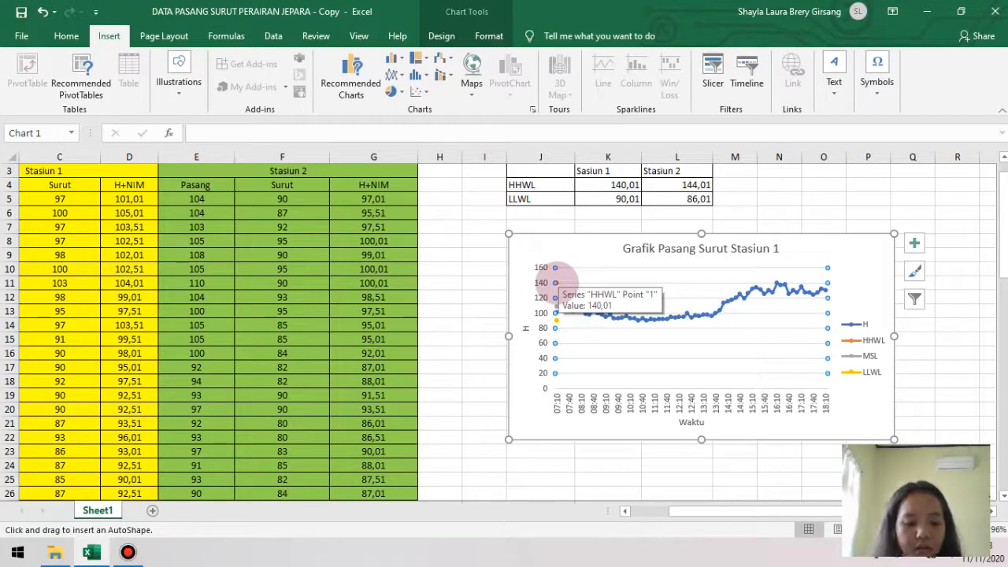
pyautogui.moveTo(557, 283); pyautogui.dragTo(557, 283)
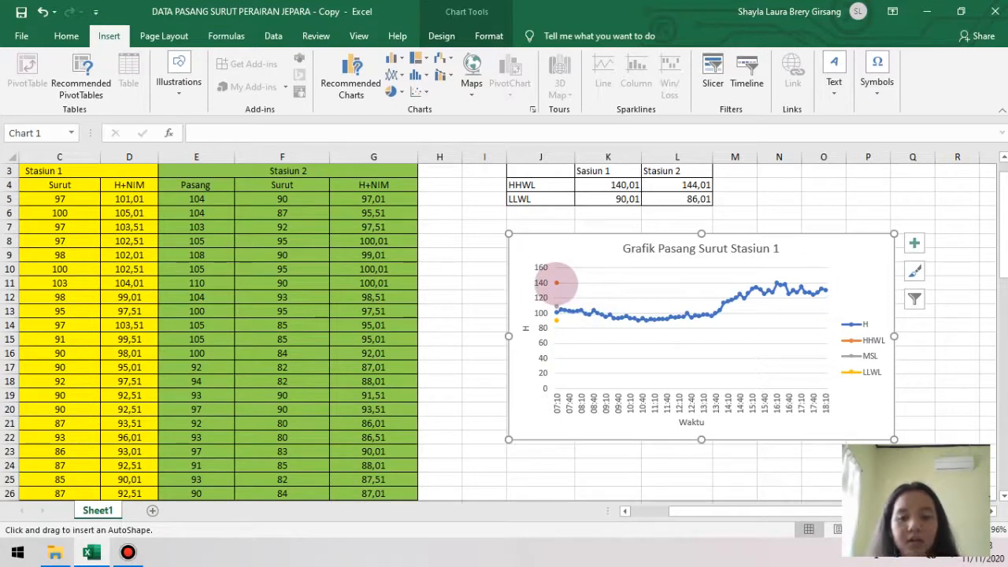
pyautogui.moveTo(557, 283); pyautogui.dragTo(671, 284)
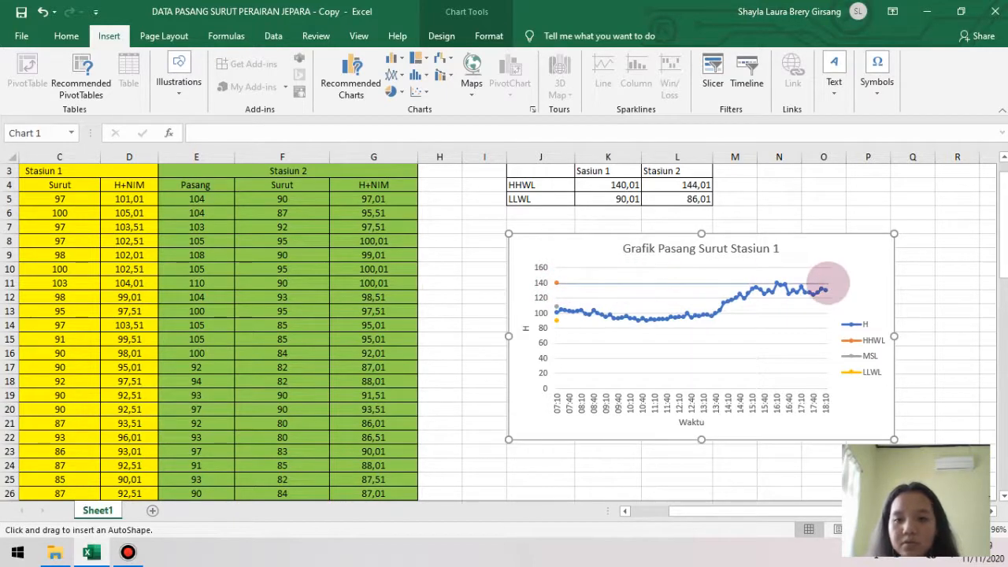
pyautogui.moveTo(827, 282); pyautogui.dragTo(827, 282)
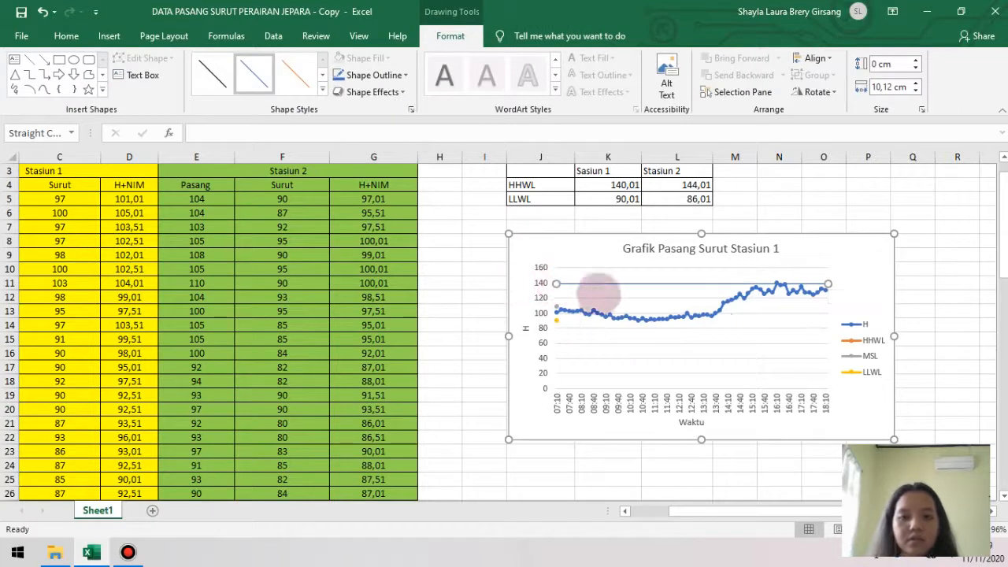
# Step: Colour the HHWL line orange and set its outline weight to 1 pt
pyautogui.click(302, 79)
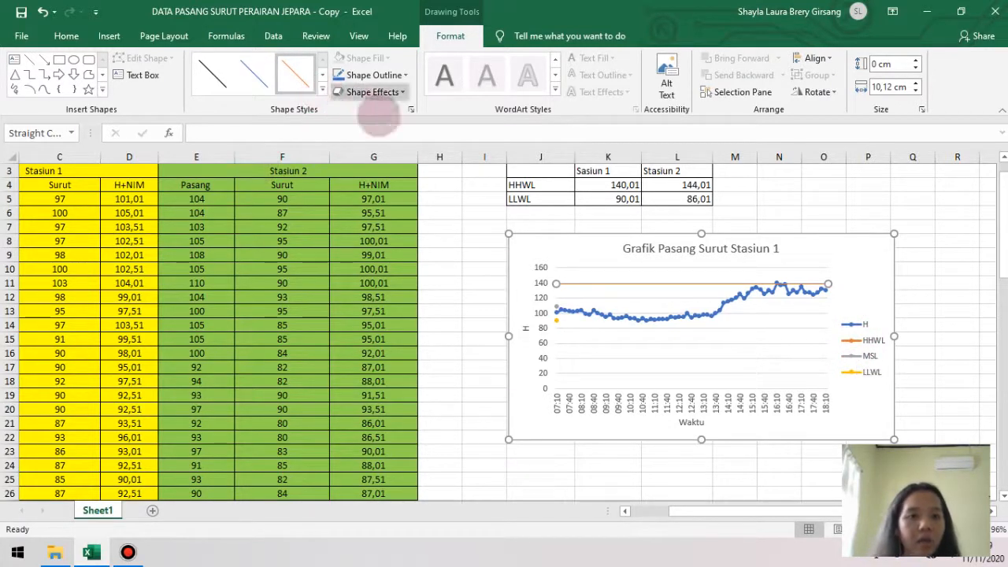
pyautogui.click(372, 75)
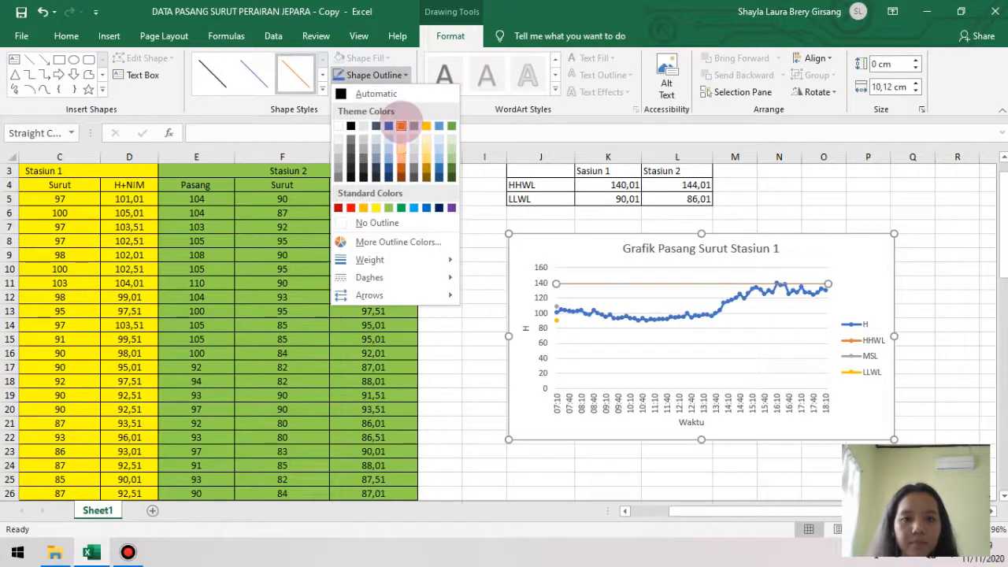
pyautogui.click(401, 126)
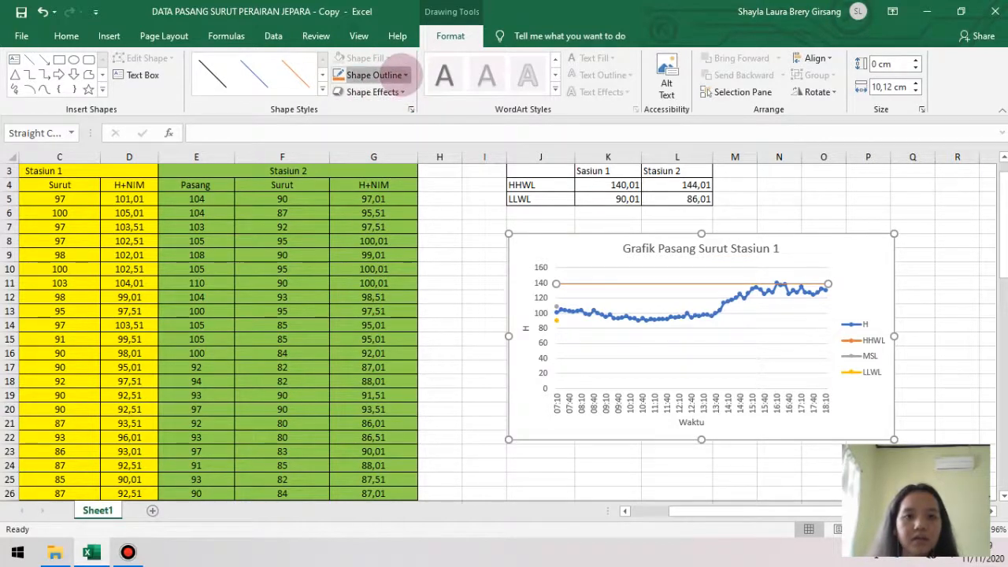
pyautogui.click(403, 75)
pyautogui.moveTo(390, 261)
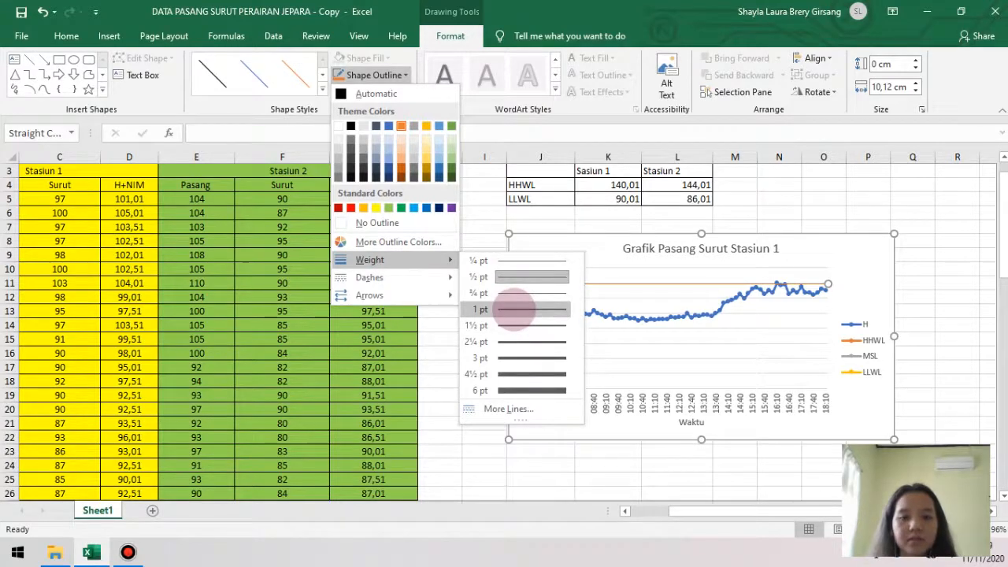
pyautogui.click(515, 310)
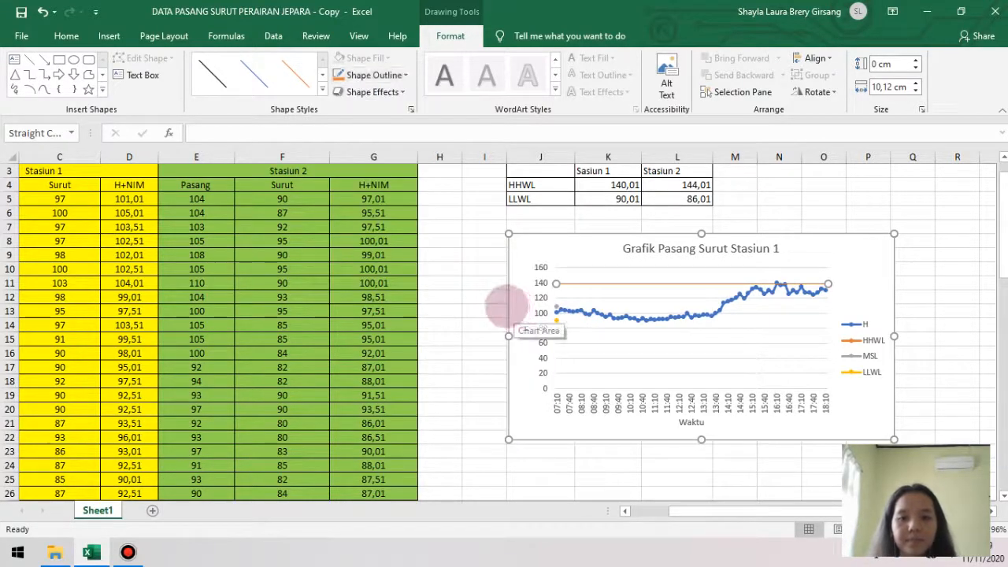
pyautogui.click(493, 292)
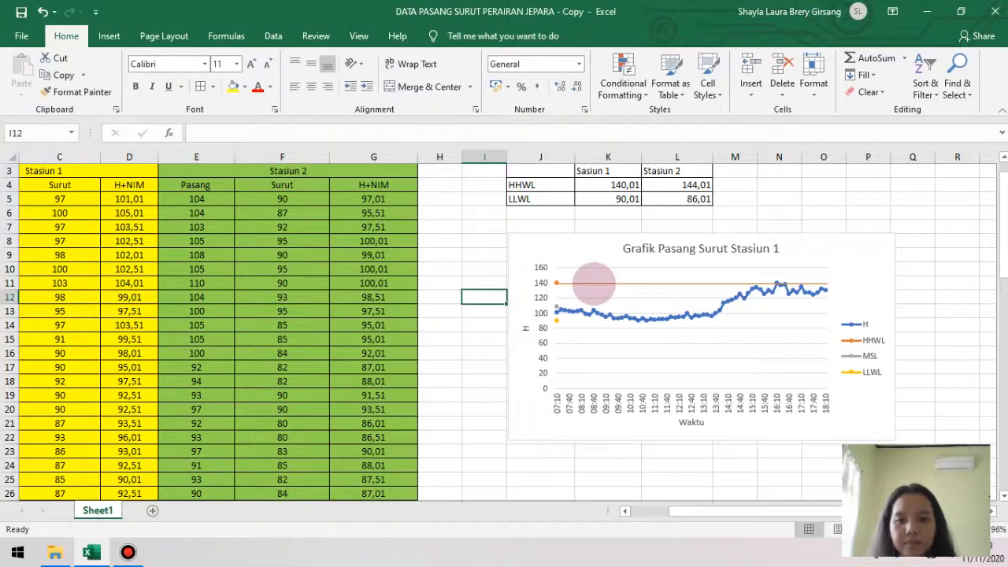
# Step: Thicken the orange HHWL line to a weight of 1½ pt
pyautogui.click(595, 282)
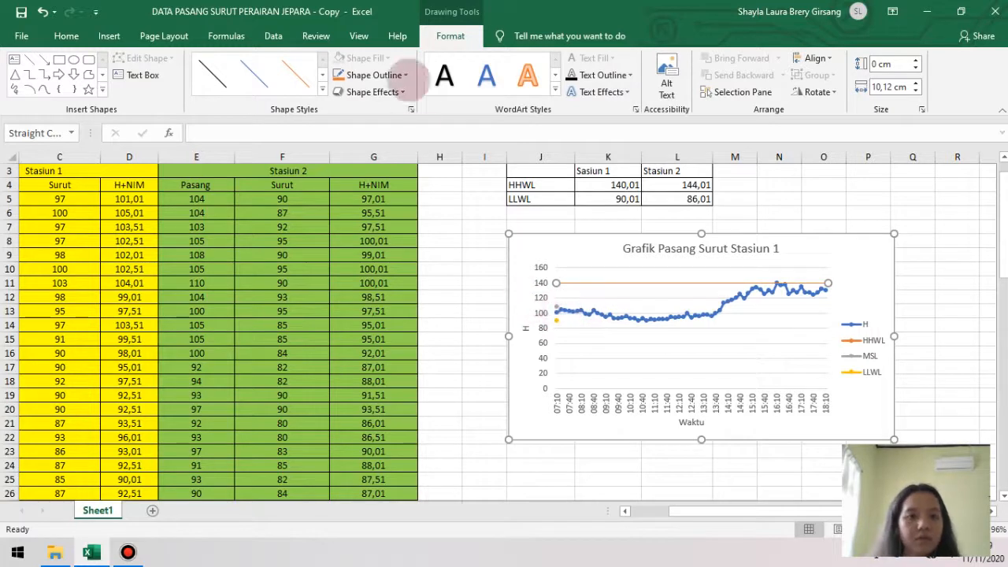
pyautogui.click(376, 75)
pyautogui.moveTo(384, 266)
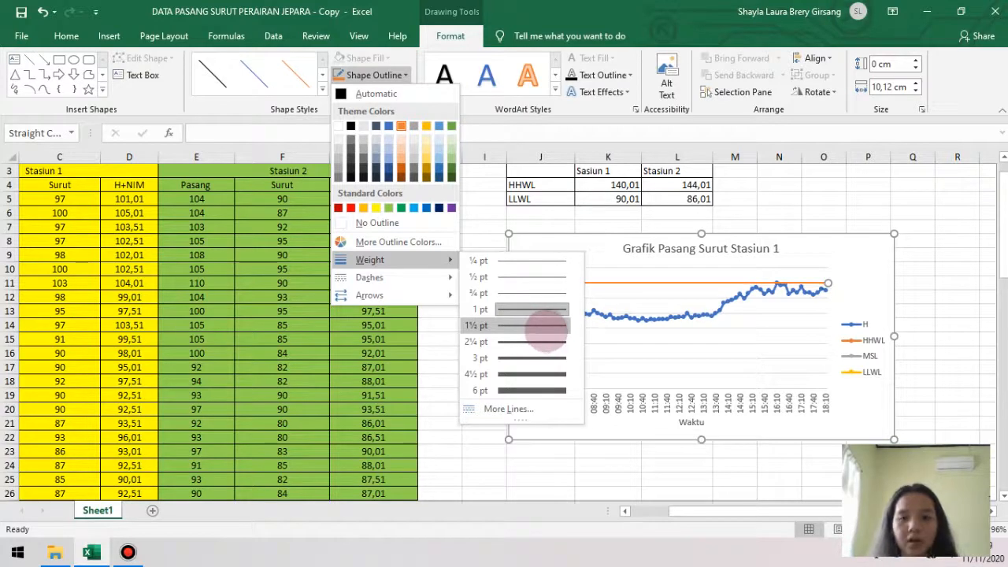
pyautogui.click(545, 330)
pyautogui.click(478, 367)
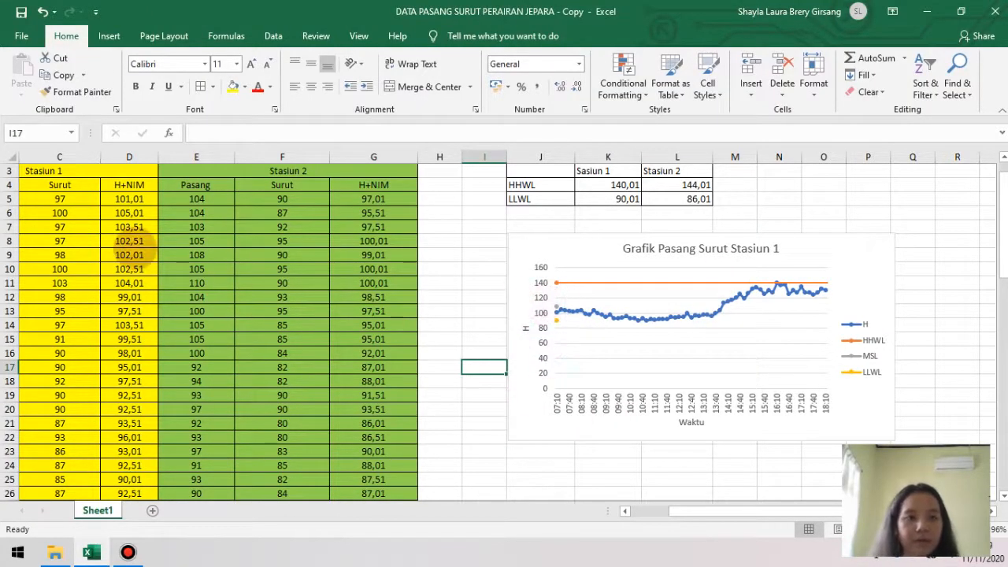
# Step: Draw a straight horizontal line about 10.1 cm long inside the chart, from the MSL point across to the end of the plot
pyautogui.click(528, 401)
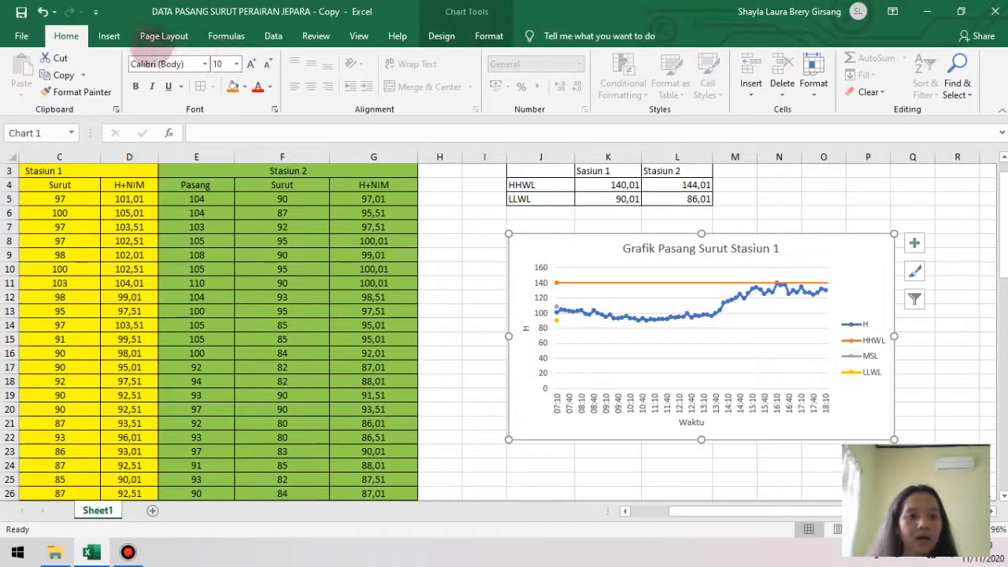
pyautogui.click(109, 35)
pyautogui.click(178, 82)
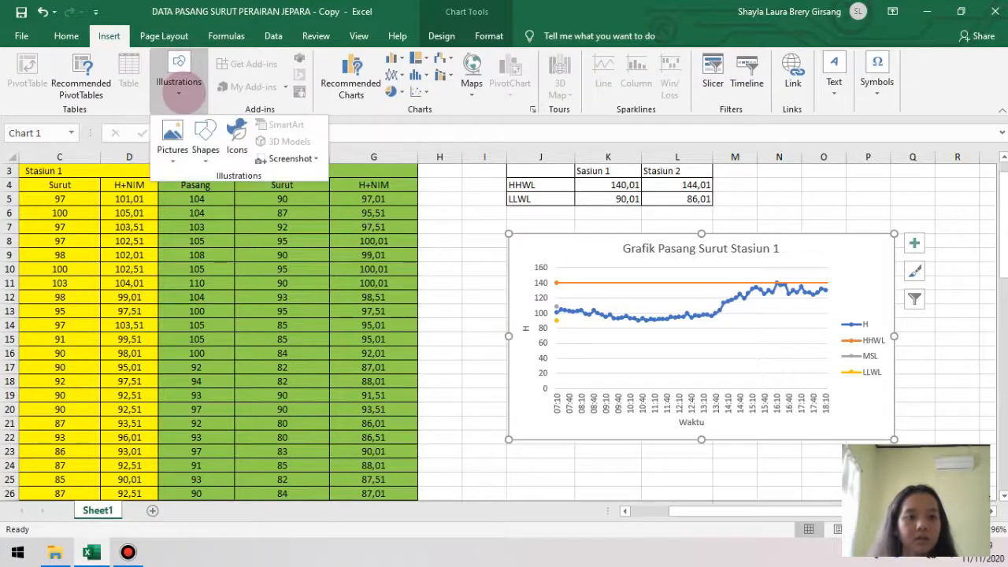
pyautogui.click(205, 137)
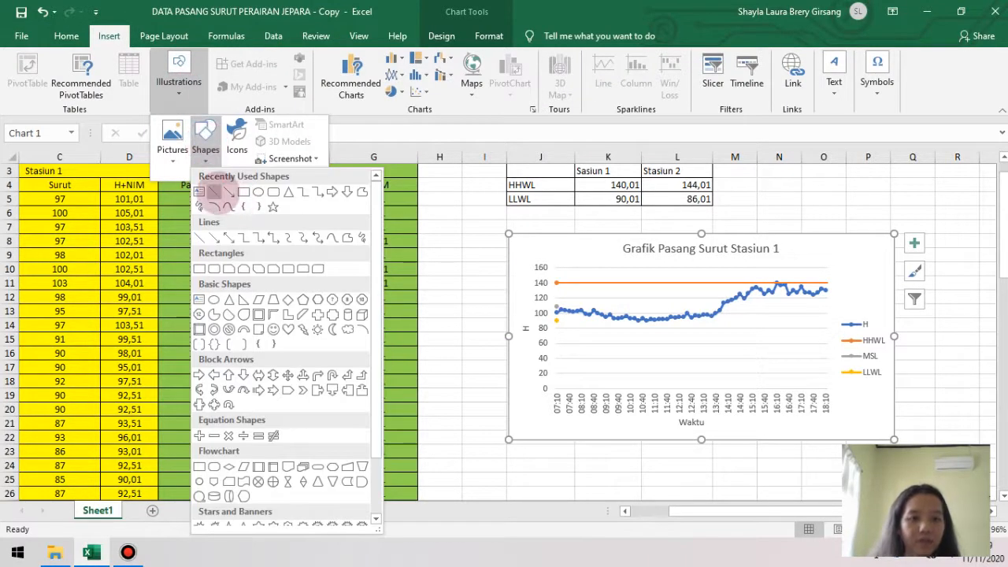
pyautogui.click(215, 192)
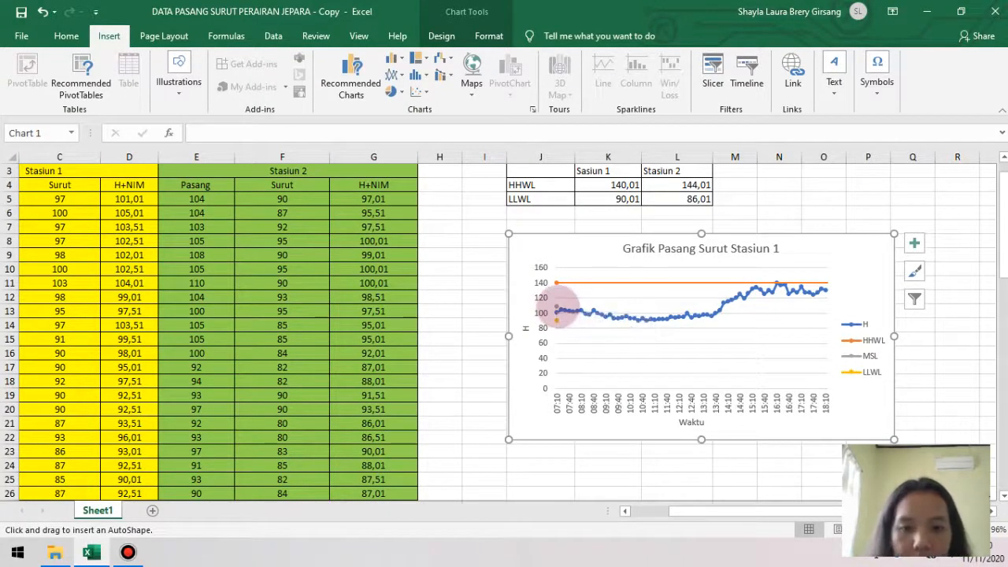
pyautogui.moveTo(556, 307)
pyautogui.mouseDown()
pyautogui.moveTo(711, 320)
pyautogui.moveTo(827, 307)
pyautogui.mouseUp()
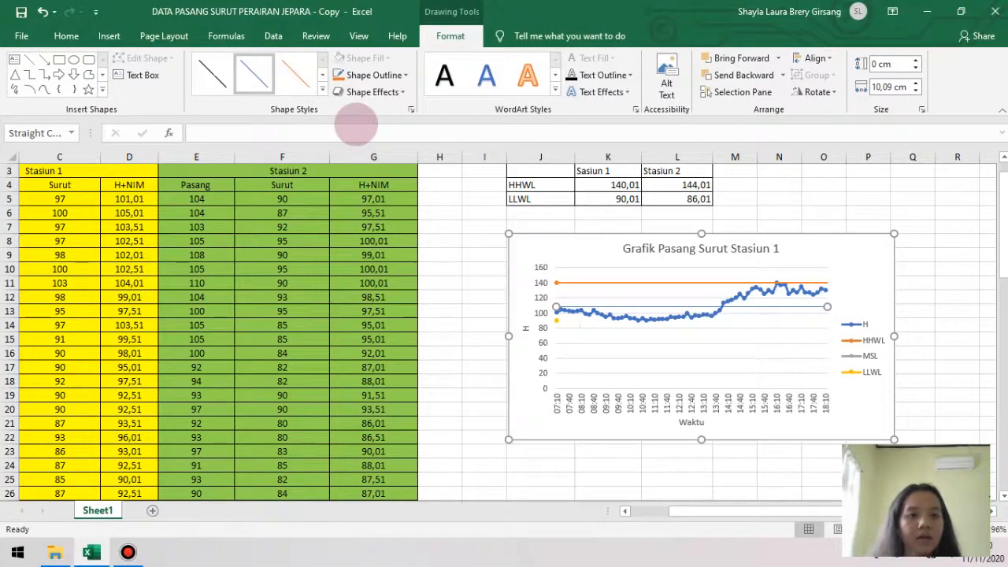
# Step: Colour the MSL line in the Stasiun 1 chart dark grey and increase its outline weight
pyautogui.click(322, 89)
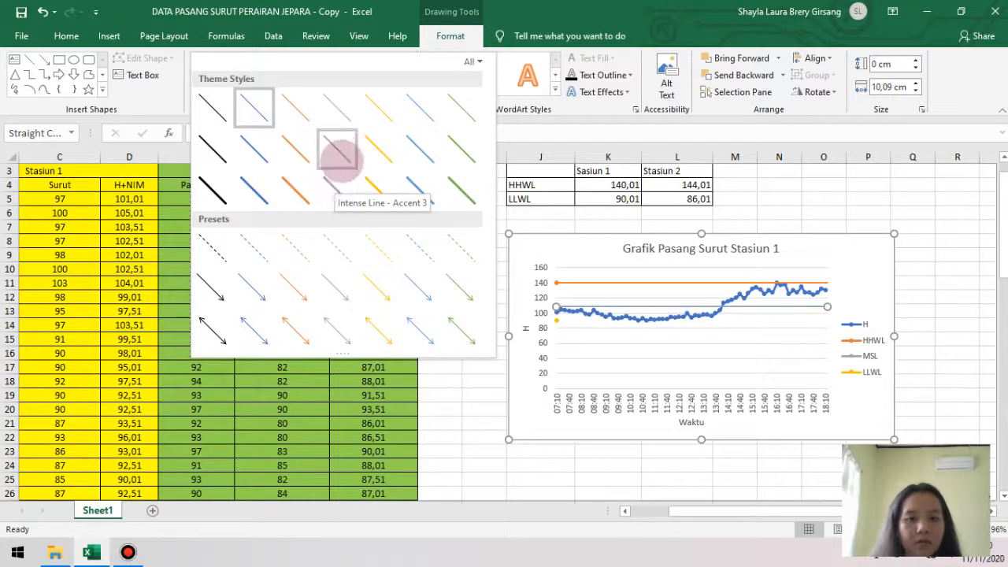
pyautogui.click(337, 183)
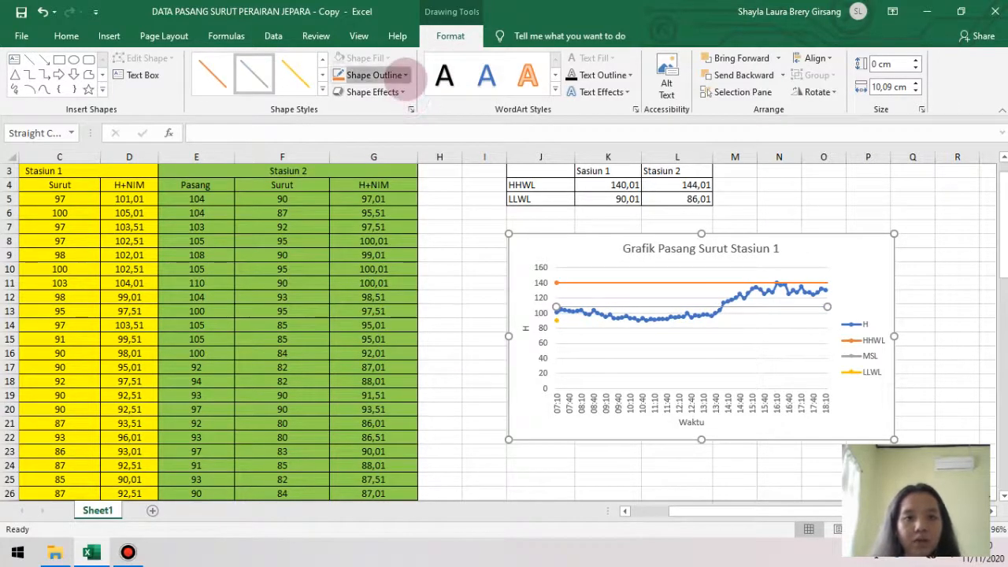
pyautogui.click(386, 75)
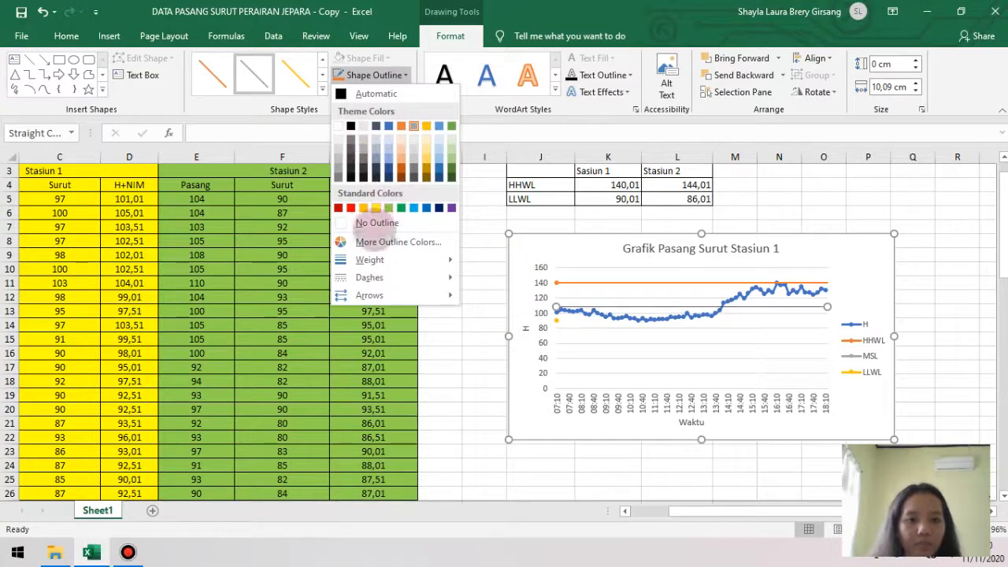
pyautogui.click(338, 176)
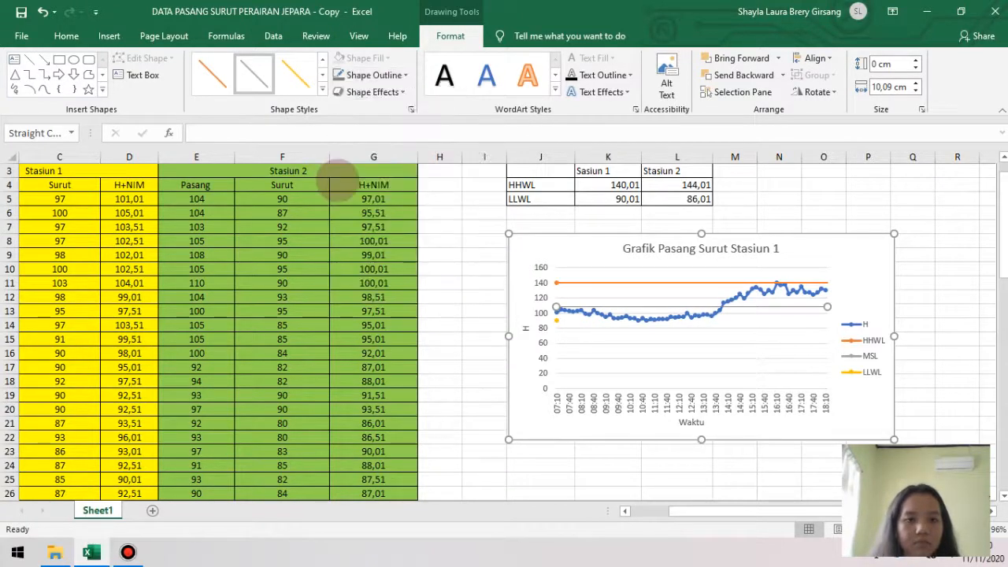
pyautogui.click(370, 74)
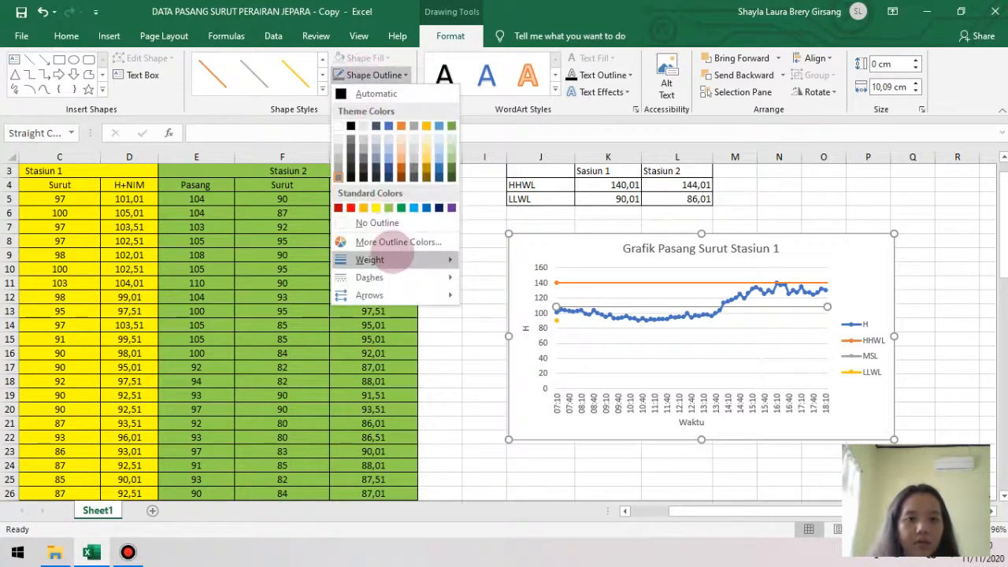
pyautogui.moveTo(436, 259)
pyautogui.click(549, 325)
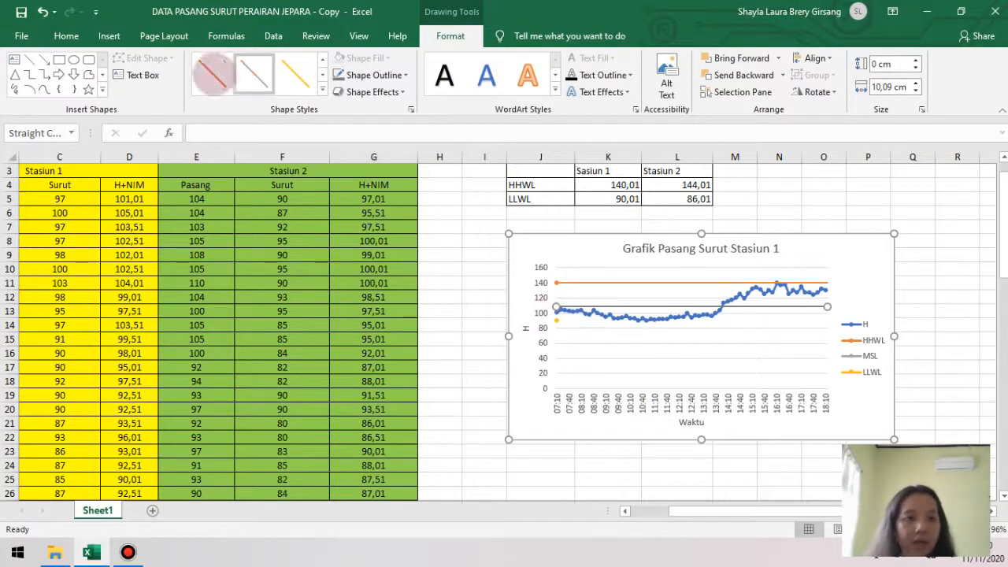
# Step: Draw a straight horizontal line about 10.2 cm long inside the chart, from the LLWL point across to the end of the plot
pyautogui.click(109, 36)
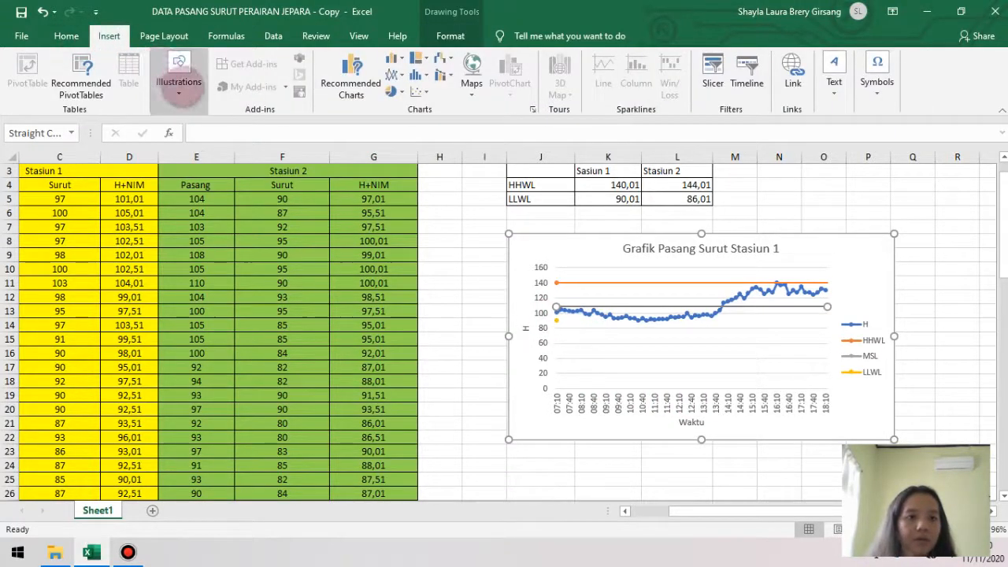
pyautogui.click(179, 85)
pyautogui.click(204, 136)
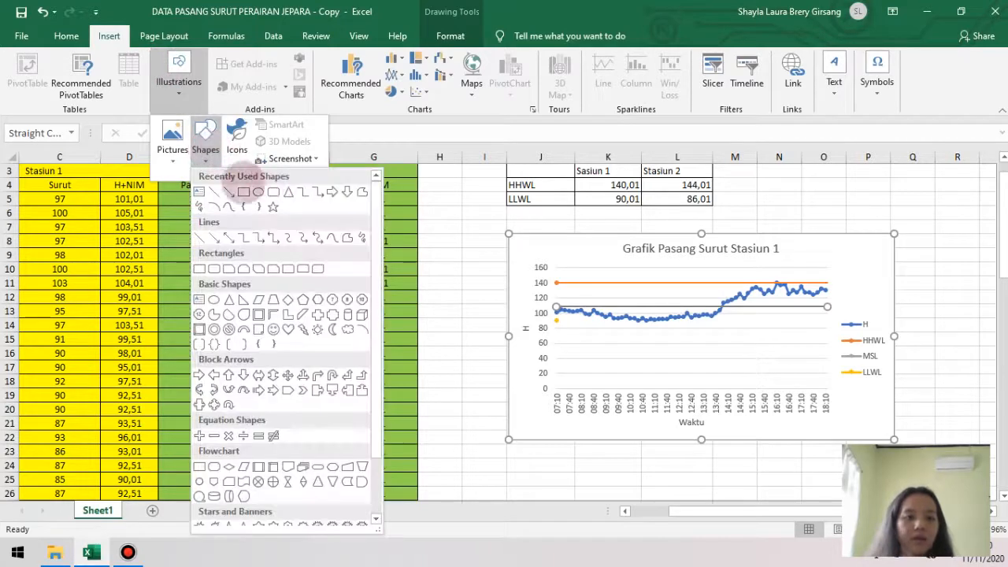
pyautogui.click(213, 192)
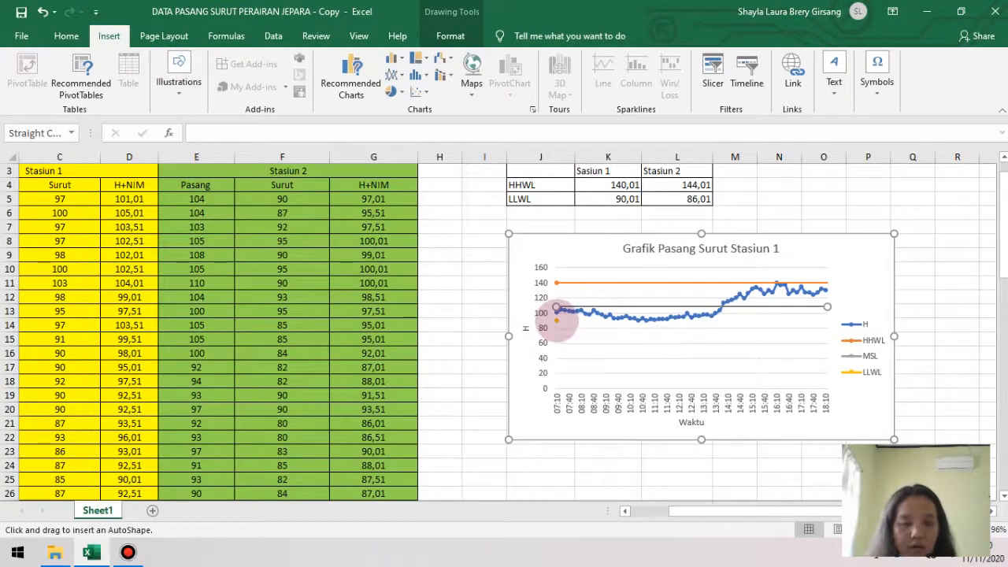
pyautogui.moveTo(563, 322); pyautogui.dragTo(806, 329)
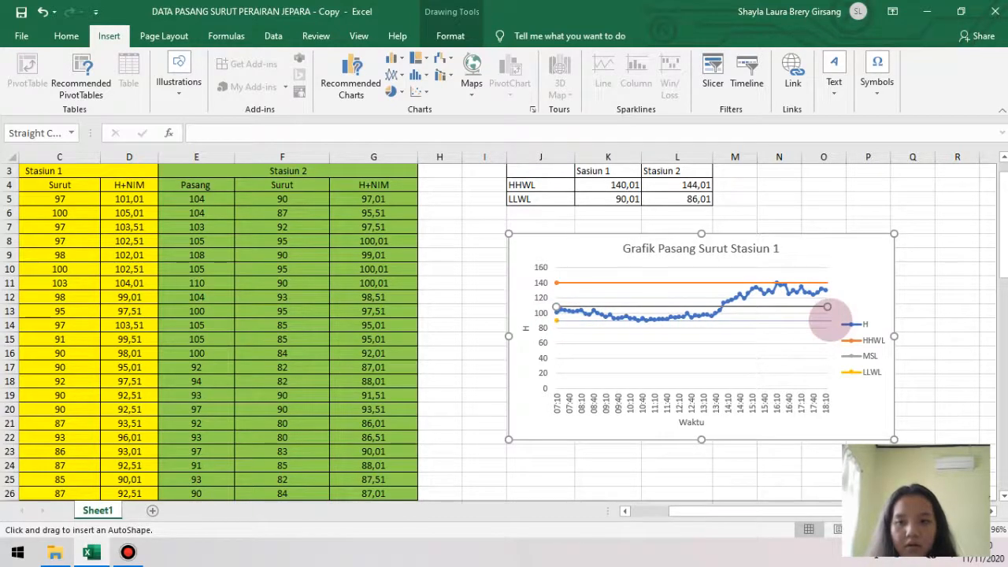
pyautogui.moveTo(828, 307); pyautogui.dragTo(830, 315)
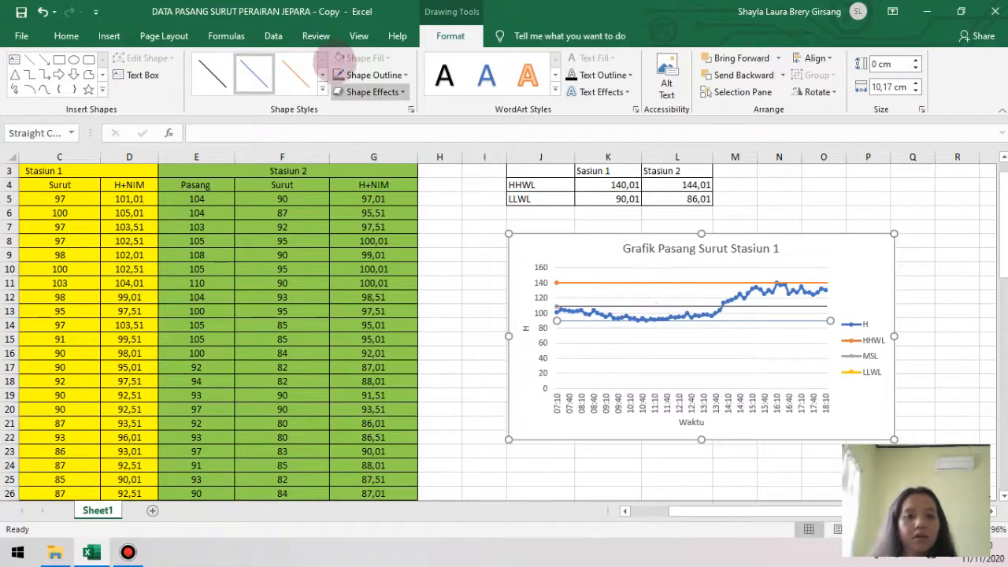
# Step: Colour the LLWL line gold and increase its outline weight
pyautogui.click(372, 79)
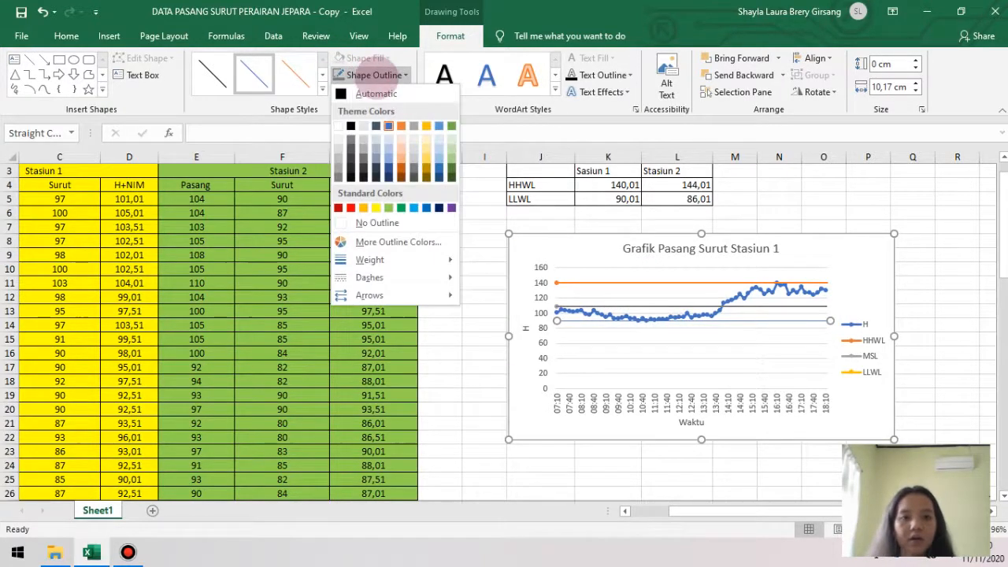
pyautogui.click(427, 126)
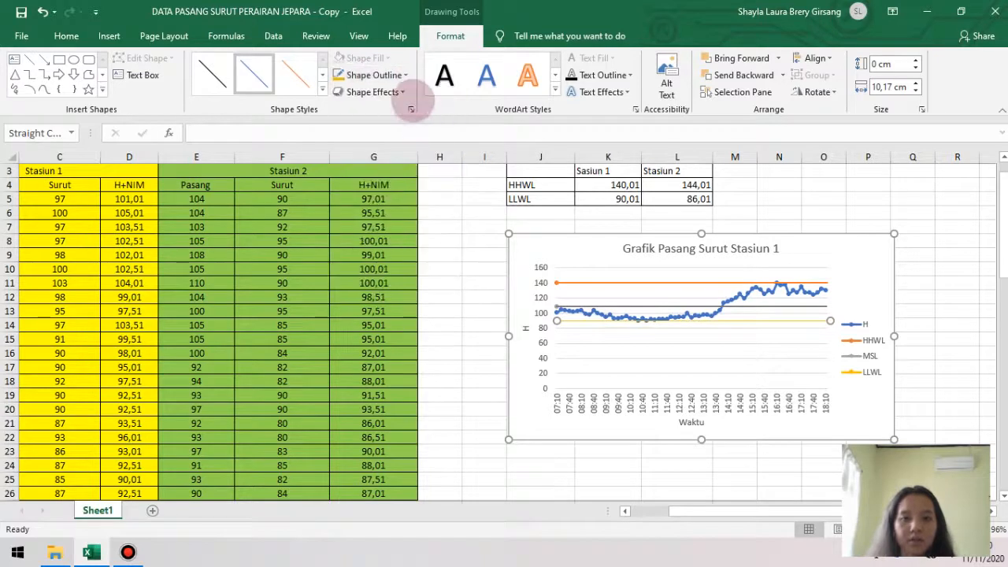
pyautogui.click(406, 76)
pyautogui.moveTo(445, 260)
pyautogui.click(533, 326)
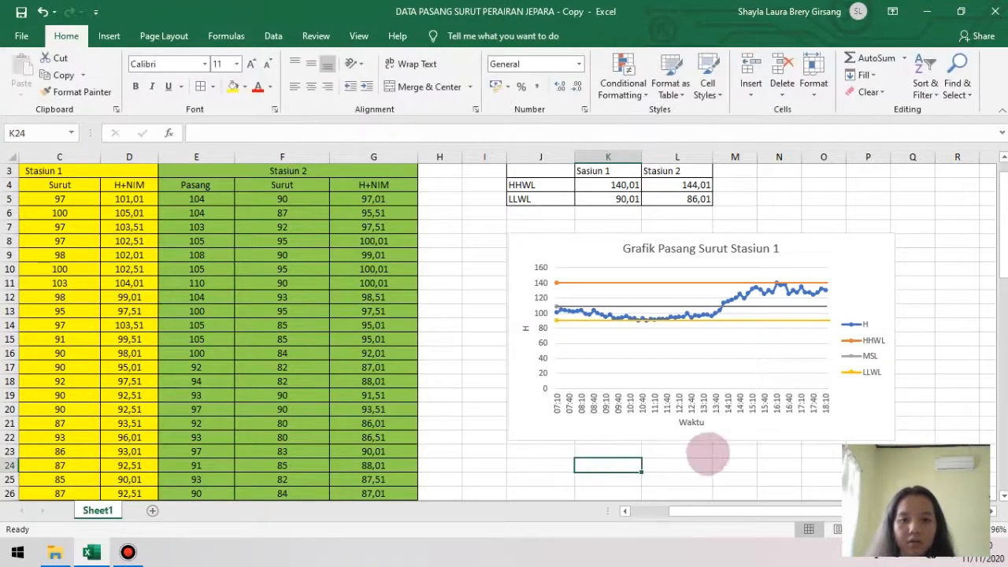
# Step: Insert an empty 2-D line chart with markers, starting from blank cell J25 below the Stasiun 1 chart
pyautogui.scroll(-3, 765, 462)
pyautogui.scroll(3, 711, 387)
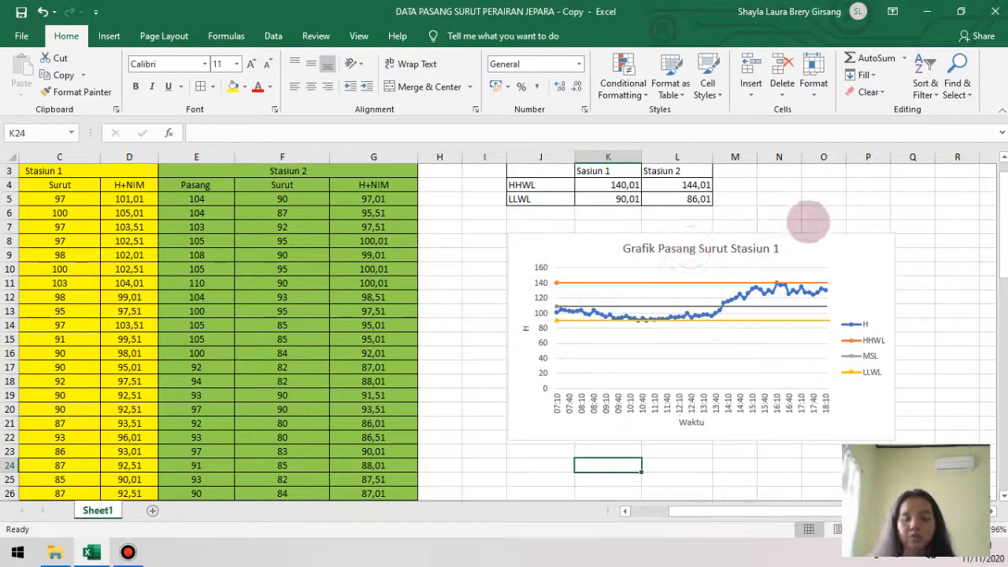
pyautogui.scroll(-4, 792, 304)
pyautogui.scroll(2, 738, 465)
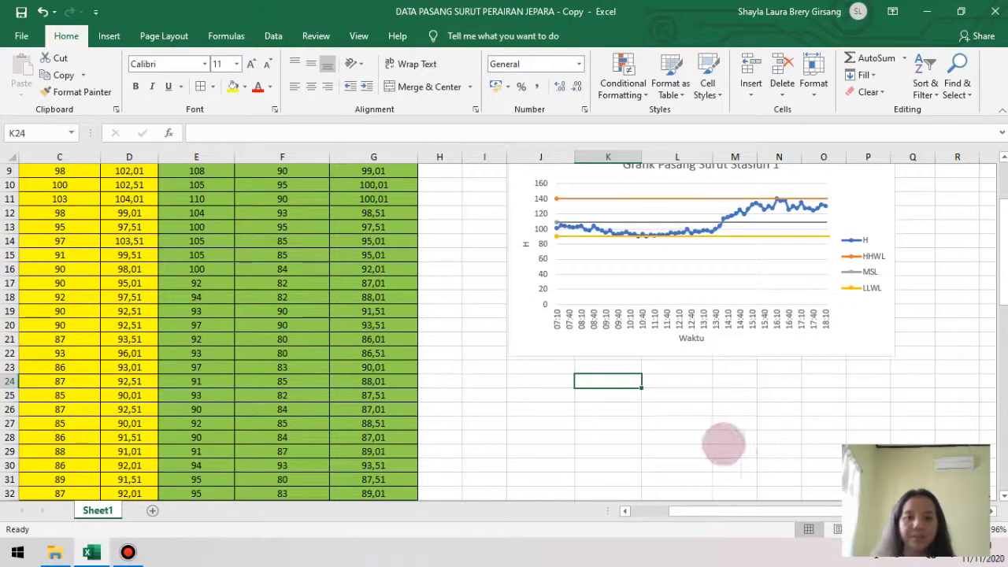
pyautogui.click(724, 439)
pyautogui.scroll(-1, 531, 419)
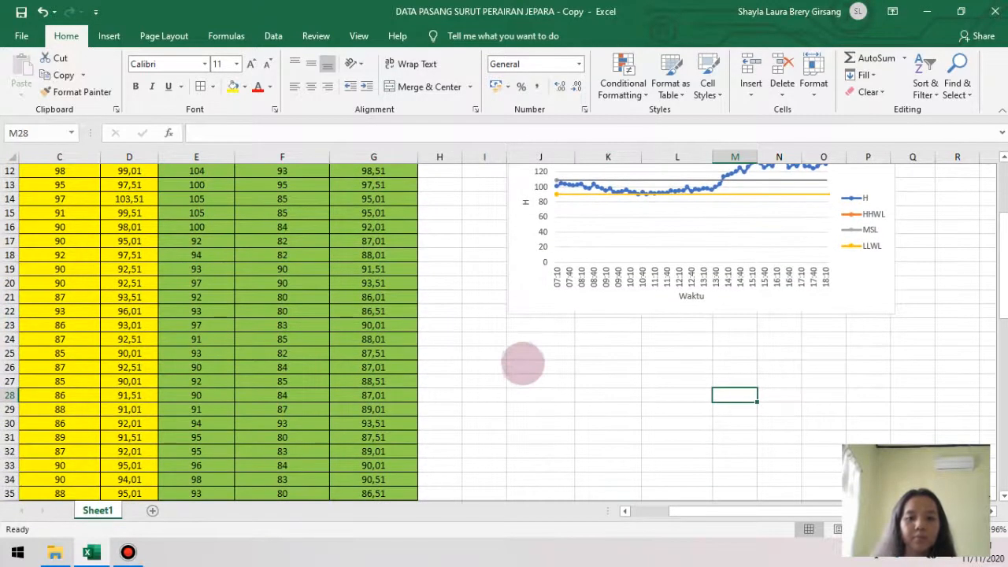
pyautogui.click(541, 367)
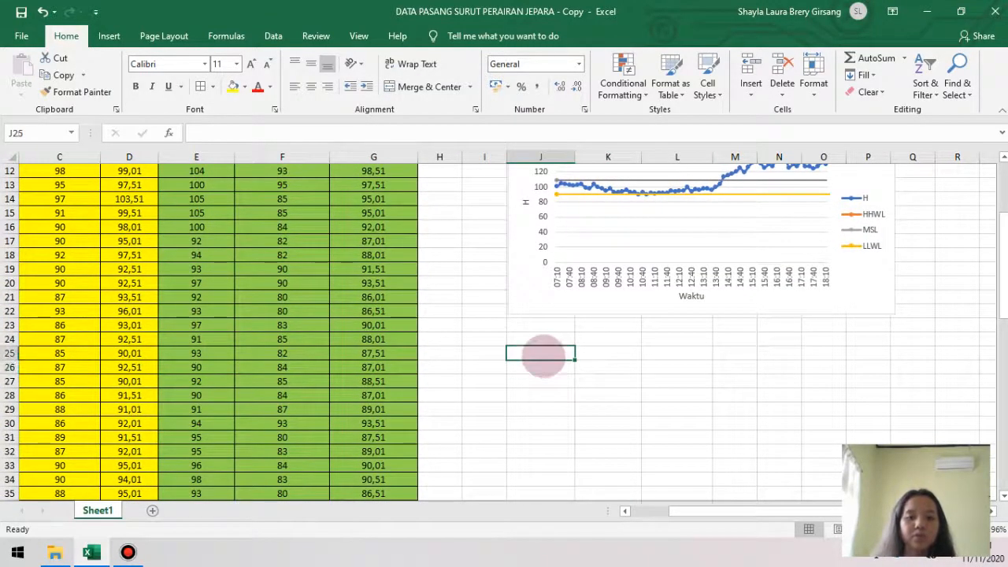
pyautogui.click(109, 36)
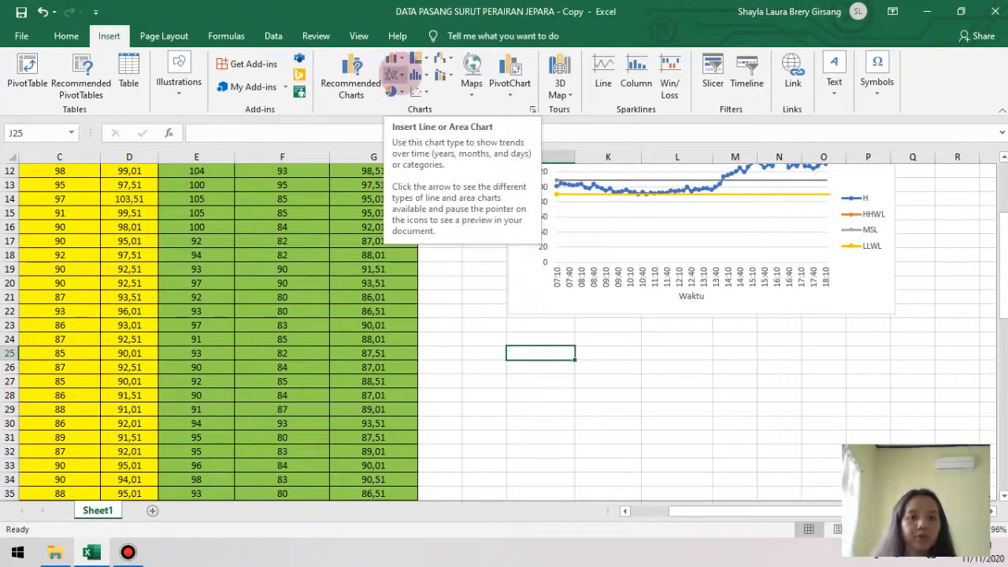
pyautogui.click(391, 74)
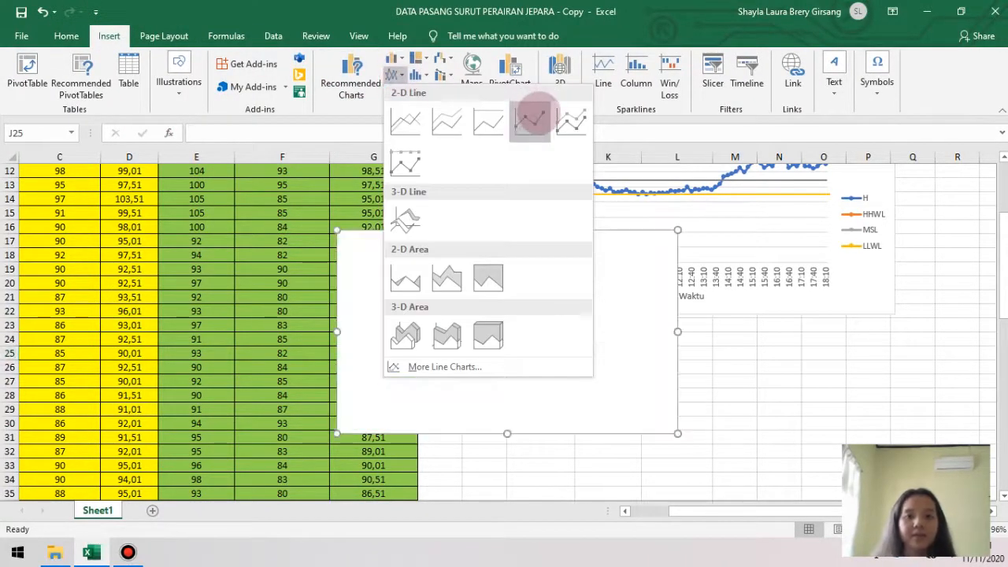
pyautogui.click(531, 118)
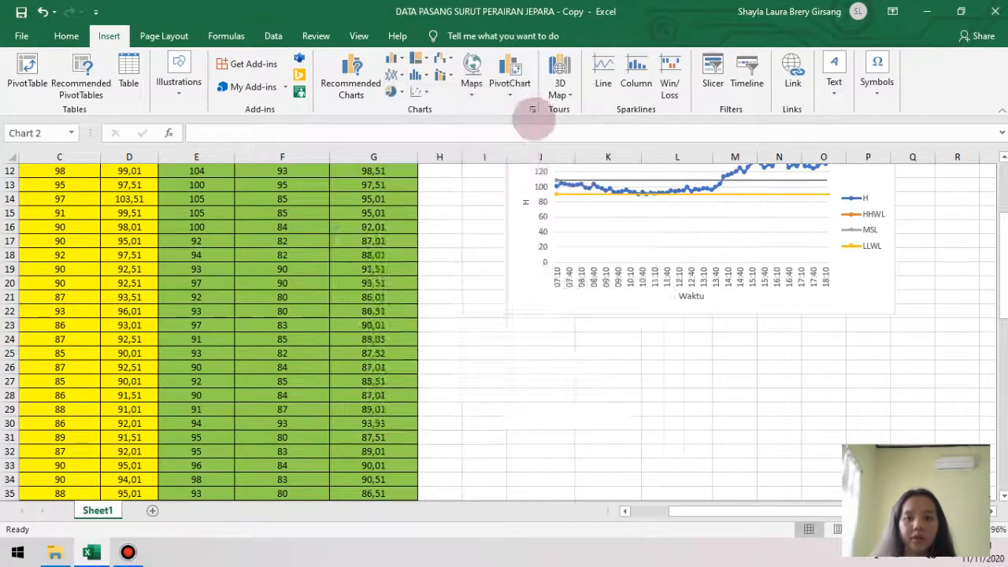
# Step: Position the empty chart directly below the Stasiun 1 chart, from row 24, and widen it to match that chart
pyautogui.moveTo(486, 336); pyautogui.dragTo(643, 430)
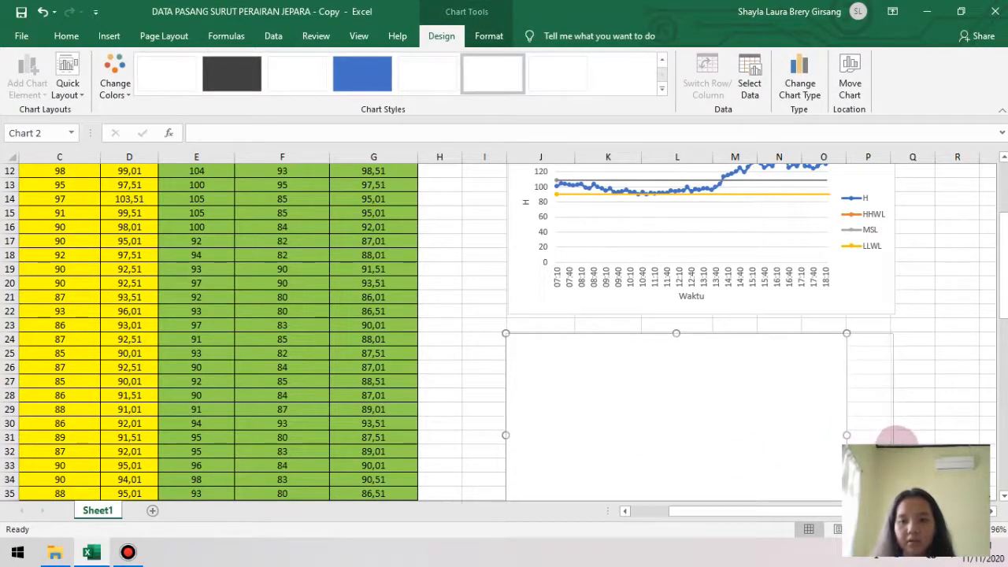
pyautogui.scroll(-3, 793, 393)
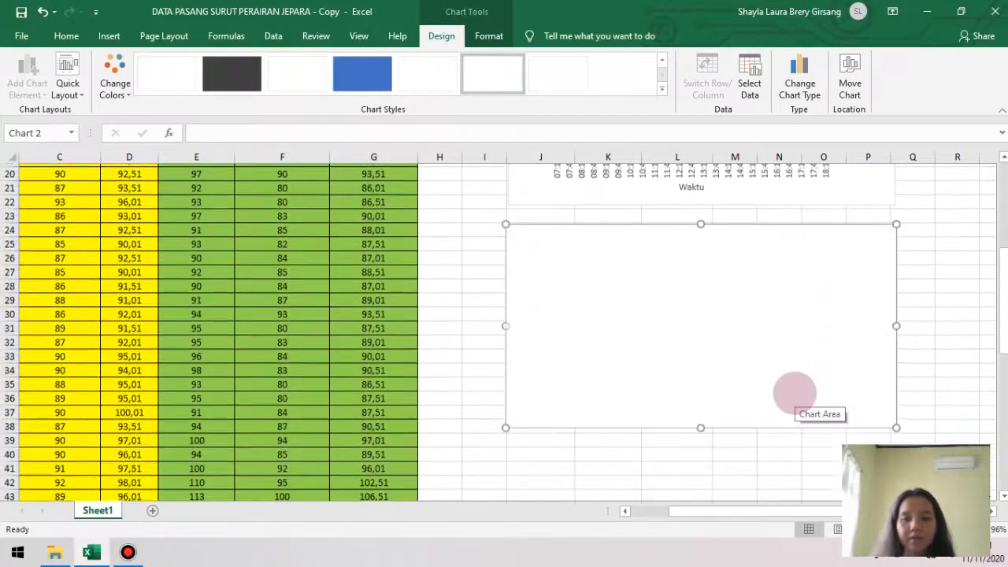
pyautogui.scroll(1, 682, 342)
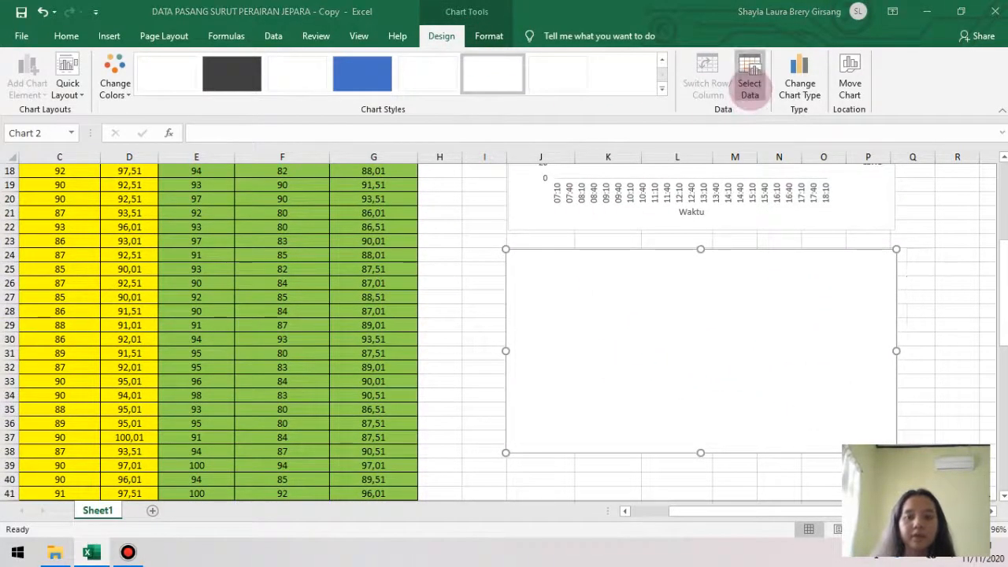
# Step: Set the new chart's data range to the Stasiun 2 H+NIM values in G5:G71
pyautogui.click(750, 79)
pyautogui.scroll(4, 311, 311)
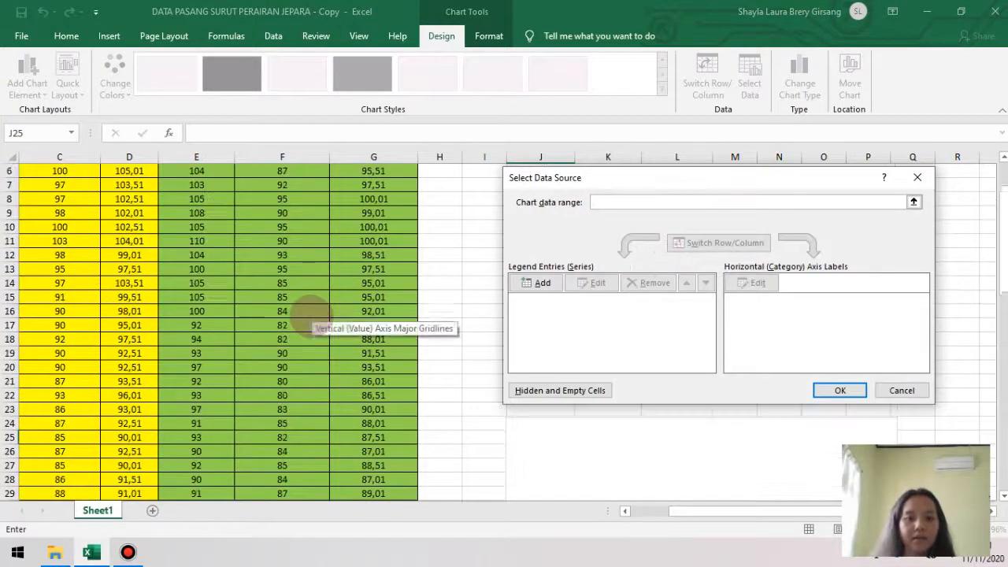
pyautogui.scroll(2, 309, 311)
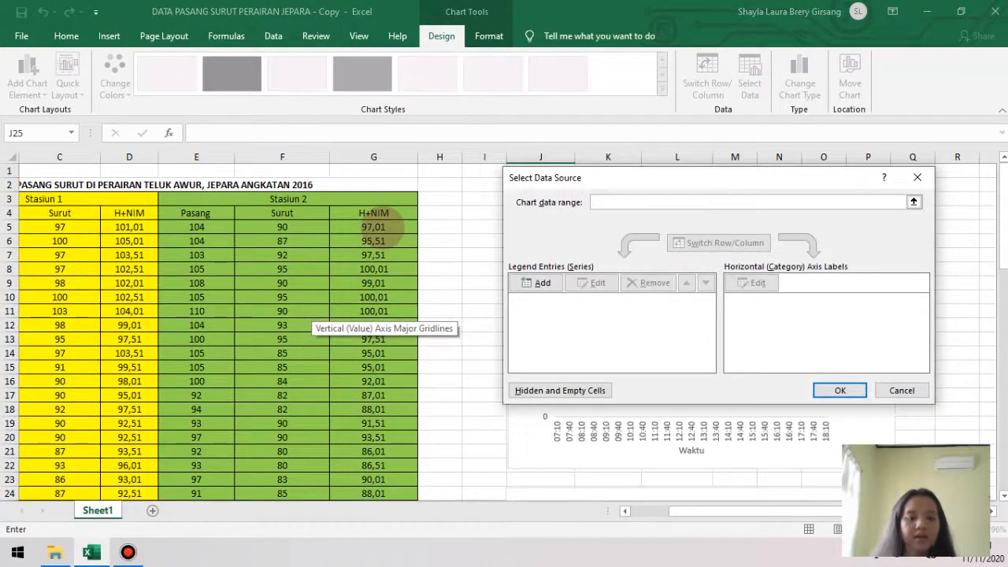
pyautogui.moveTo(386, 227); pyautogui.dragTo(373, 452)
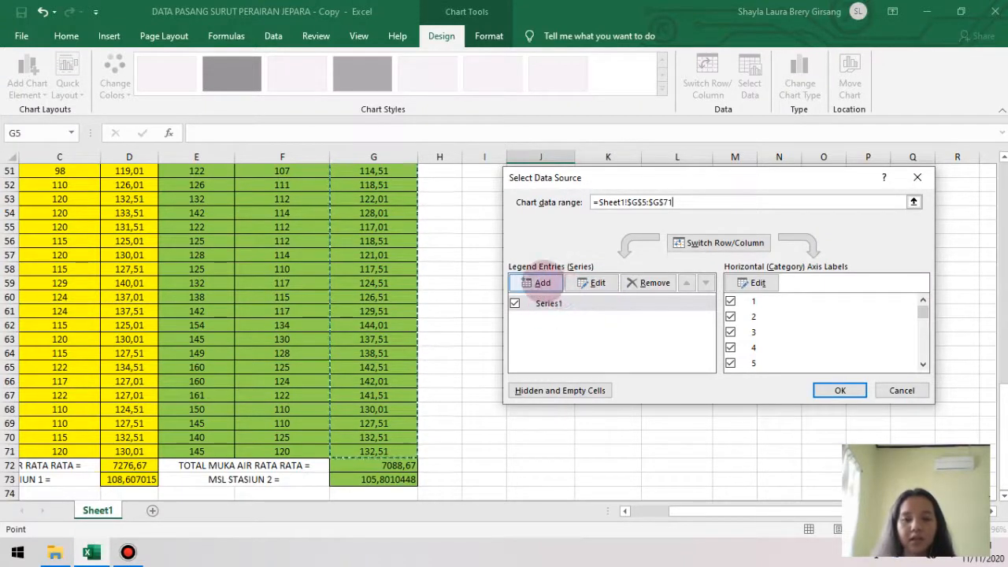
# Step: Name the Stasiun 2 chart's data series H
pyautogui.click(608, 284)
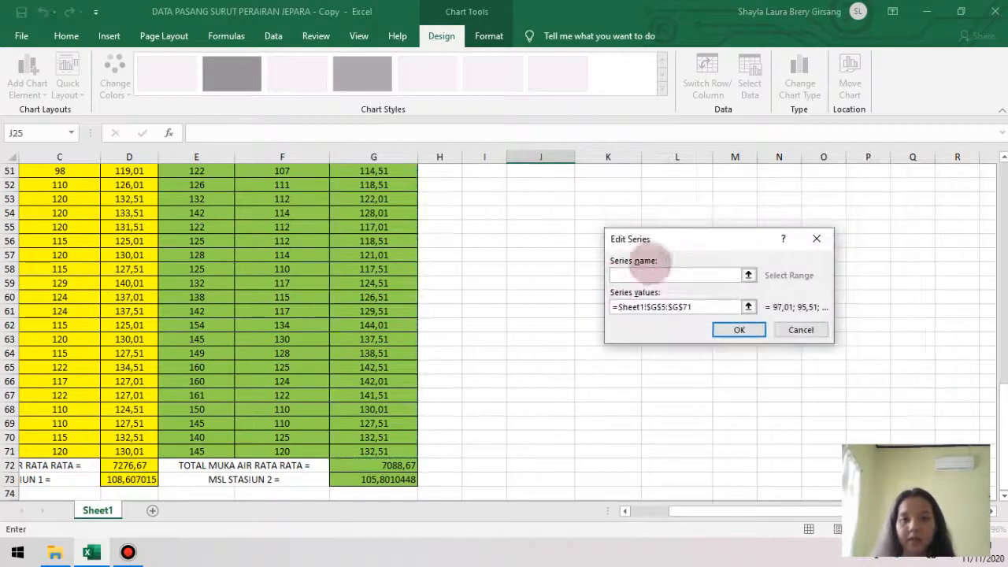
pyautogui.press('capslock')
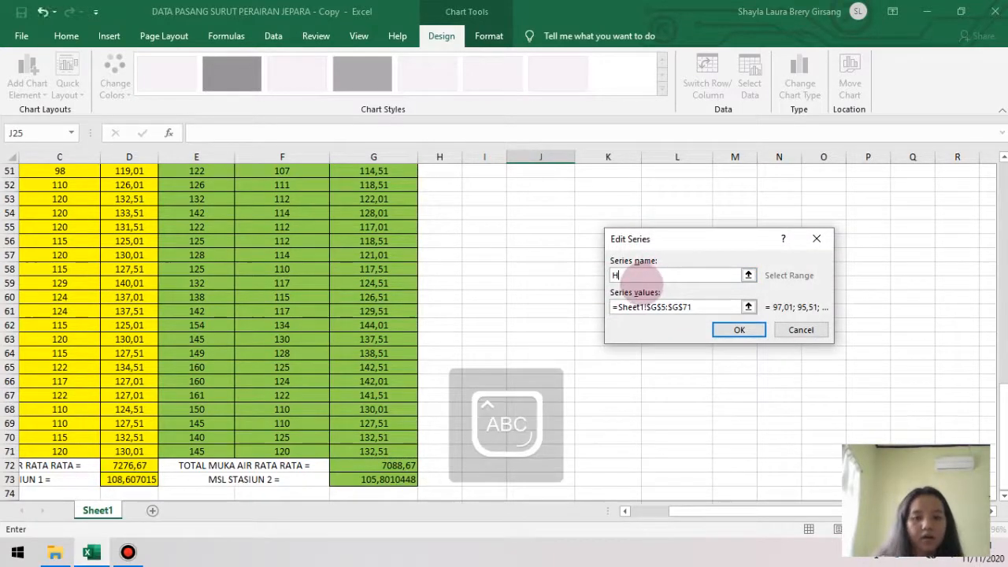
pyautogui.click(739, 329)
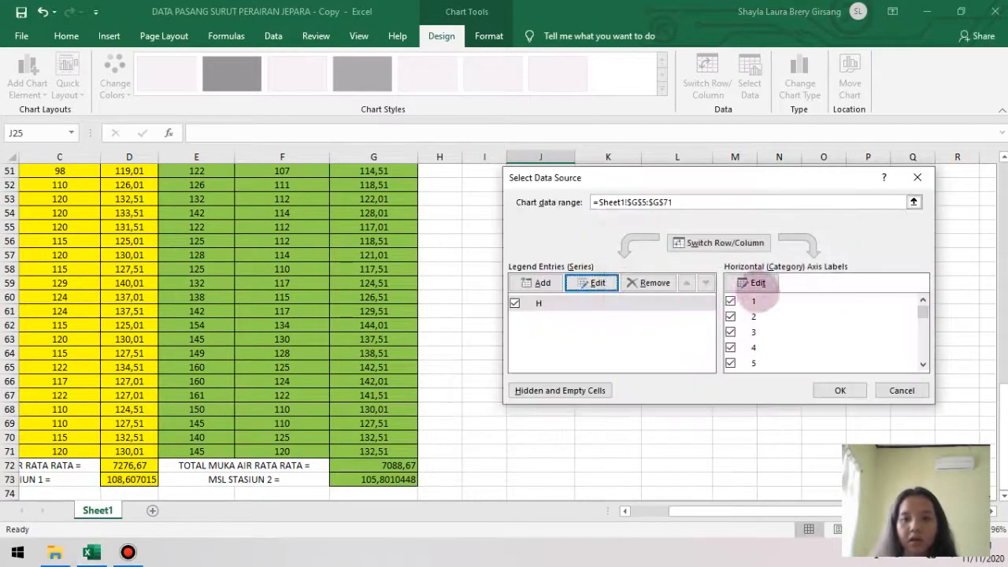
# Step: Use the times in A5:A71 as the horizontal axis labels of the Stasiun 2 chart
pyautogui.click(758, 284)
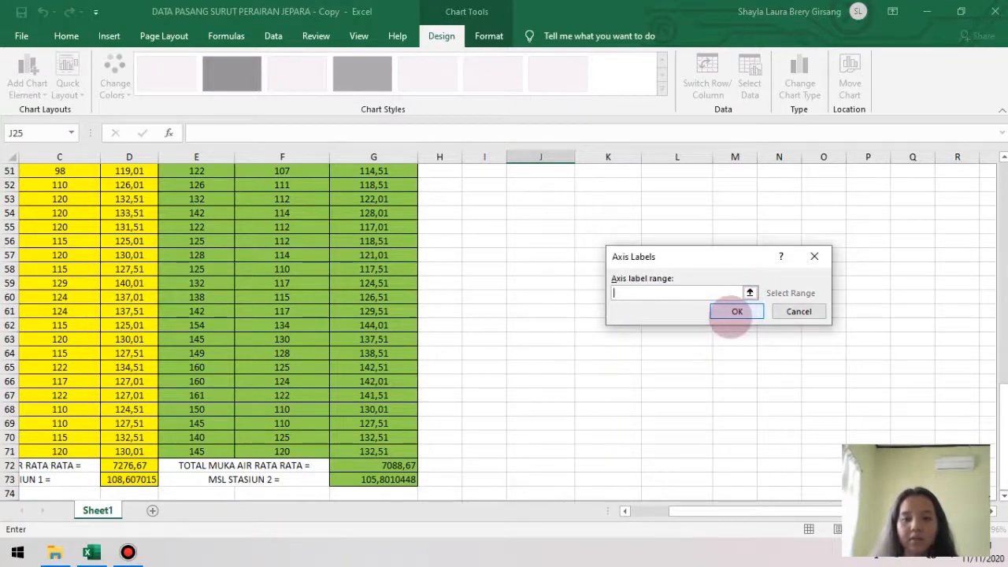
pyautogui.scroll(10, 558, 319)
pyautogui.scroll(7, 158, 295)
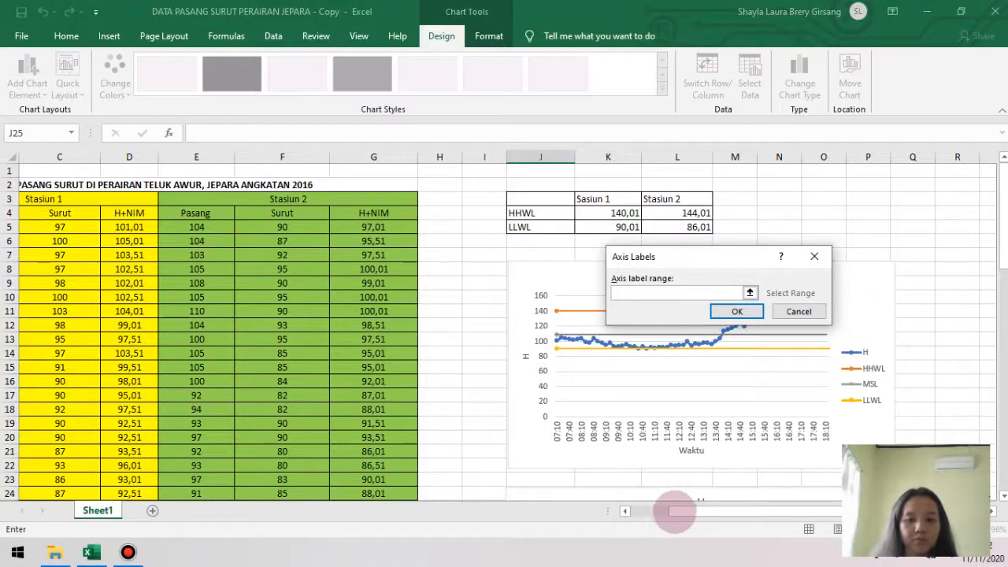
pyautogui.hscroll(-3, 668, 511)
pyautogui.moveTo(49, 227); pyautogui.dragTo(45, 465)
pyautogui.scroll(6, 146, 393)
pyautogui.scroll(9, 134, 390)
pyautogui.moveTo(49, 186); pyautogui.dragTo(49, 467)
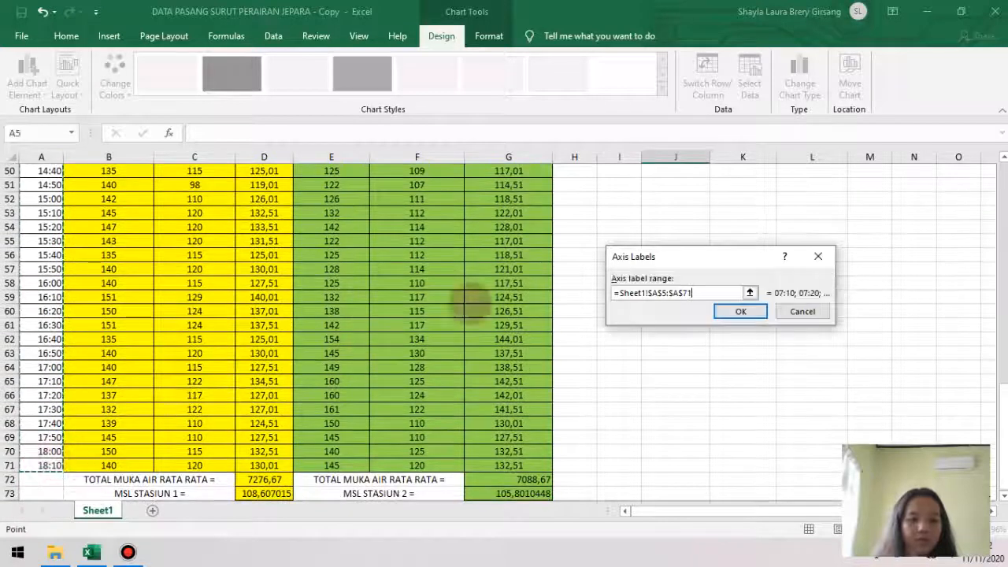
pyautogui.click(733, 309)
pyautogui.click(564, 303)
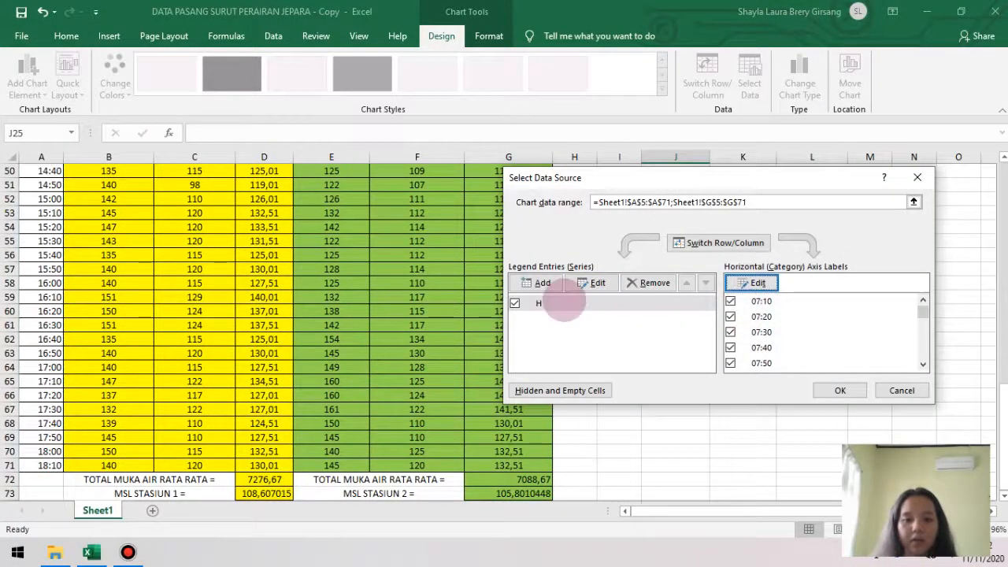
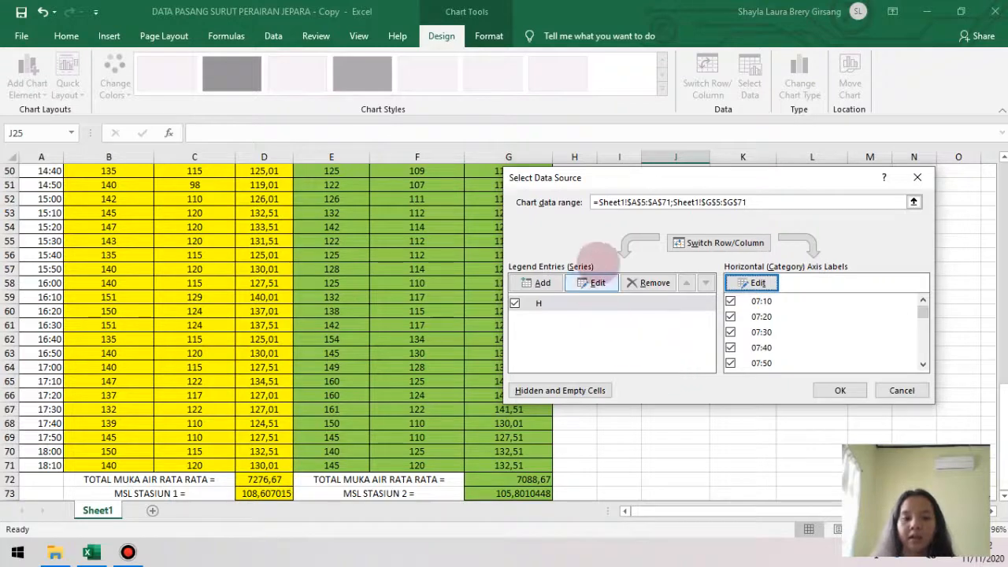
# Step: Add a series named HHWL to the Stasiun 2 chart, taking its value from cell L4
pyautogui.click(538, 284)
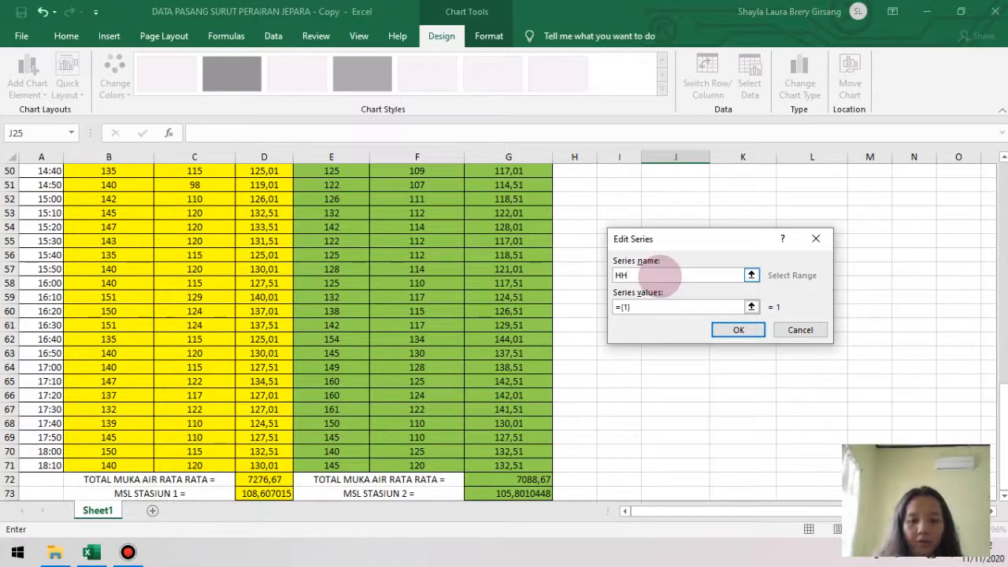
pyautogui.write('HHWL')
pyautogui.click(640, 307)
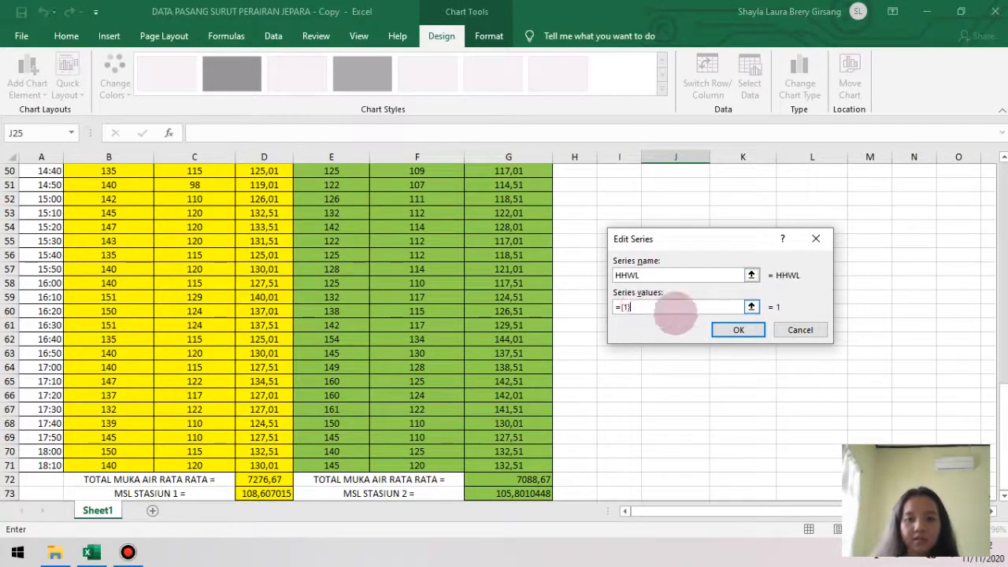
pyautogui.scroll(16, 676, 311)
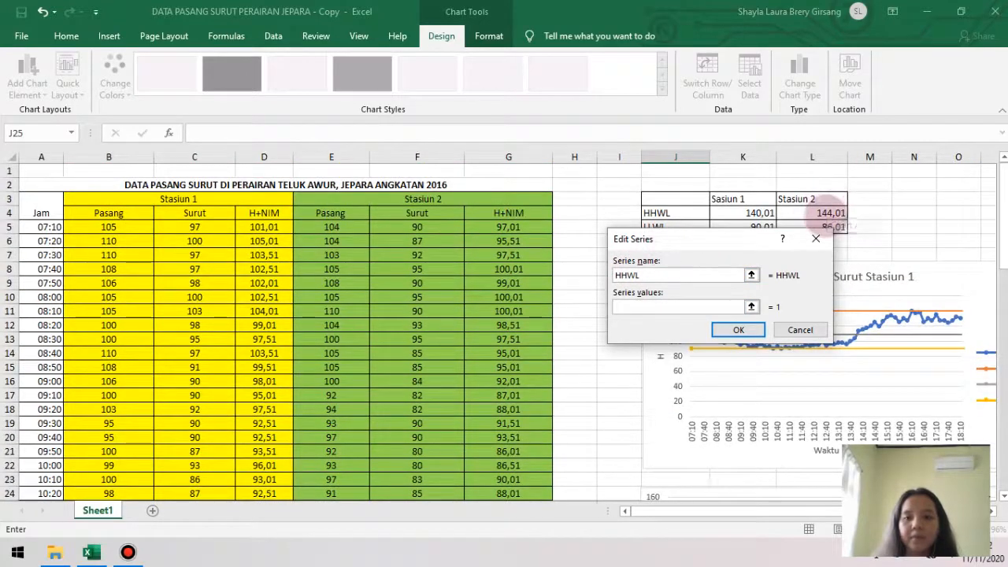
pyautogui.click(815, 212)
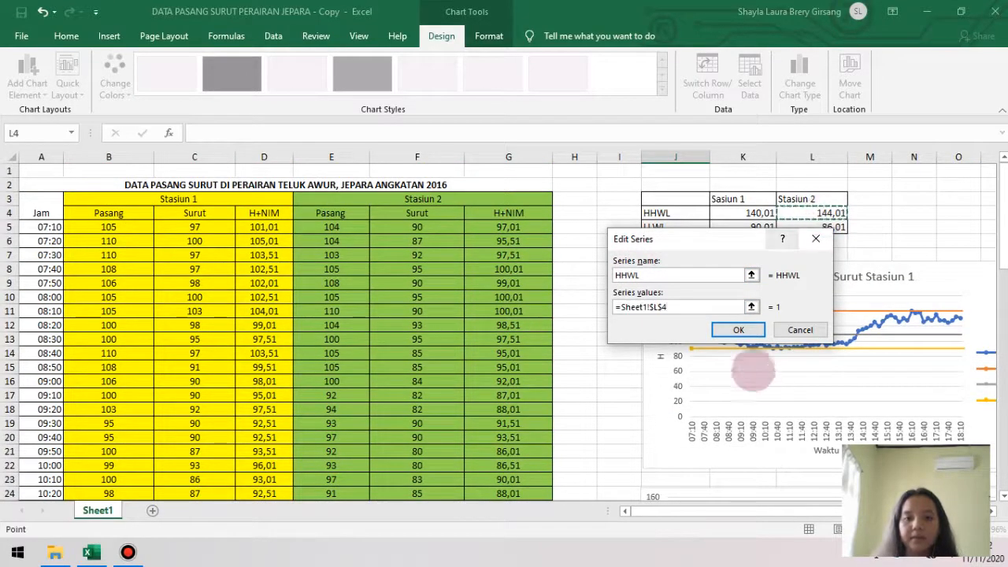
pyautogui.click(739, 330)
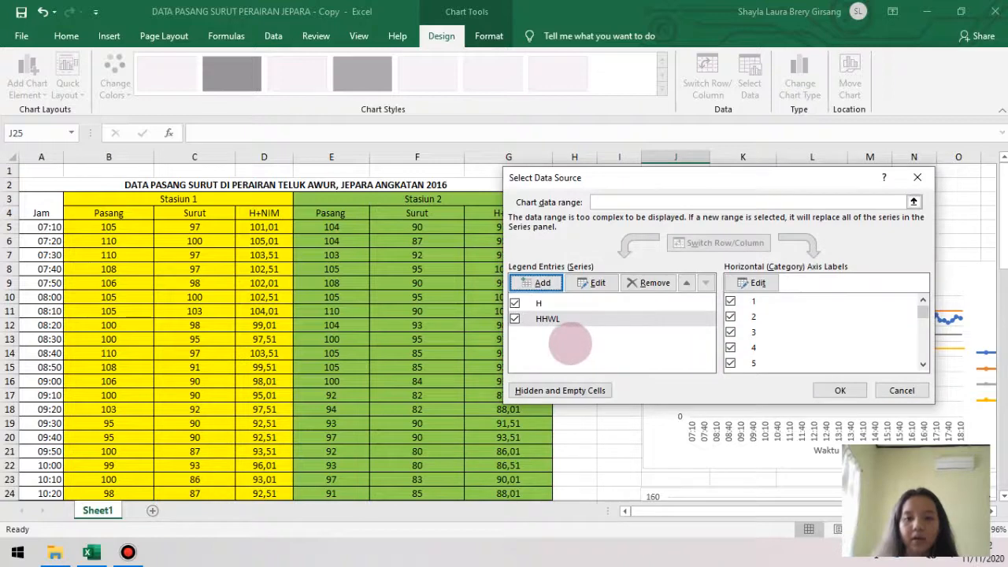
# Step: Add a series named MSL to the Stasiun 2 chart, taking its value from cell G73
pyautogui.click(538, 281)
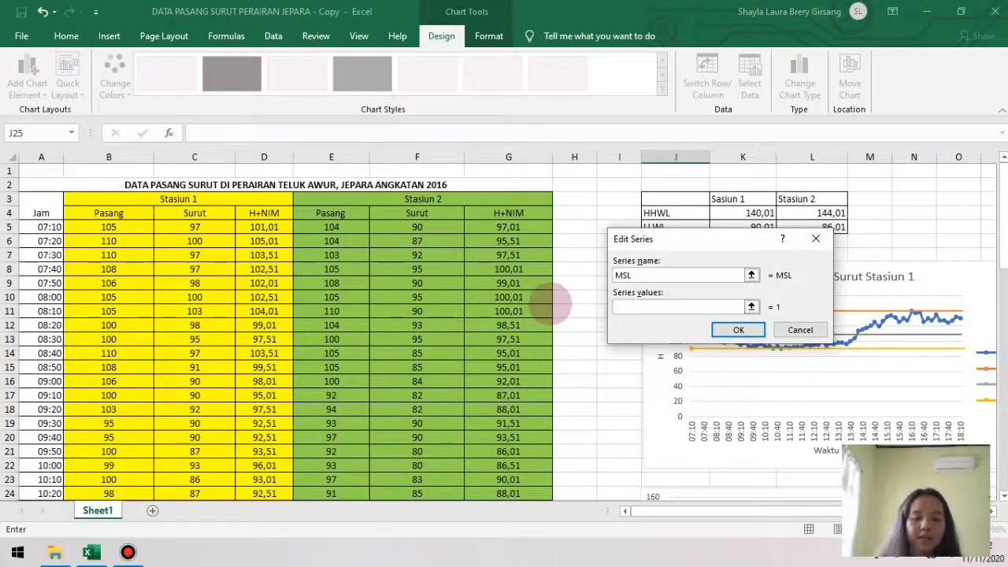
pyautogui.scroll(-20, 504, 307)
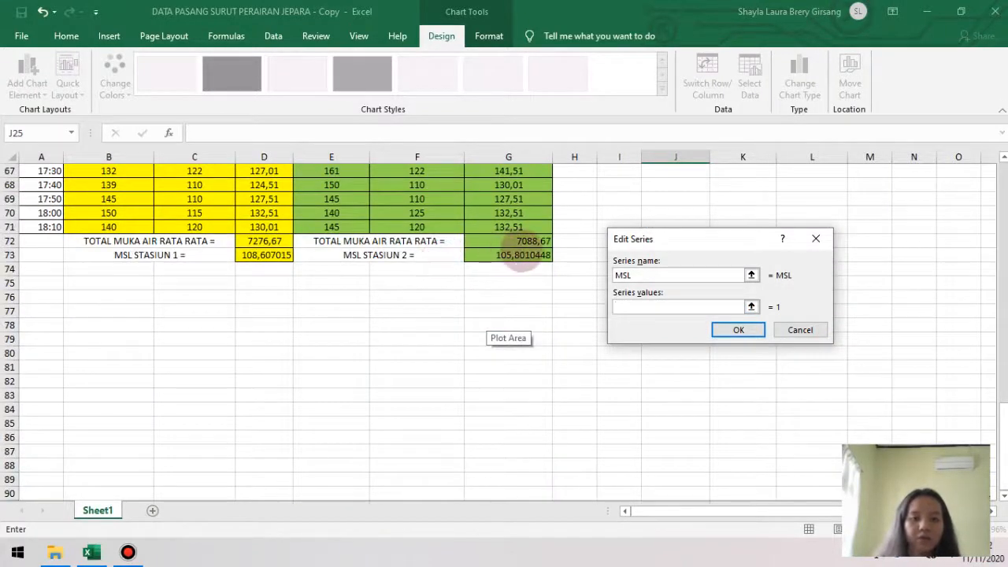
pyautogui.click(514, 257)
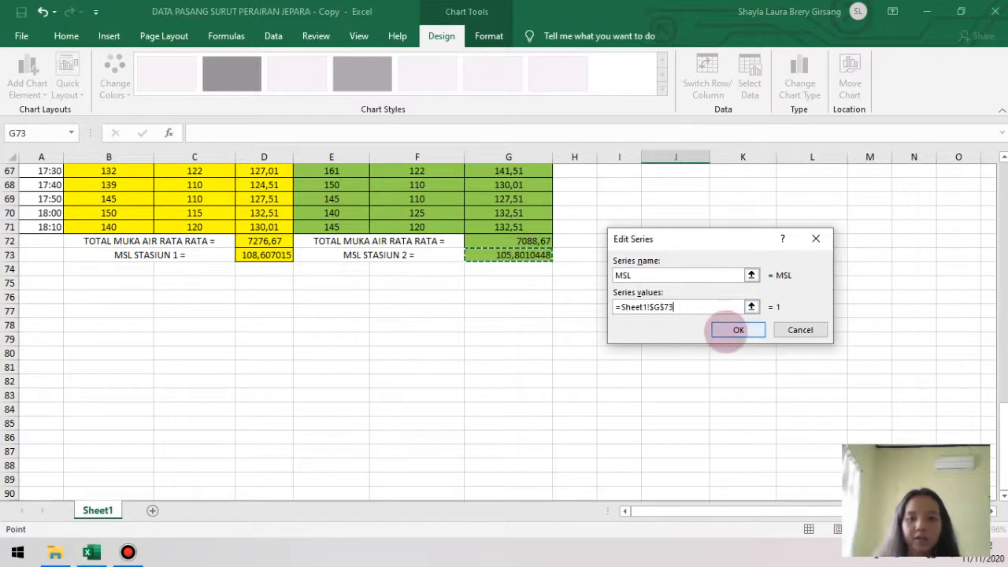
pyautogui.click(727, 331)
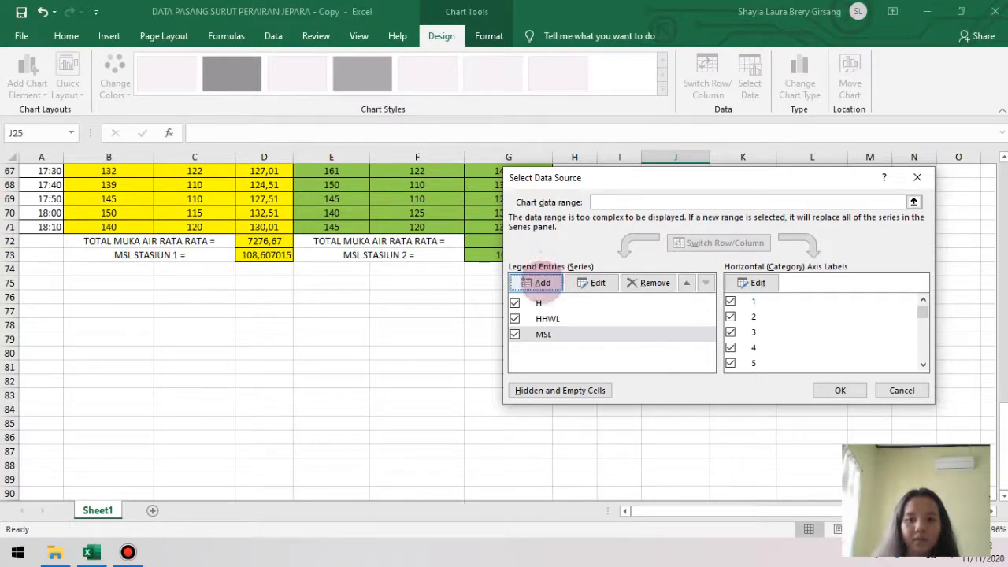
pyautogui.click(551, 305)
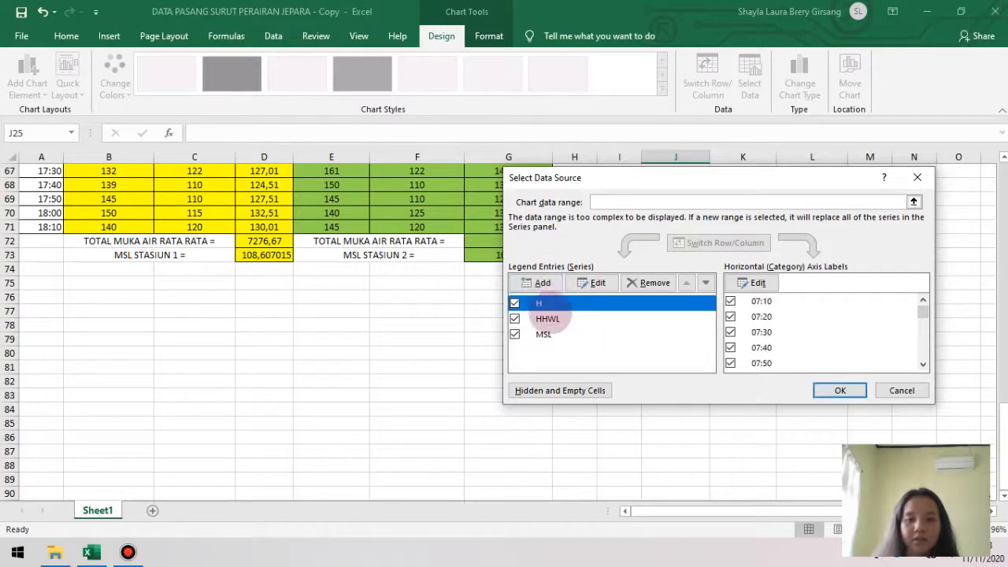
pyautogui.click(555, 334)
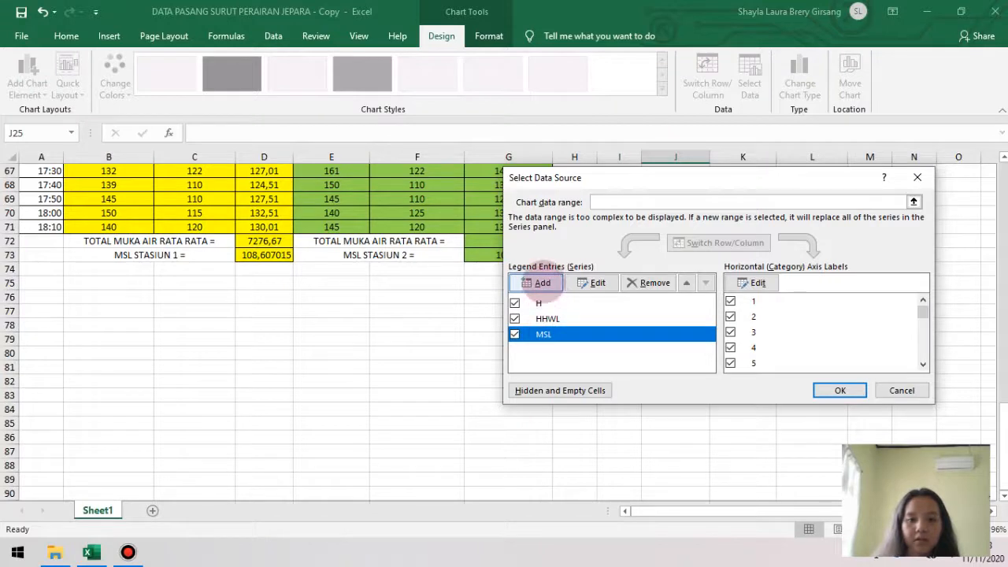
# Step: Add a series named LLWL with the value in cell L5 and apply the Stasiun 2 chart's data source changes
pyautogui.click(542, 282)
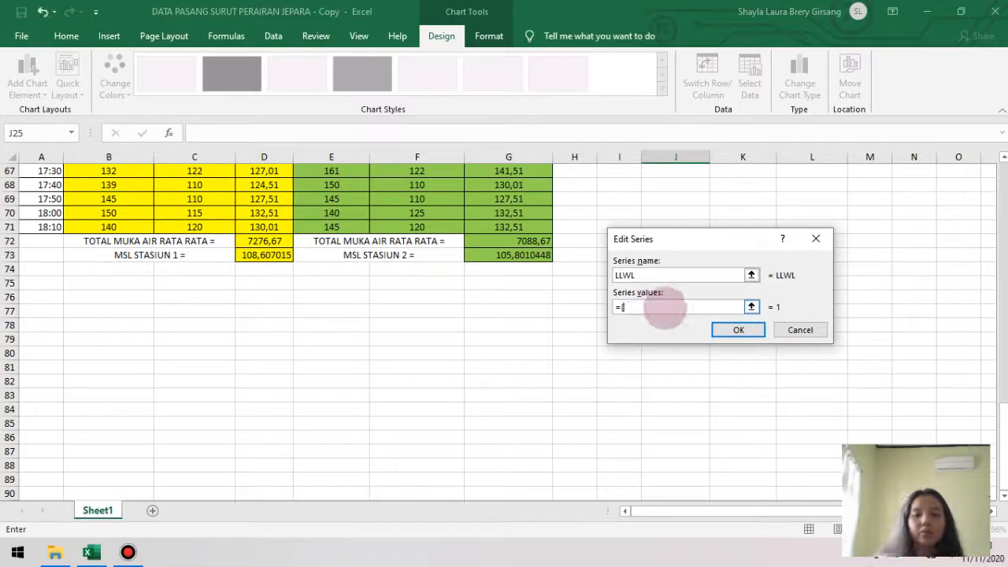
pyautogui.scroll(20, 900, 418)
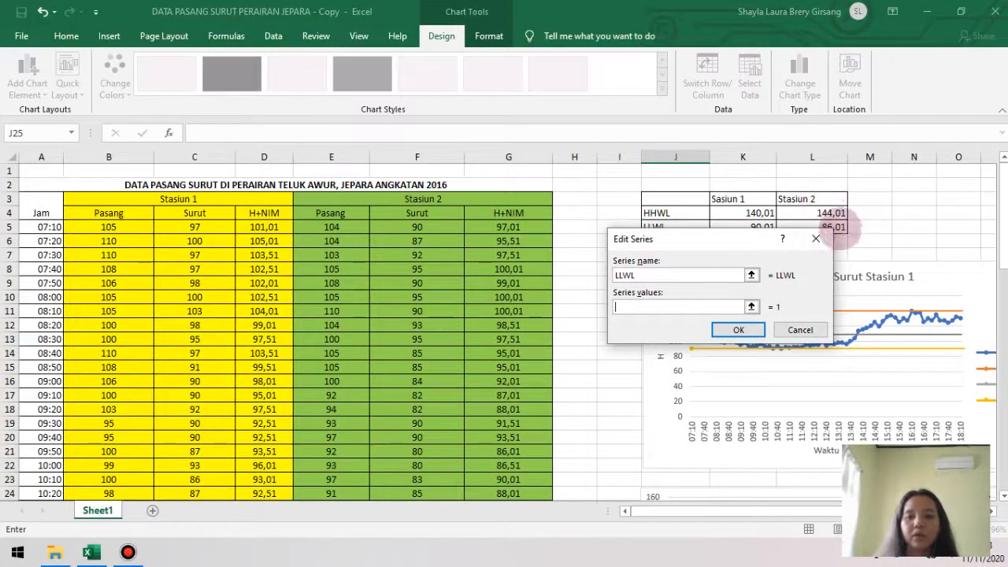
pyautogui.click(739, 330)
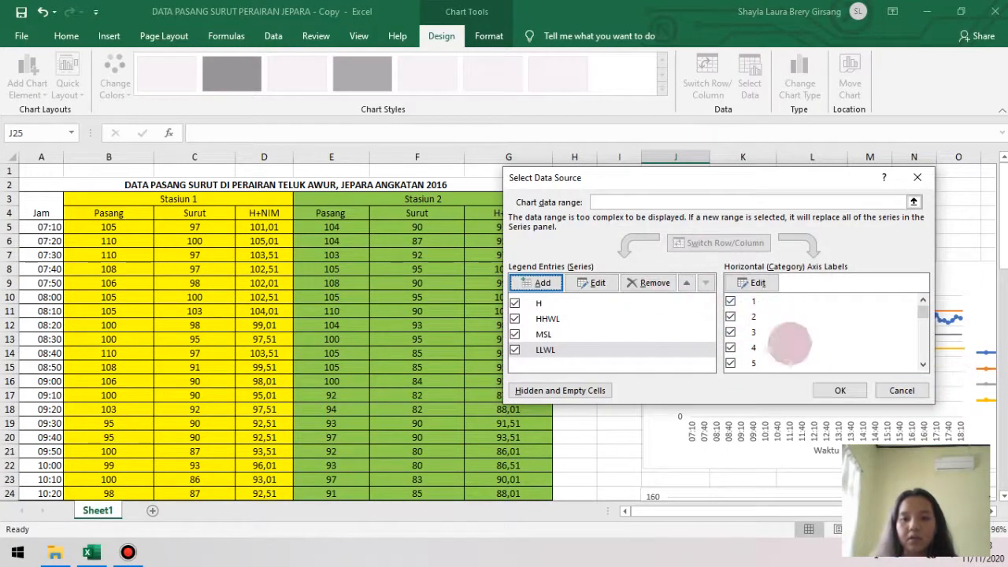
pyautogui.click(840, 390)
# Step: Add a horizontal axis title reading Waktu to the Stasiun 2 chart
pyautogui.scroll(-7, 846, 382)
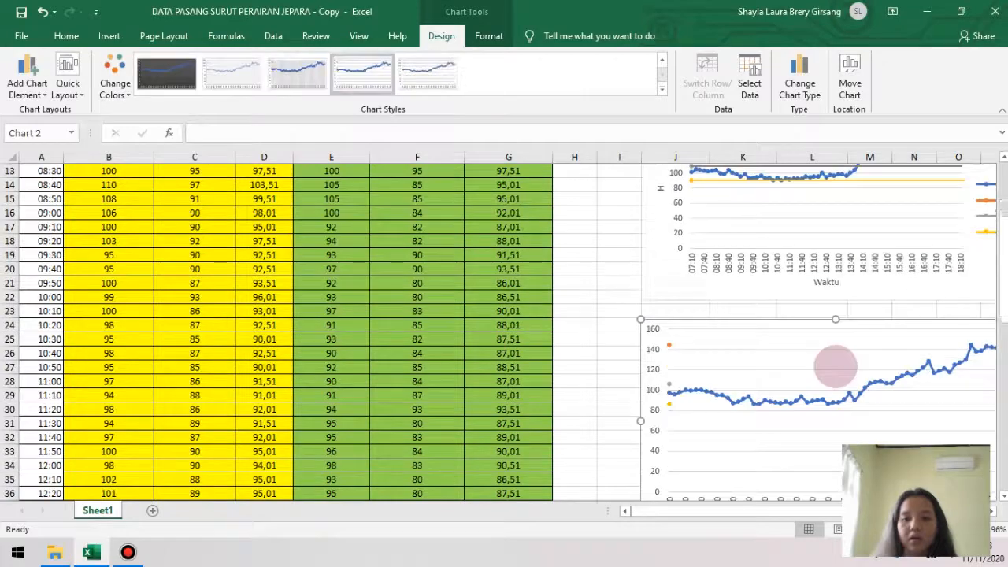
pyautogui.scroll(1, 911, 322)
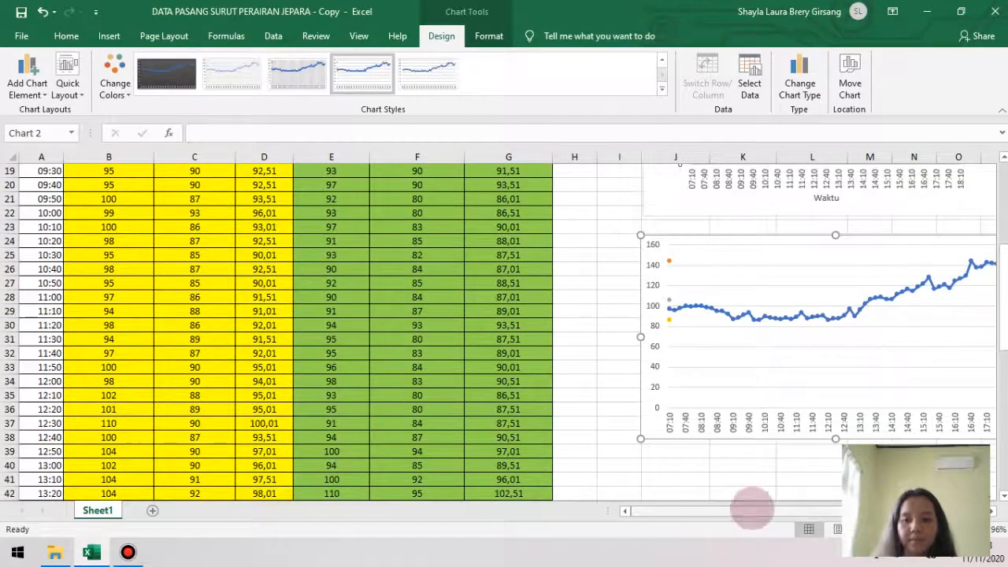
pyautogui.moveTo(754, 511); pyautogui.dragTo(874, 347)
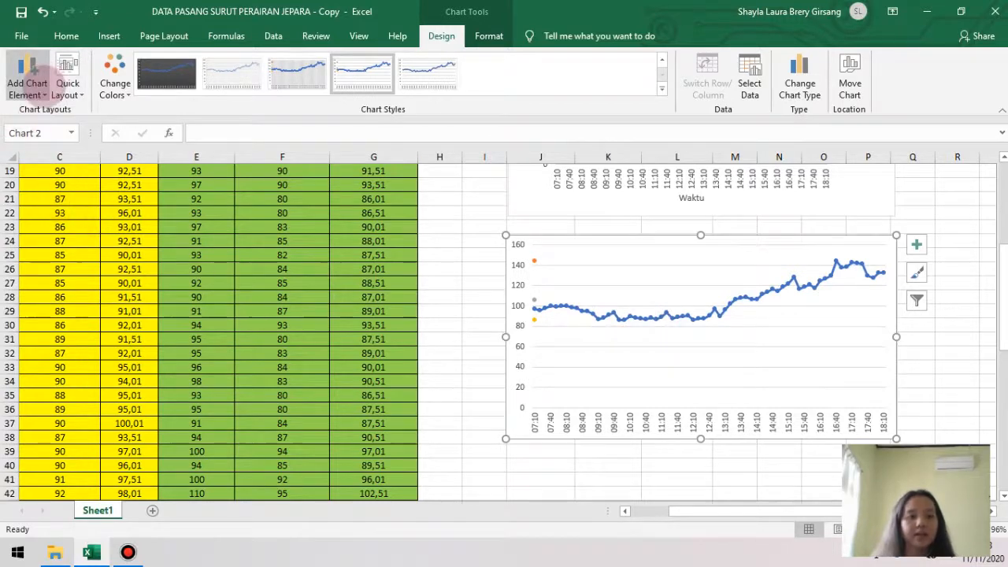
pyautogui.click(26, 79)
pyautogui.moveTo(48, 128)
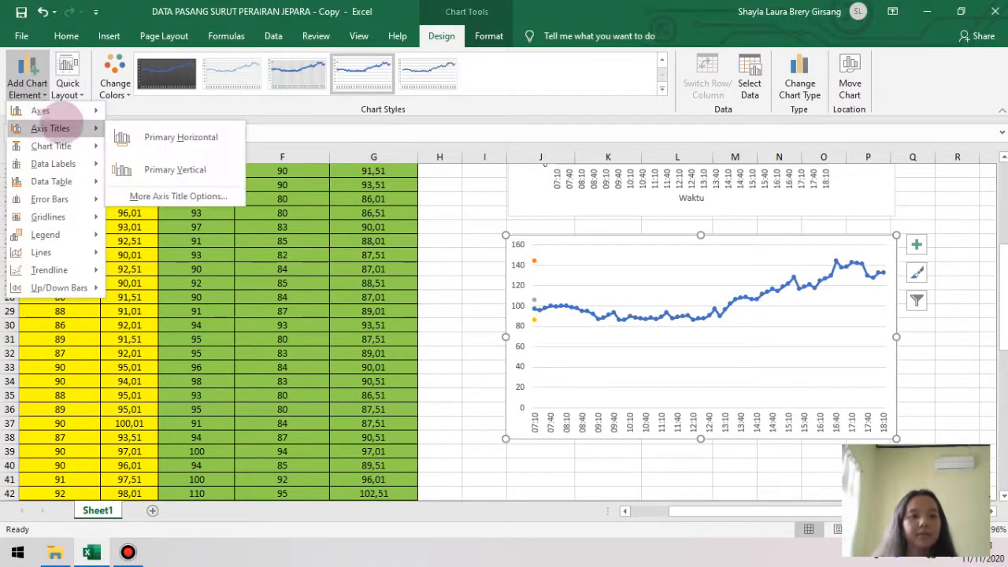
pyautogui.click(158, 136)
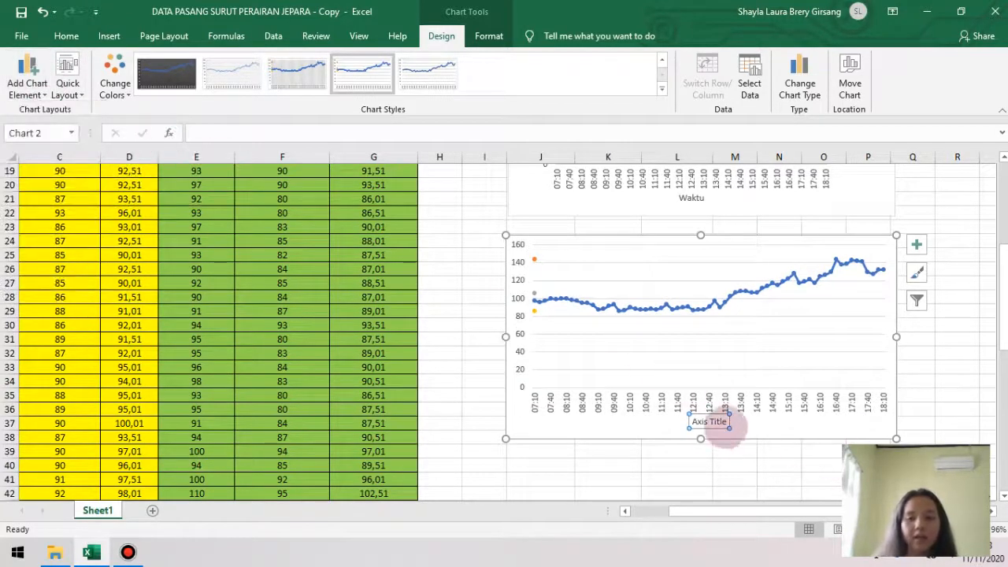
pyautogui.moveTo(725, 424); pyautogui.dragTo(694, 423)
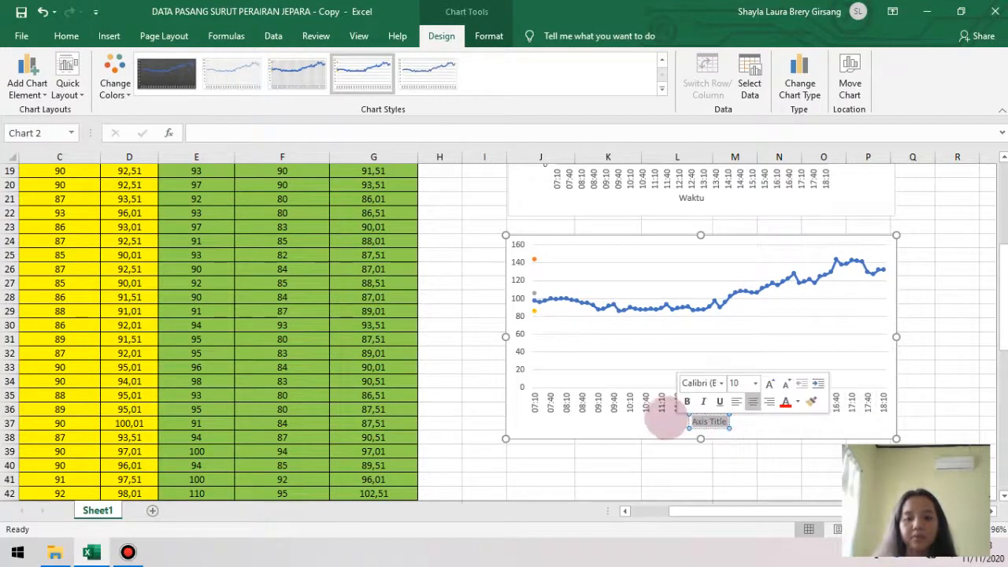
pyautogui.write('Wa')
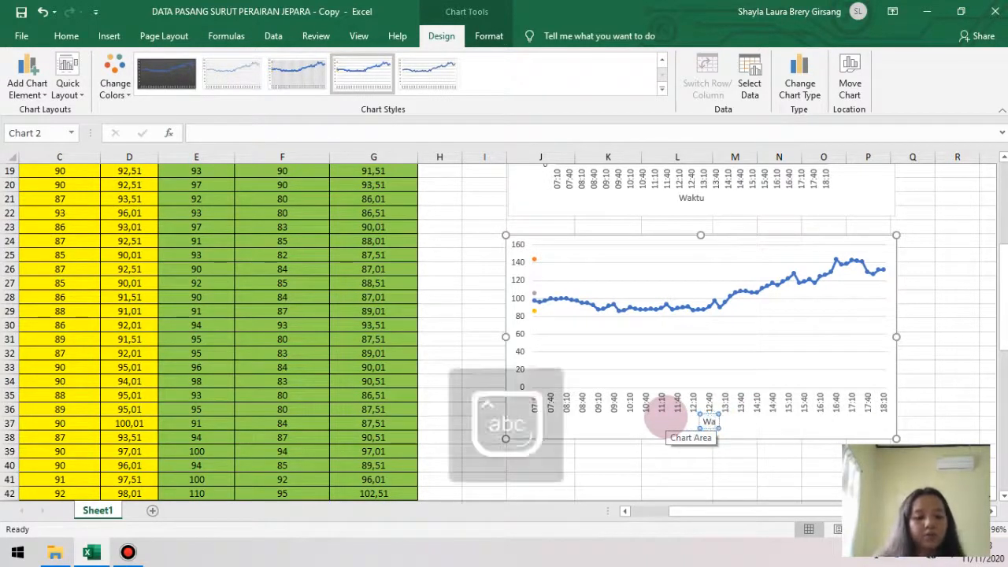
pyautogui.write('ktu')
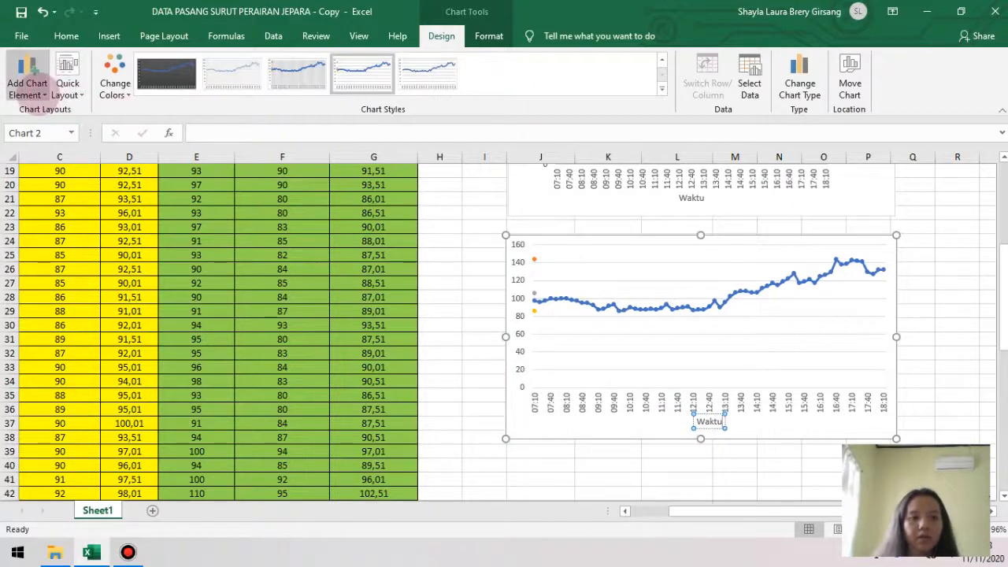
# Step: Add a vertical axis title reading H to the Stasiun 2 chart
pyautogui.click(27, 78)
pyautogui.moveTo(41, 127)
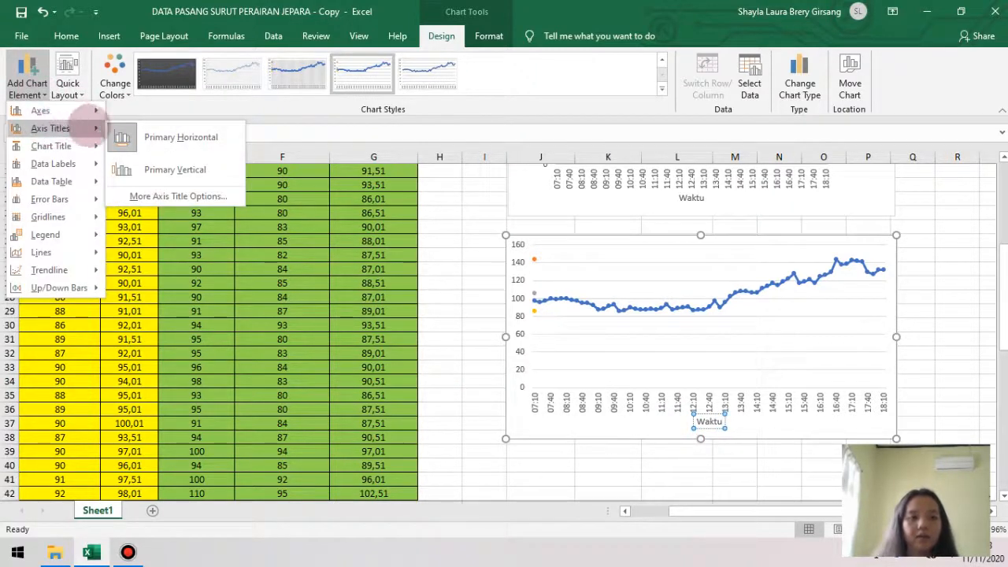
pyautogui.click(150, 168)
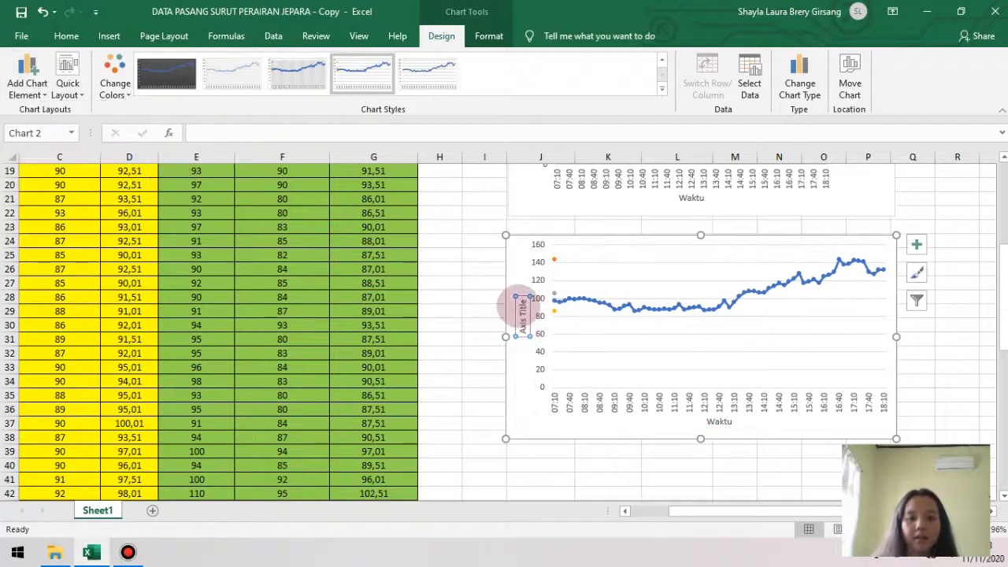
pyautogui.tripleClick(523, 324)
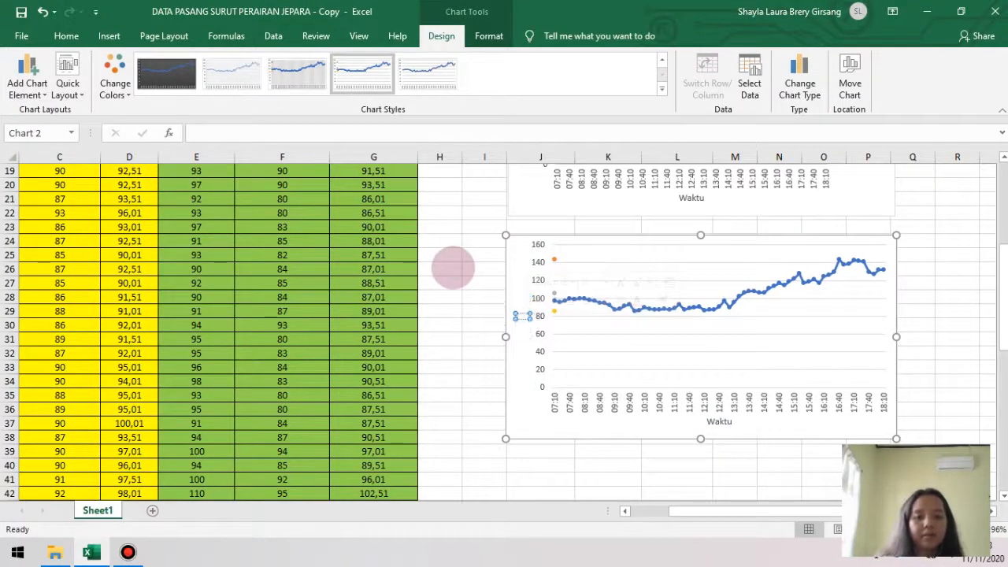
pyautogui.press('capslock')
pyautogui.write('T')
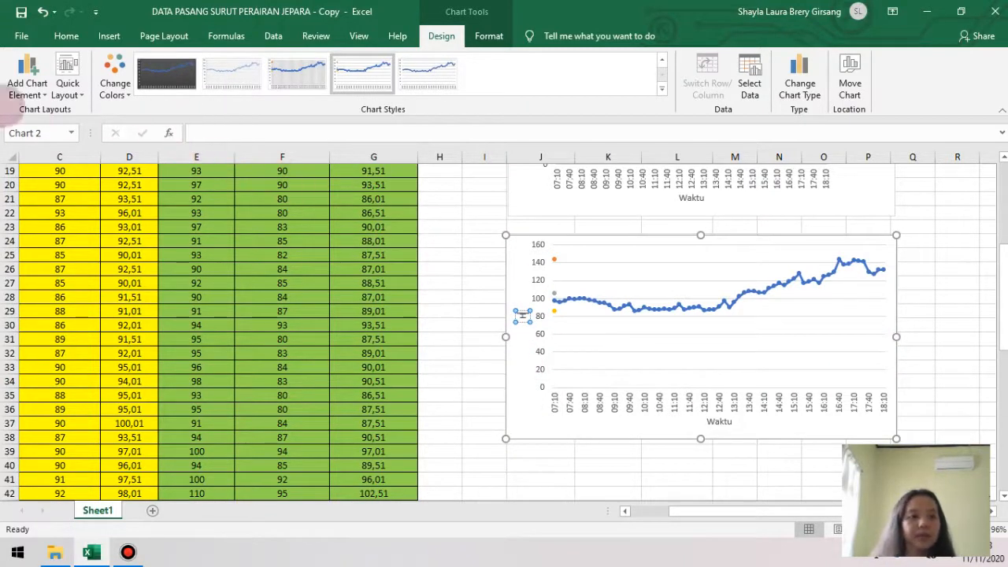
# Step: Add a title above the Stasiun 2 chart reading Grafik Pasang Surut Stasiun 2
pyautogui.click(27, 82)
pyautogui.moveTo(63, 111)
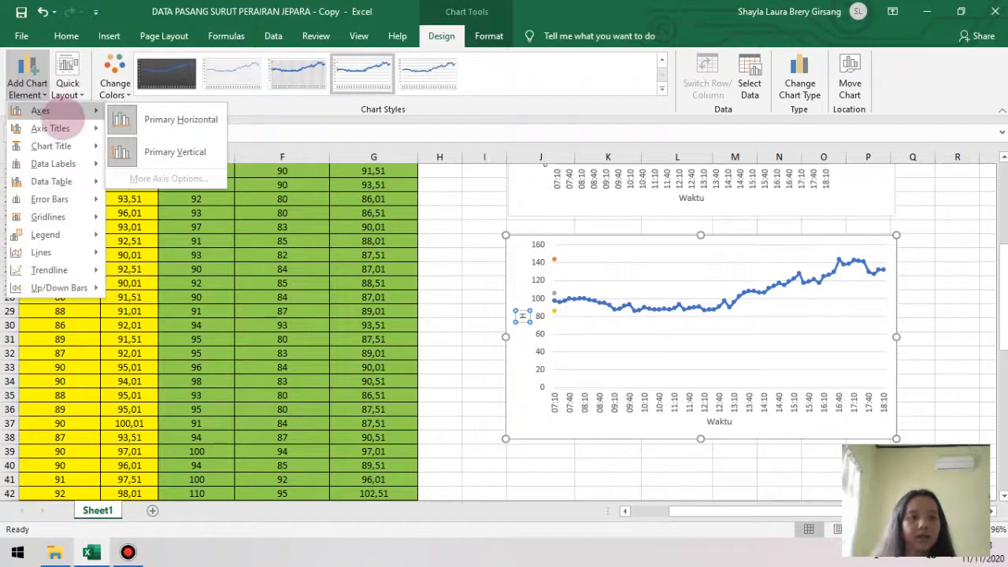
pyautogui.moveTo(51, 146)
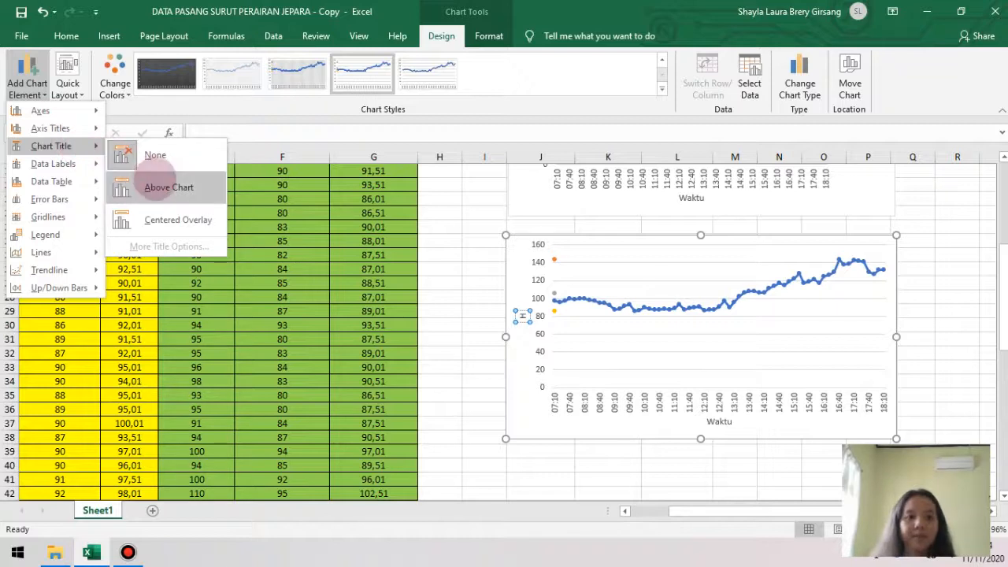
pyautogui.click(178, 188)
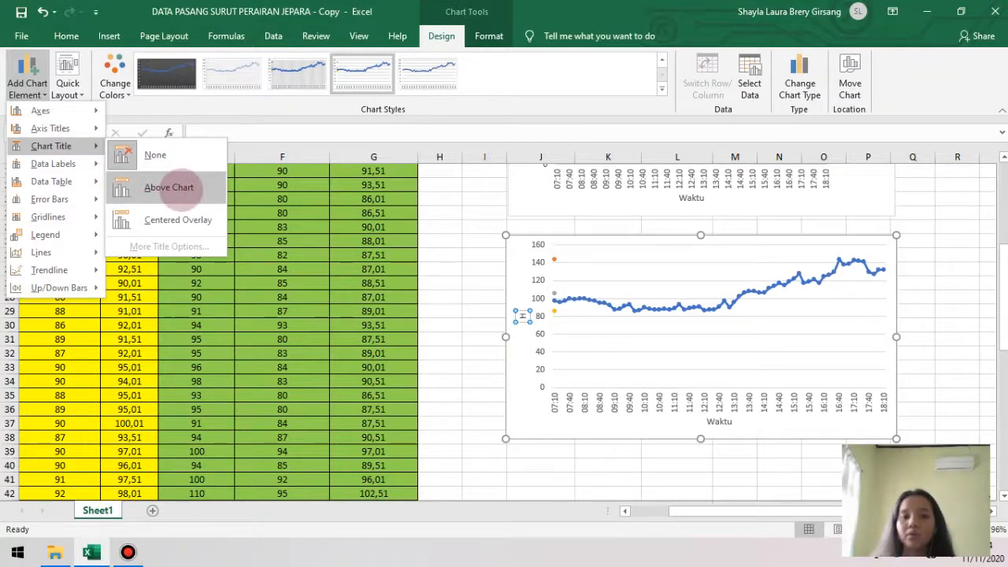
pyautogui.moveTo(730, 255); pyautogui.dragTo(682, 261)
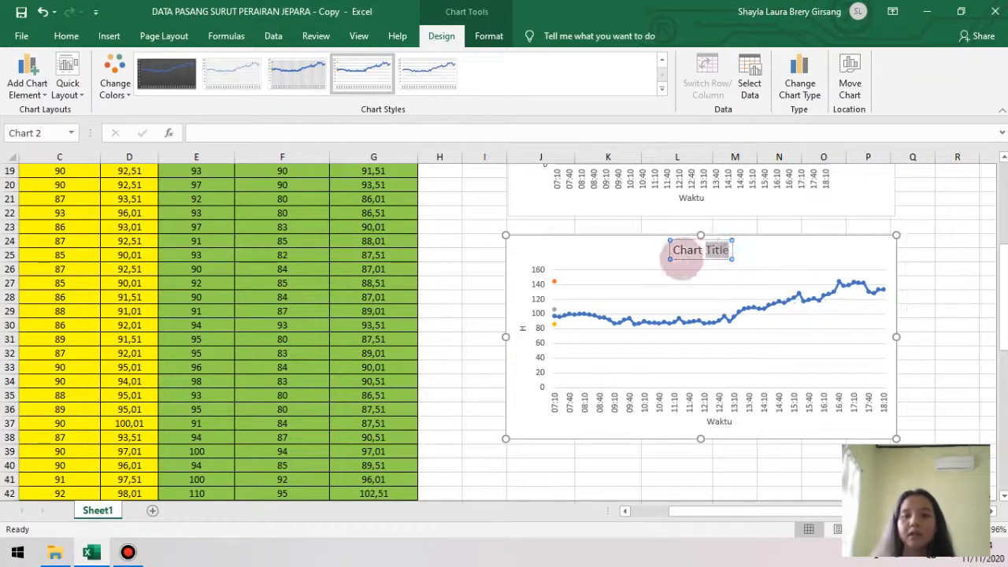
pyautogui.press('BackSpace')
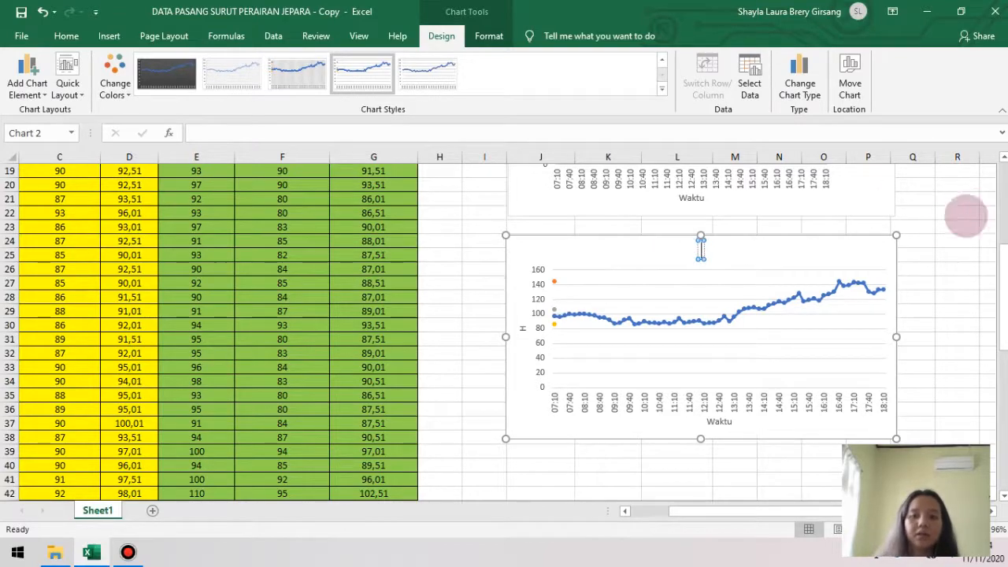
pyautogui.scroll(6, 838, 259)
pyautogui.scroll(-1, 752, 319)
pyautogui.scroll(-2, 752, 319)
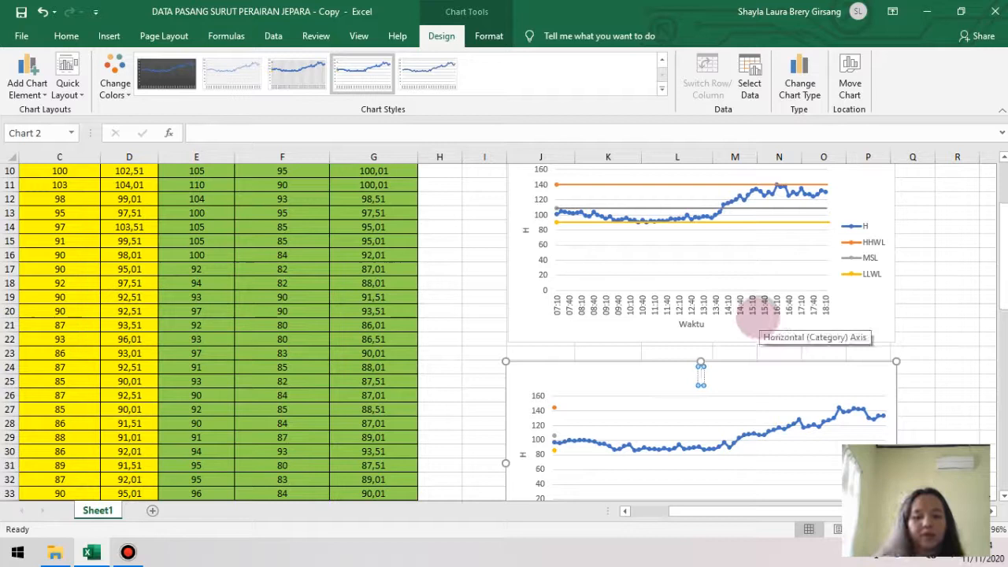
pyautogui.press('capslock')
pyautogui.write('rafik Pasa')
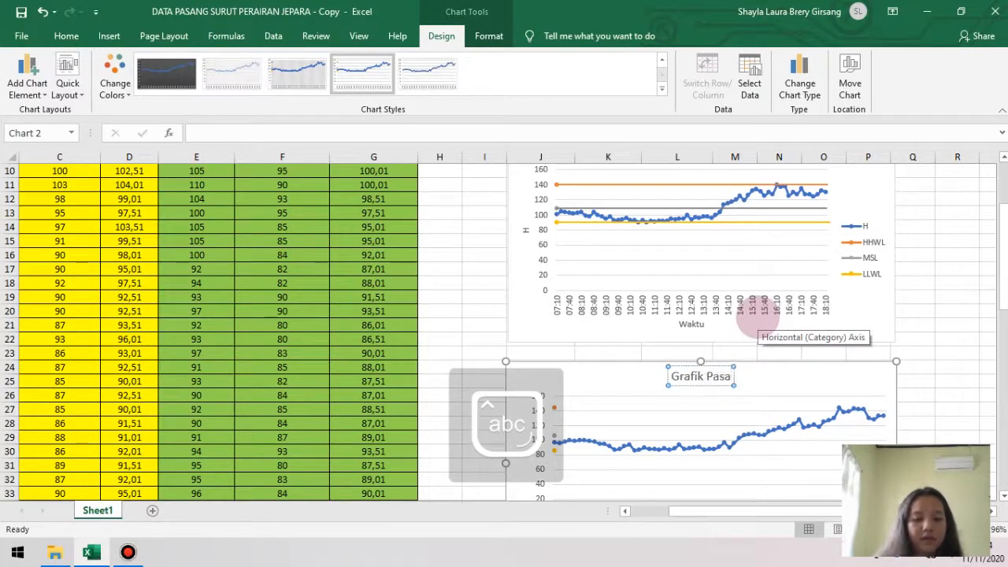
pyautogui.write('ng Surut Stasi')
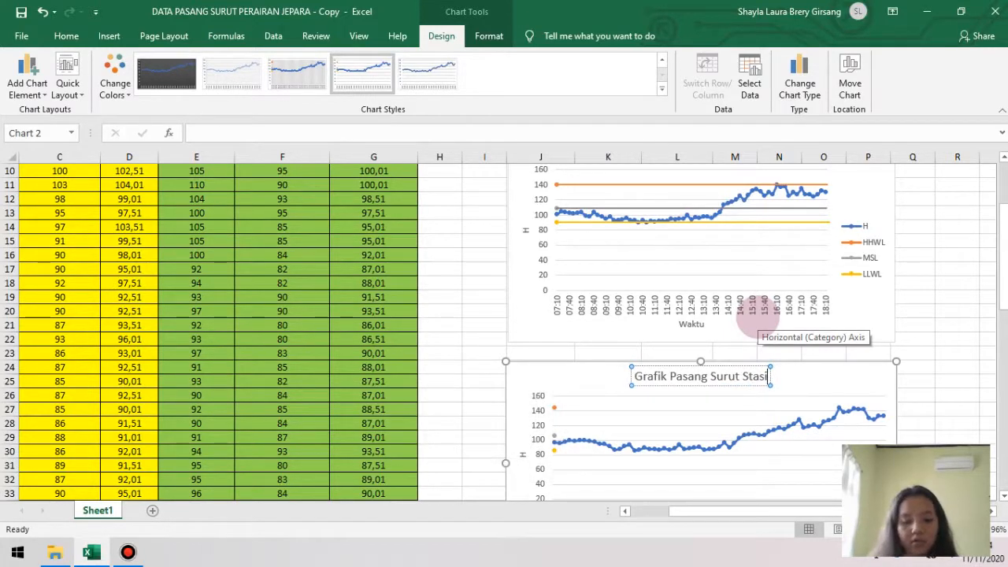
pyautogui.write('un 12')
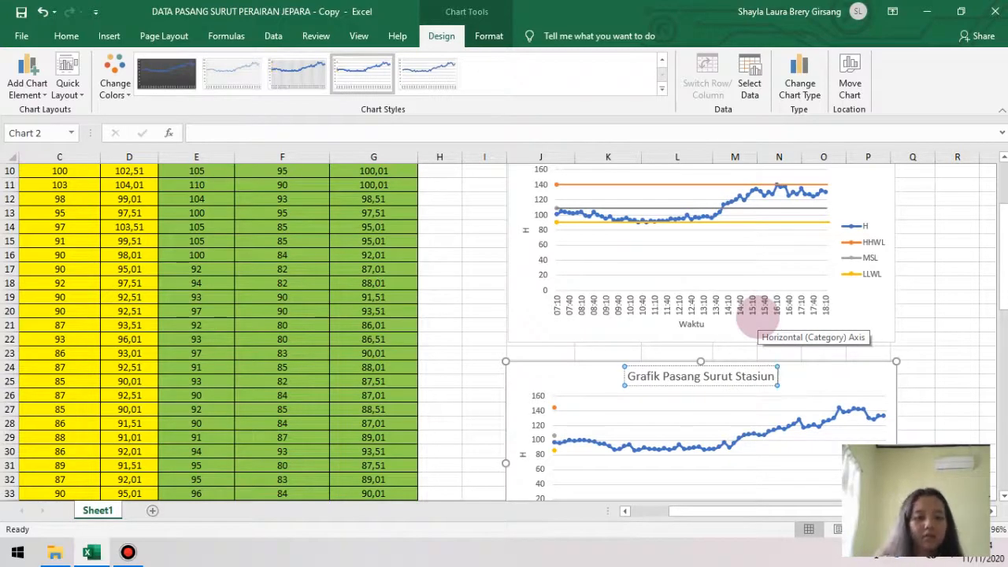
pyautogui.scroll(-5, 720, 313)
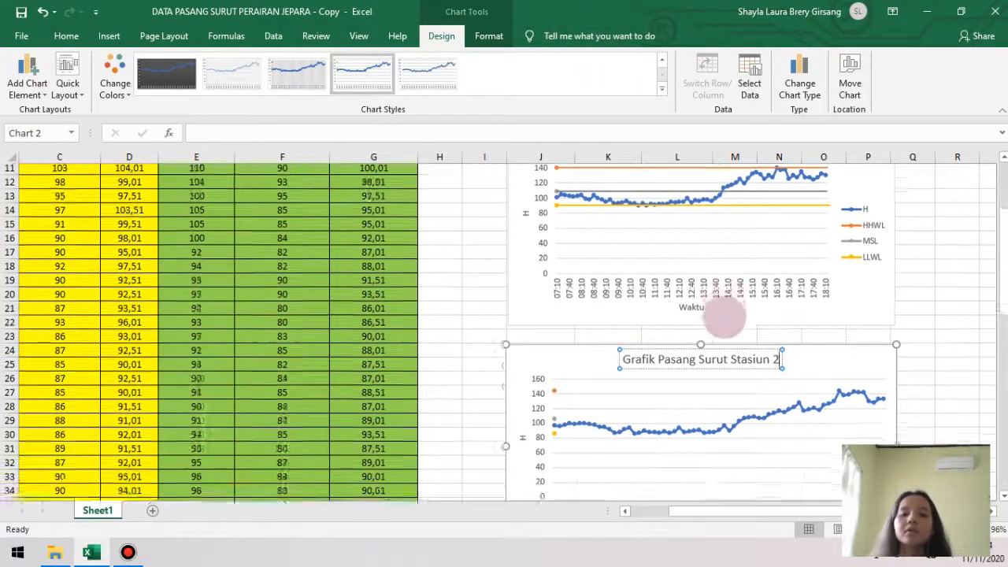
pyautogui.click(786, 410)
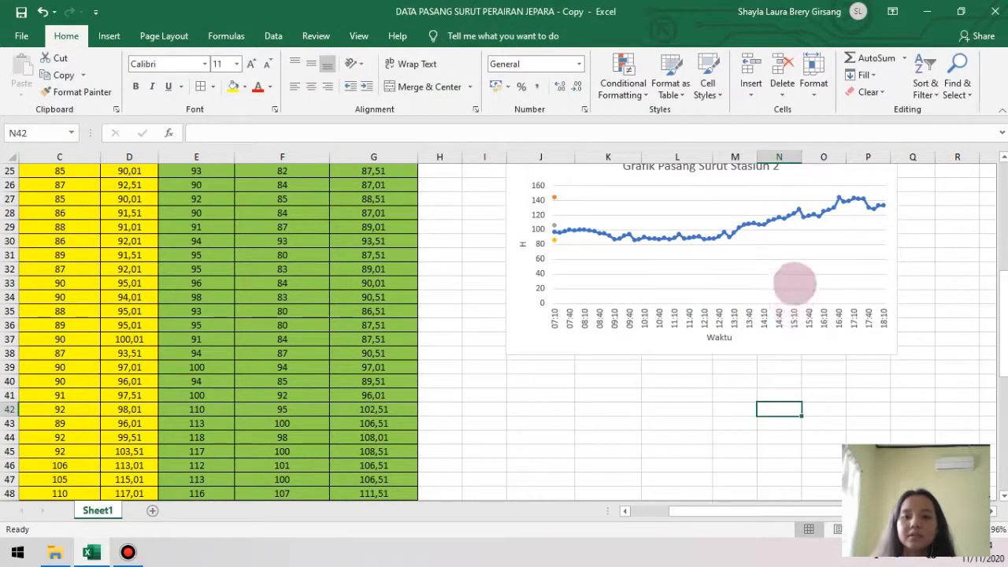
# Step: Add a legend on the right side of the Stasiun 2 chart
pyautogui.click(760, 295)
pyautogui.click(748, 343)
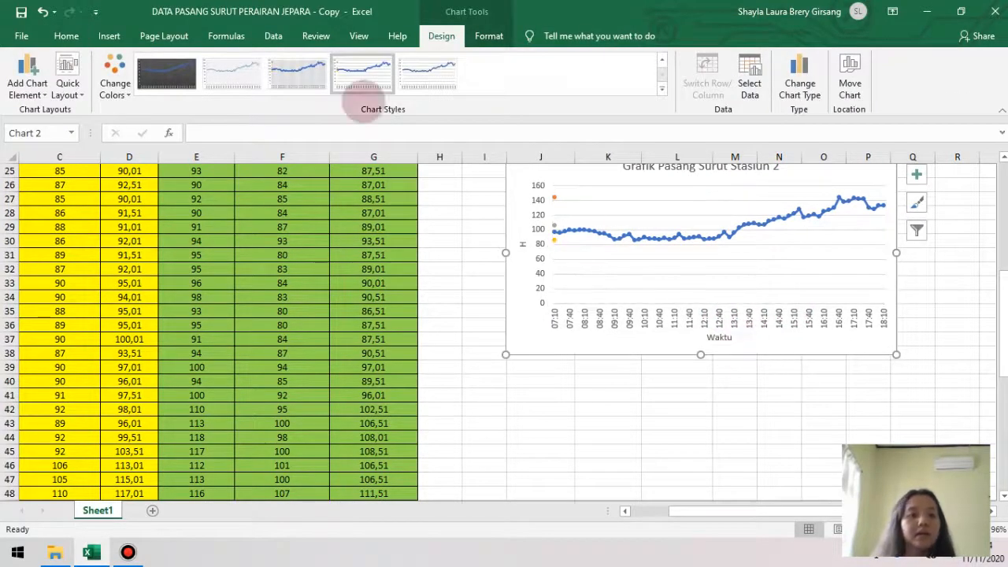
pyautogui.click(27, 82)
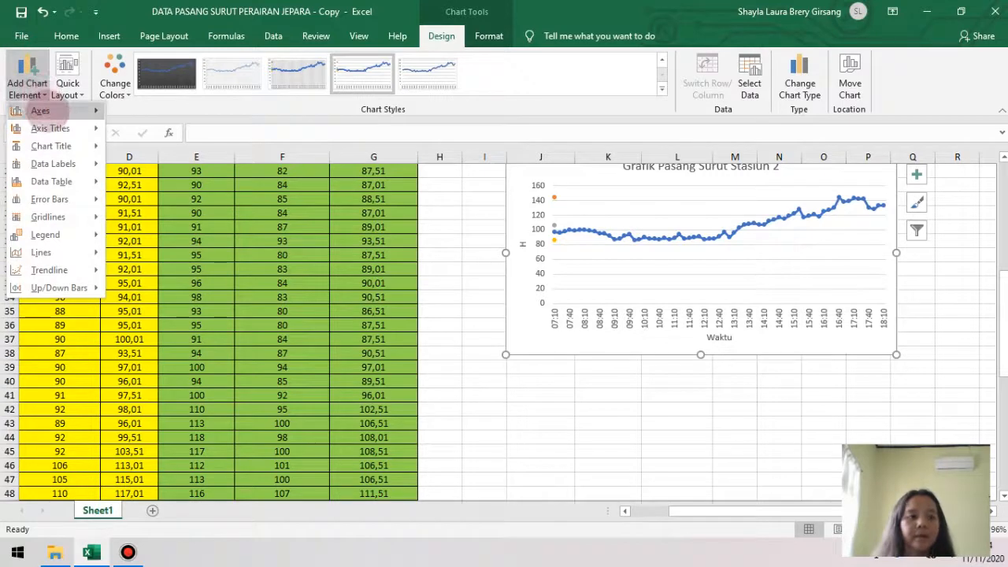
pyautogui.moveTo(44, 234)
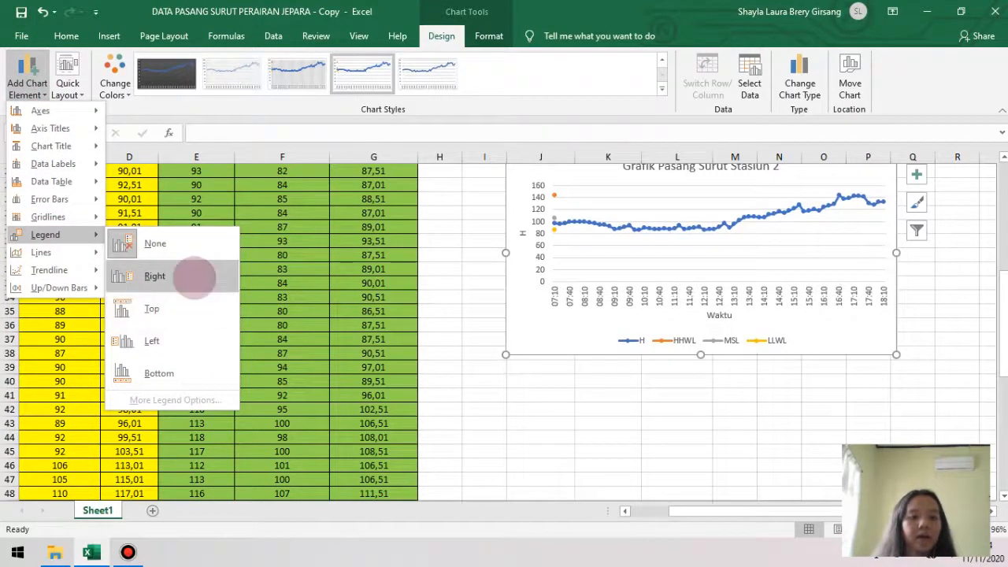
pyautogui.click(196, 275)
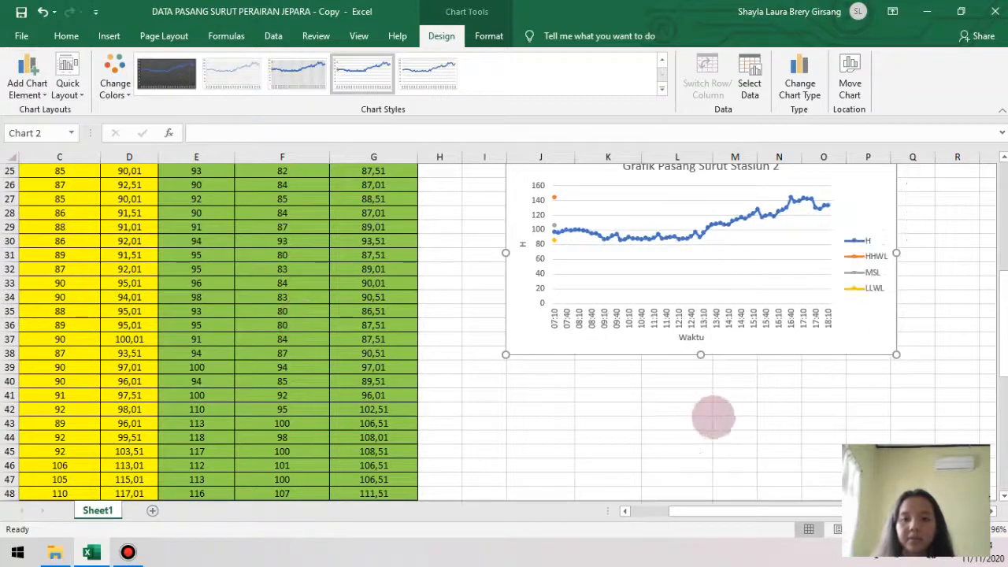
pyautogui.click(711, 423)
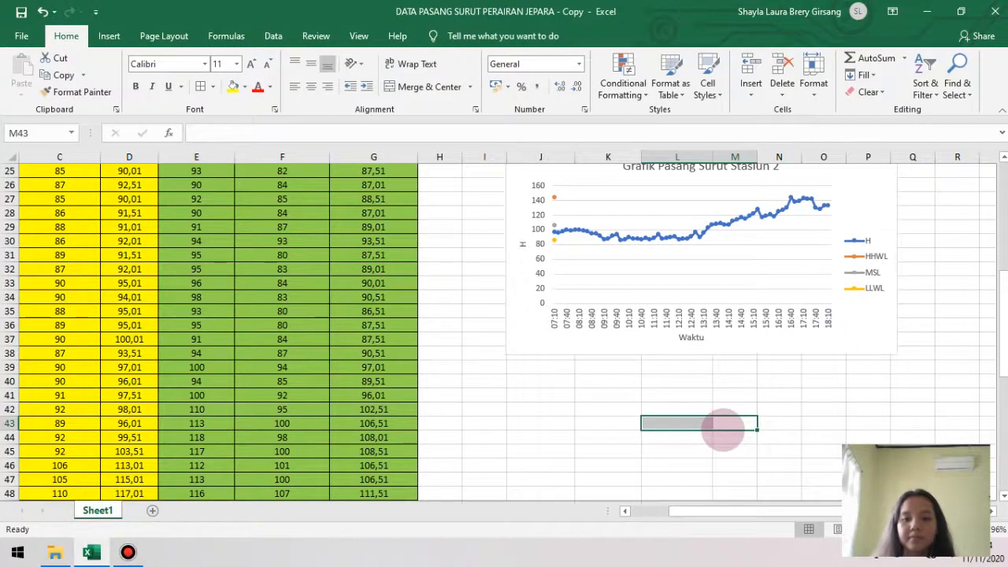
pyautogui.click(733, 422)
pyautogui.doubleClick(732, 423)
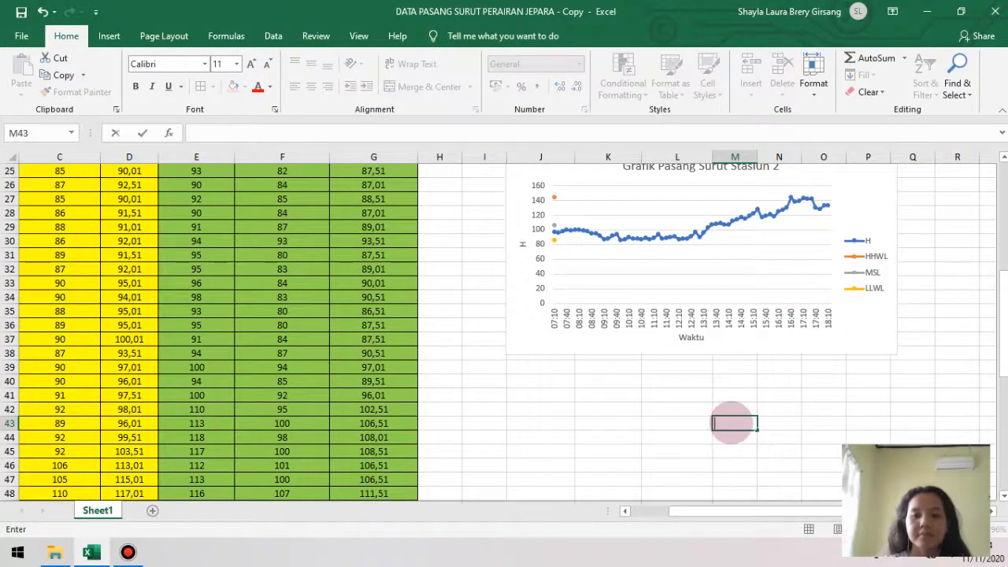
# Step: Draw a horizontal straight line about 10.17 cm long from the HHWL point across the Stasiun 2 chart's plot area
pyautogui.scroll(2, 614, 232)
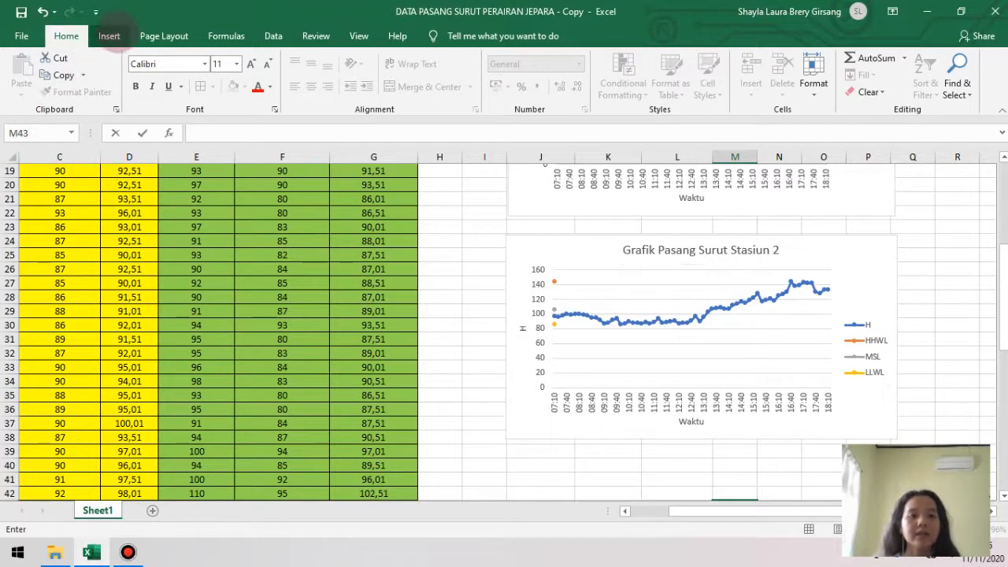
pyautogui.click(109, 36)
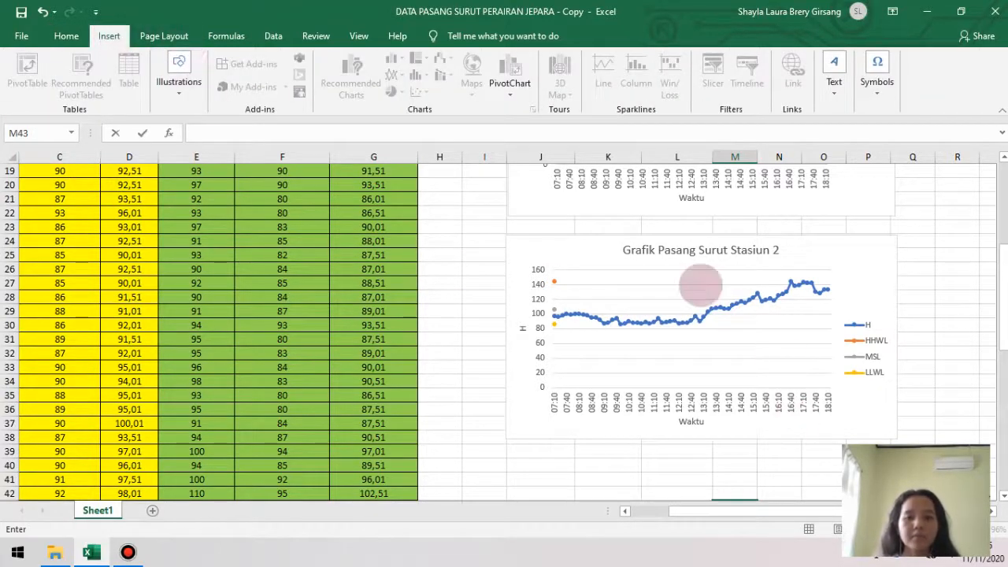
pyautogui.click(616, 256)
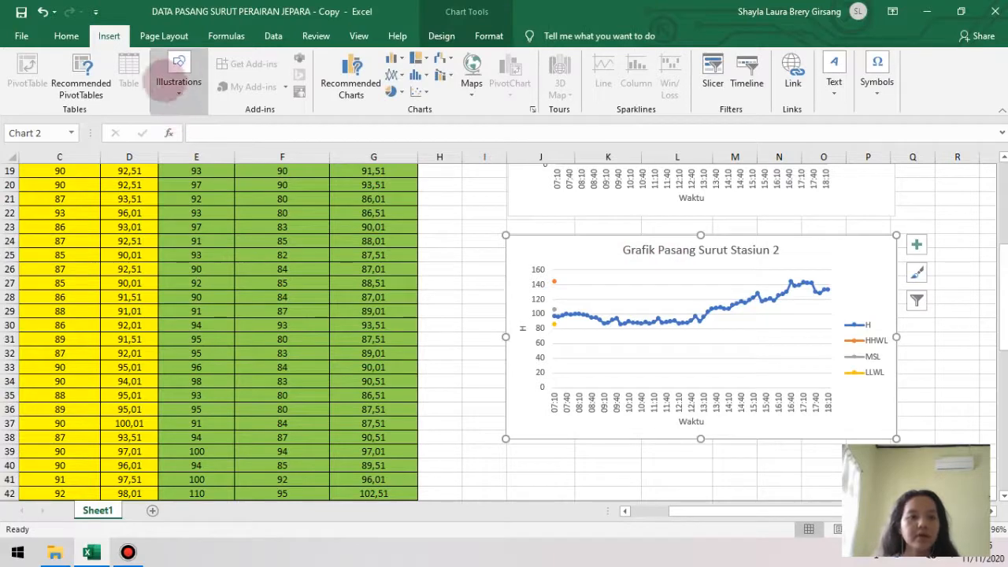
pyautogui.click(178, 86)
pyautogui.click(204, 136)
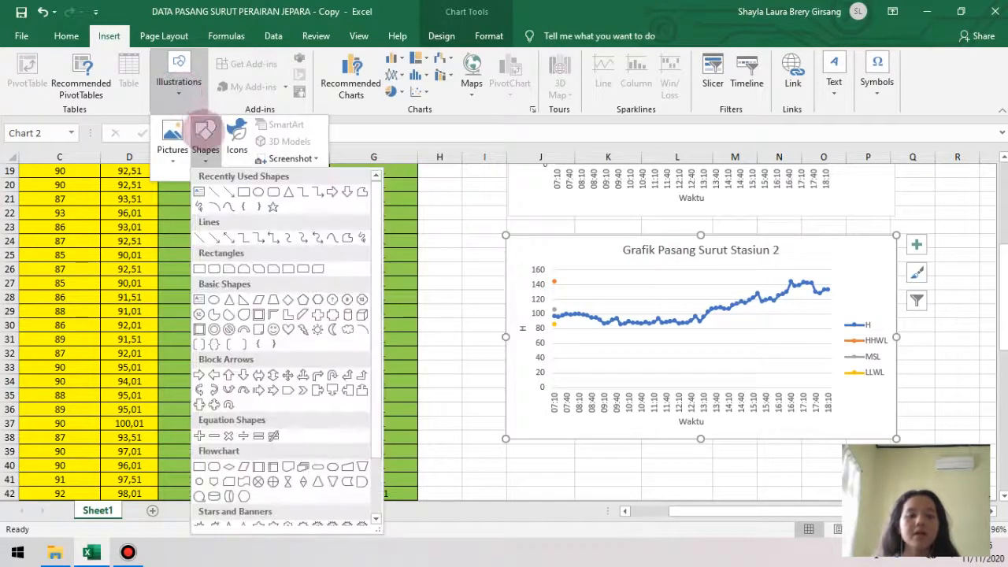
pyautogui.click(213, 192)
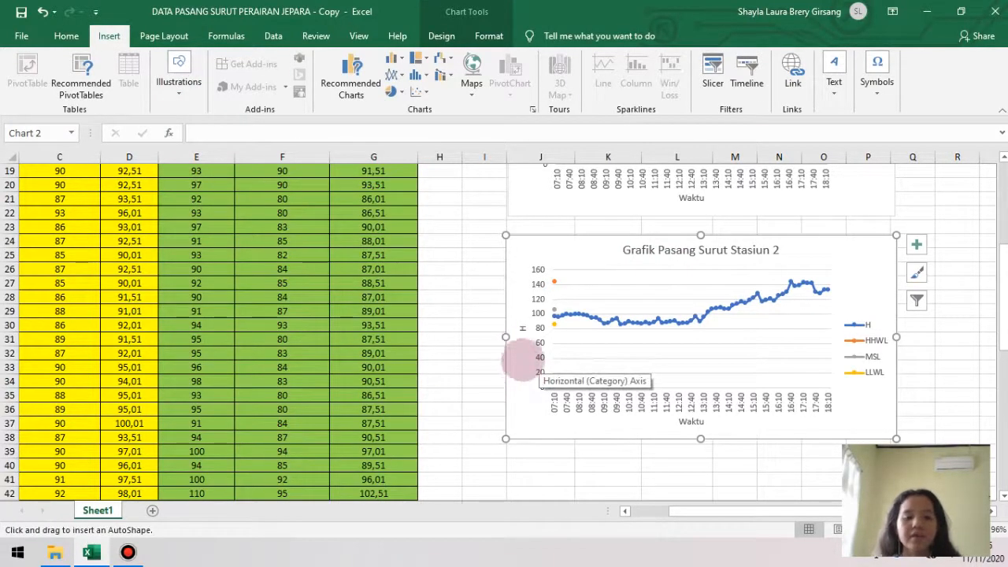
pyautogui.moveTo(557, 281)
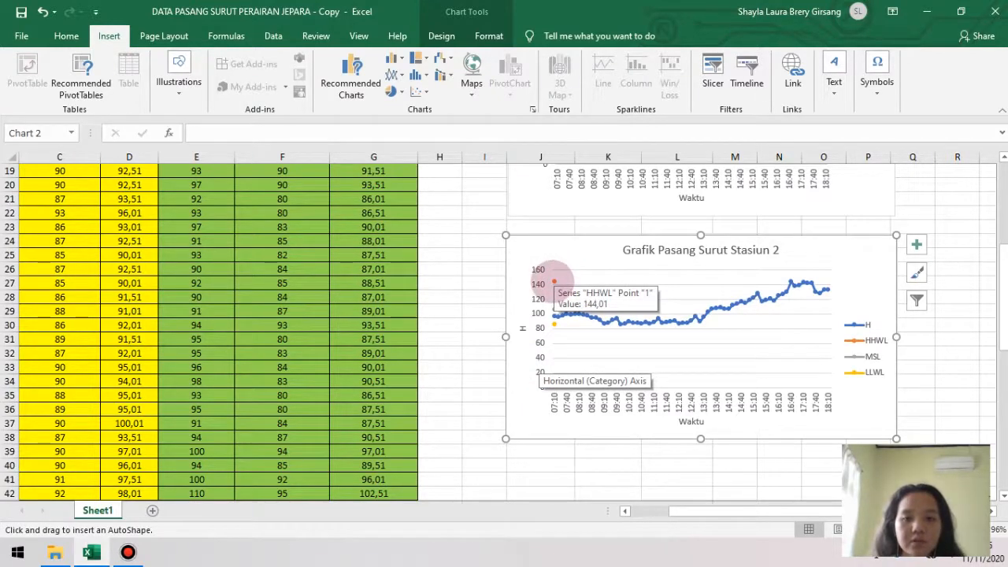
pyautogui.moveTo(557, 279); pyautogui.dragTo(829, 282)
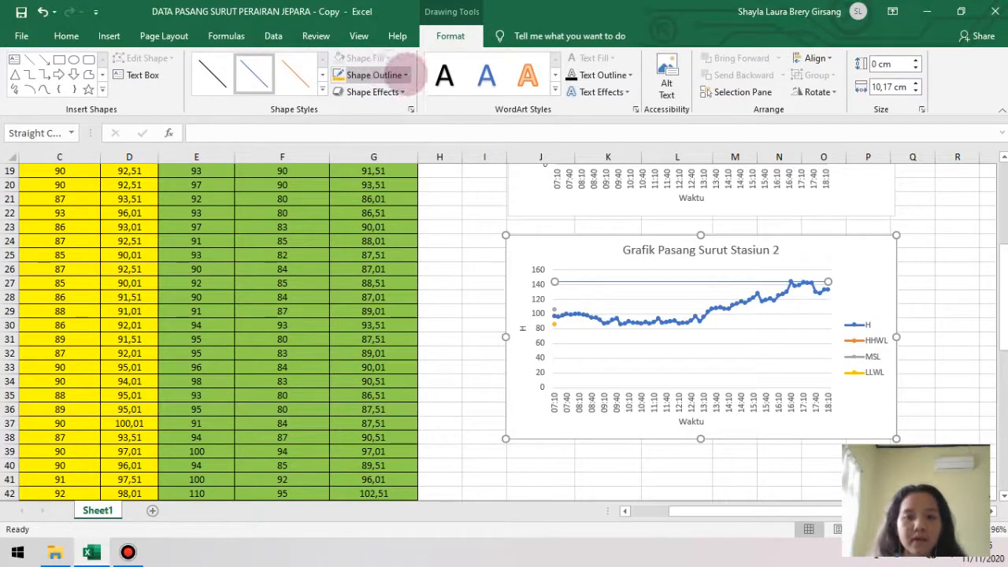
# Step: Give the HHWL line in the Stasiun 2 chart a yellow-orange standard outline colour and a weight of 1½ pt
pyautogui.click(405, 75)
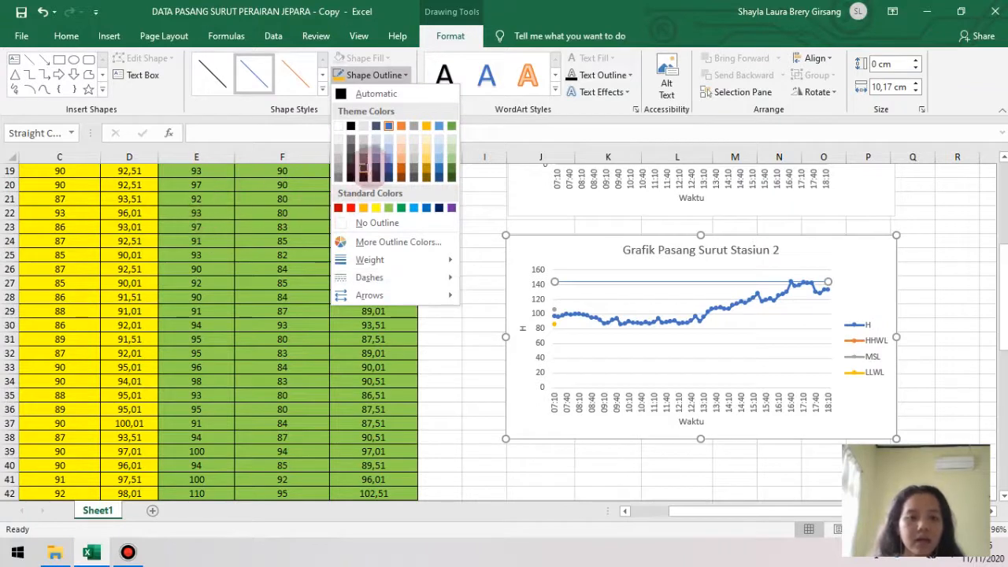
pyautogui.click(364, 207)
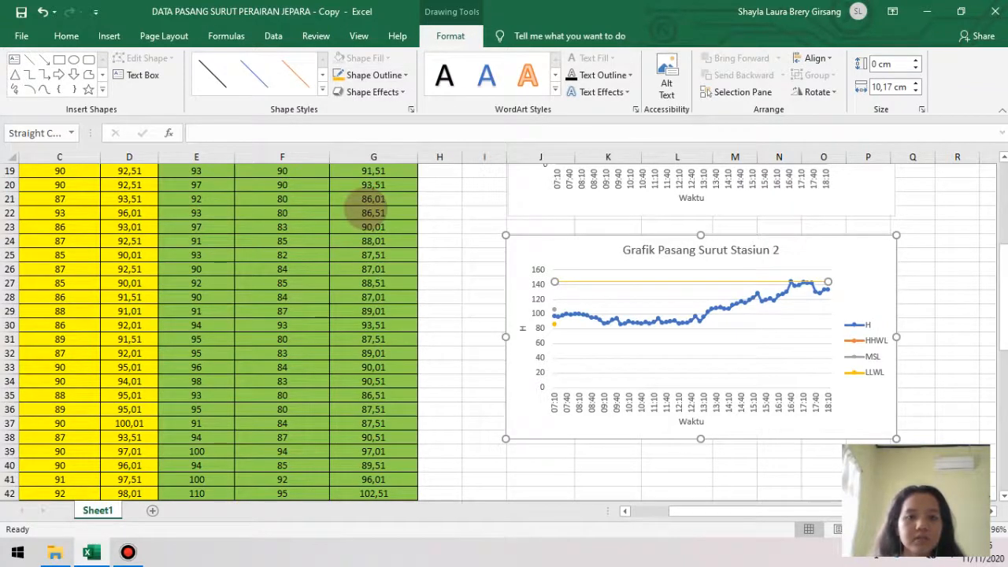
pyautogui.click(371, 75)
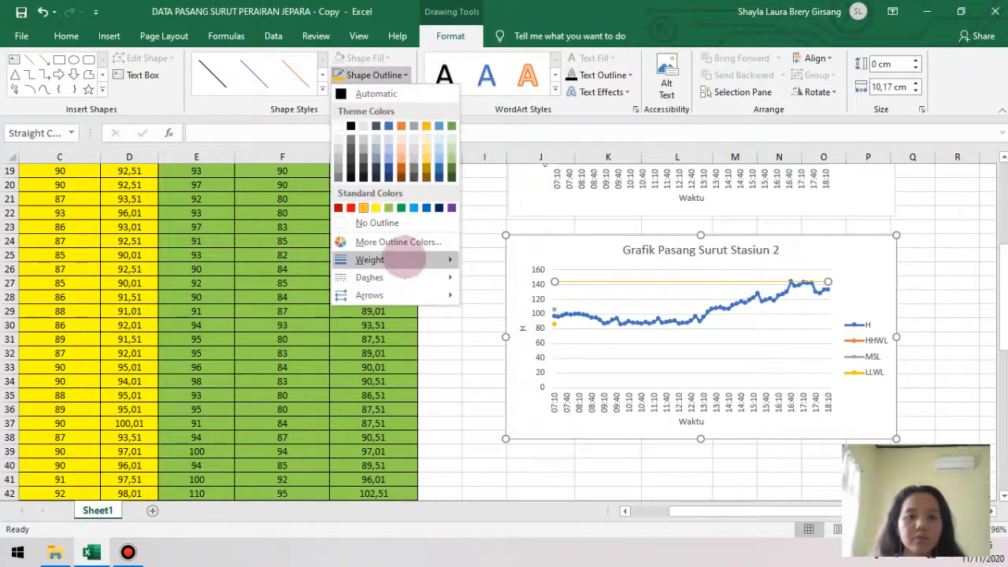
pyautogui.moveTo(426, 259)
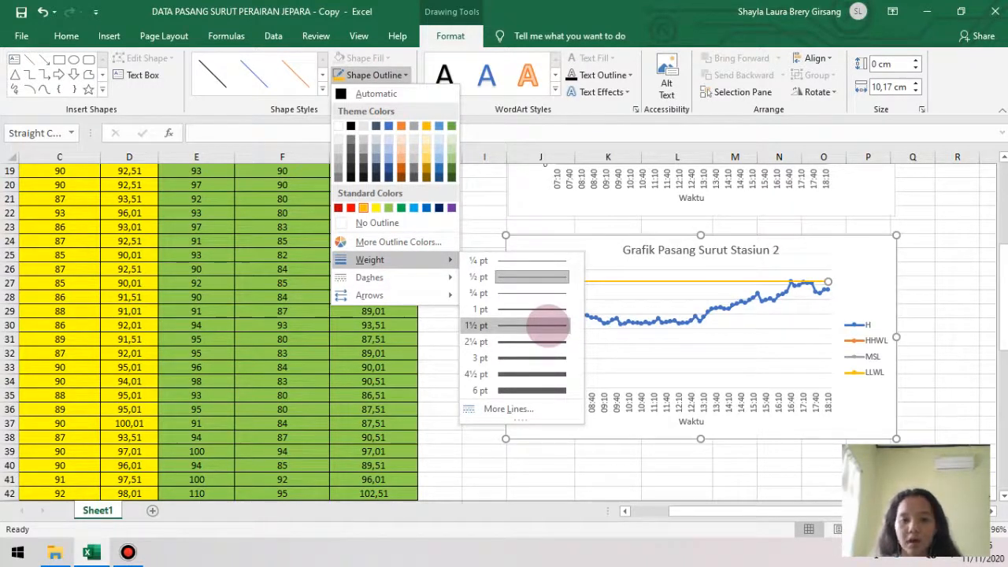
pyautogui.click(548, 325)
pyautogui.click(581, 469)
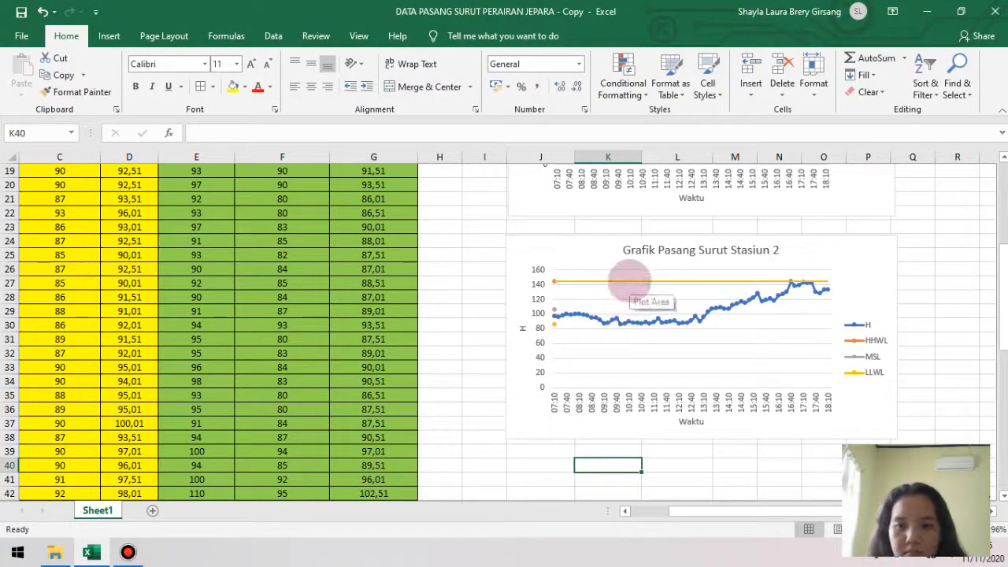
# Step: Change the HHWL line's outline to the darker orange used by the HHWL legend entry
pyautogui.click(630, 281)
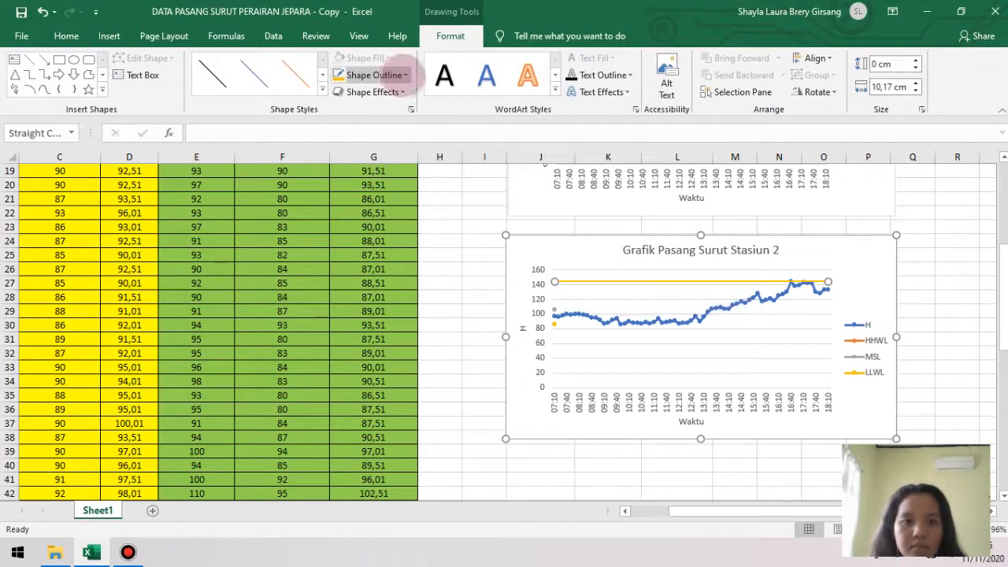
pyautogui.click(394, 73)
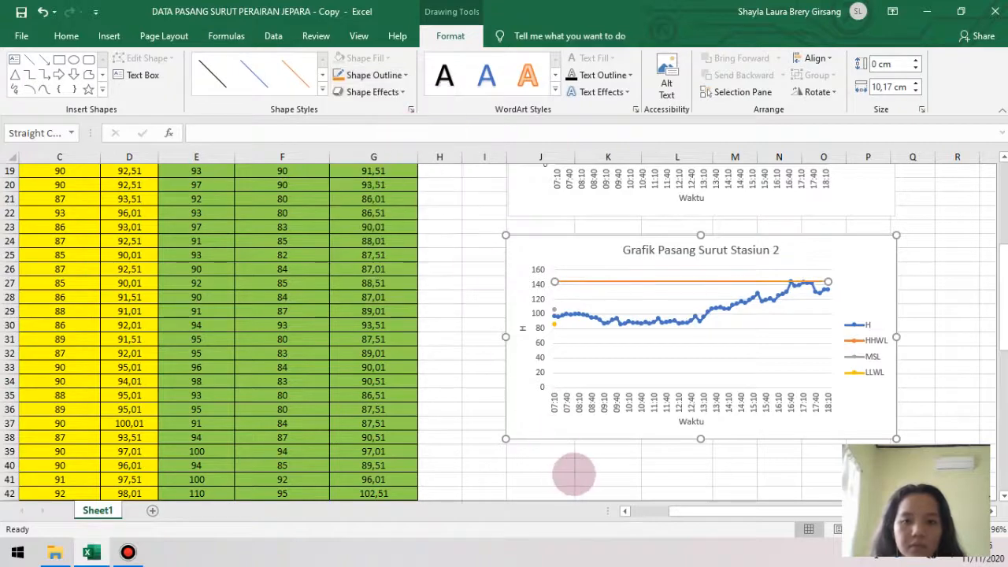
pyautogui.click(576, 470)
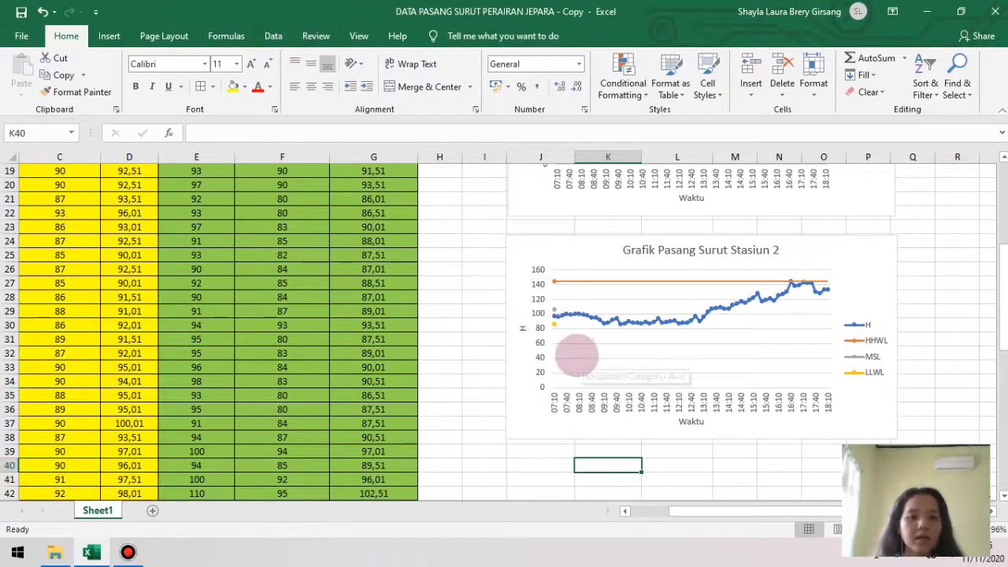
# Step: Draw a horizontal straight line about 10.14 cm long from the MSL point across the Stasiun 2 chart's plot area
pyautogui.click(576, 354)
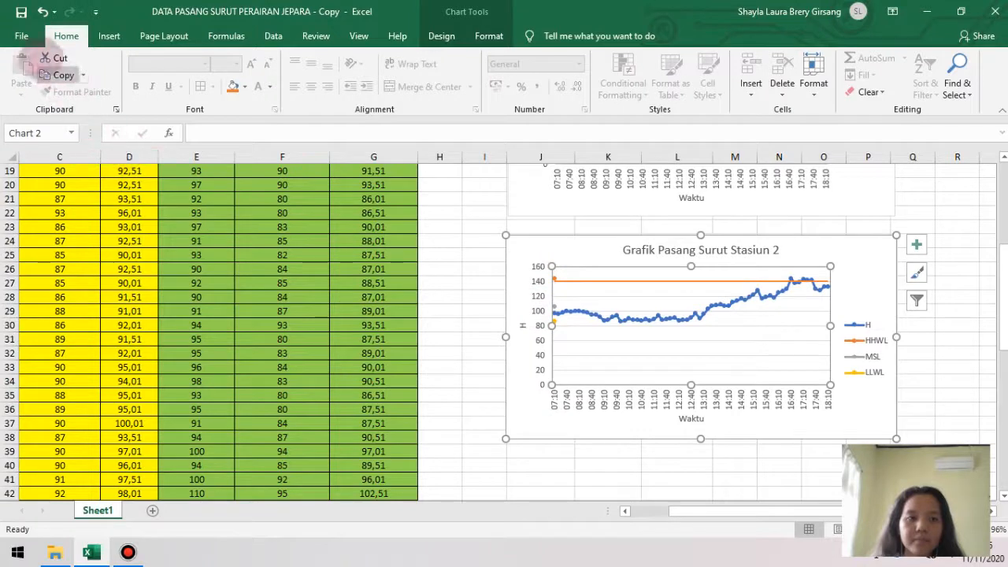
pyautogui.click(41, 11)
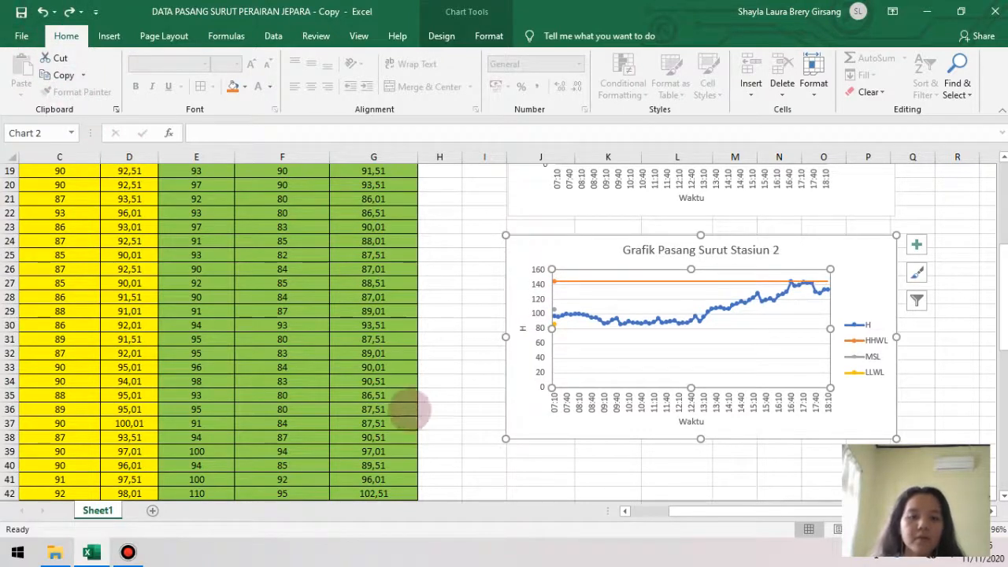
pyautogui.click(108, 36)
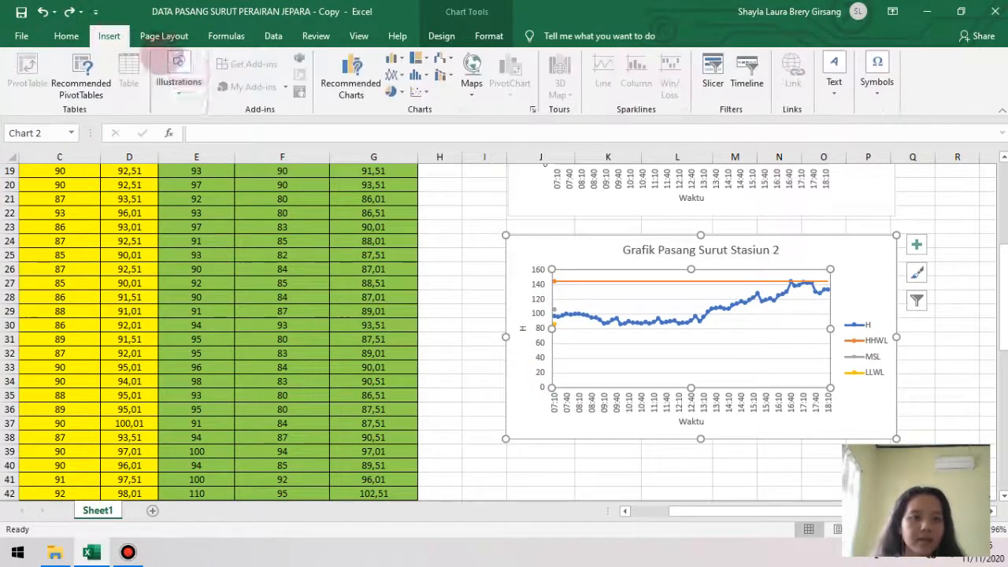
pyautogui.click(179, 88)
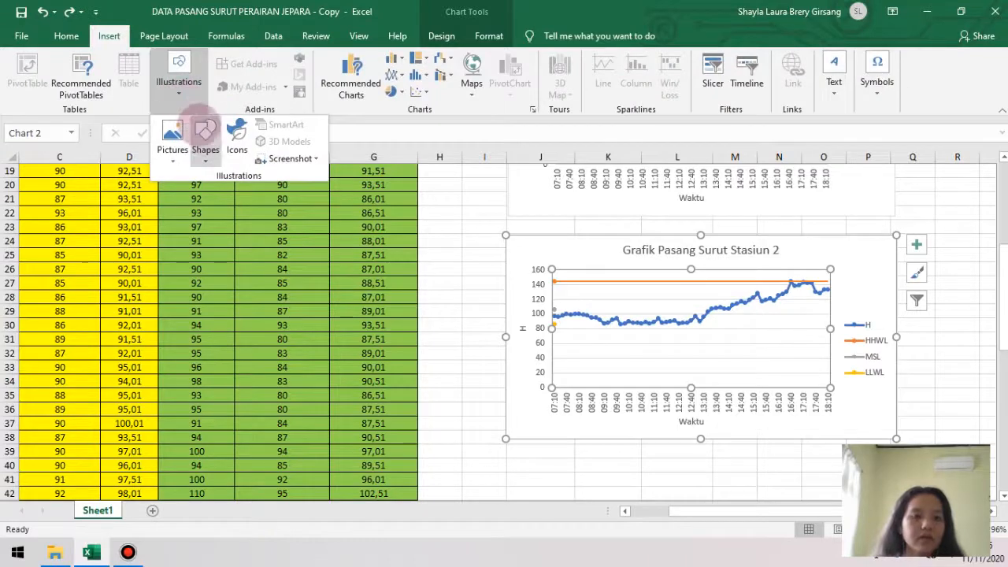
pyautogui.click(205, 151)
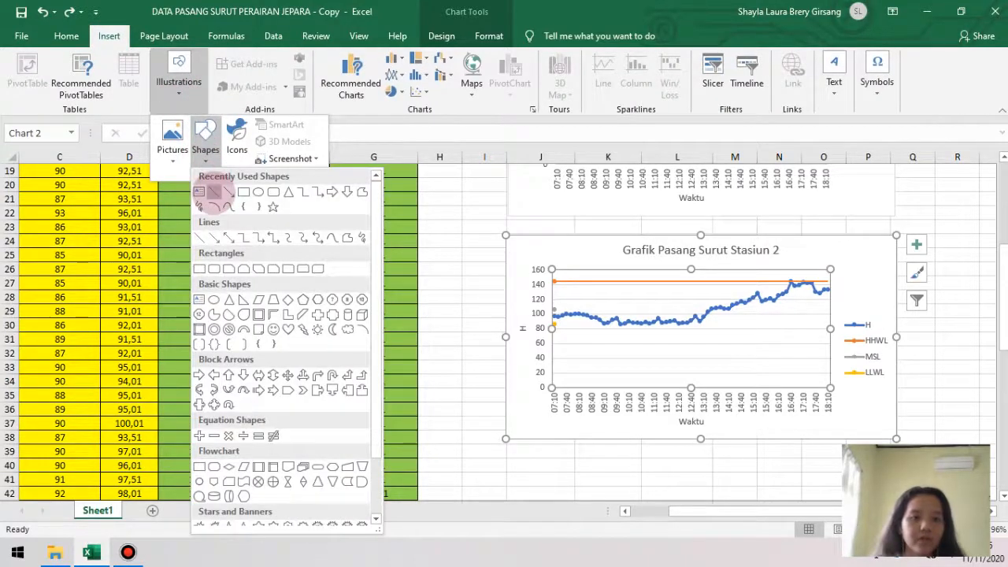
pyautogui.click(213, 192)
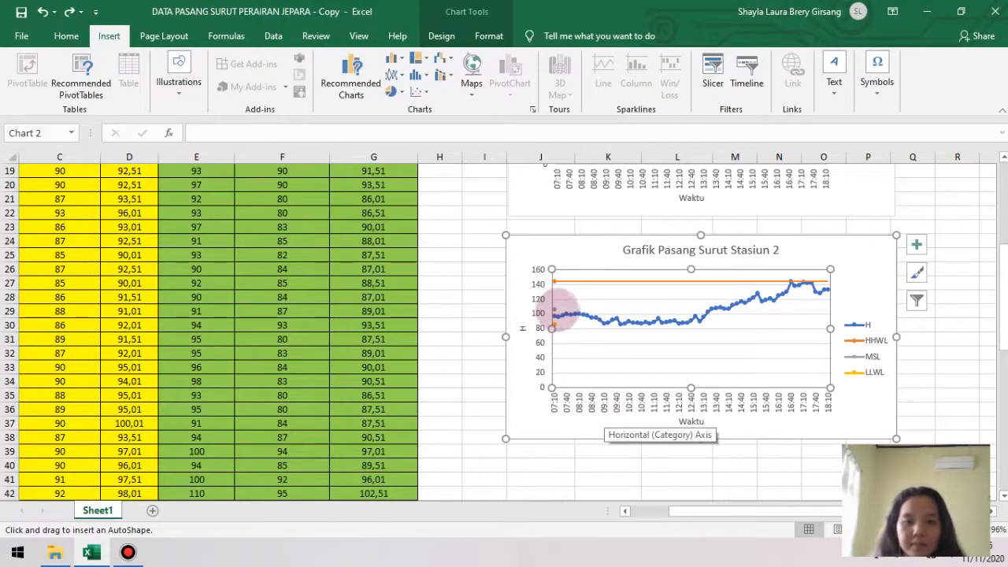
pyautogui.moveTo(554, 308); pyautogui.dragTo(827, 310)
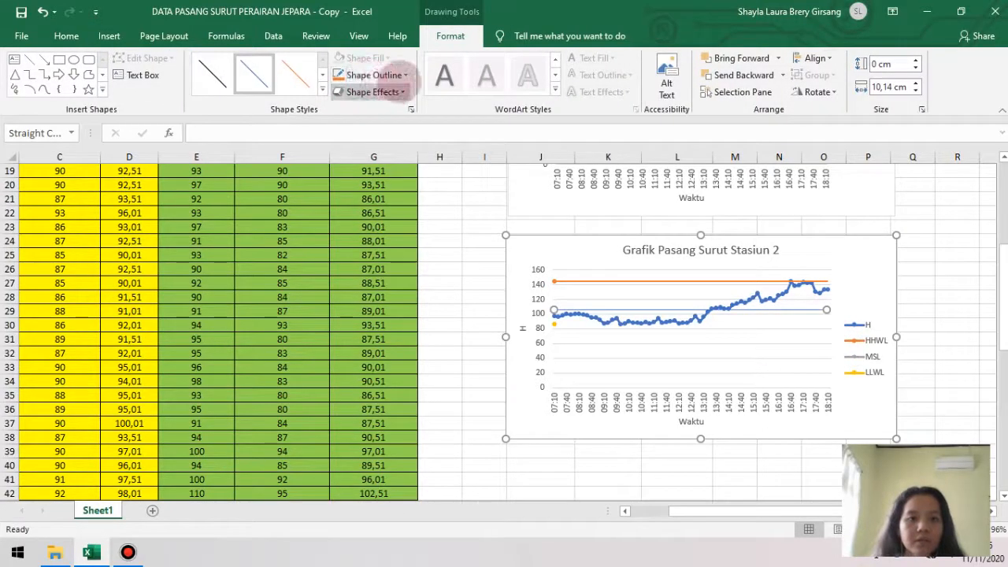
# Step: Give the MSL line in the Stasiun 2 chart a dark grey theme outline colour and a weight of 1½ pt
pyautogui.click(406, 75)
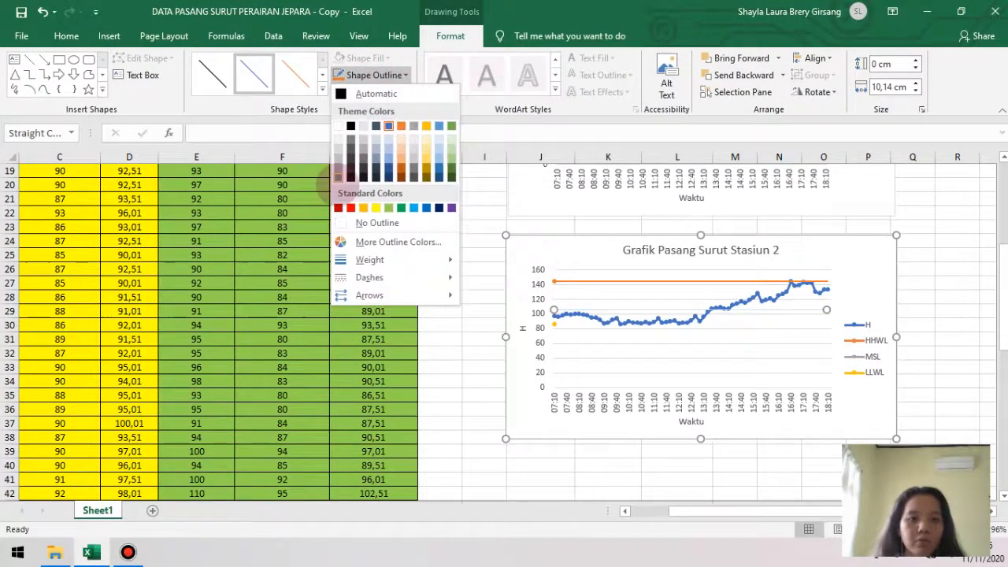
pyautogui.click(339, 175)
pyautogui.click(362, 75)
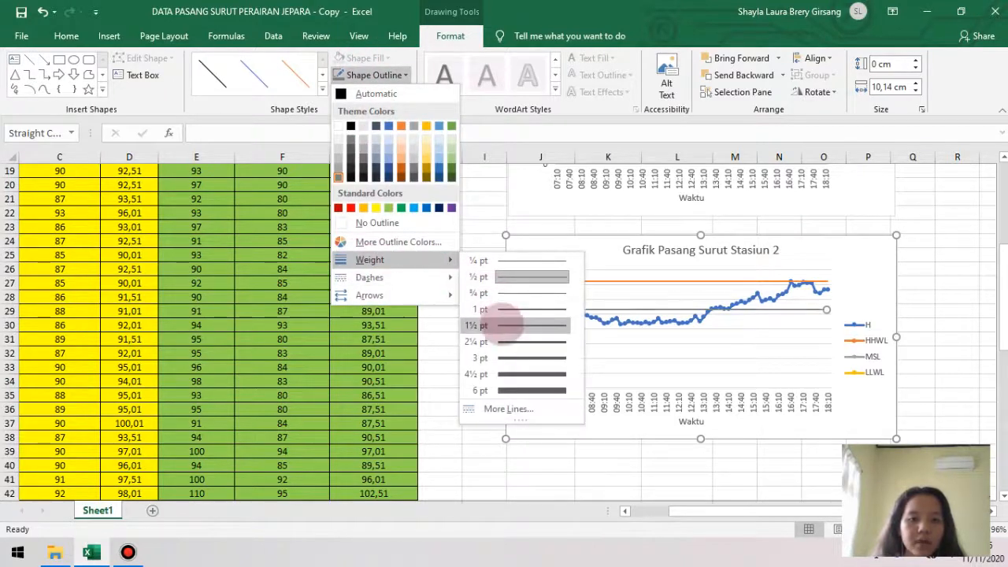
pyautogui.click(502, 325)
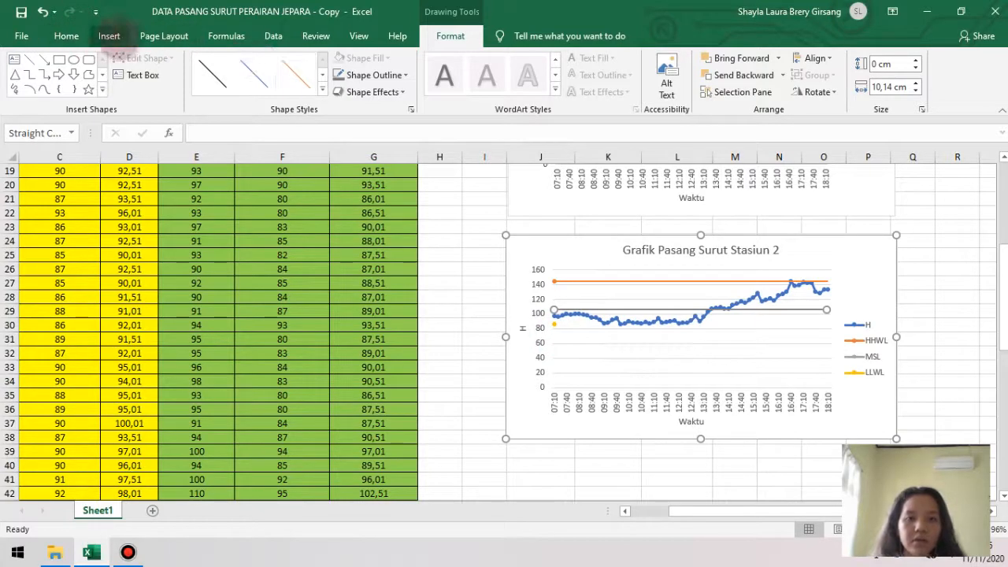
# Step: Draw a horizontal straight line about 10.12 cm long from the LLWL point across the Stasiun 2 chart's plot area
pyautogui.click(110, 37)
pyautogui.click(178, 79)
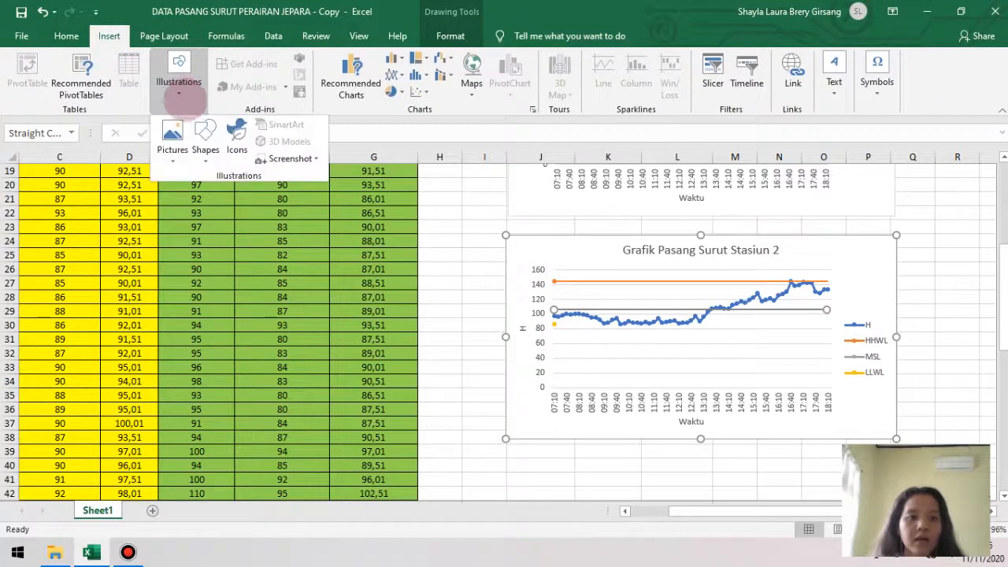
pyautogui.click(205, 138)
pyautogui.click(214, 189)
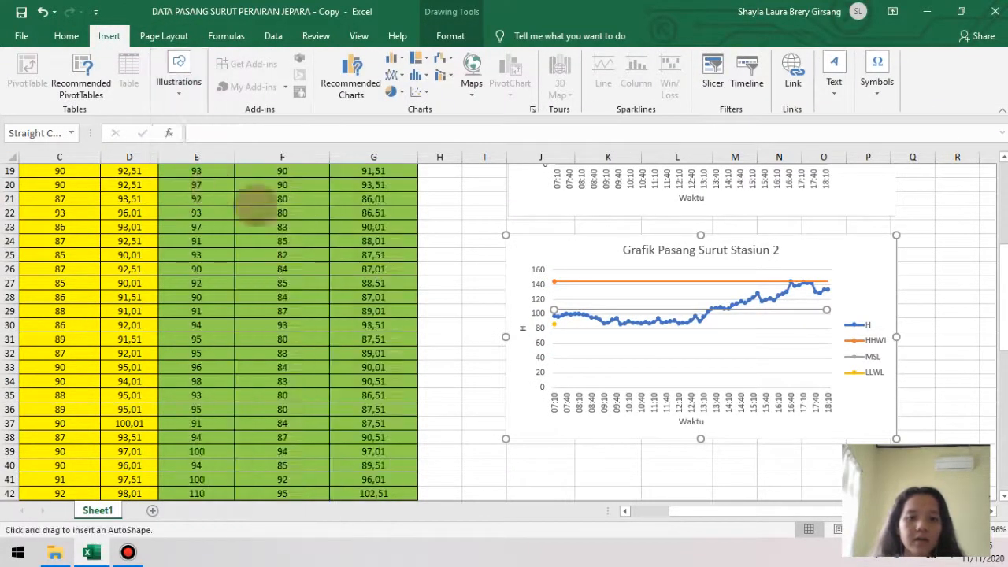
pyautogui.moveTo(554, 324)
pyautogui.mouseDown()
pyautogui.moveTo(777, 335)
pyautogui.moveTo(820, 335)
pyautogui.moveTo(826, 324)
pyautogui.mouseUp()
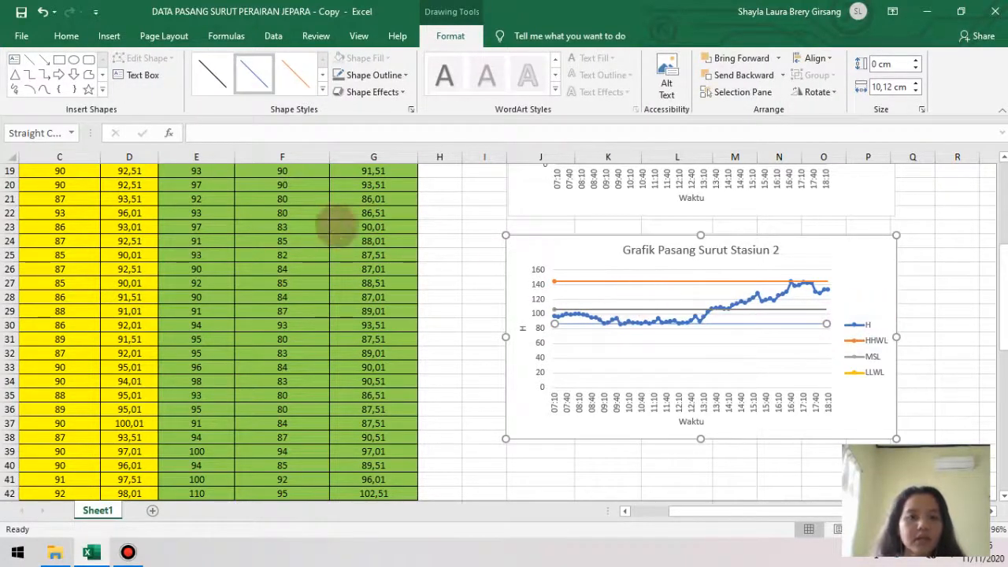
# Step: Give the LLWL line in the Stasiun 2 chart the yellow-orange standard outline colour and a weight of 1½ pt
pyautogui.click(370, 75)
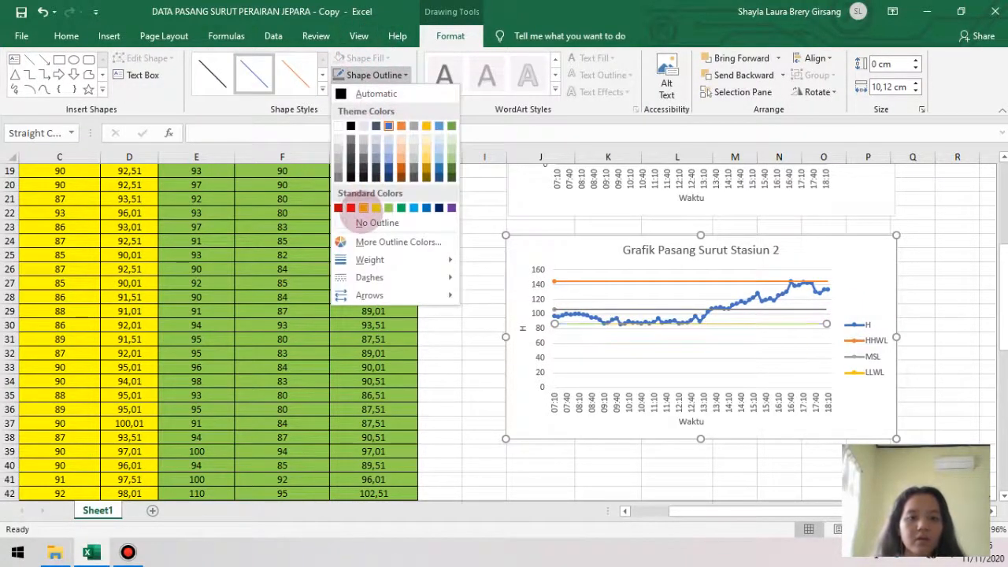
pyautogui.click(365, 207)
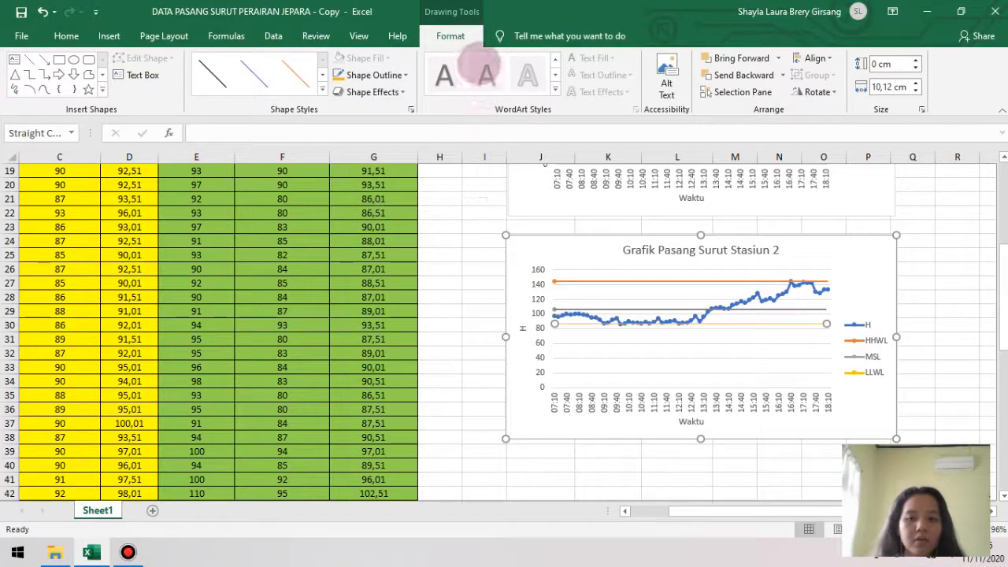
pyautogui.click(408, 74)
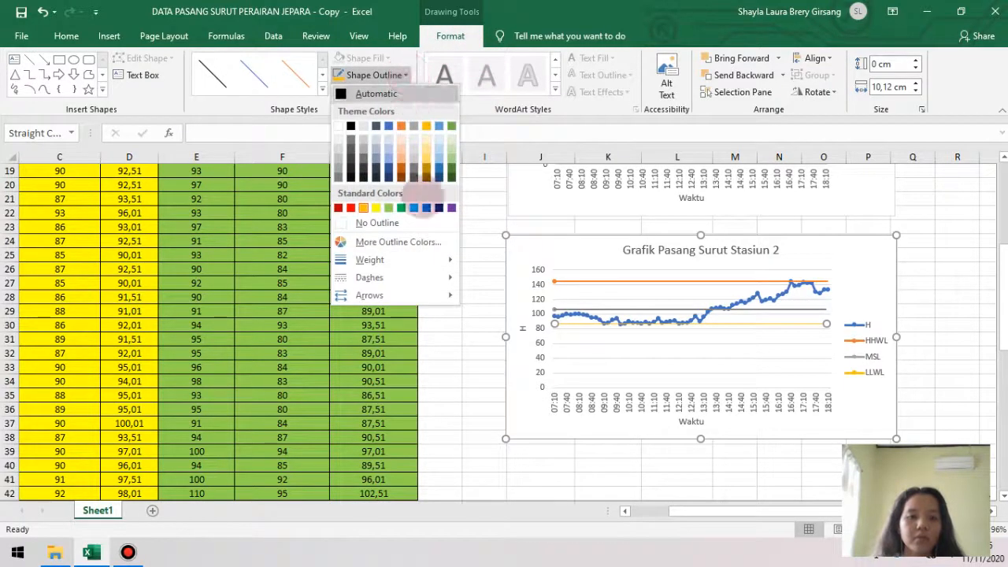
pyautogui.moveTo(409, 260)
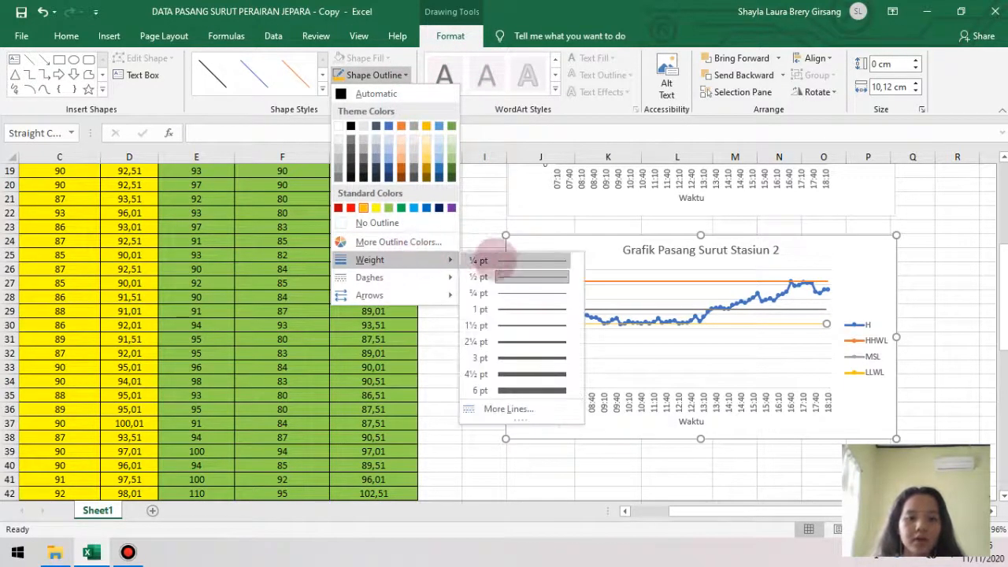
pyautogui.click(526, 325)
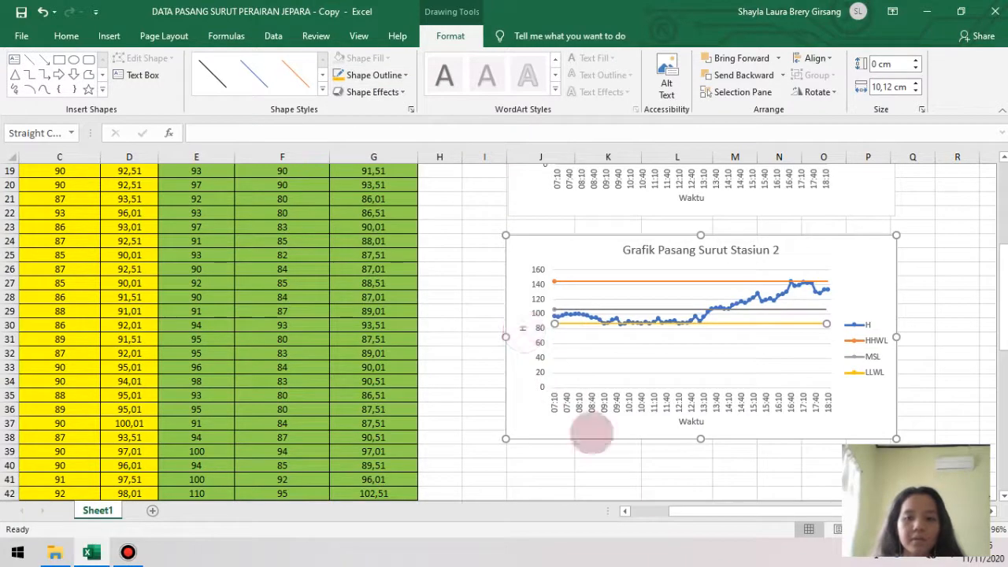
pyautogui.click(786, 474)
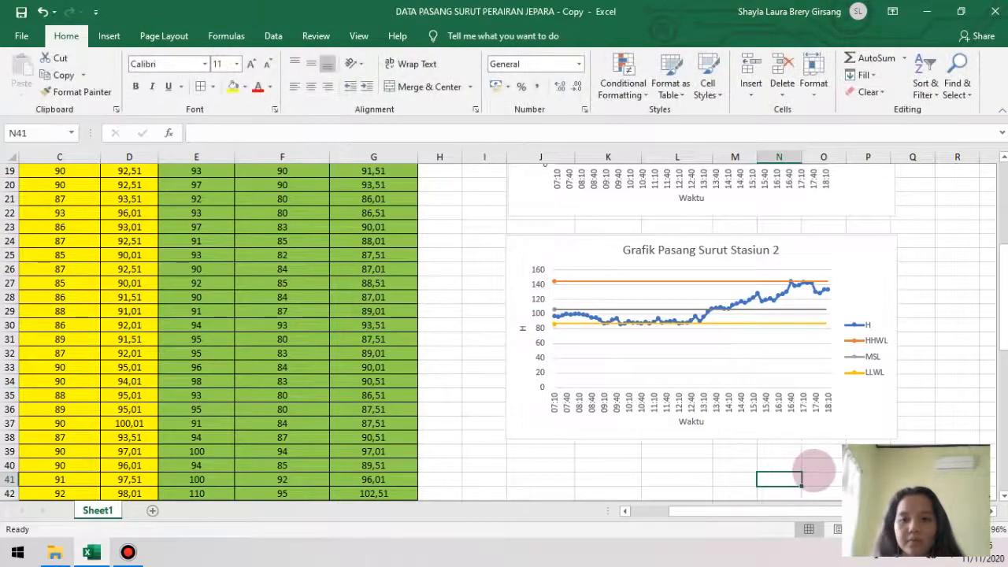
pyautogui.click(814, 466)
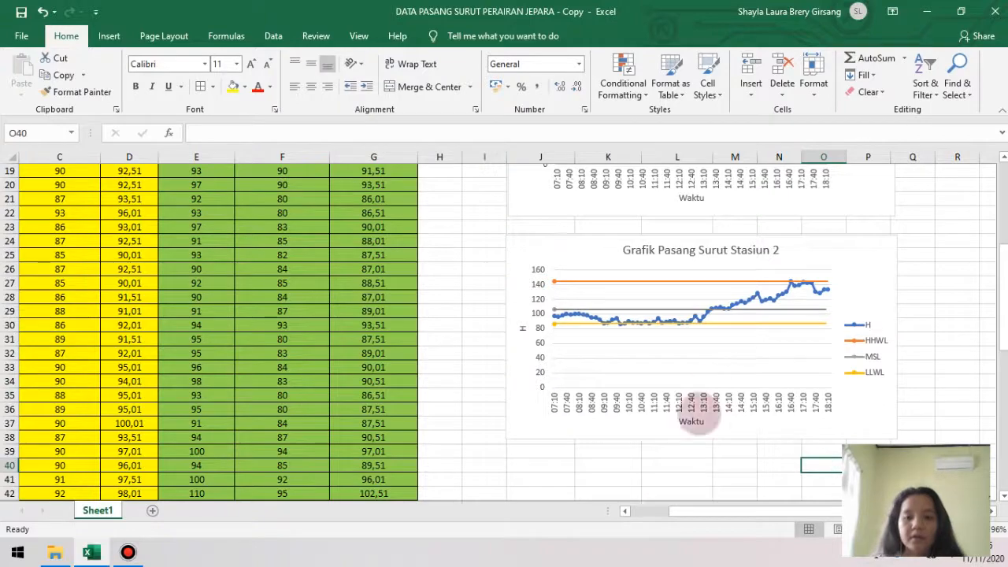
pyautogui.scroll(2, 606, 347)
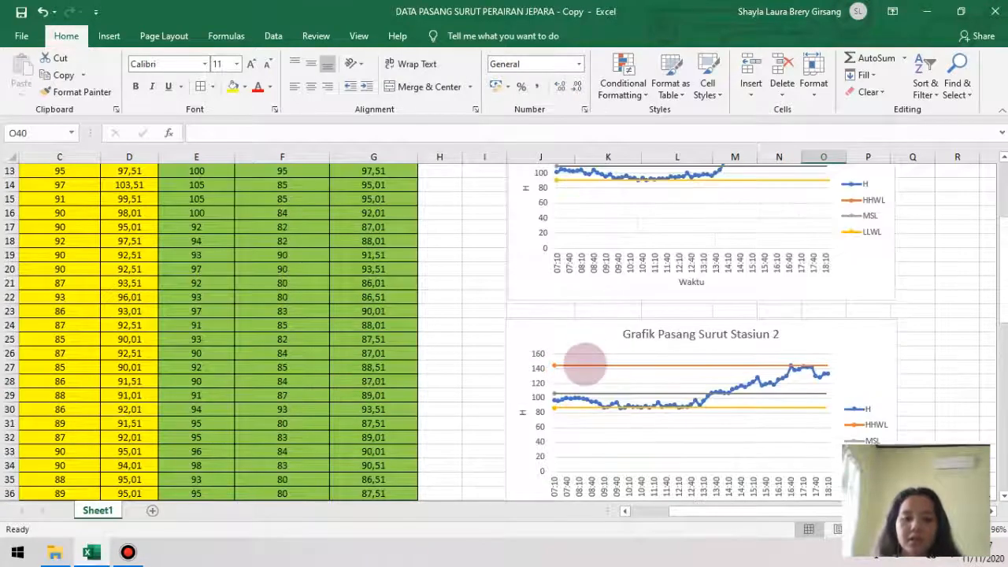
pyautogui.scroll(-1, 587, 360)
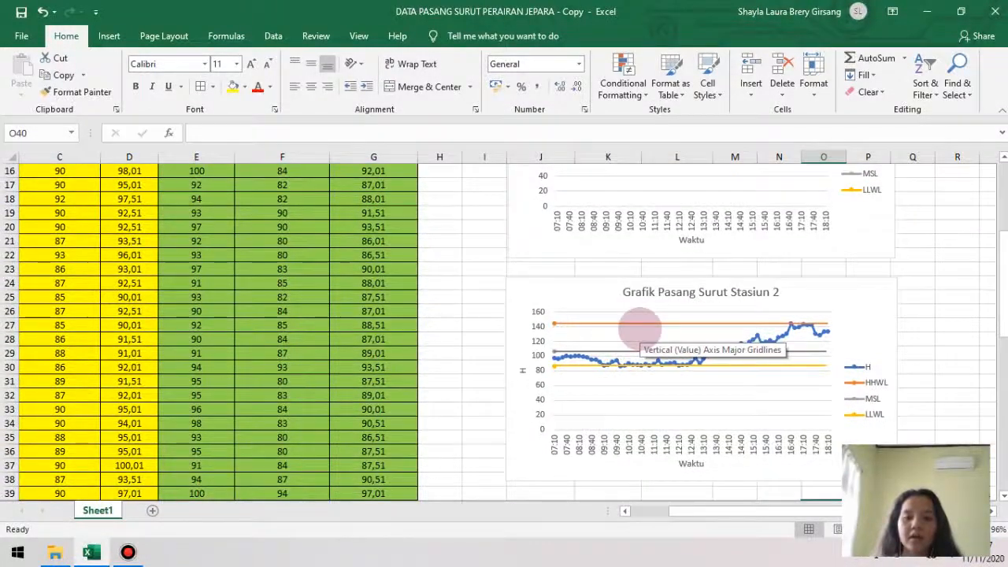
pyautogui.scroll(-2, 638, 335)
pyautogui.click(591, 436)
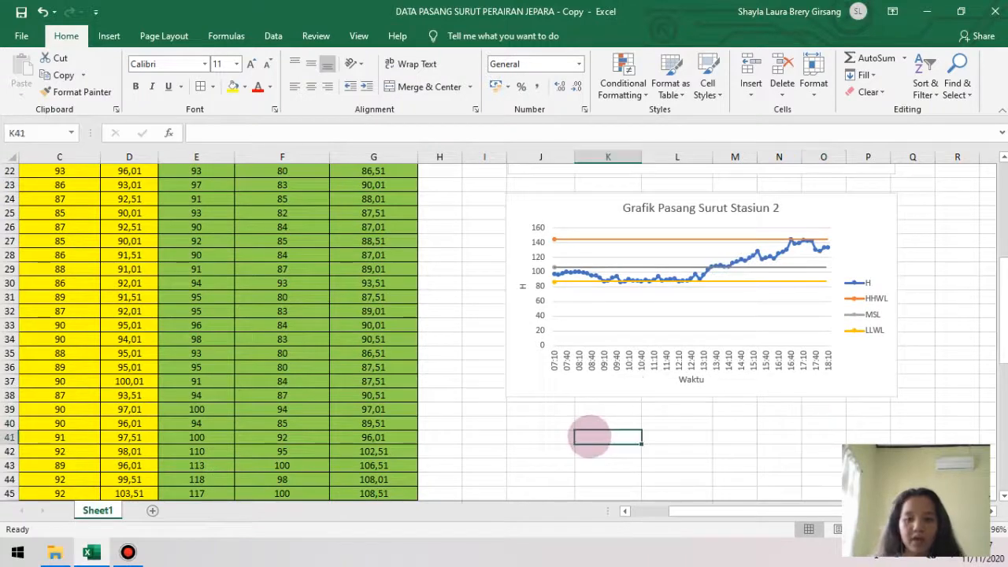
pyautogui.write('\\')
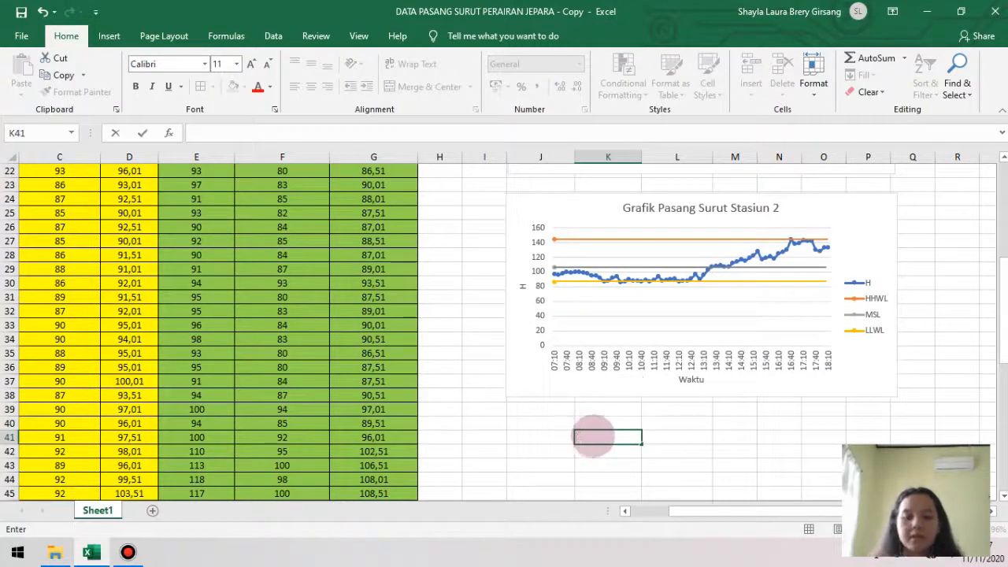
# Step: Make the titles of the Stasiun 2 and Stasiun 1 charts bold
pyautogui.scroll(4, 686, 401)
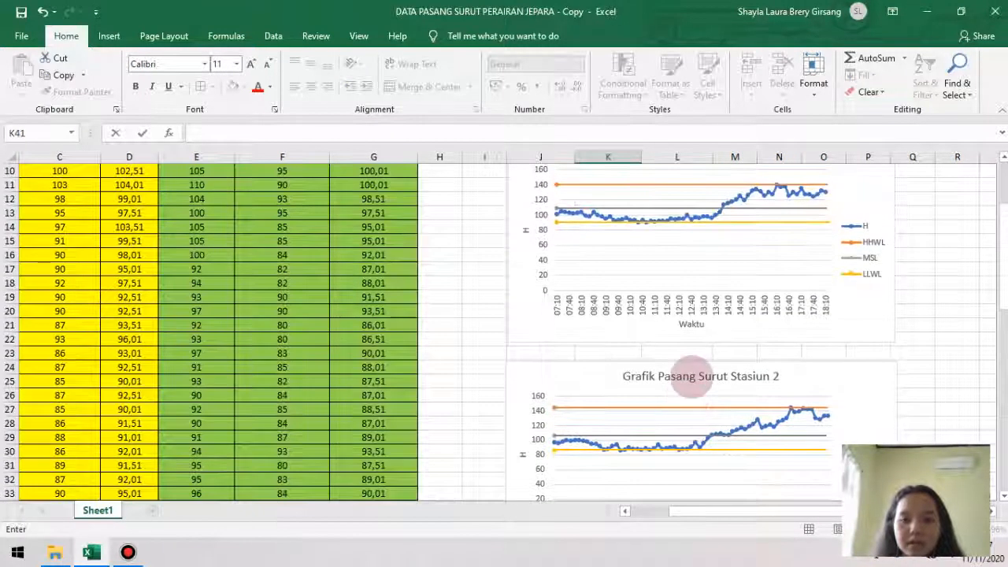
pyautogui.click(693, 376)
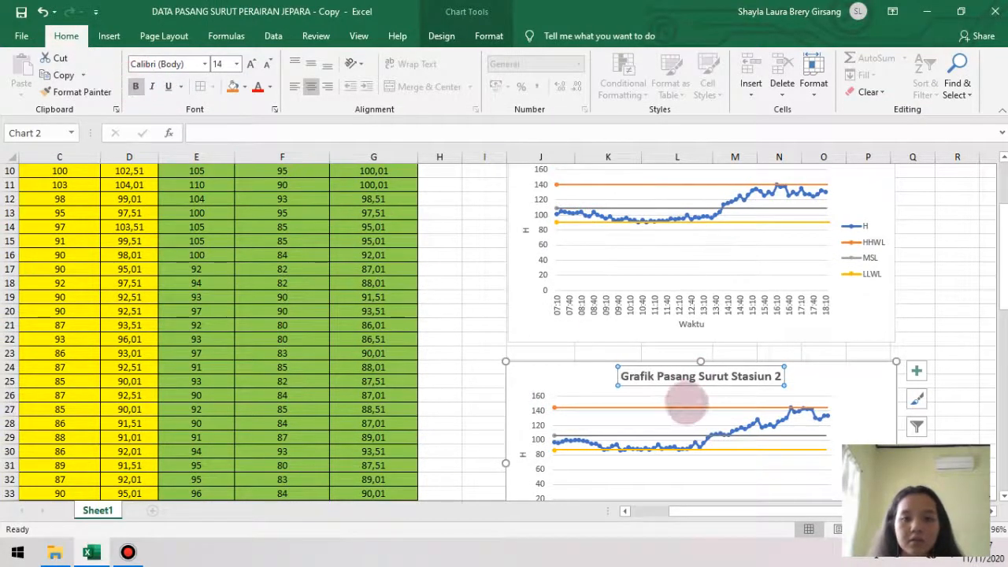
pyautogui.scroll(3, 689, 370)
pyautogui.click(704, 277)
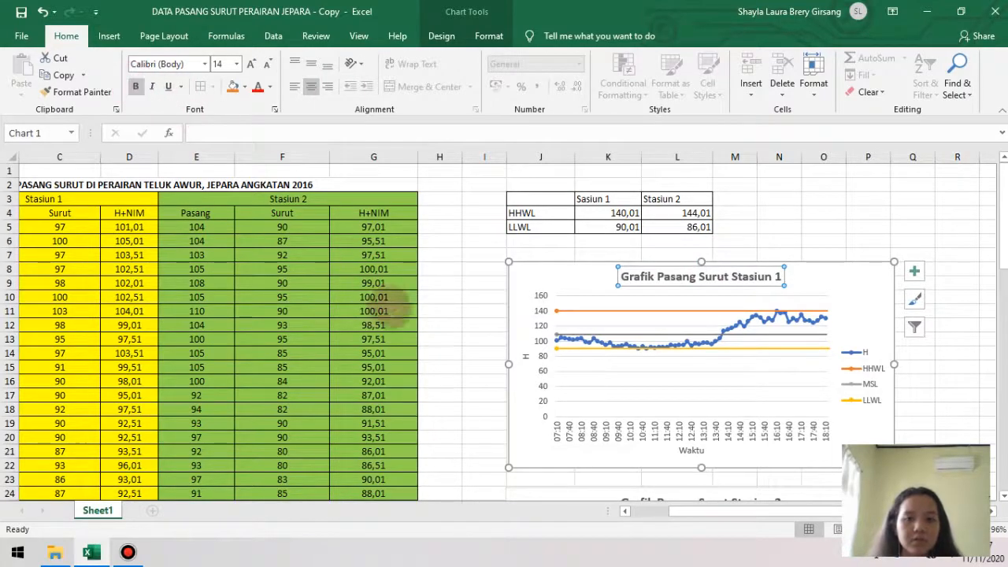
pyautogui.click(439, 337)
# Step: Examine the Stasiun 1 and Stasiun 2 tide charts with their titles, legends and level lines
pyautogui.scroll(-1, 564, 288)
pyautogui.scroll(-10, 564, 287)
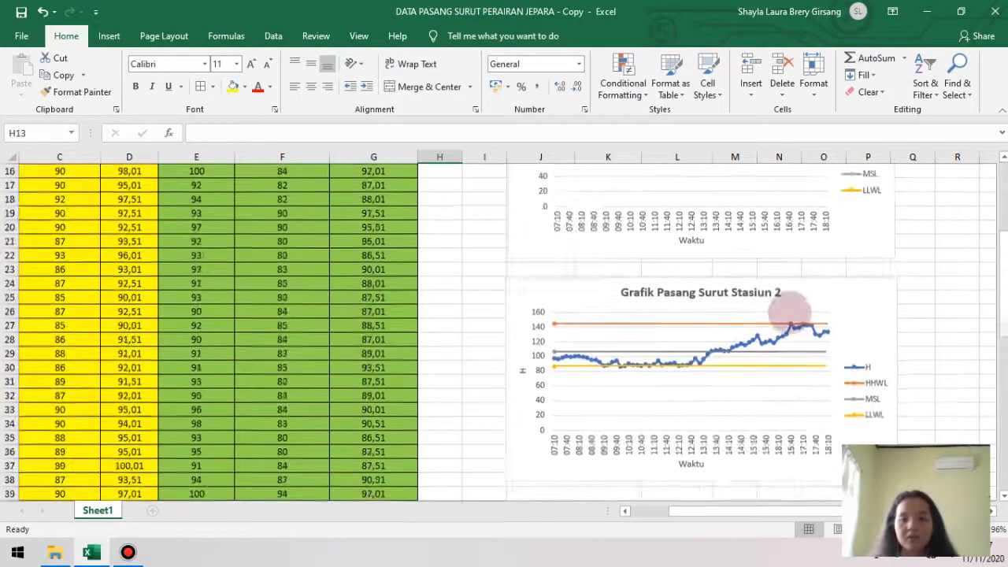
pyautogui.scroll(2, 704, 364)
pyautogui.scroll(4, 712, 350)
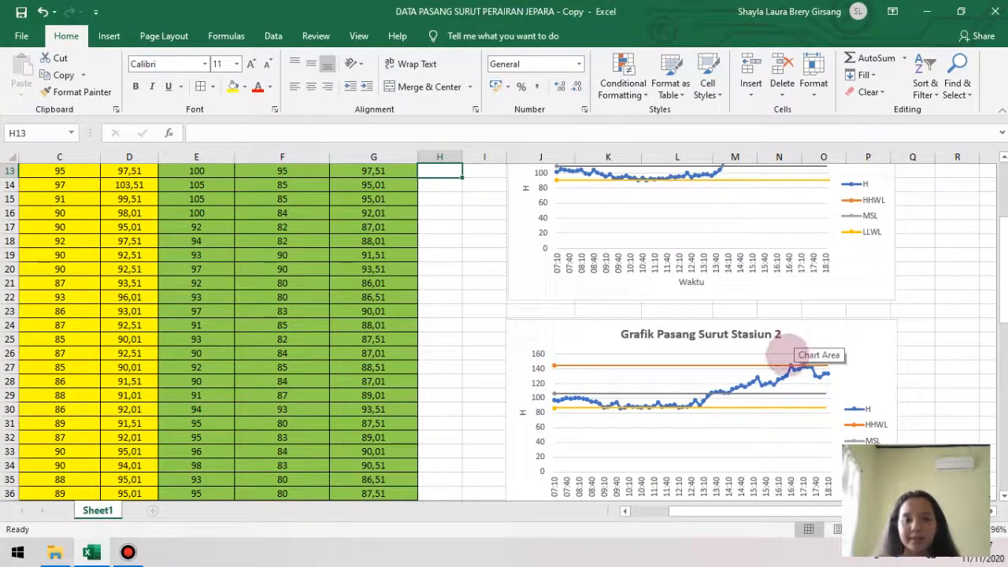
pyautogui.scroll(3, 473, 270)
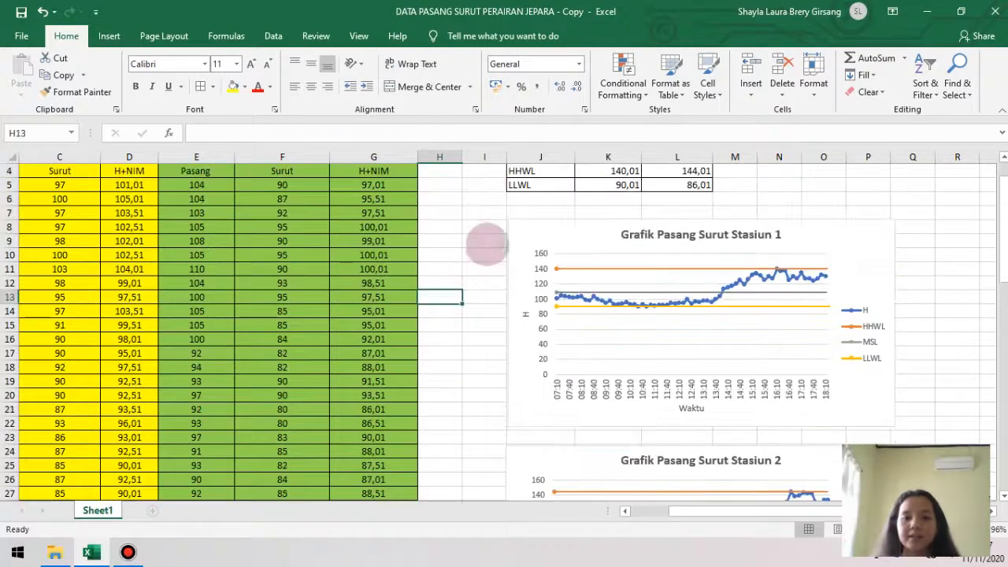
pyautogui.scroll(1, 471, 238)
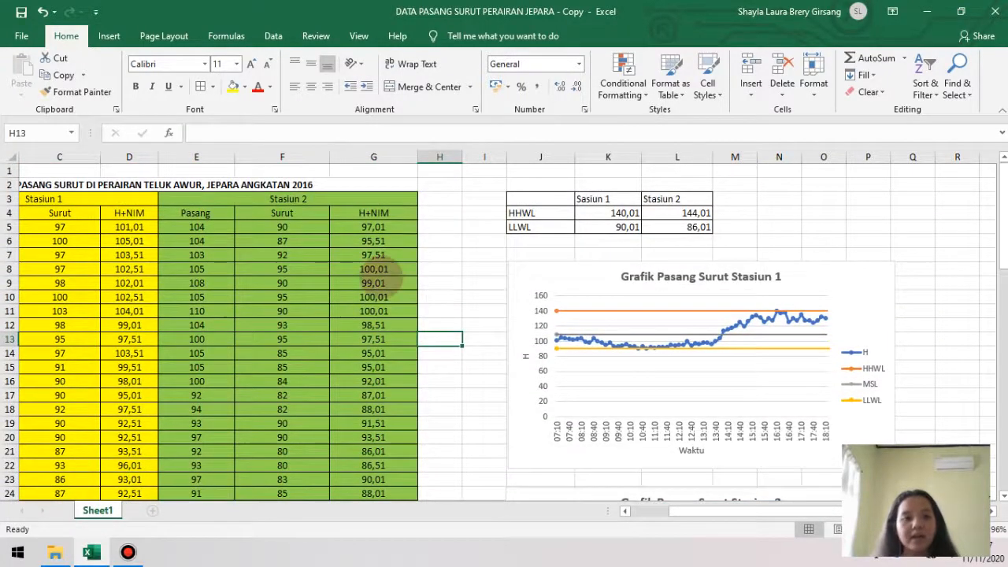
pyautogui.scroll(-2, 384, 280)
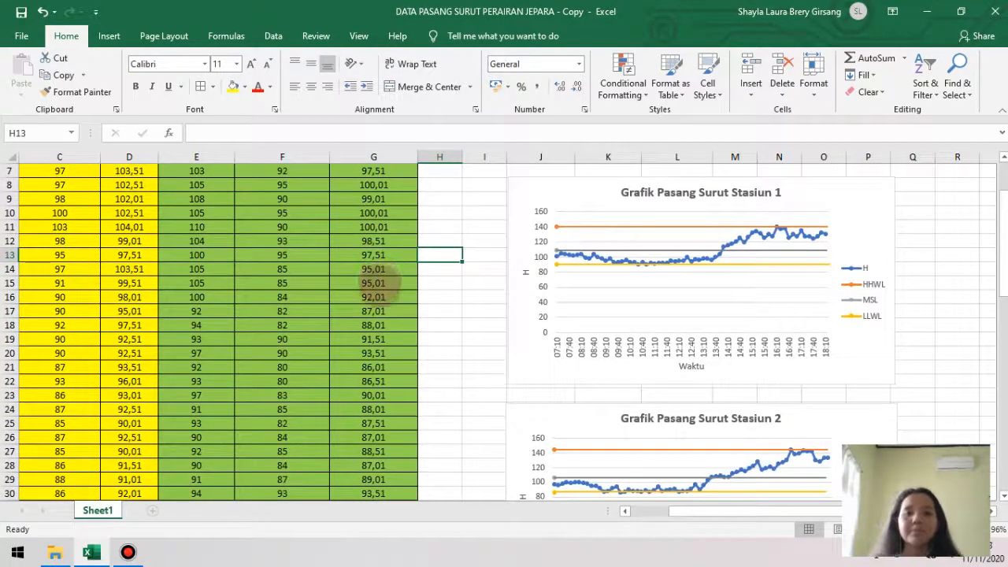